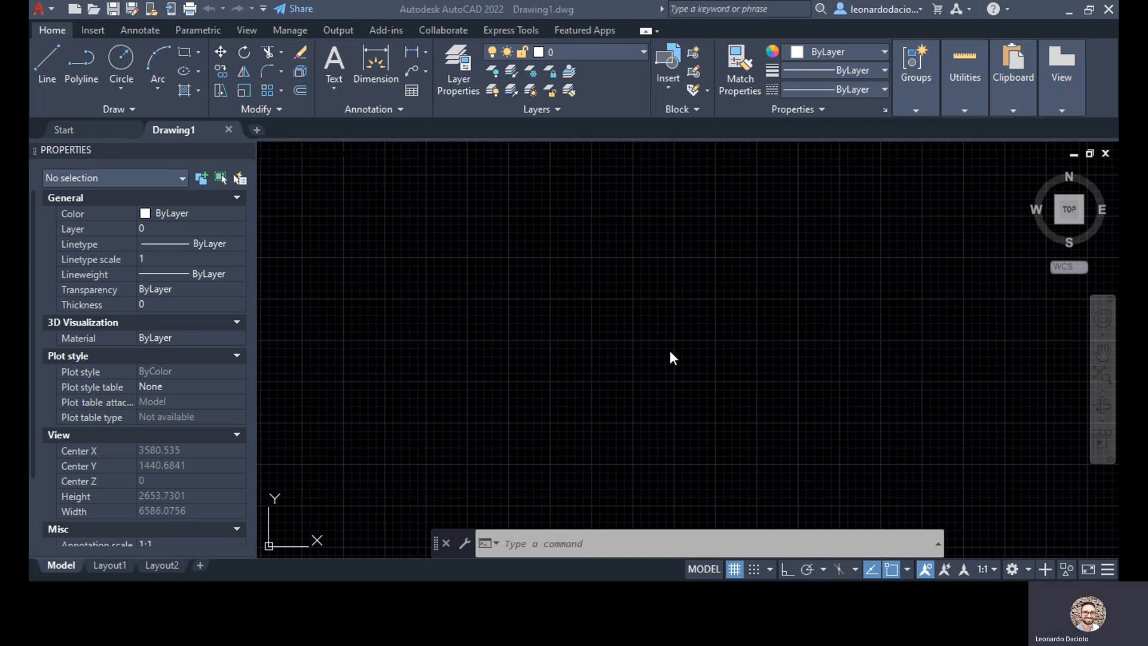
- Turn ortho mode on and draw a closed rectangle about 580 by 385 units with the Line command
left_click(596, 353)
type("l")
key("Return")
left_click(534, 268)
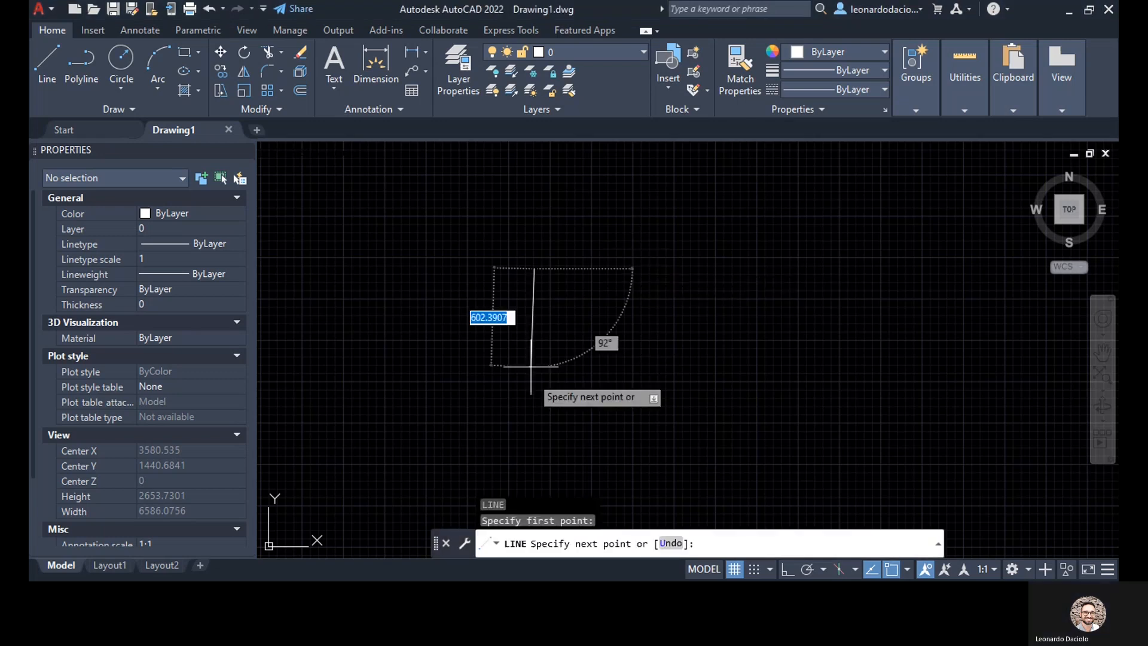
key("F8")
left_click(534, 332)
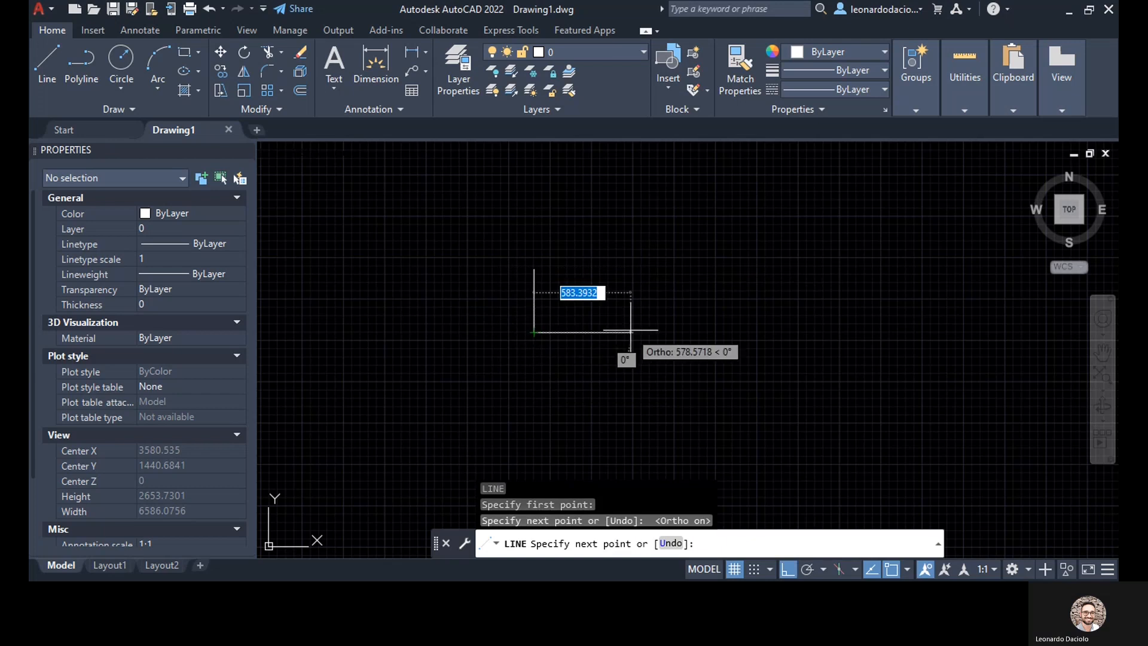
left_click(631, 330)
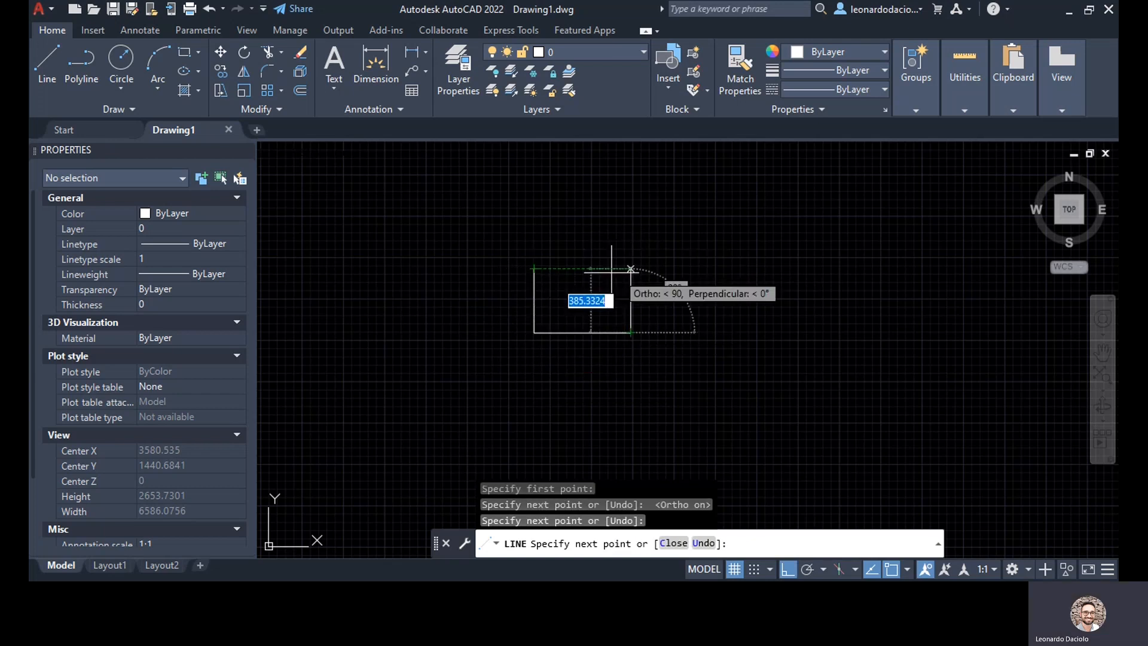
left_click(631, 269)
left_click(534, 269)
key("Escape")
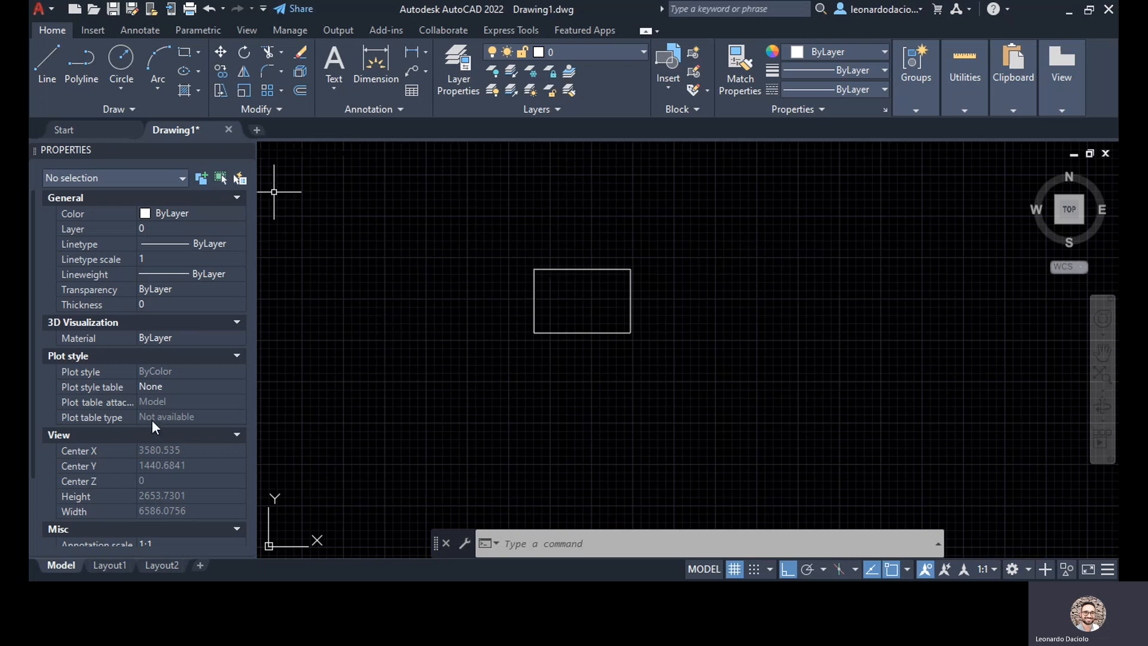
left_click(164, 480)
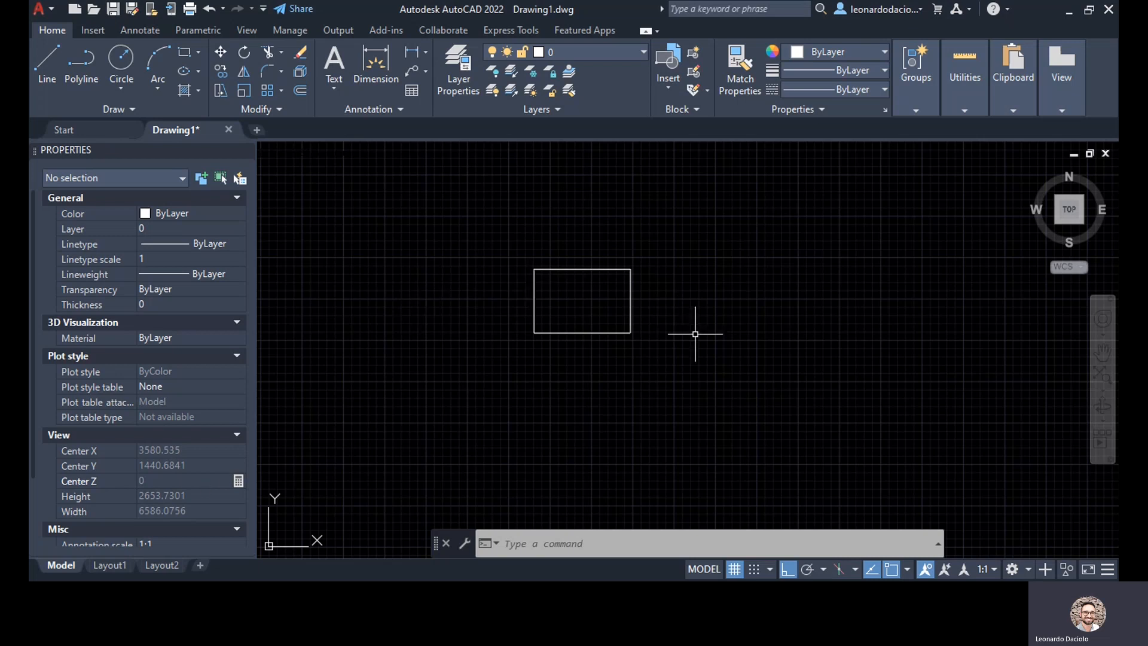
left_click(677, 322)
left_click(680, 363)
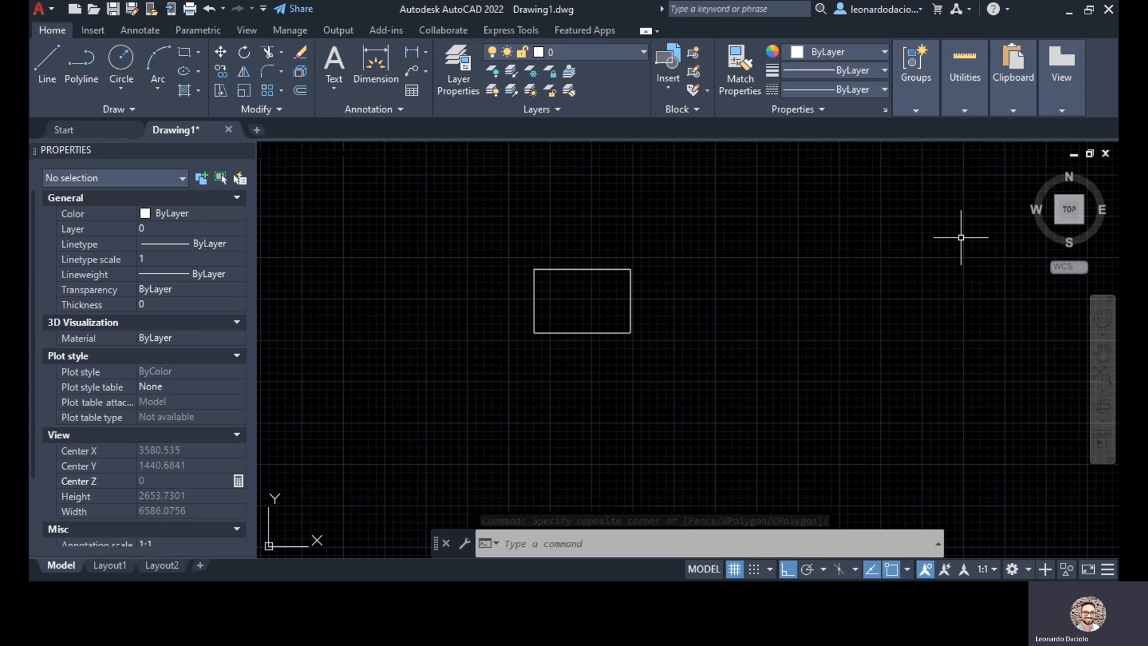
- Examine the flat rectangle from isometric, back and front standard views, finishing in the top view
left_click(1082, 195)
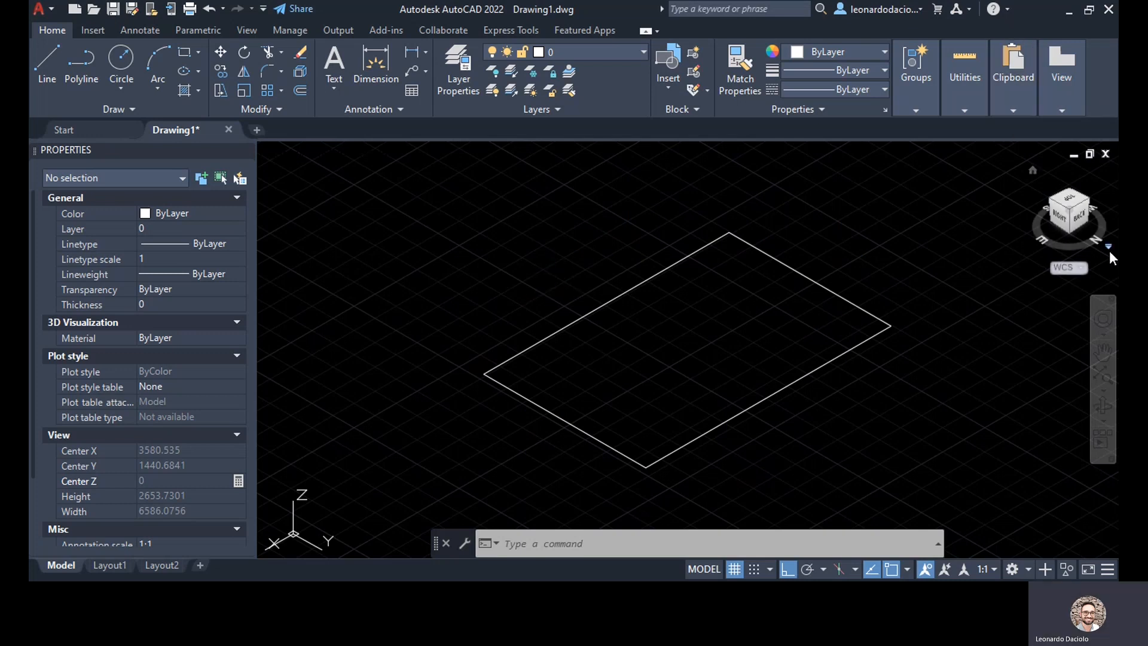
left_click(1080, 218)
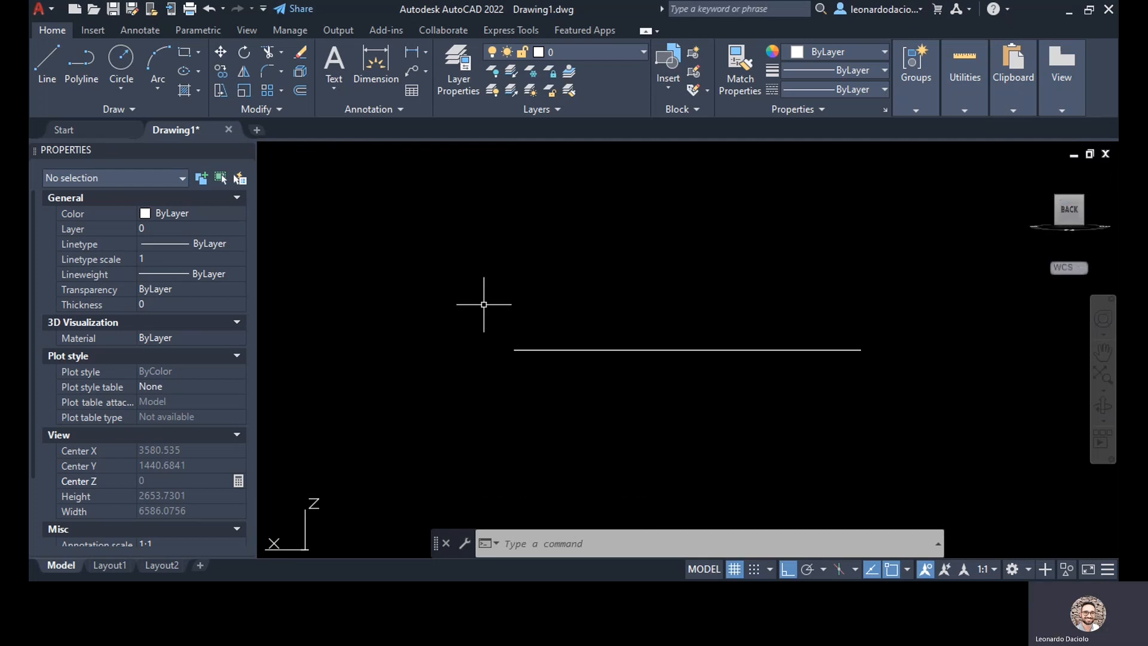
left_click(1080, 198)
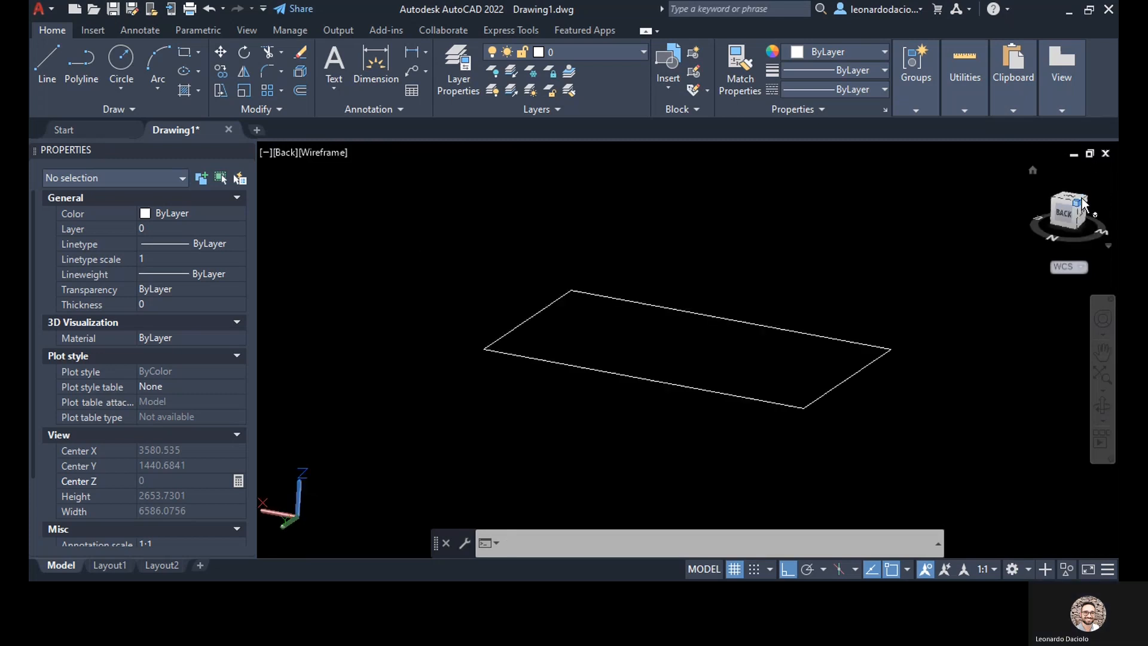
left_click(1086, 200)
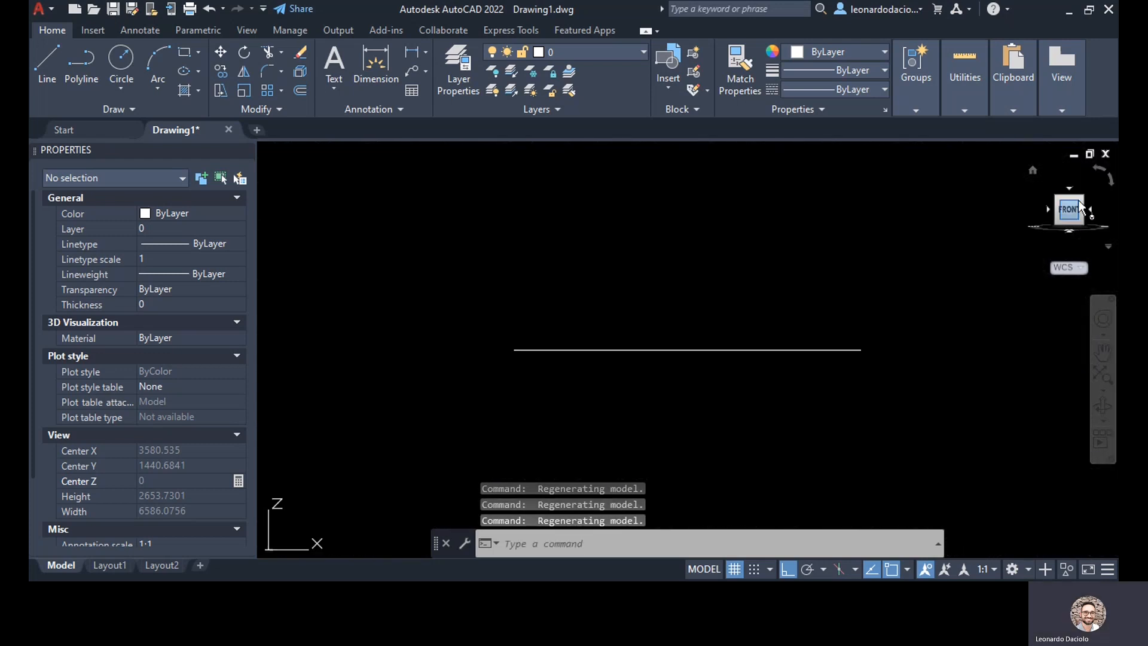
left_click(1082, 199)
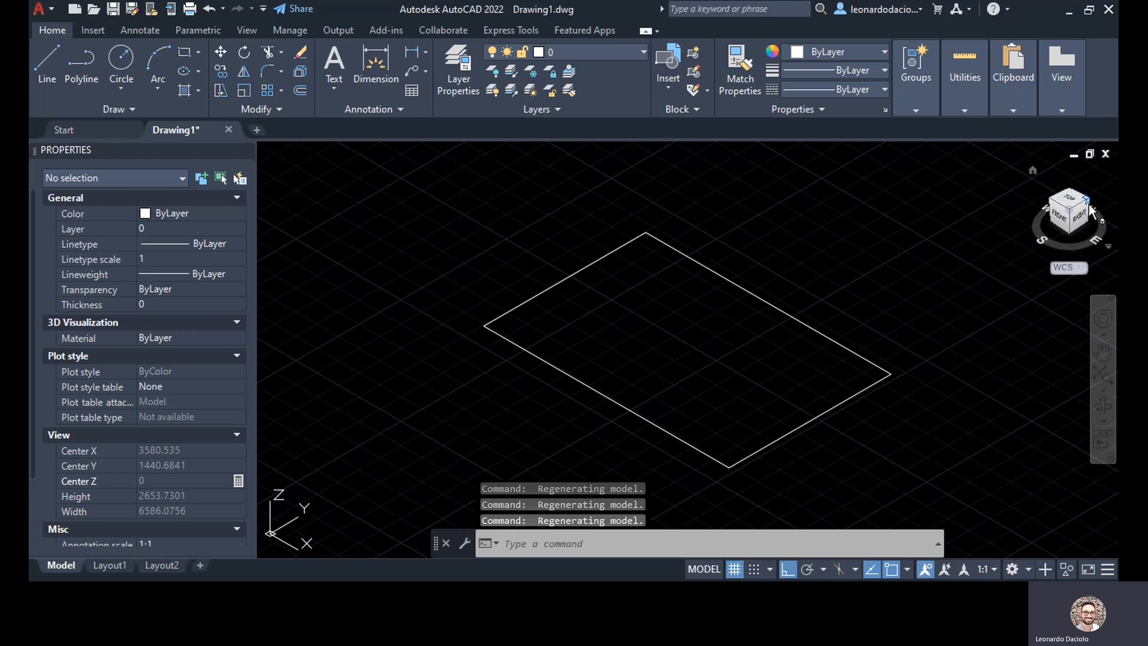
left_click(1090, 213)
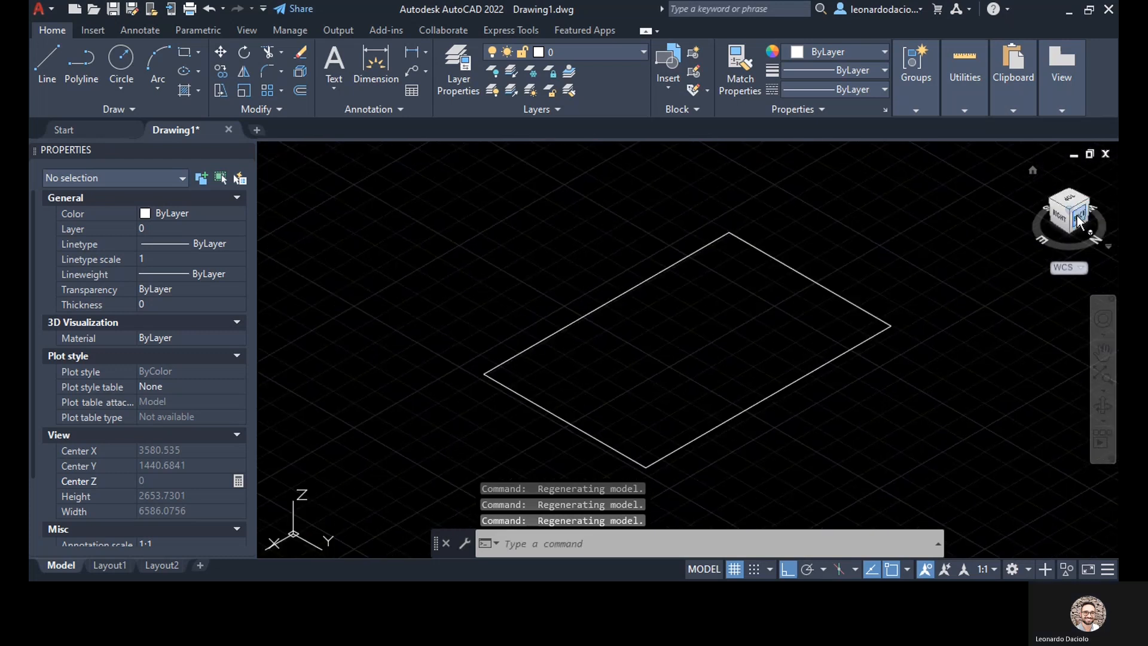
left_click(1079, 219)
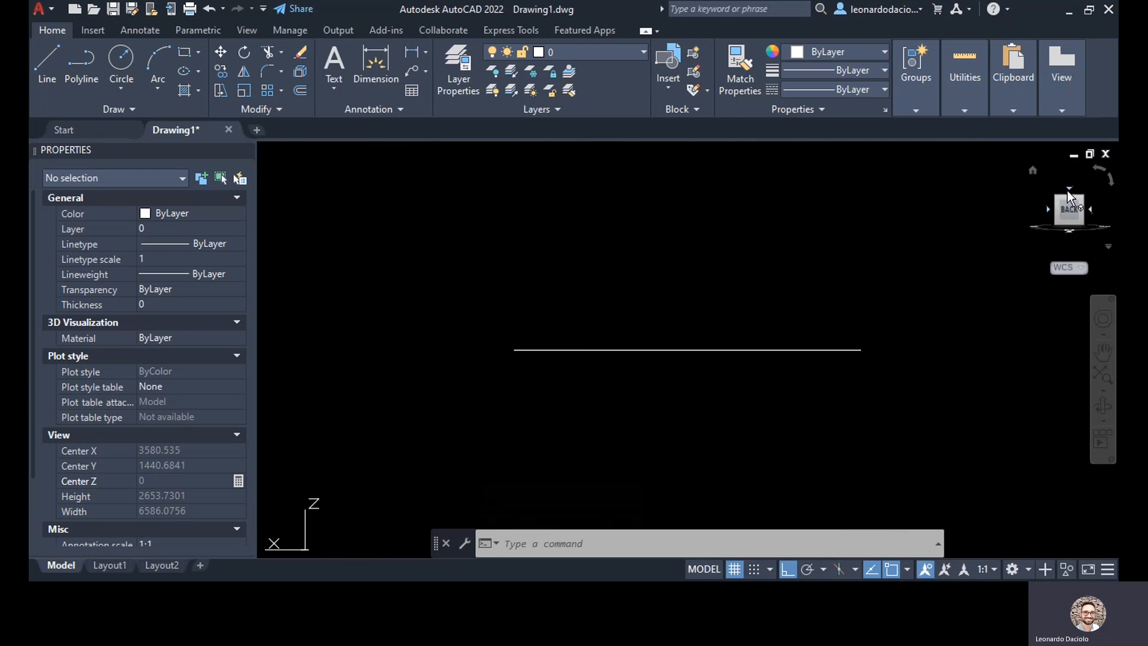
left_click(1084, 197)
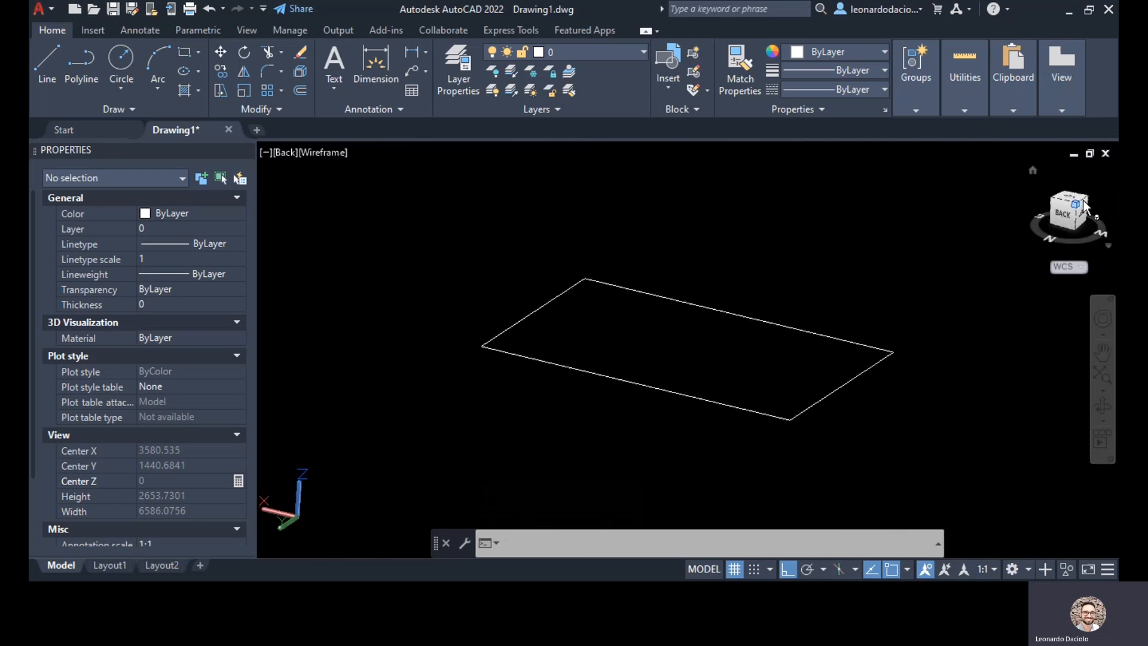
left_click(1068, 204)
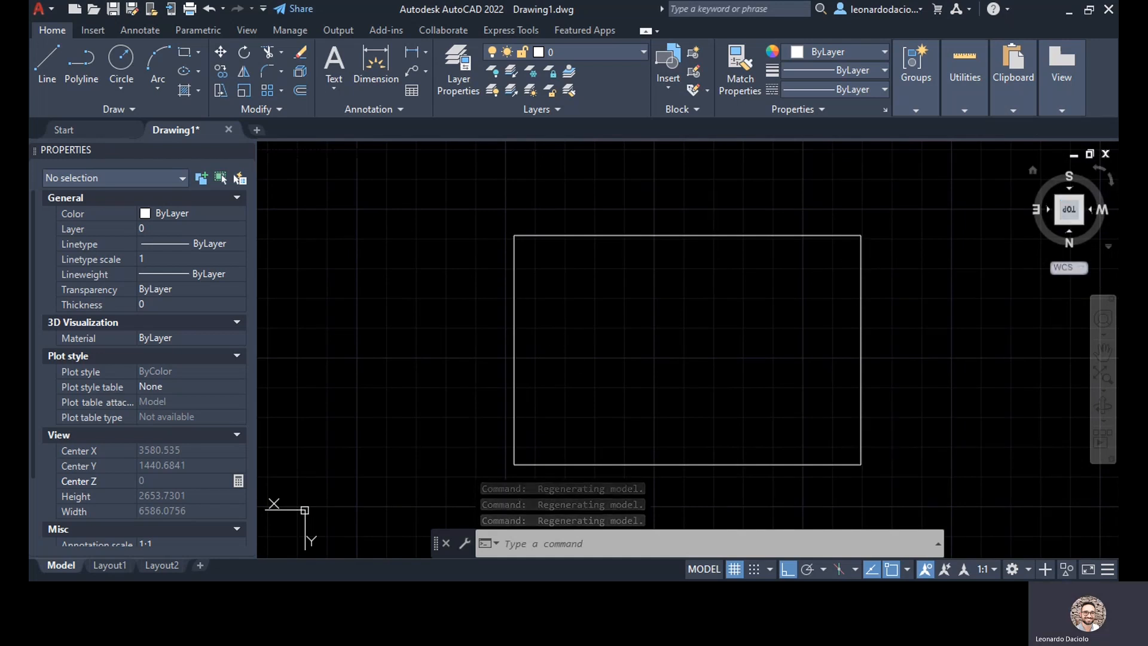
- Examine the rectangle from the left, right and bottom standard views as well as from isometric corners, including one below
left_click(1084, 220)
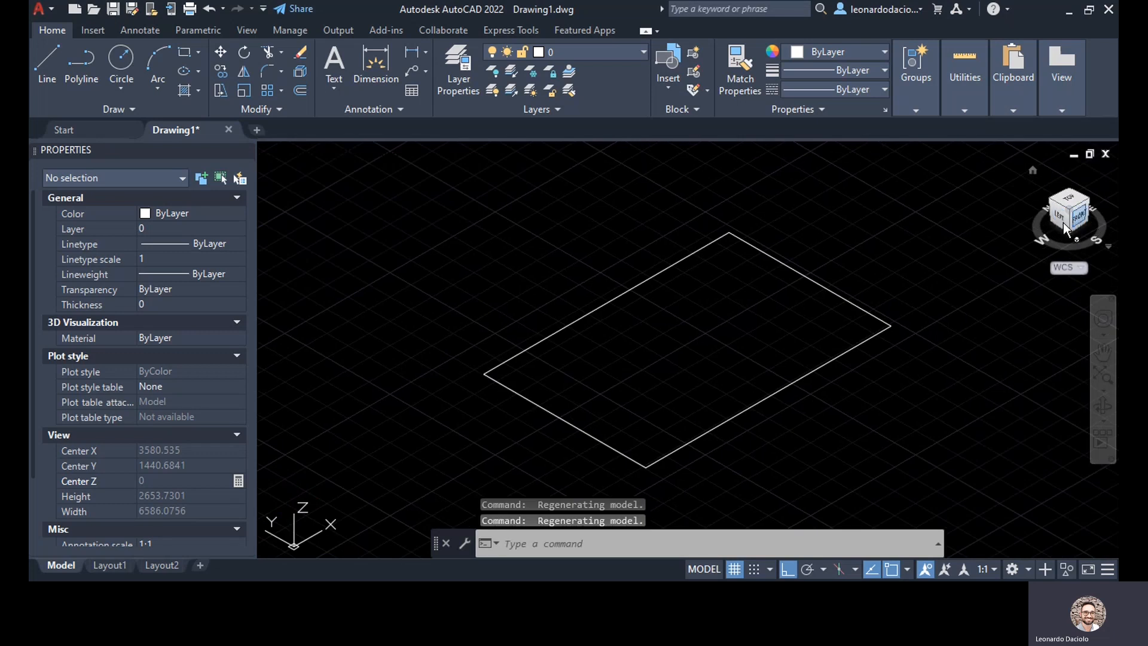
left_click(1077, 221)
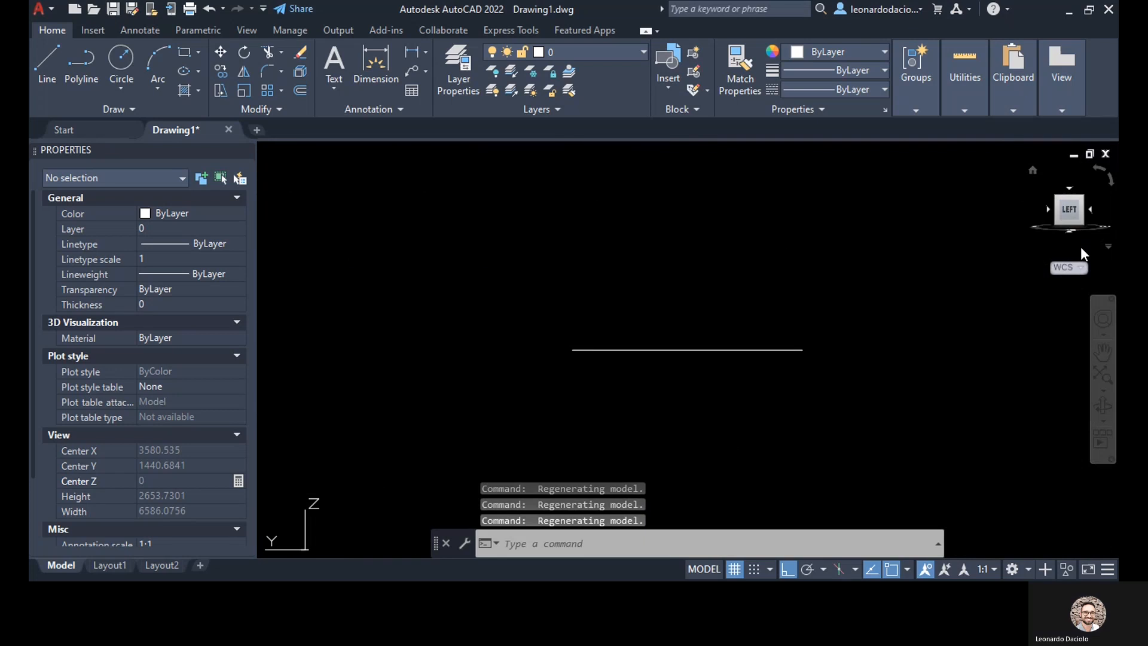
left_click(1083, 200)
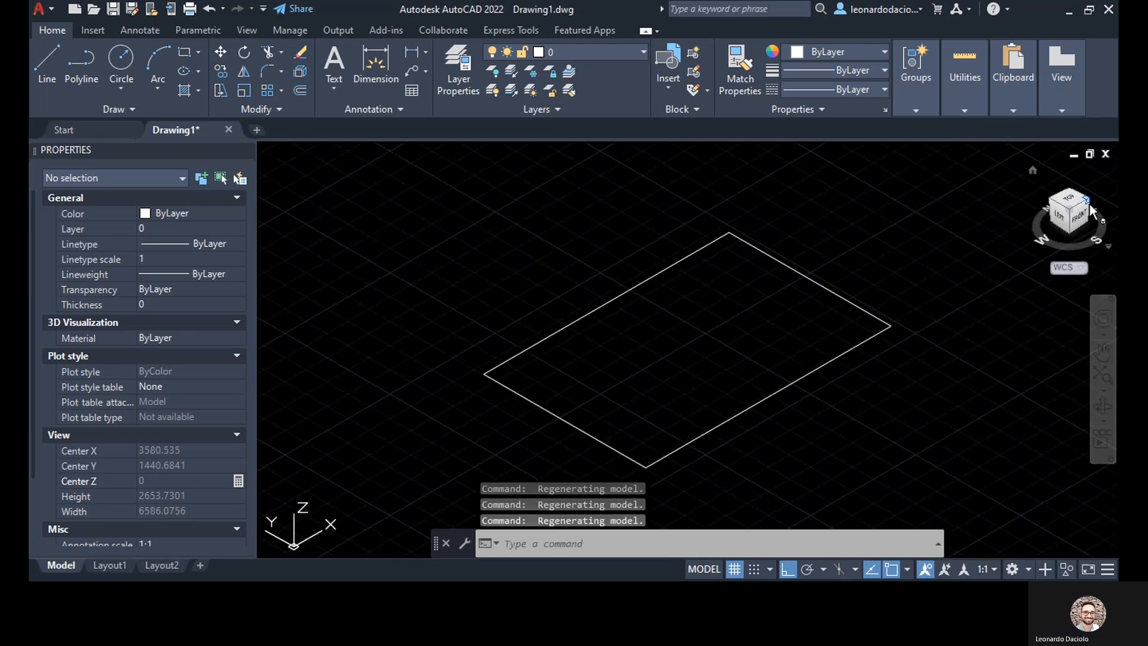
left_click(1082, 223)
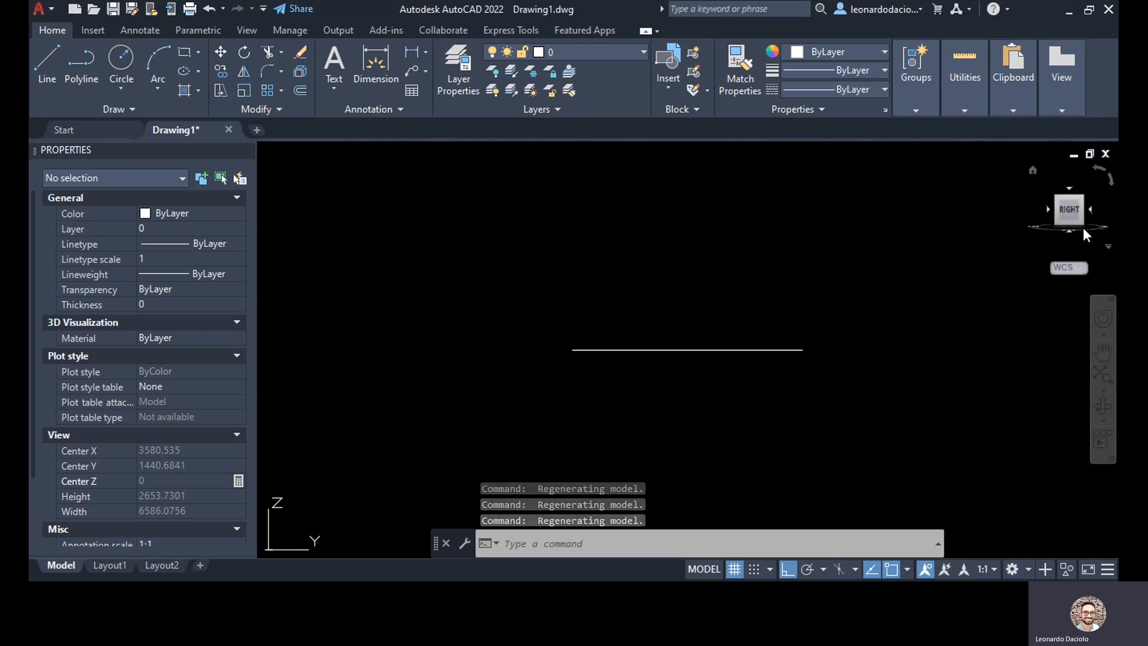
left_click(1082, 225)
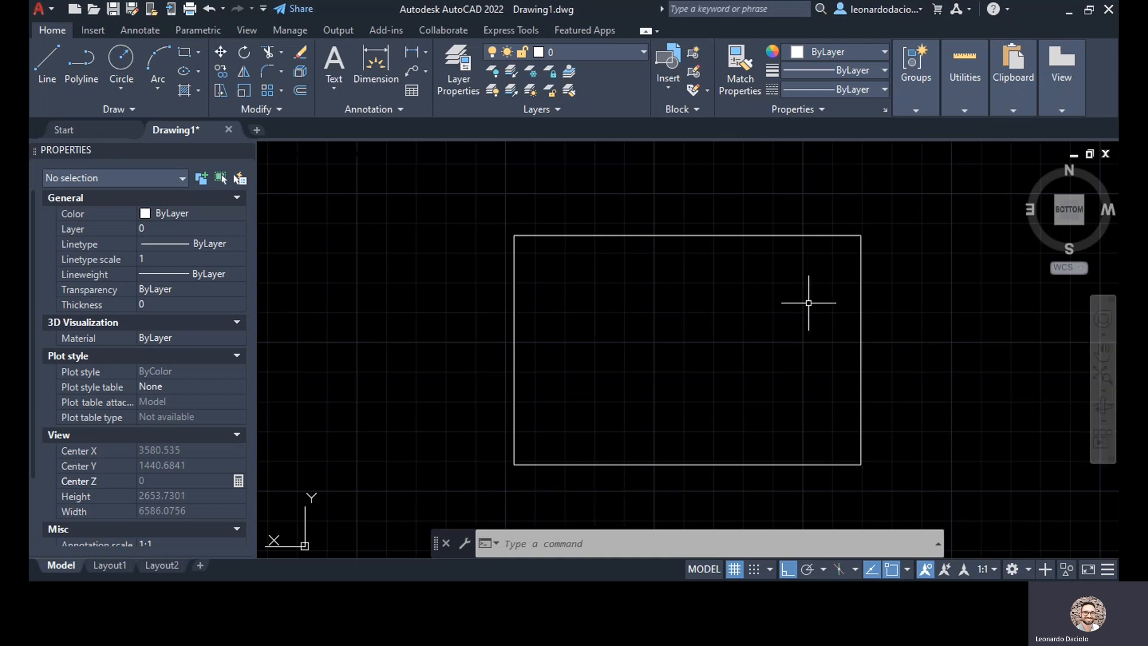
left_click(1082, 200)
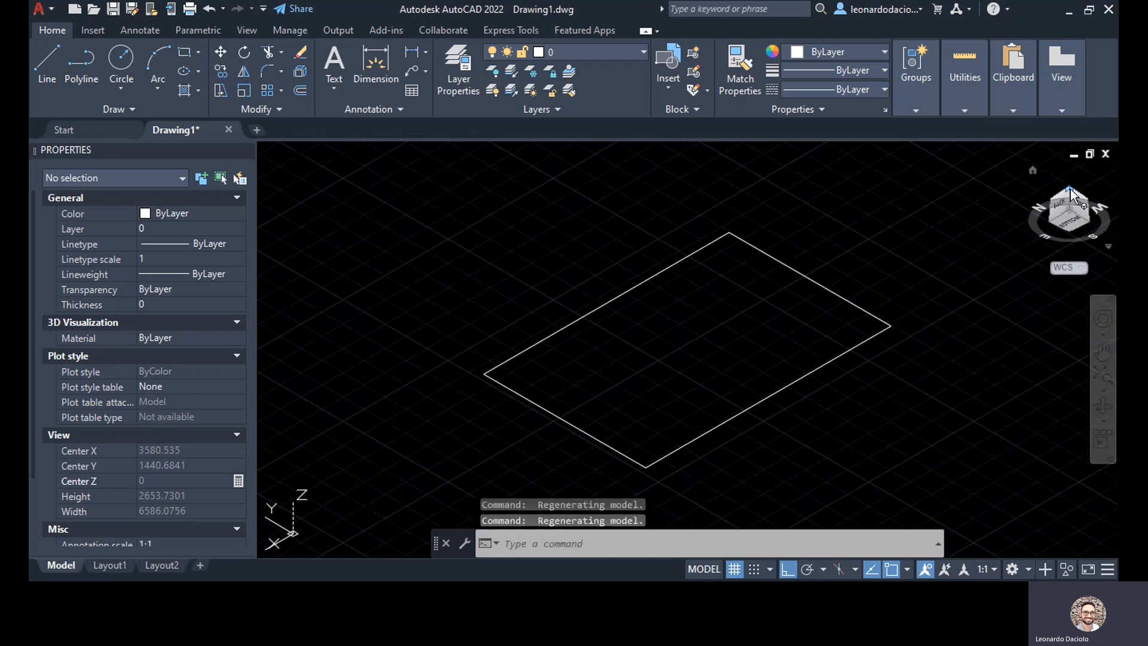
left_click(1071, 189)
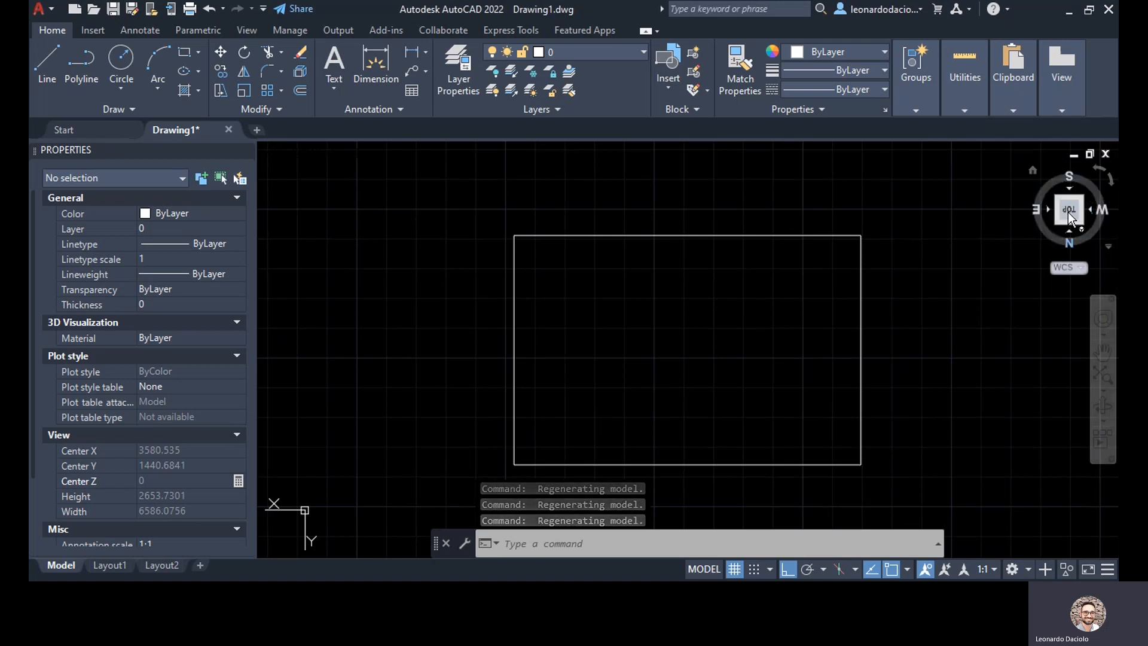
- Orbit the drawing freely in 3D, and set the isometric view that shows the top, left and front faces
left_click(1104, 410)
left_click_drag(864, 361, 1055, 321)
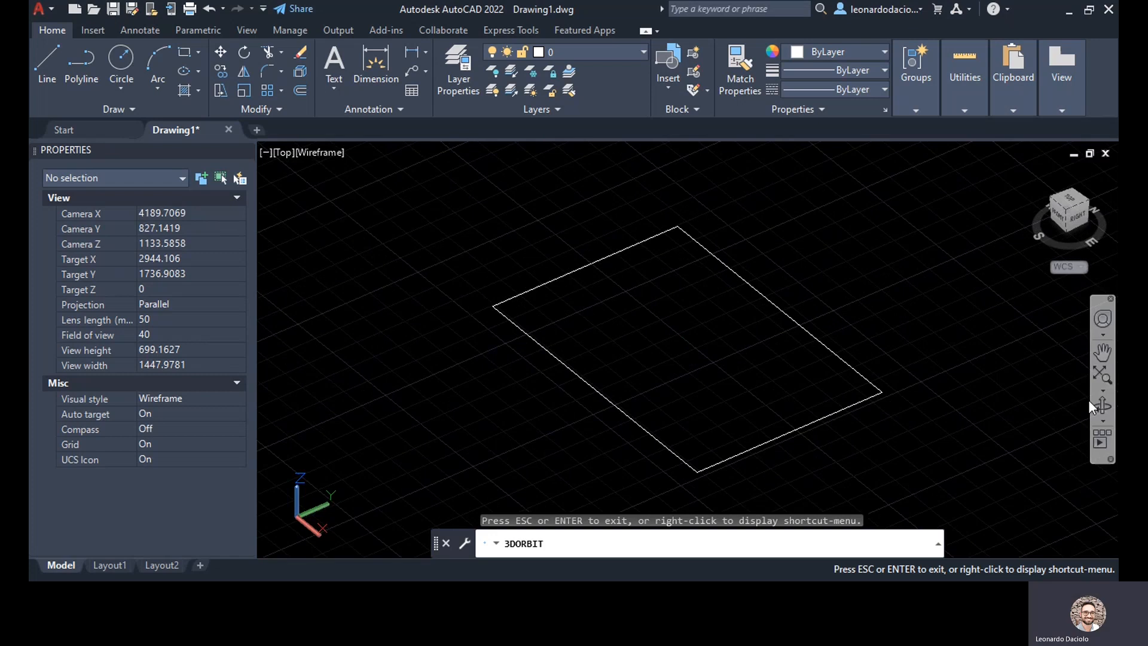
key("Escape")
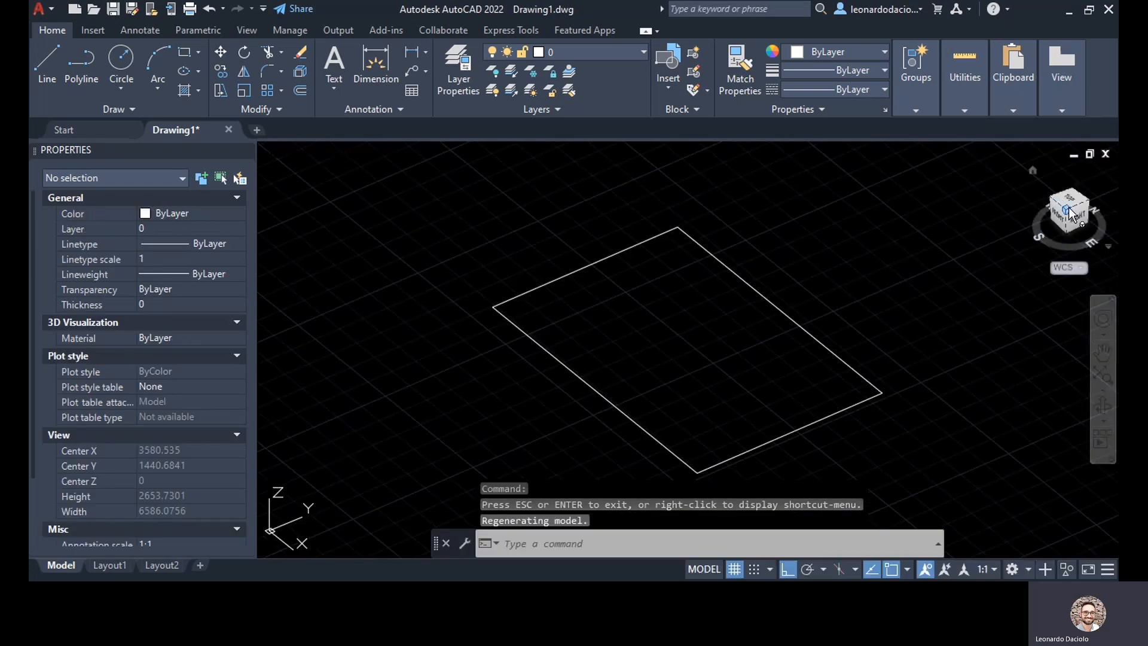
left_click(1071, 214)
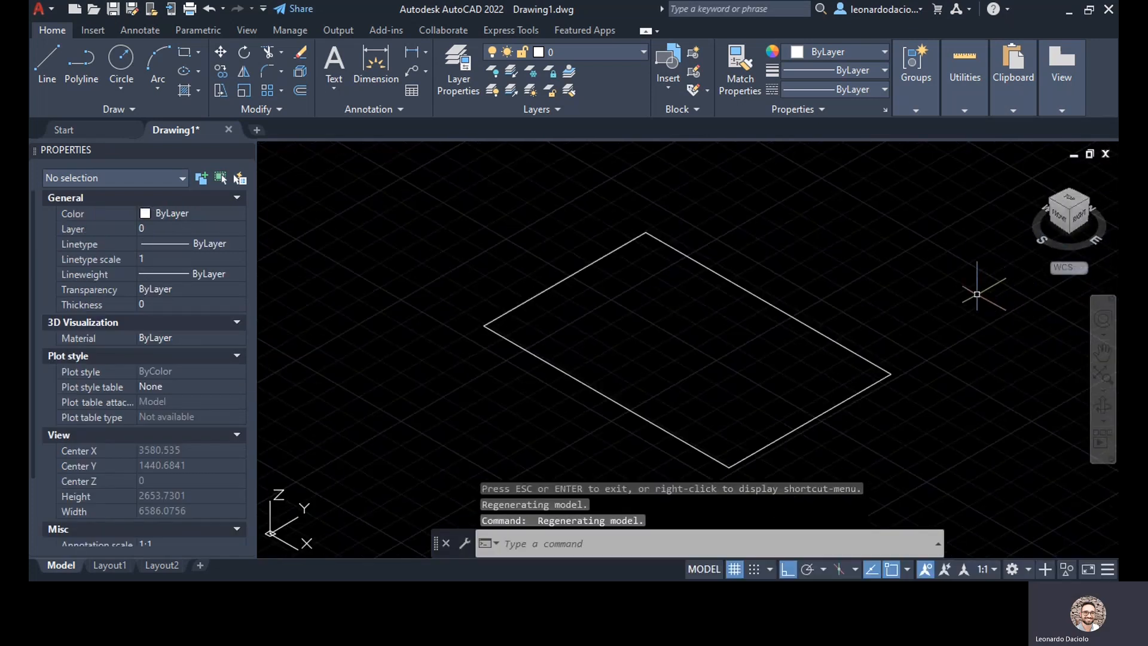
left_click(1053, 203)
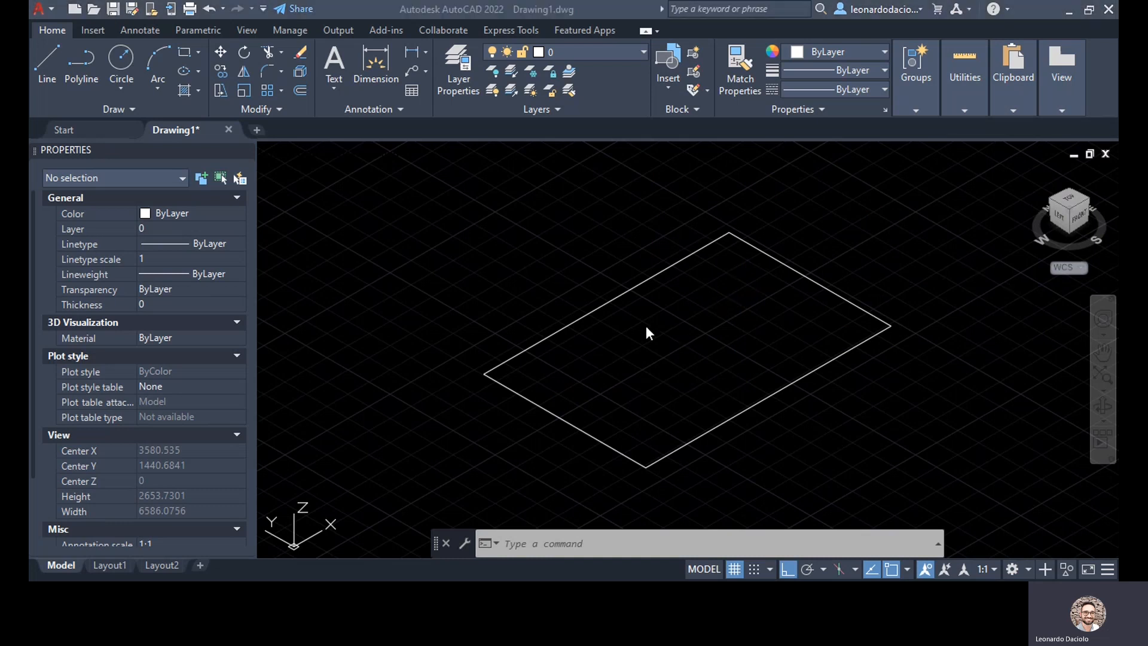
- Draw a vertical rectangular face rising along Z from the base rectangle's front edge, using lines between its two corners
left_click(630, 351)
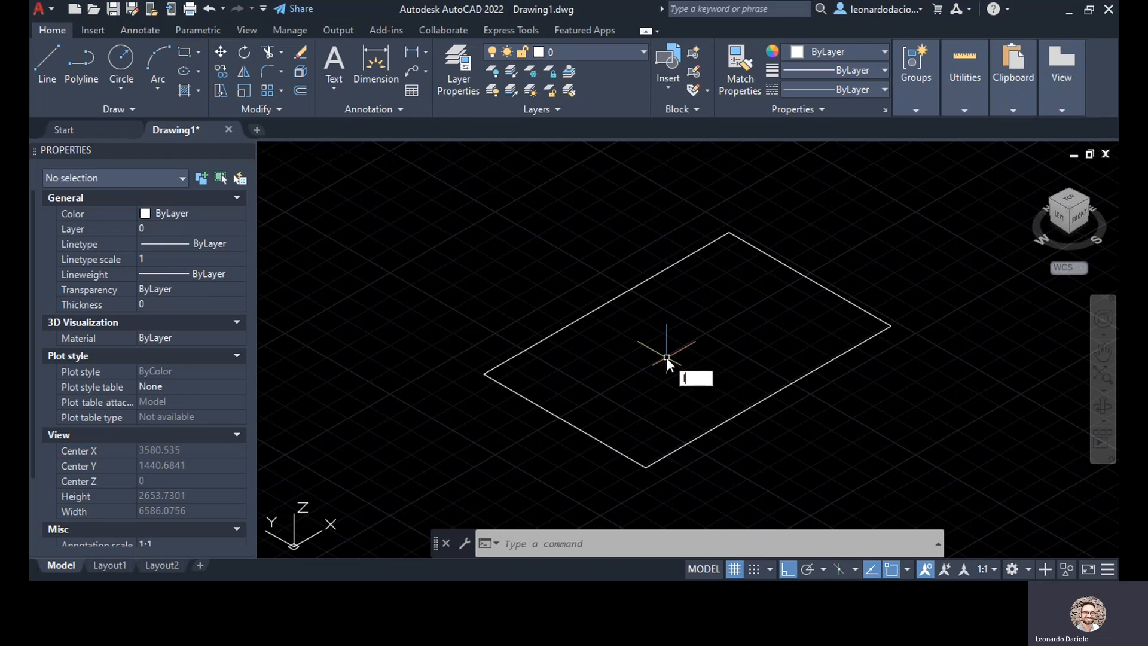
type("l")
key("Return")
left_click(646, 467)
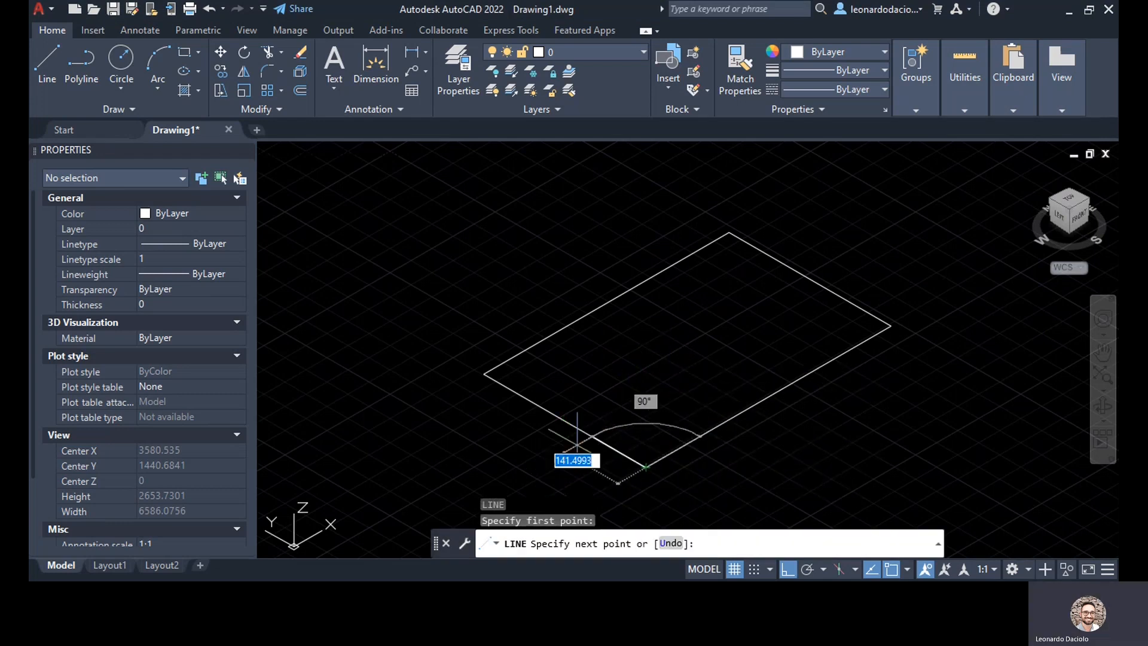
left_click(646, 351)
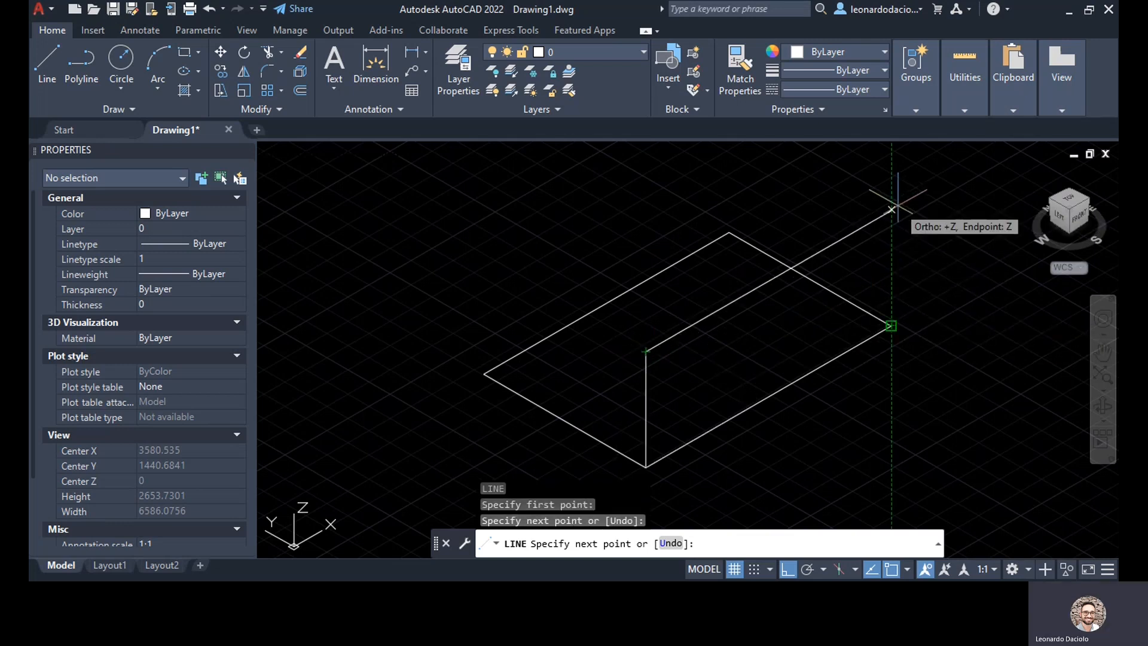
left_click(891, 209)
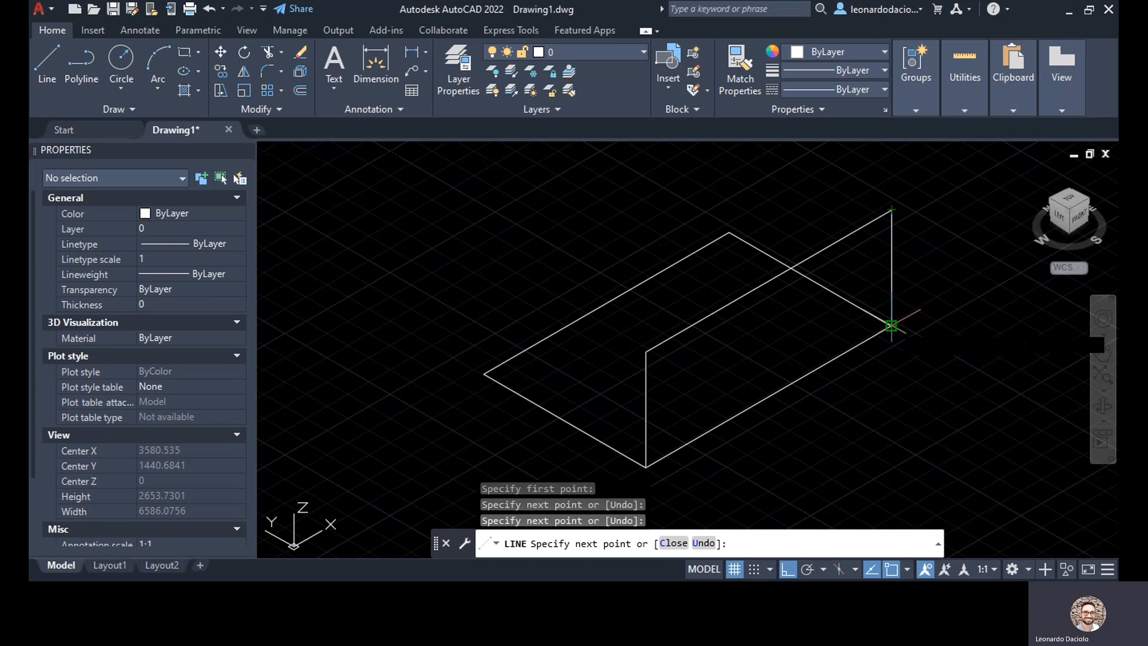
left_click(891, 326)
key("Return")
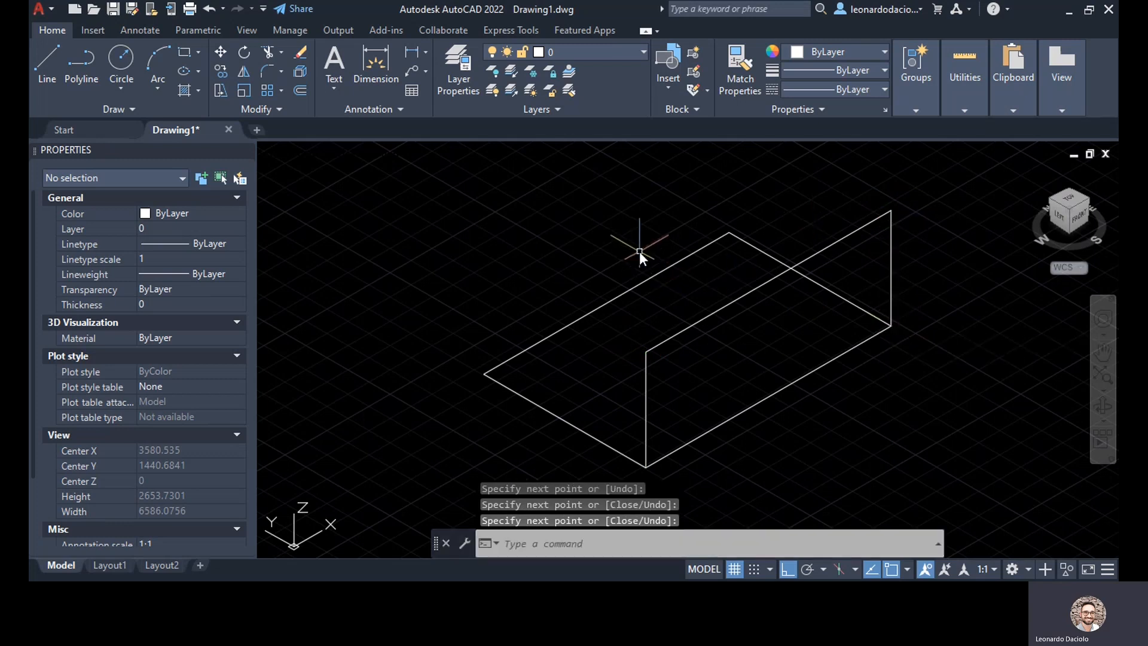
key("Return")
left_click(646, 351)
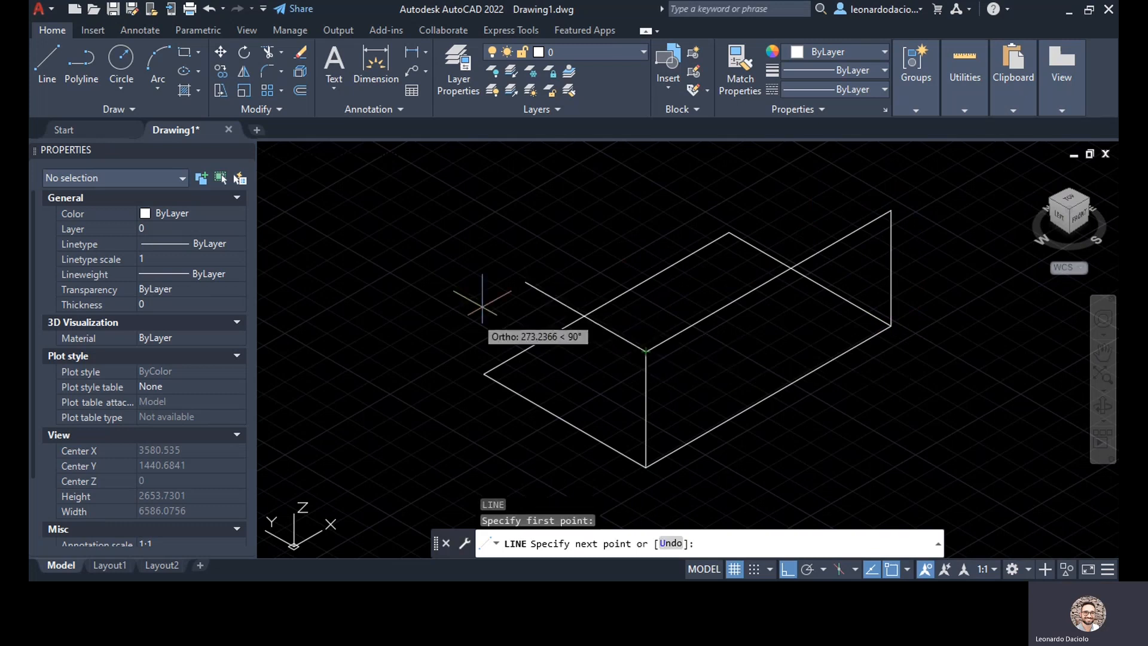
mouse_move(484, 374)
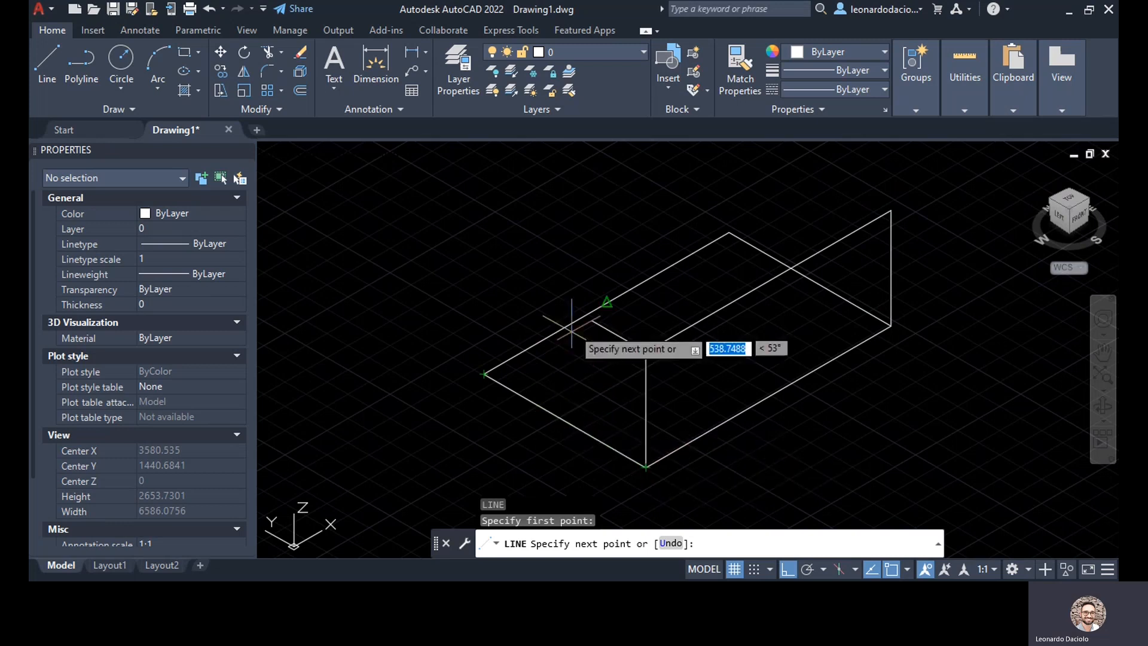
key("Escape")
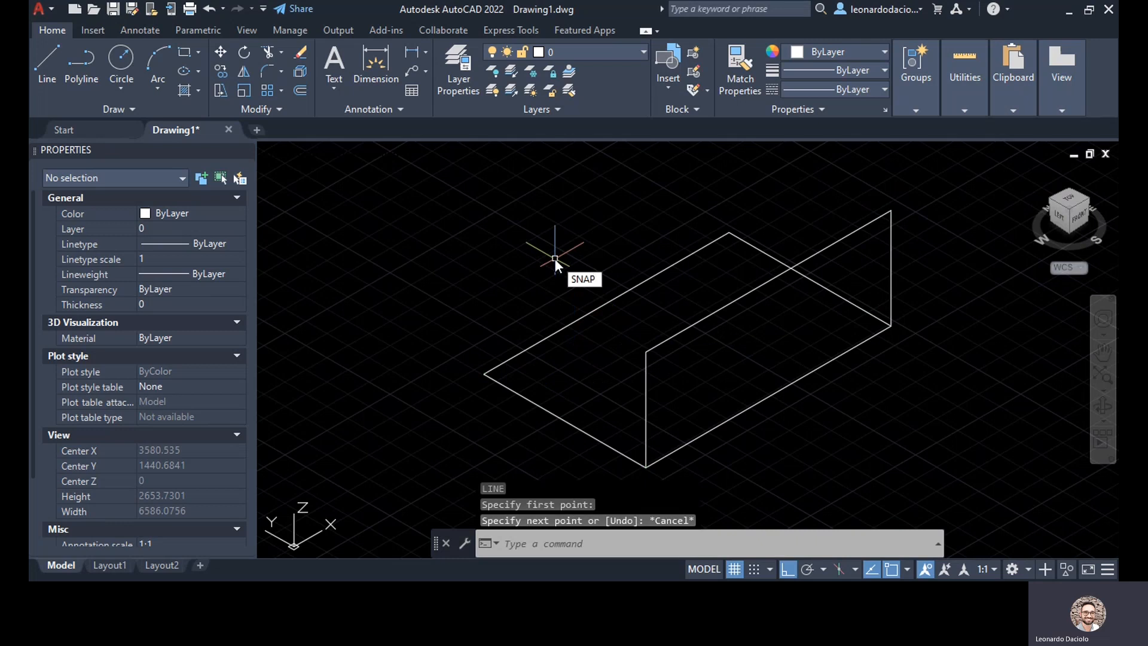
key("Return")
key("Escape")
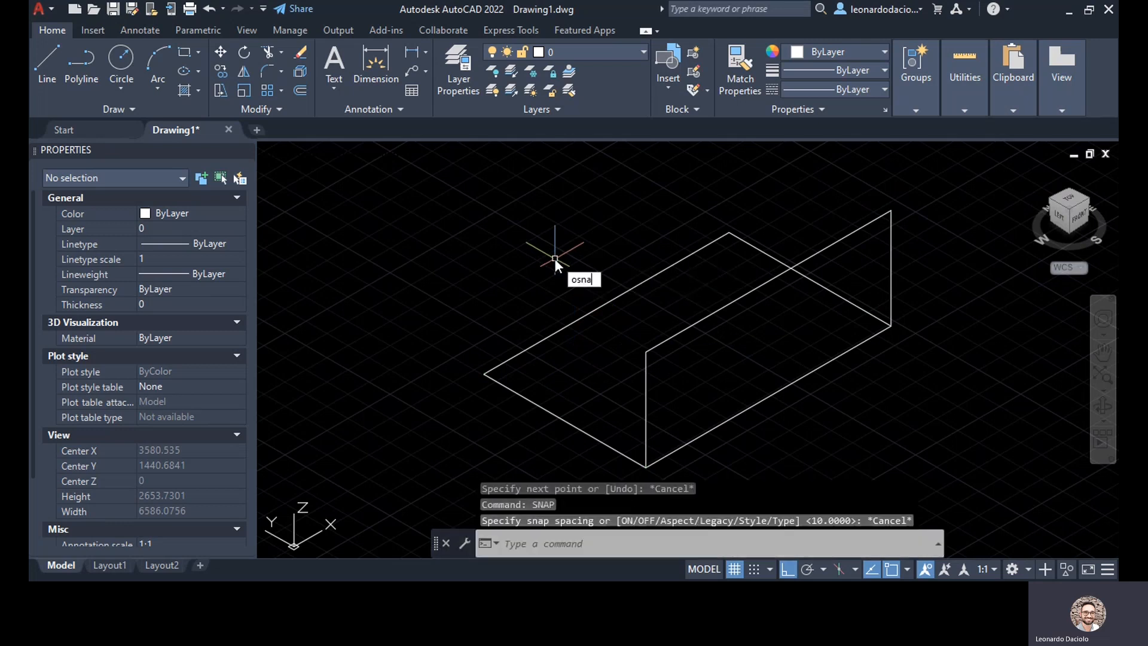
- Review the enabled Object Snap and 3D Object Snap modes in the drafting settings and accept them
key("Return")
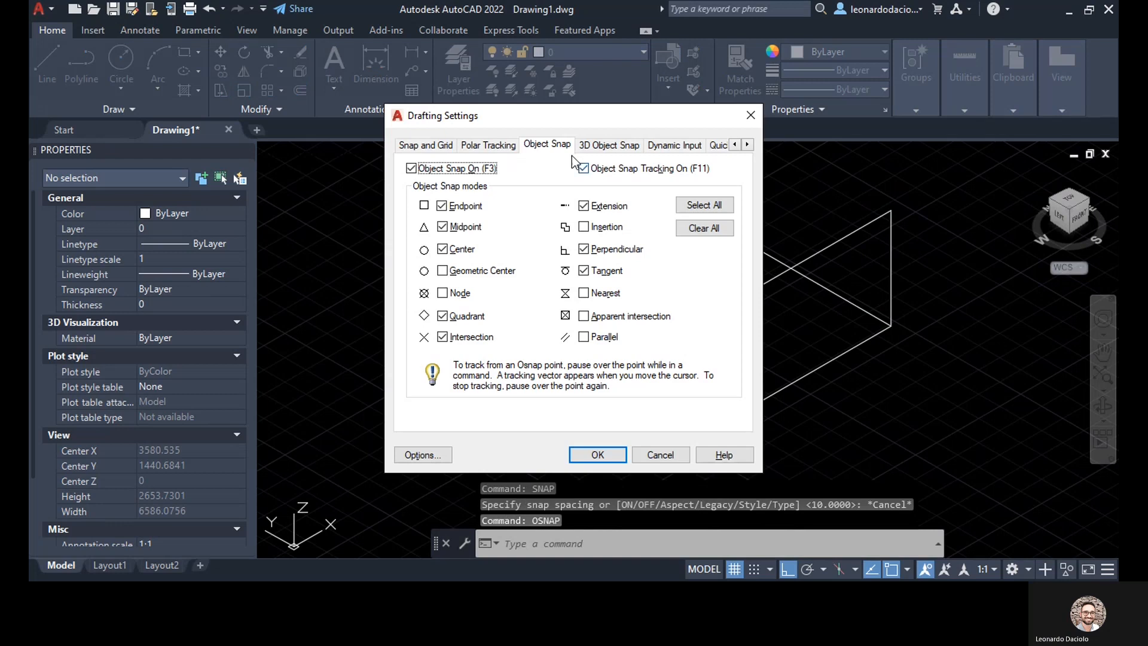
left_click(616, 147)
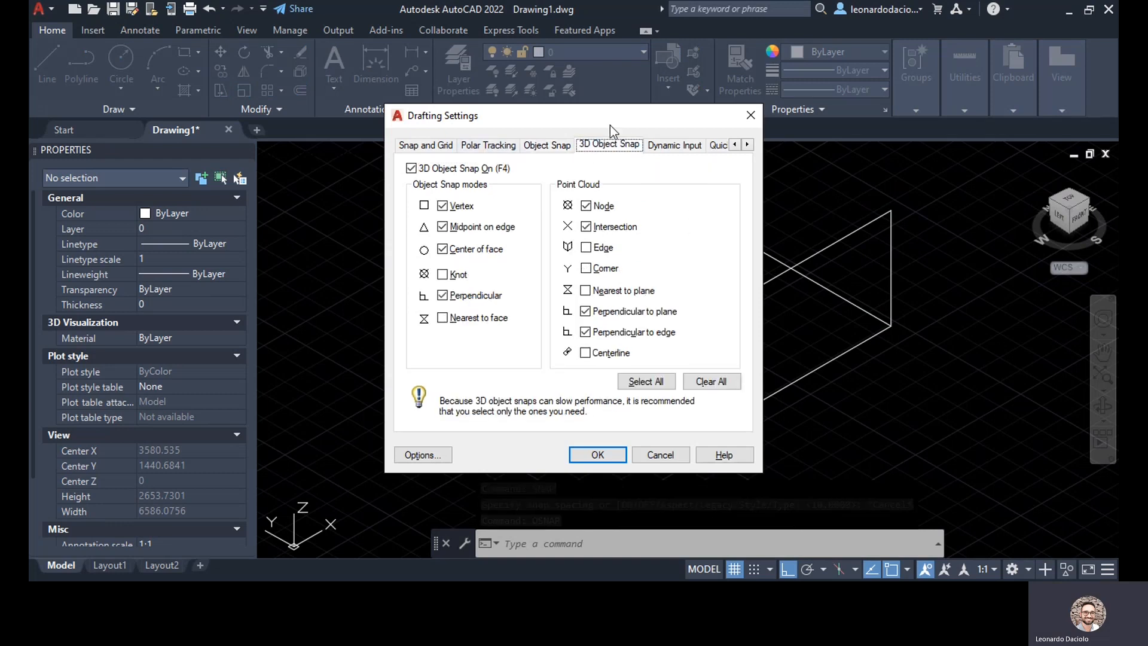
left_click(550, 146)
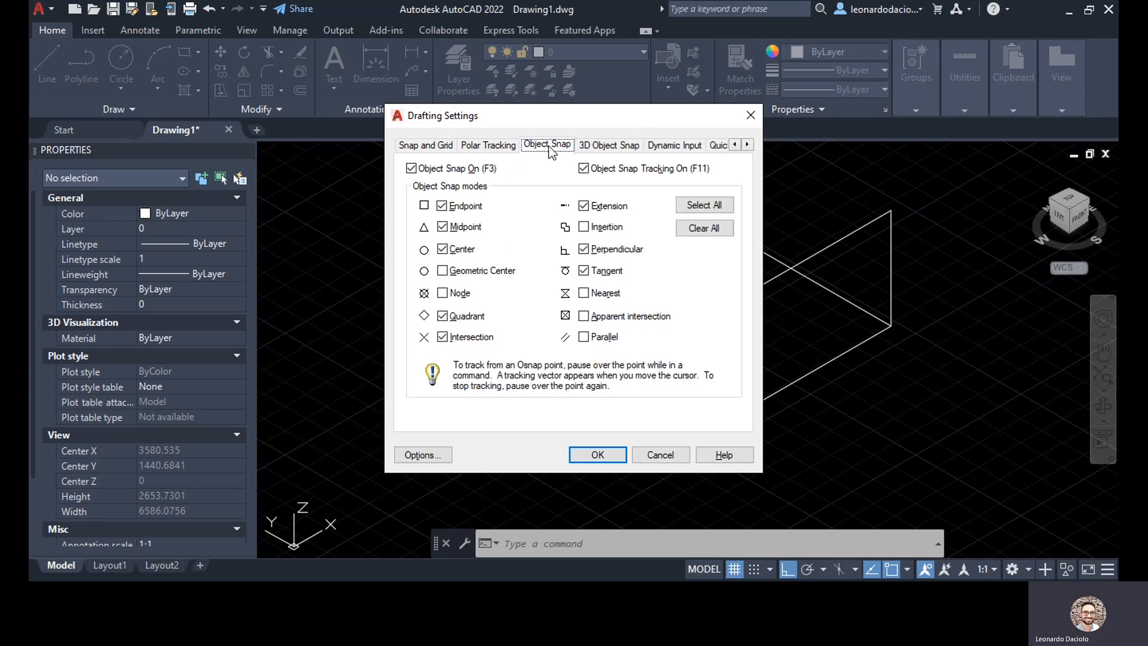
left_click(601, 151)
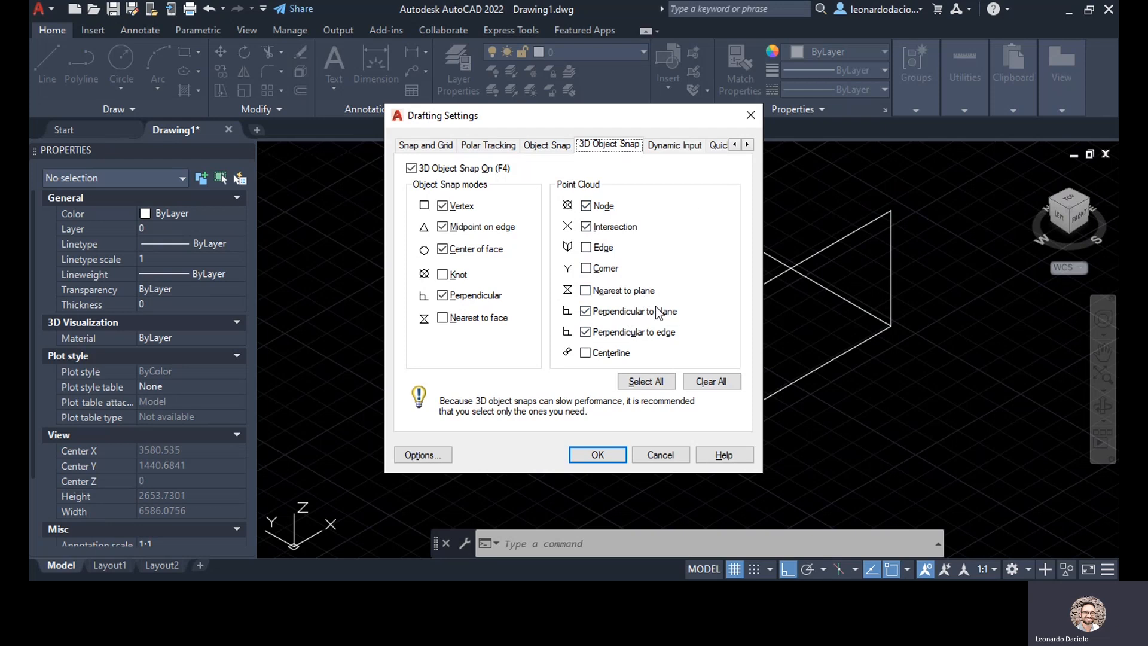
left_click(599, 455)
type("l")
key("Return")
left_click(891, 210)
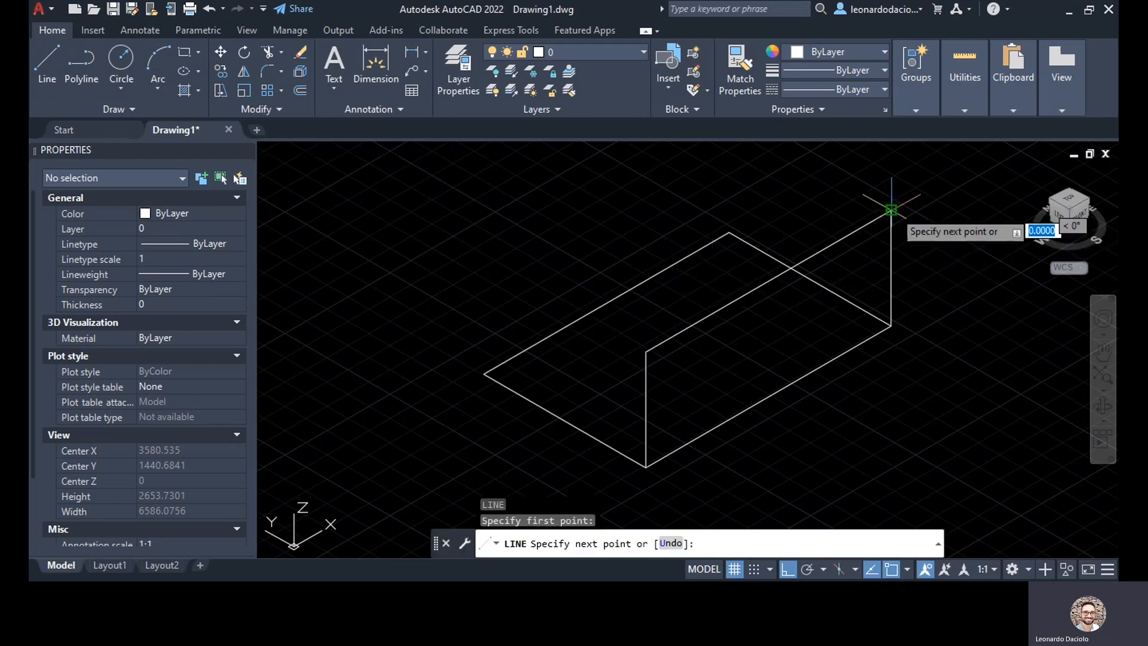
scroll(725, 232, "down", 2)
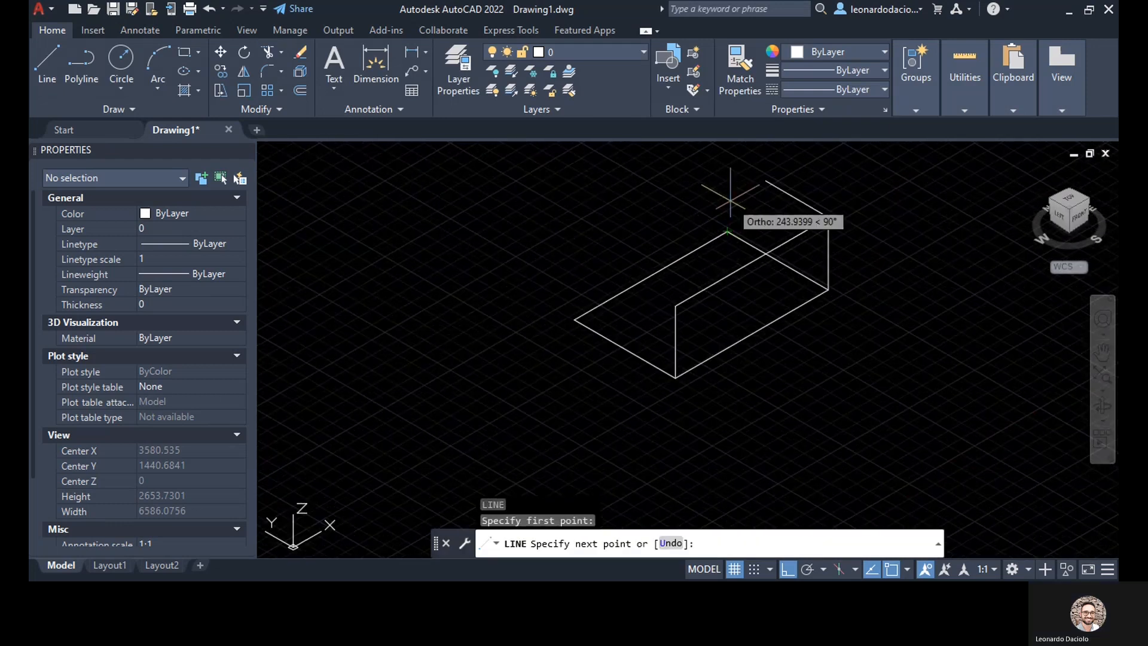
middle_click_drag(729, 173, 724, 227)
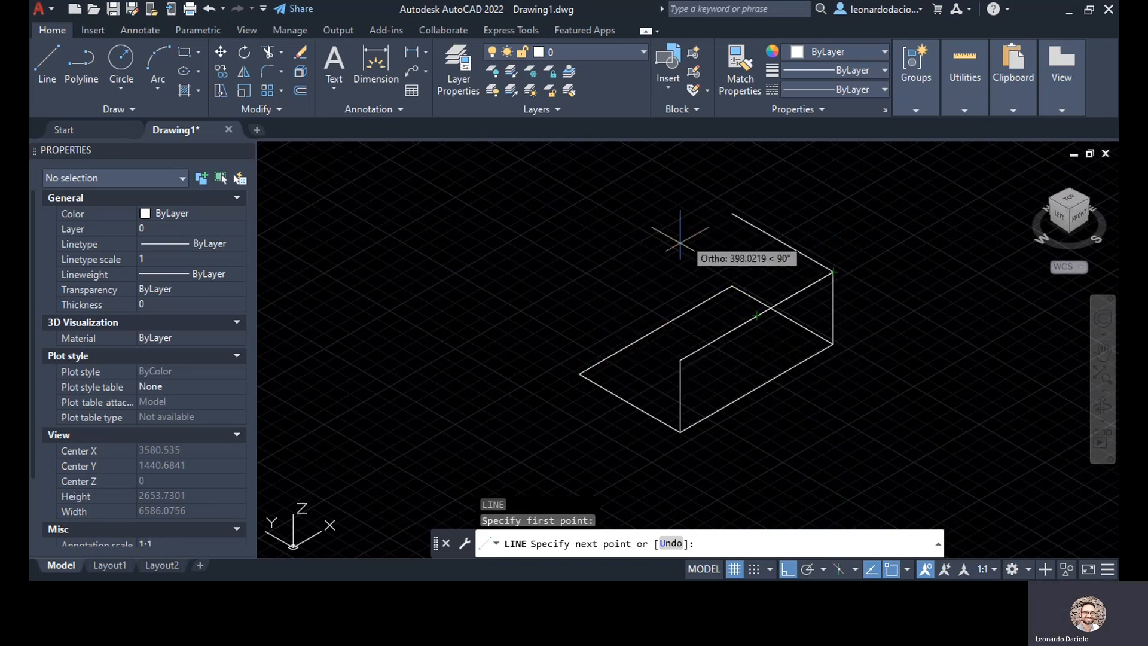
key("Escape")
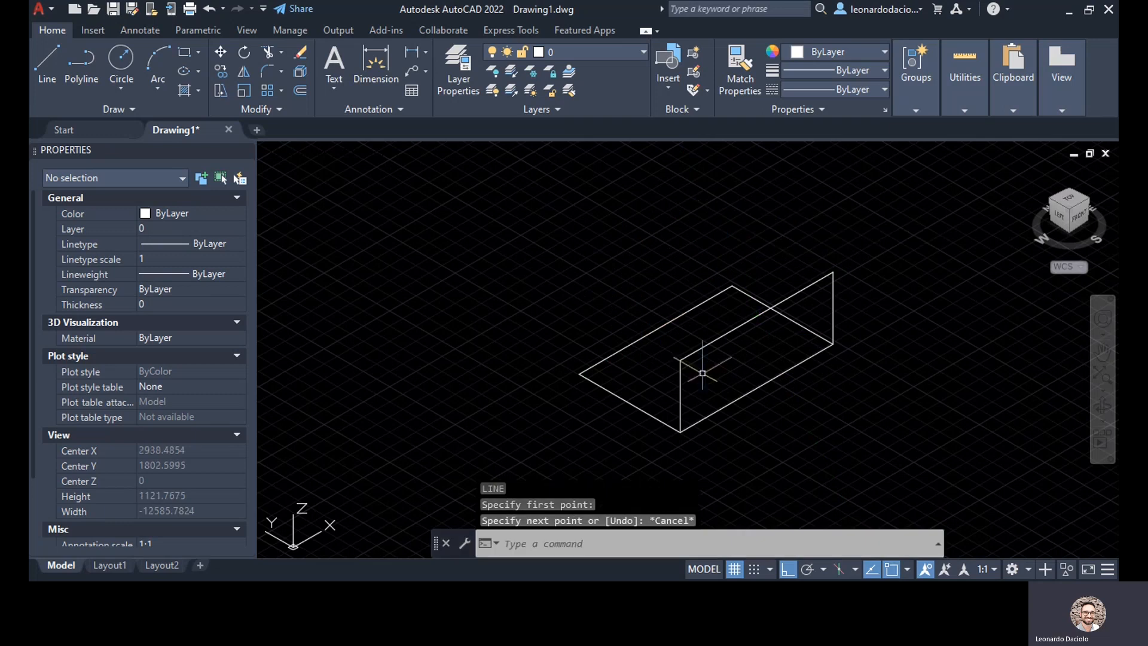
- Examine the base rectangle and vertical face from the left, top and front views, returning to the isometric view between top, left and front
left_click(1064, 220)
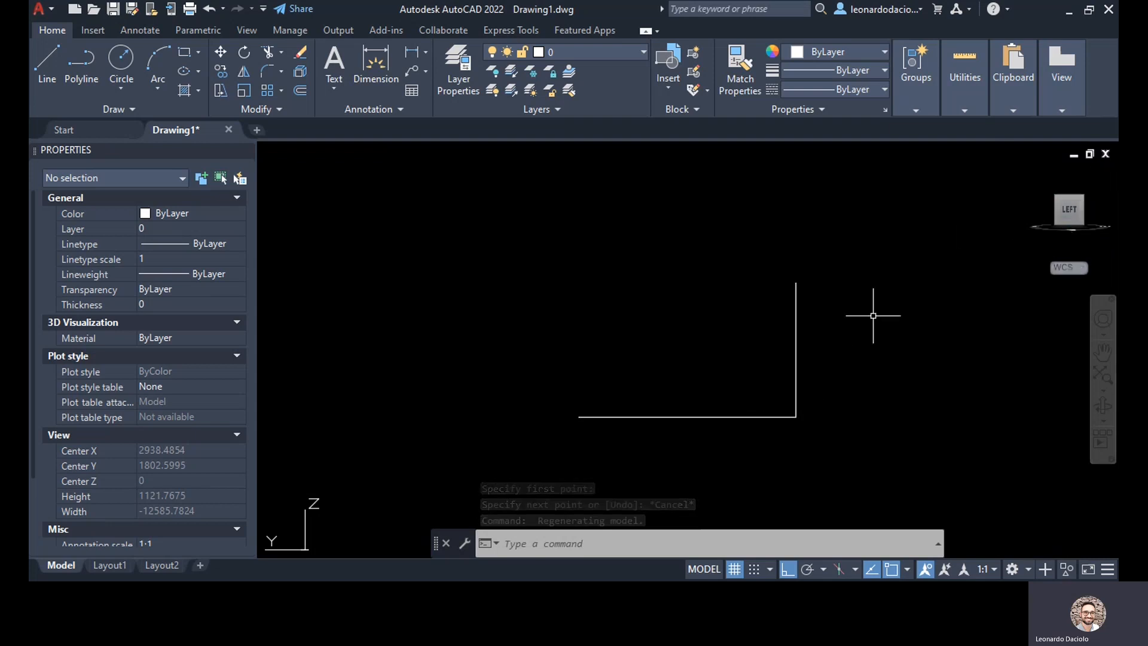
left_click(1084, 203)
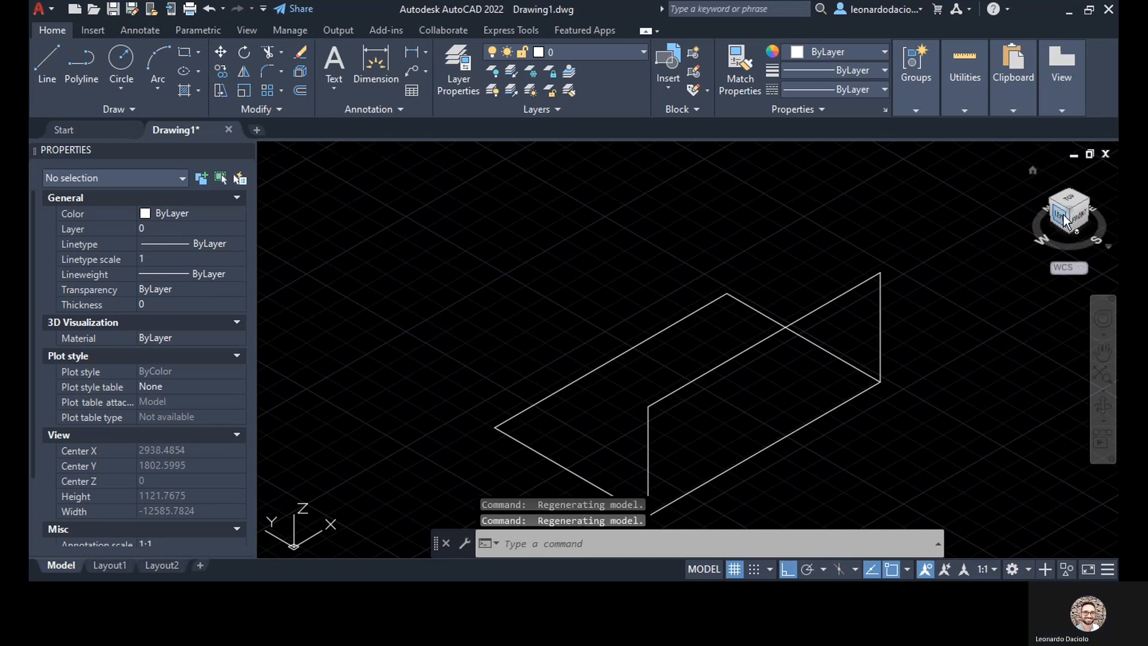
left_click(1064, 219)
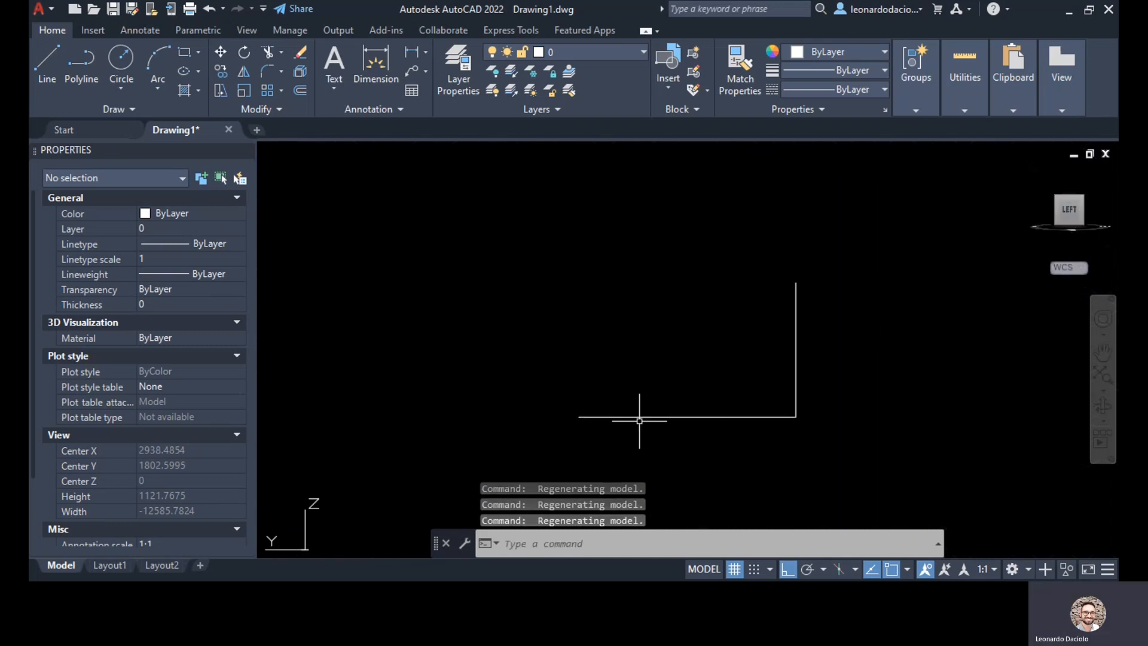
left_click(1082, 196)
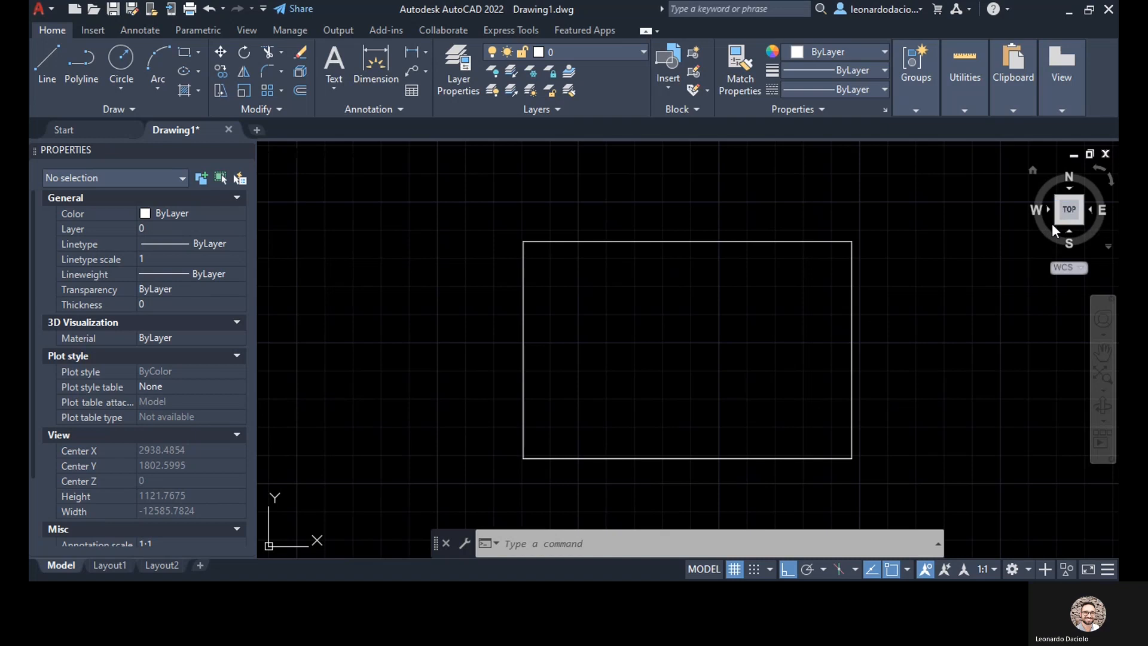
left_click(1070, 231)
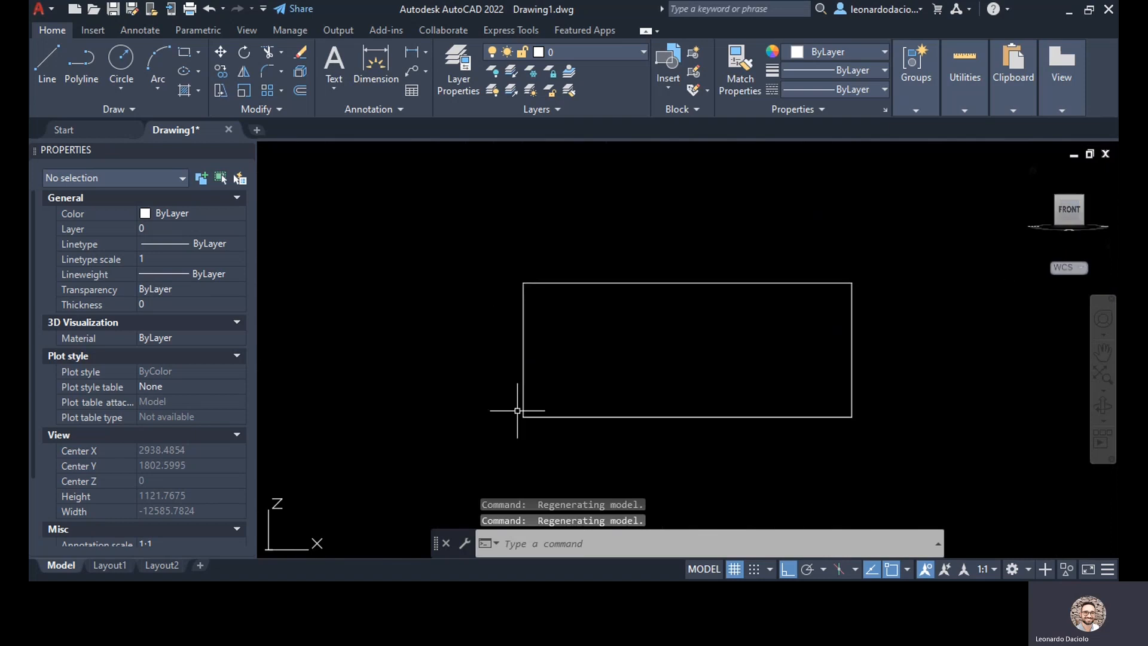
left_click(1054, 196)
middle_click_drag(800, 378, 682, 308)
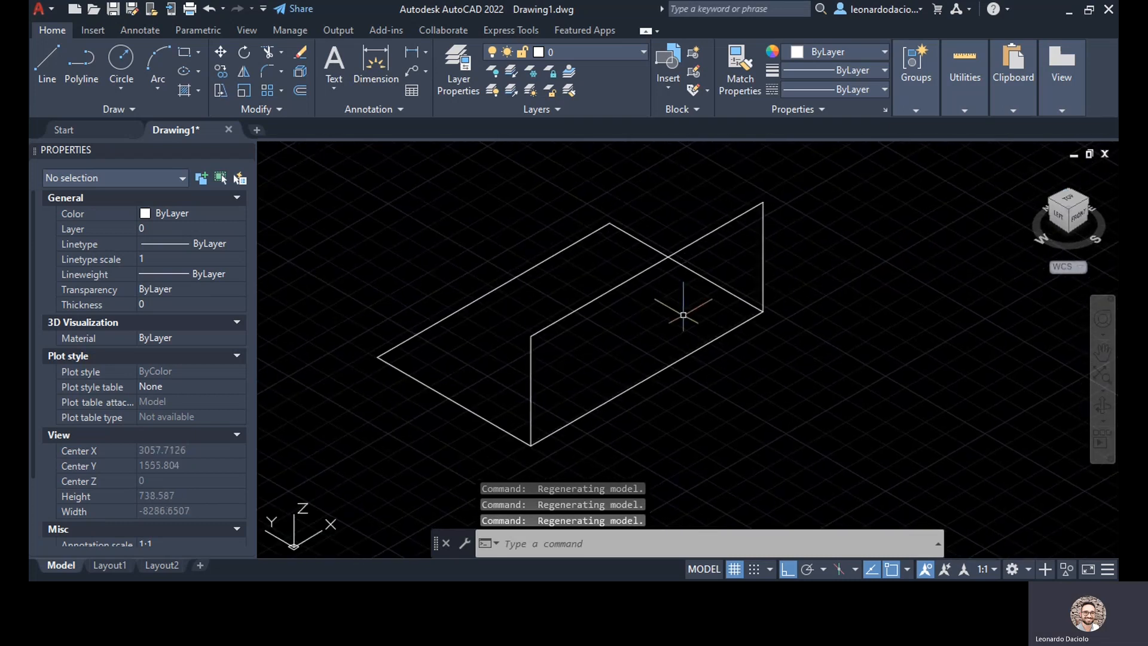
middle_click_drag(652, 214, 674, 290)
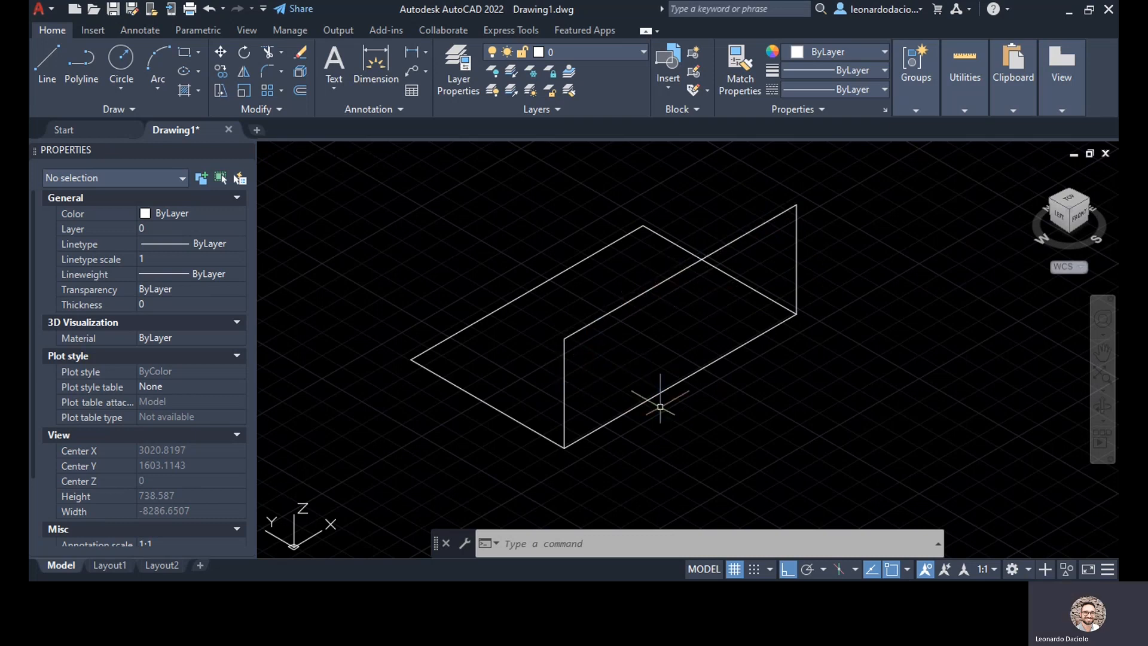
left_click(818, 239)
left_click(680, 378)
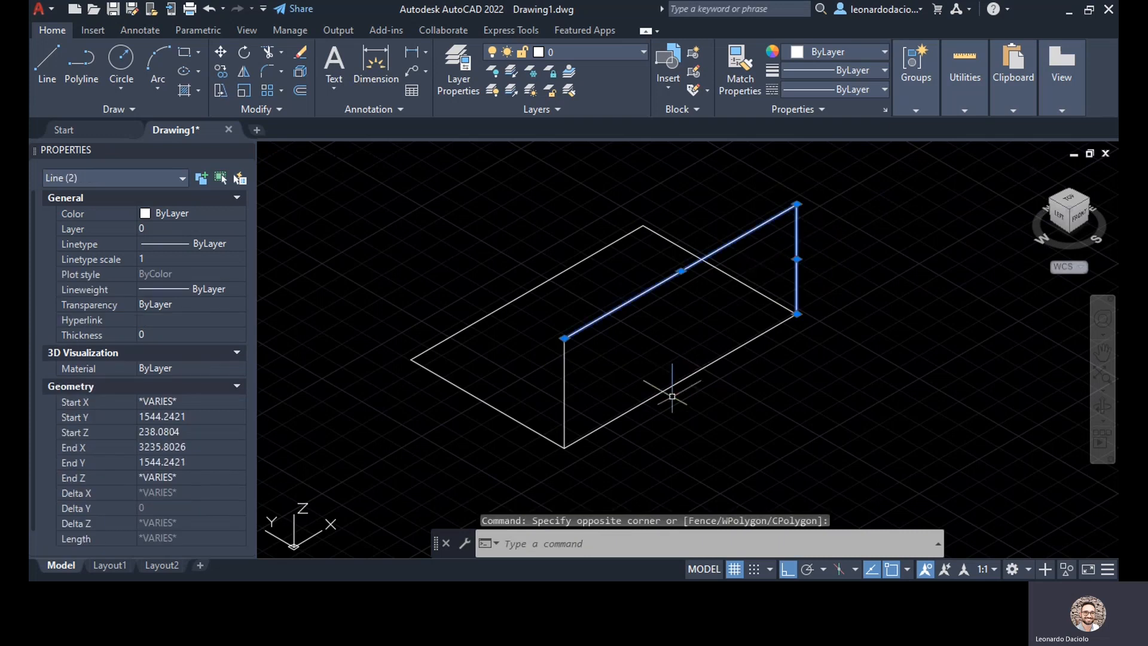
left_click(669, 388)
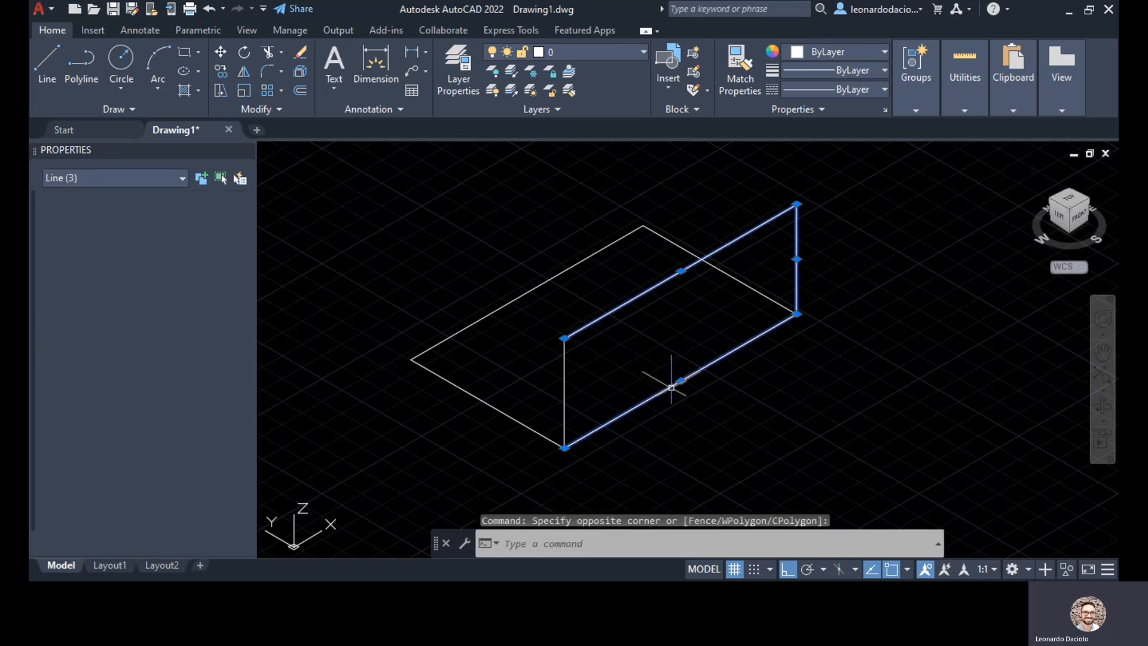
left_click(565, 353)
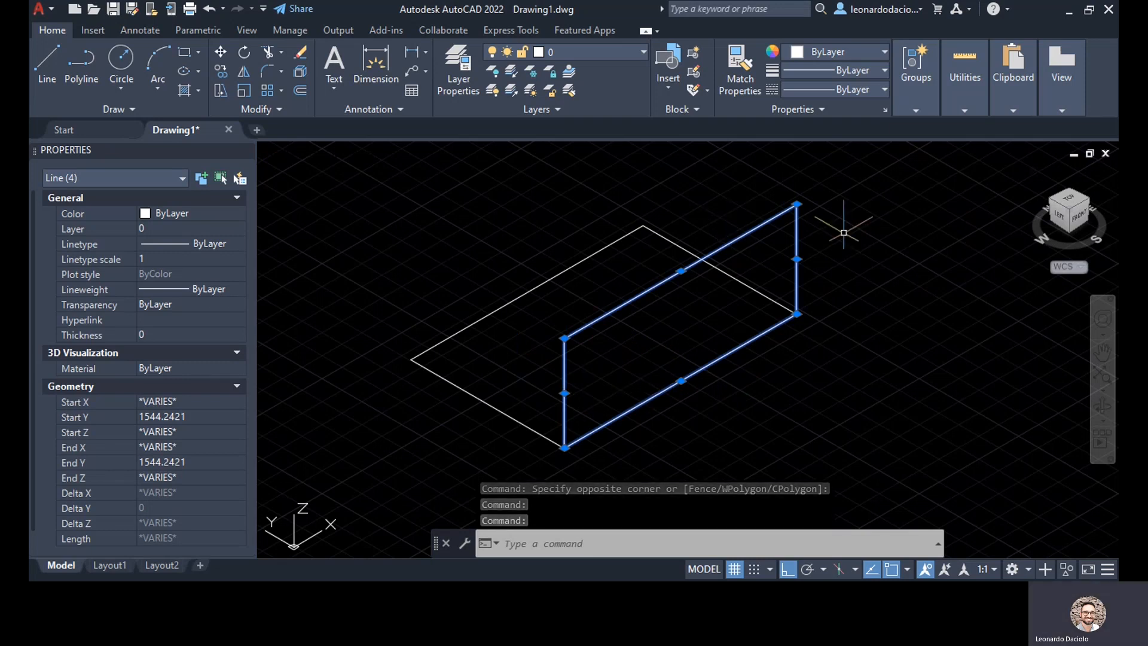
key("Escape")
- Convert the four lines bounding the vertical front face into a region
type("REGion")
key("Return")
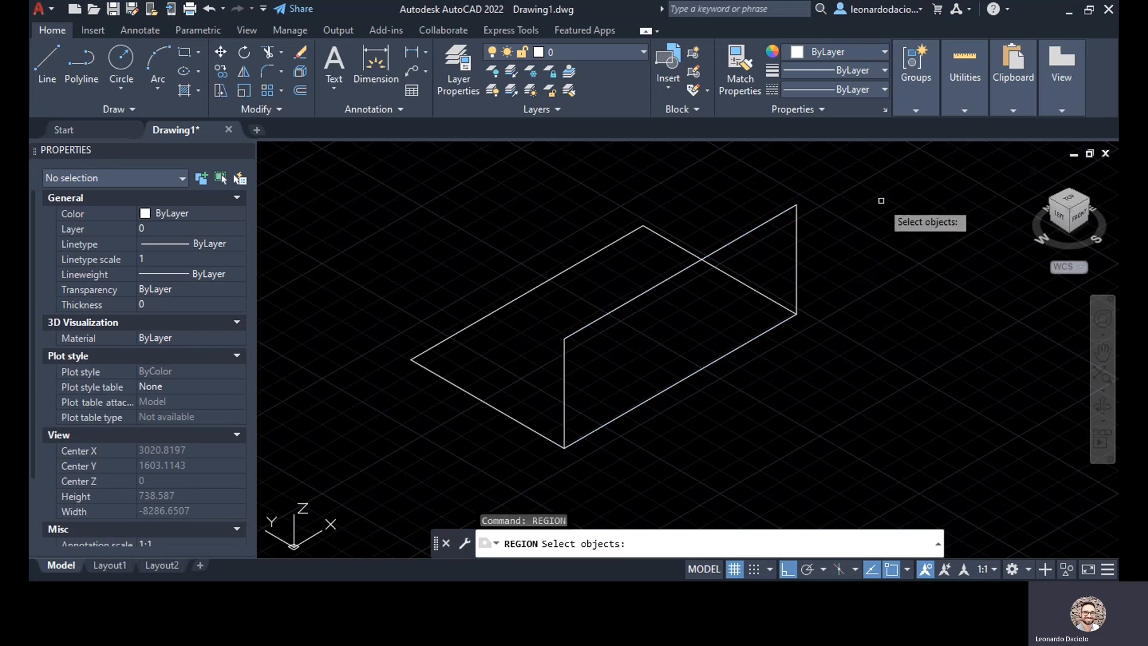
left_click(793, 208)
left_click(797, 217)
left_click(733, 348)
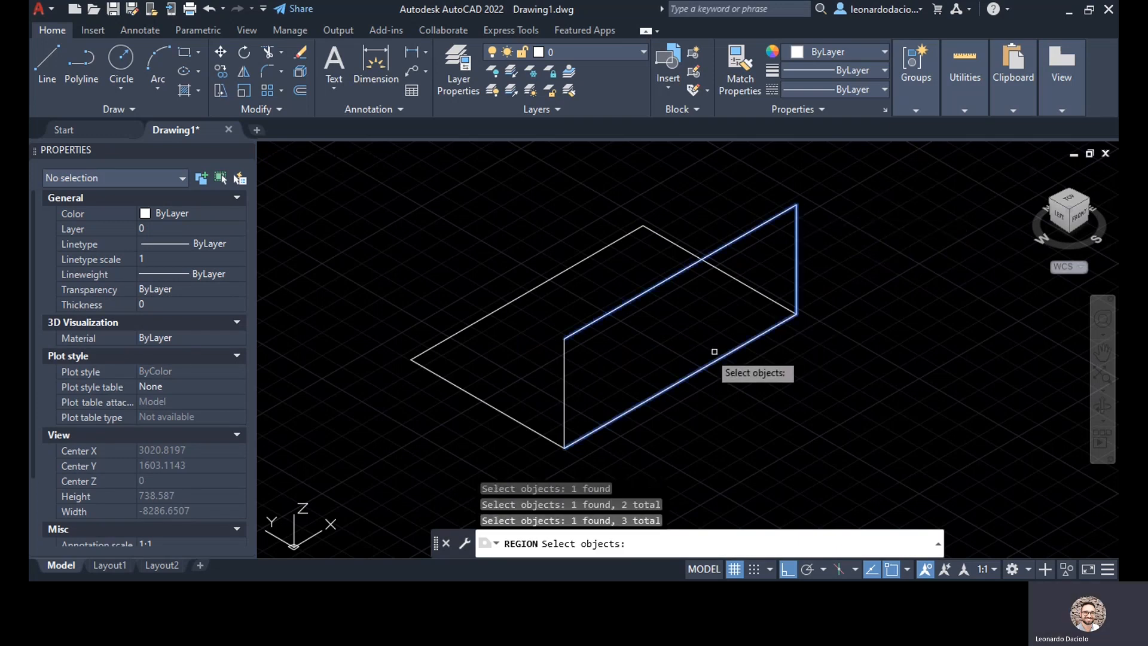
left_click(568, 351)
key("Return")
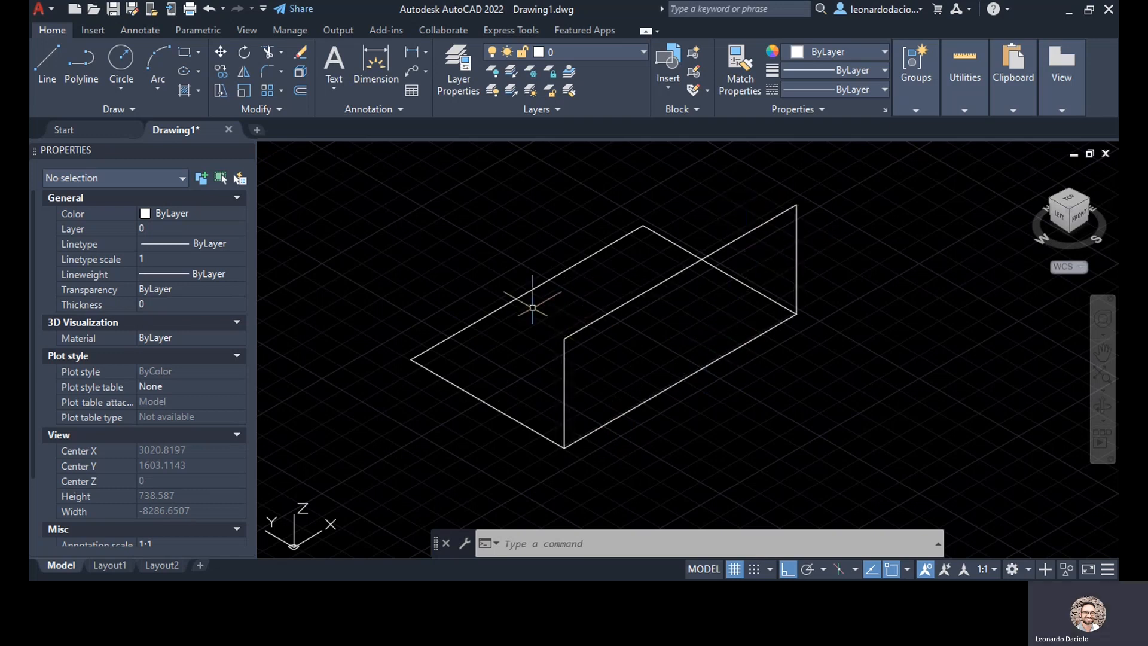
- Draw a small closed rectangle with four orthogonal lines on the ground plane in front of the existing model
mouse_move(723, 344)
middle_mouse_down()
mouse_move(646, 305)
mouse_move(753, 377)
middle_mouse_up()
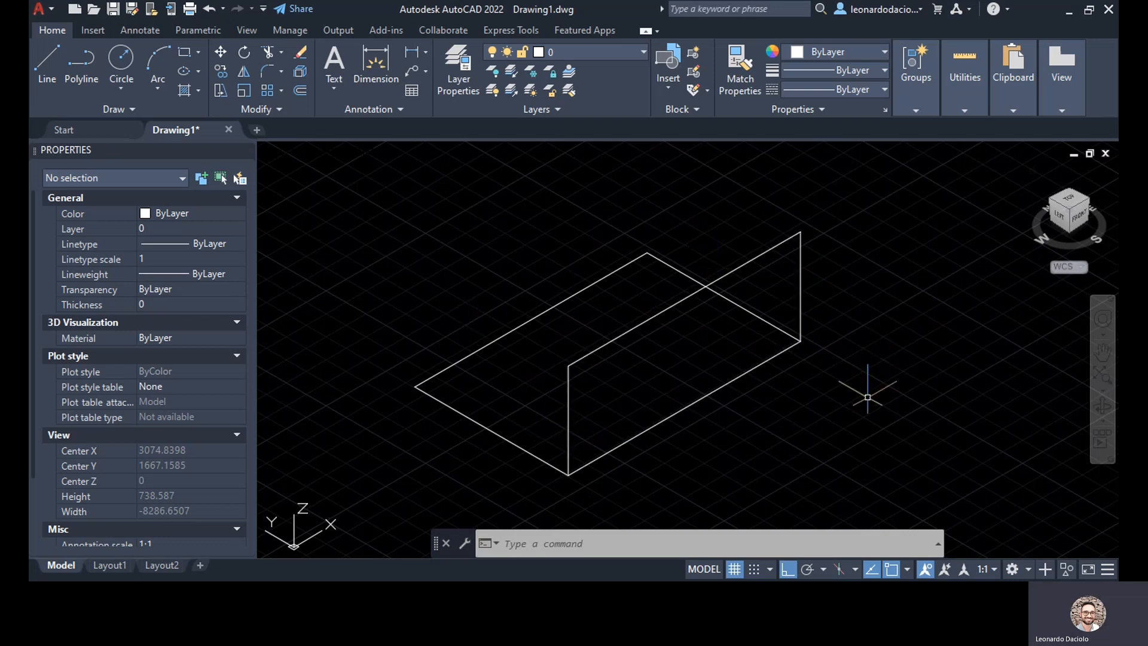
middle_click_drag(868, 397, 755, 281)
scroll(754, 329, "down", 2)
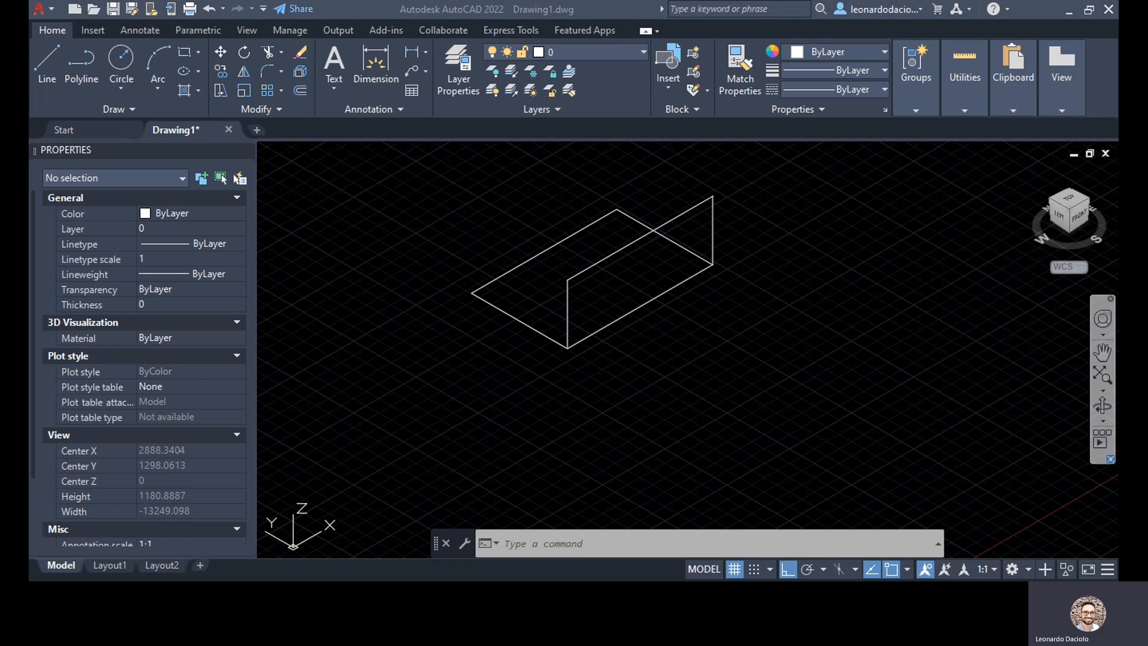
left_click(696, 383)
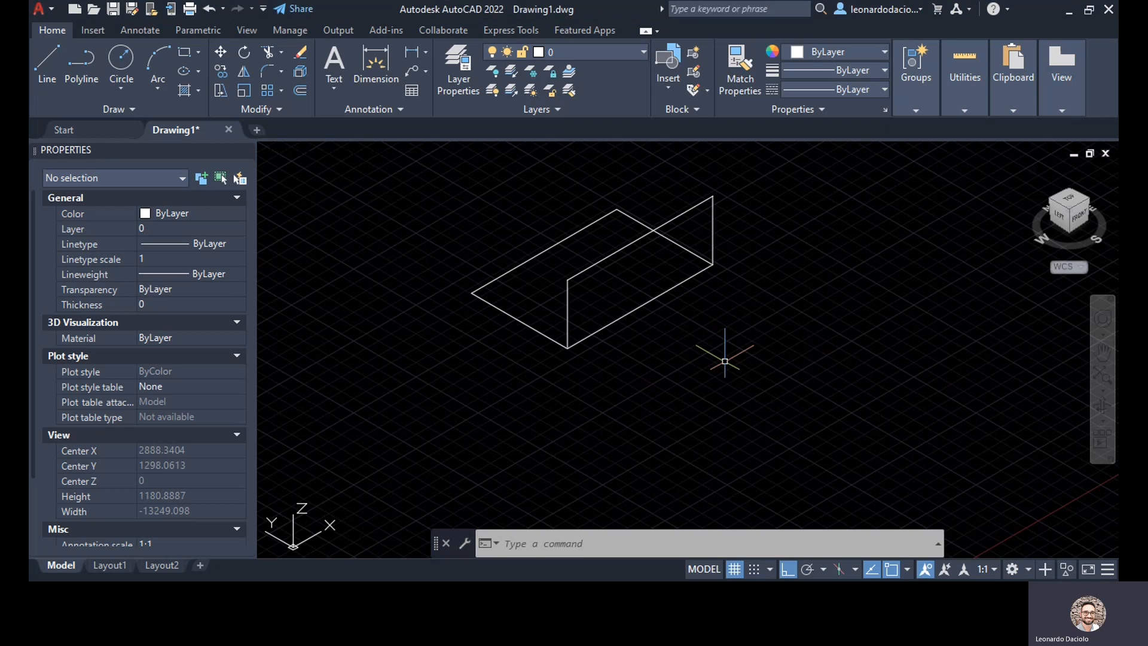
type("l")
key("Return")
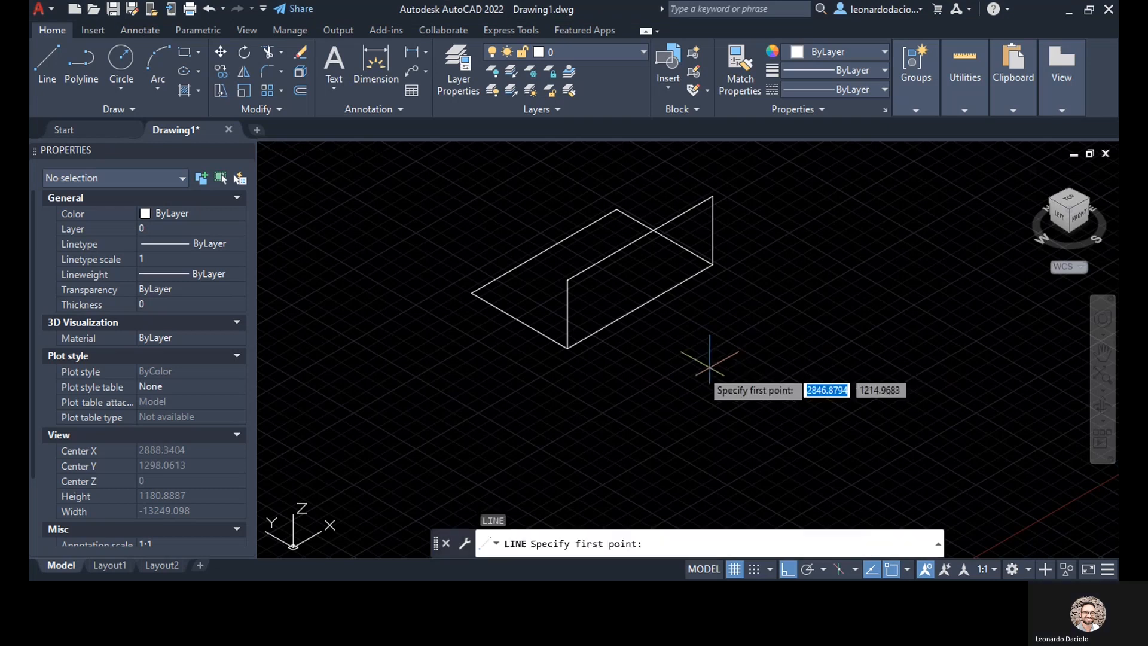
left_click(641, 372)
left_click(715, 332)
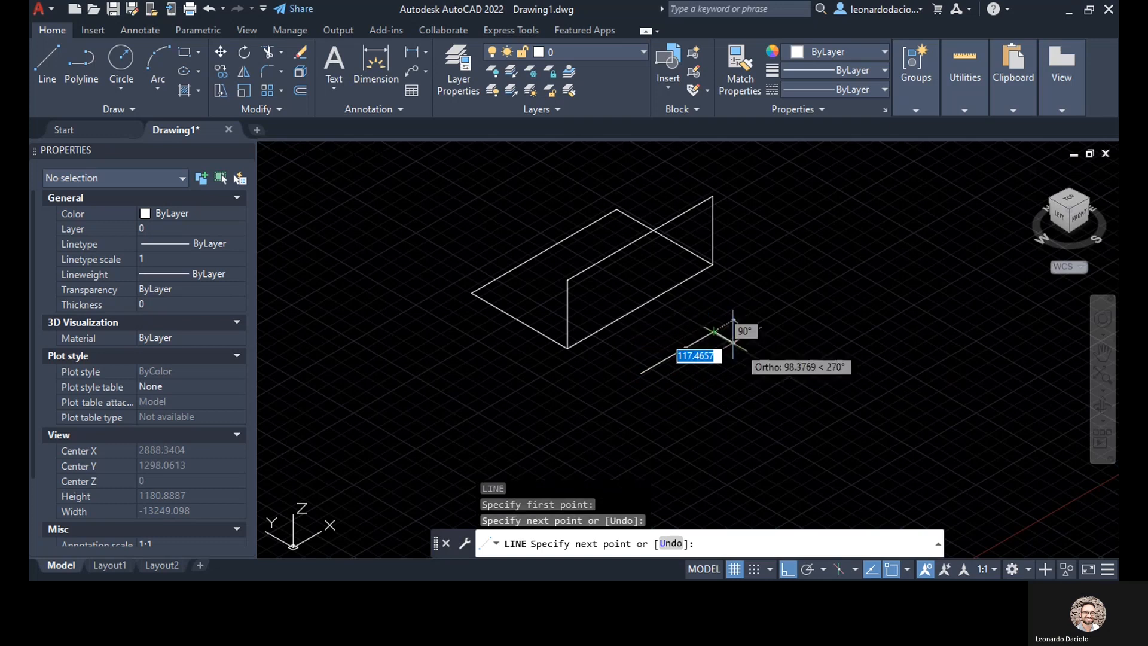
left_click(759, 357)
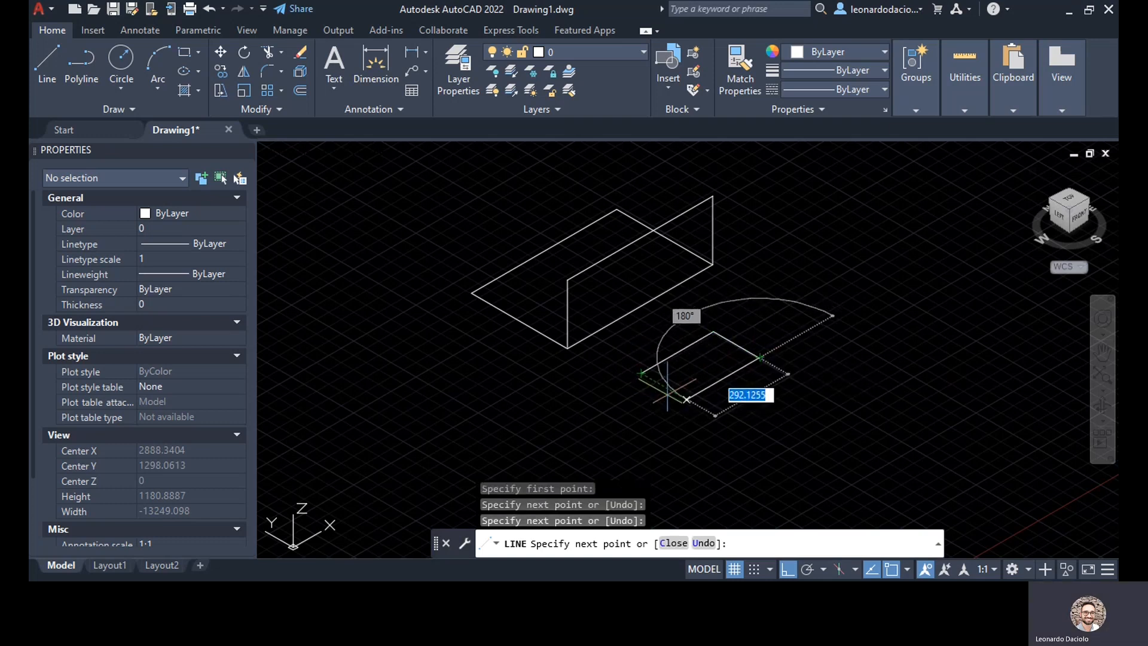
left_click(686, 399)
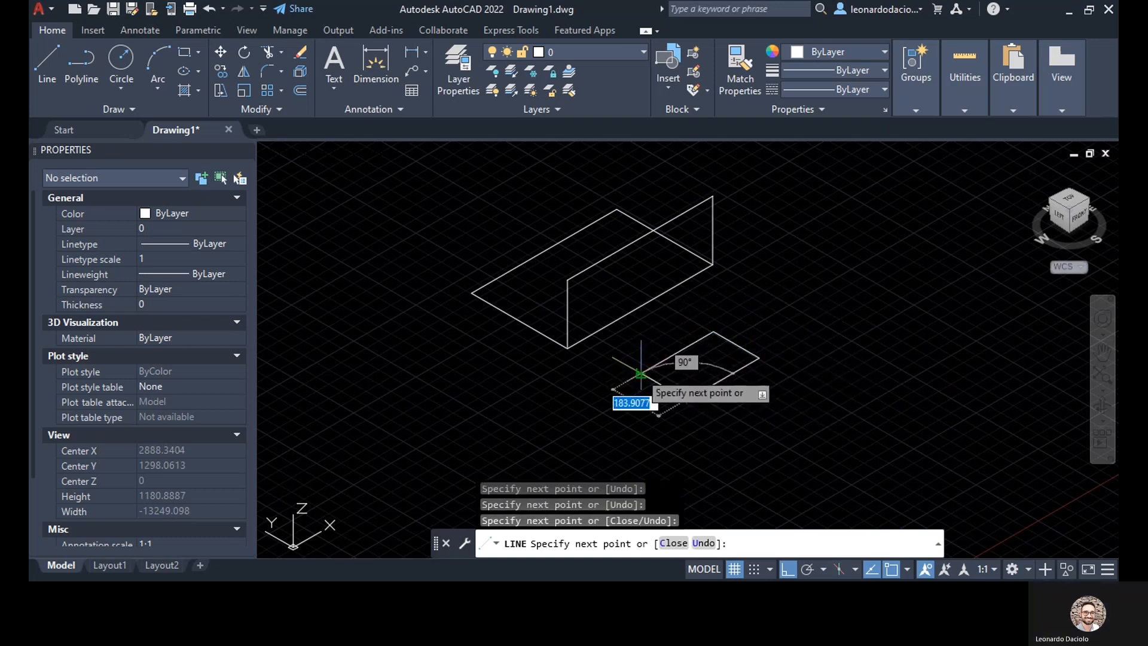
left_click(642, 372)
key("Escape")
- Convert the four lines of the small separate rectangle into a region
type("region")
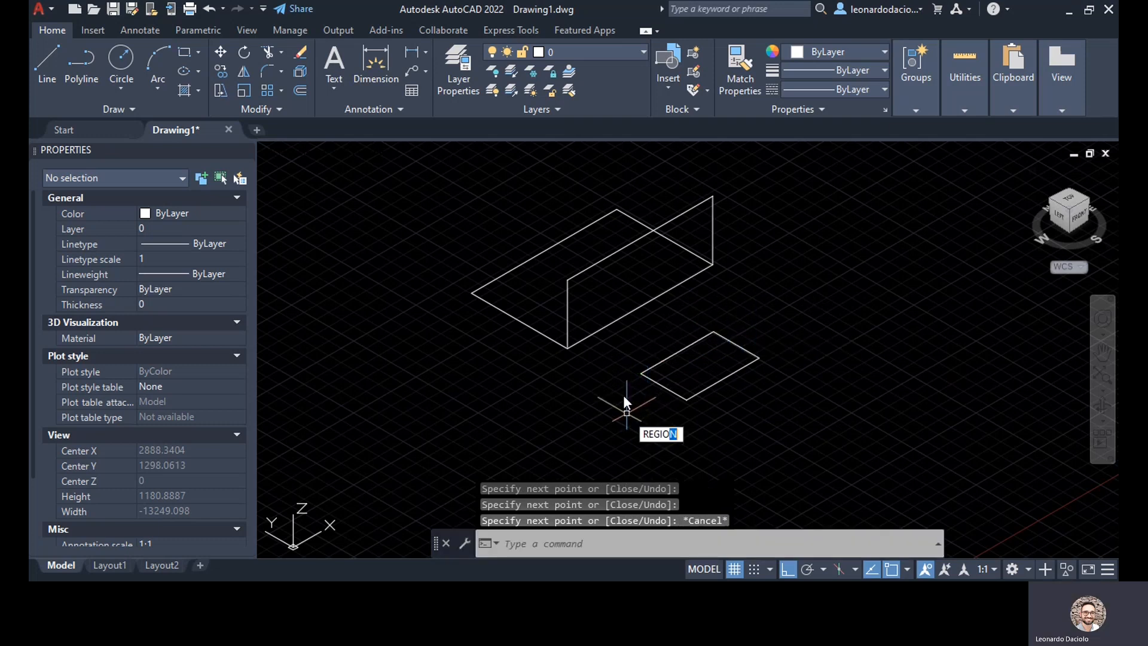
key("Return")
left_click(673, 343)
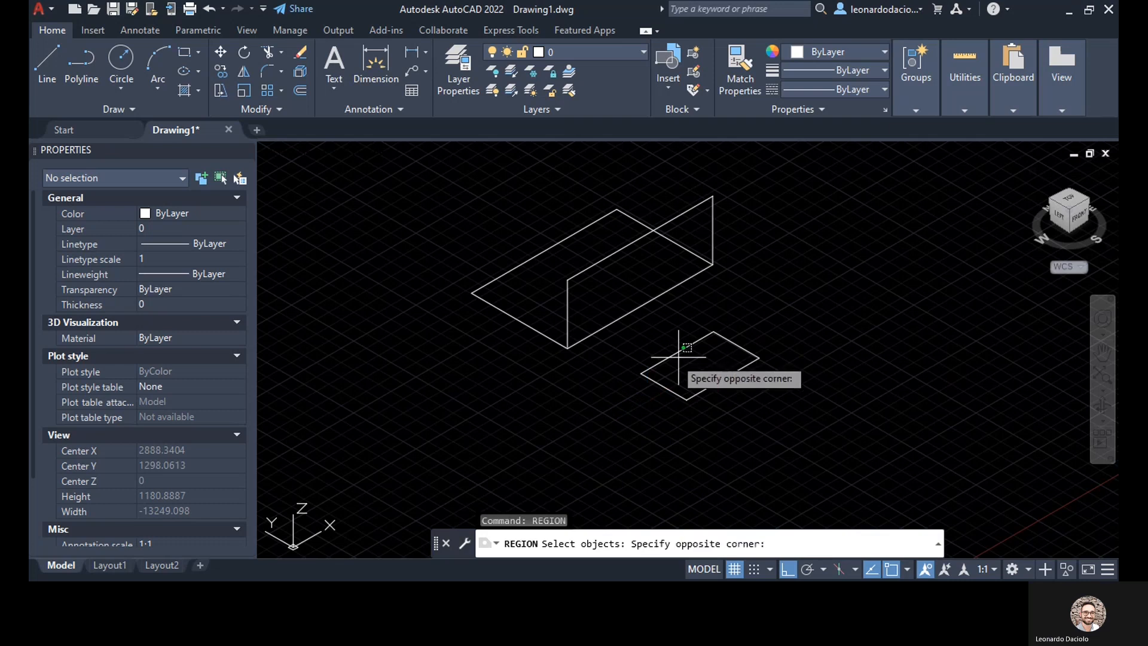
left_click(670, 357)
left_click(667, 389)
left_click(704, 391)
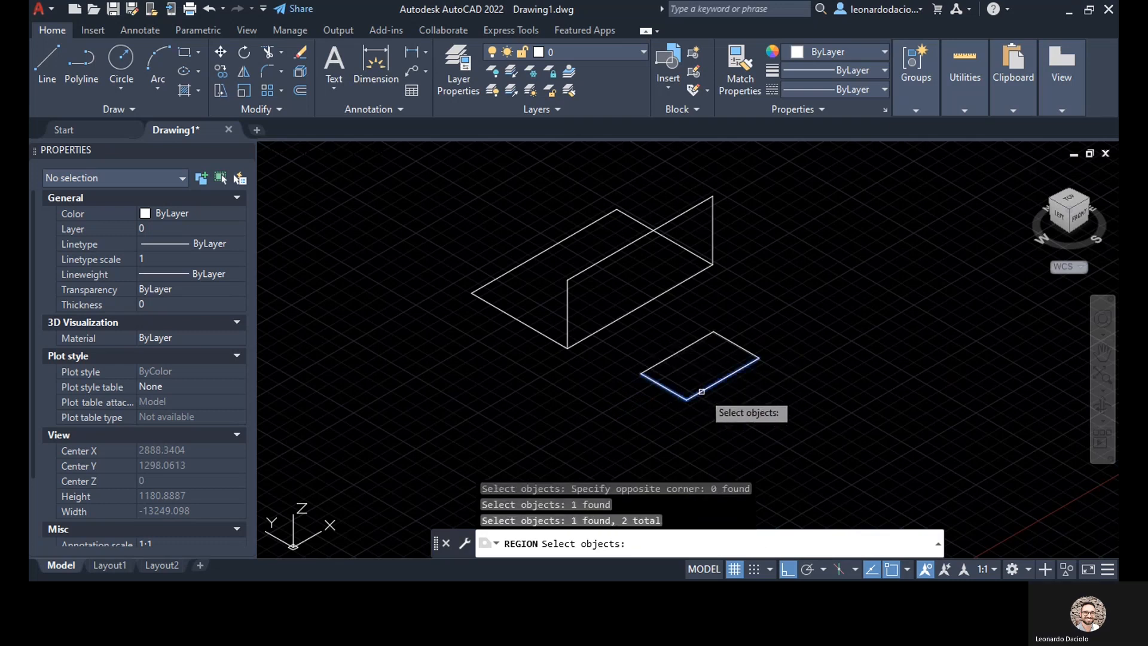
left_click(734, 339)
left_click(682, 349)
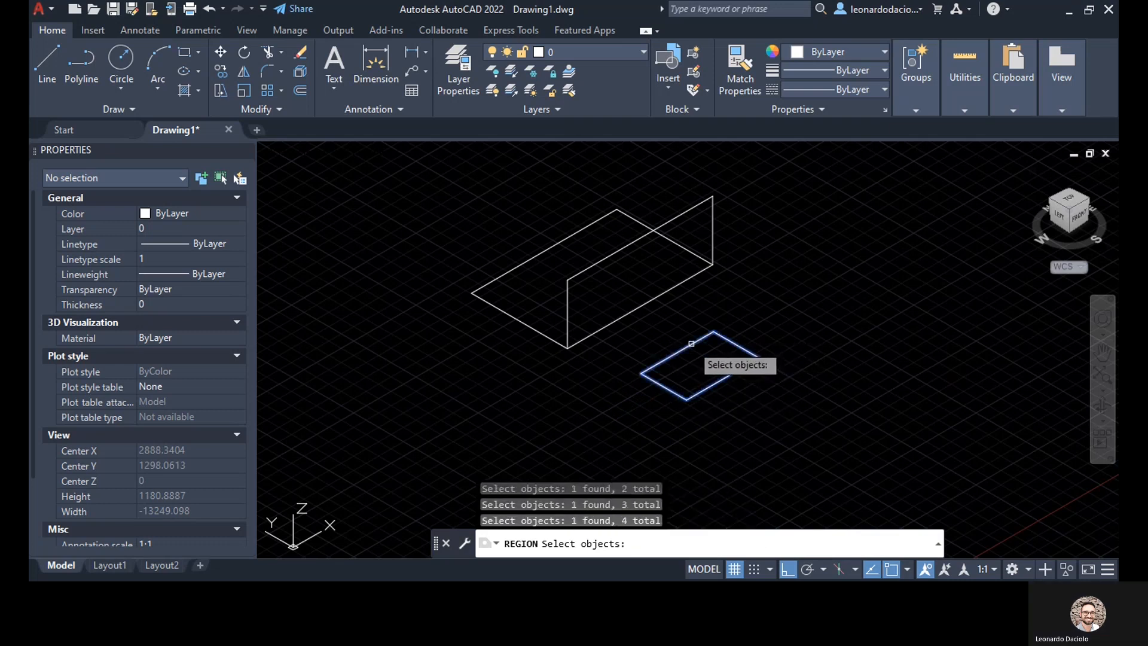
key("Return")
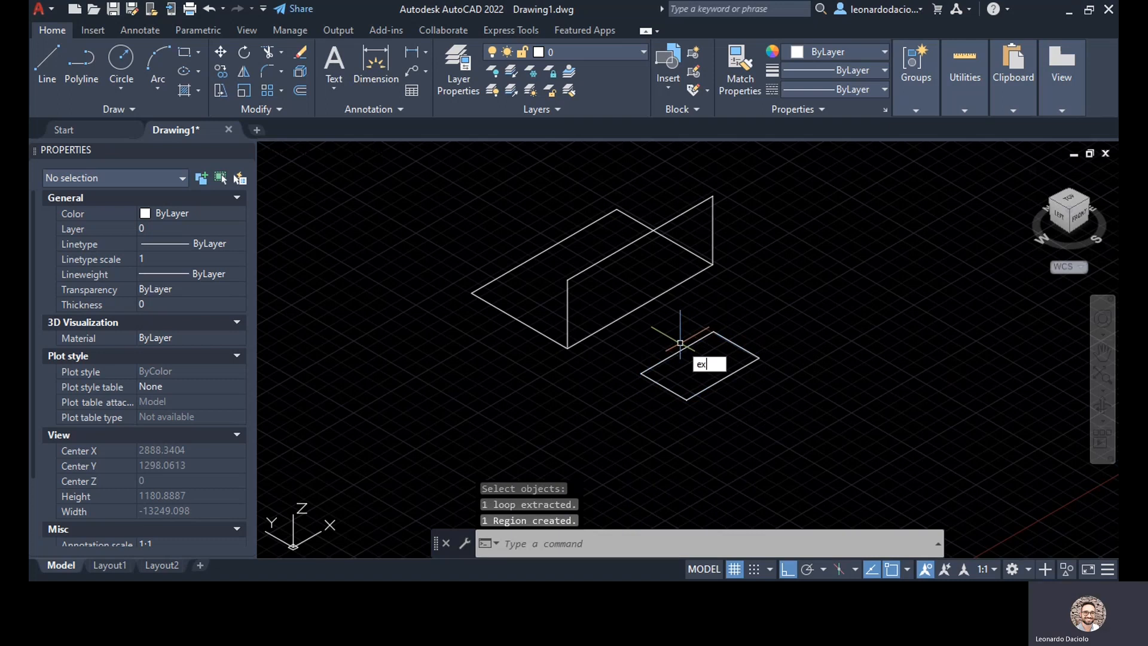
- Extrude the small rectangular region in front of the existing model upward into a solid box
key("Return")
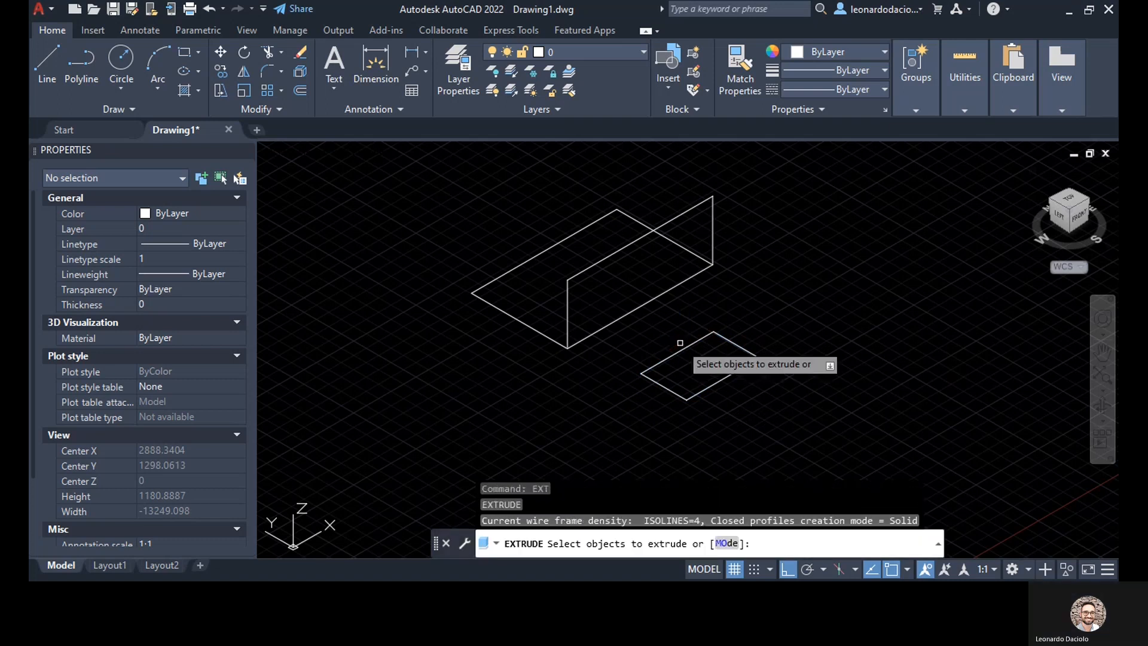
left_click(711, 382)
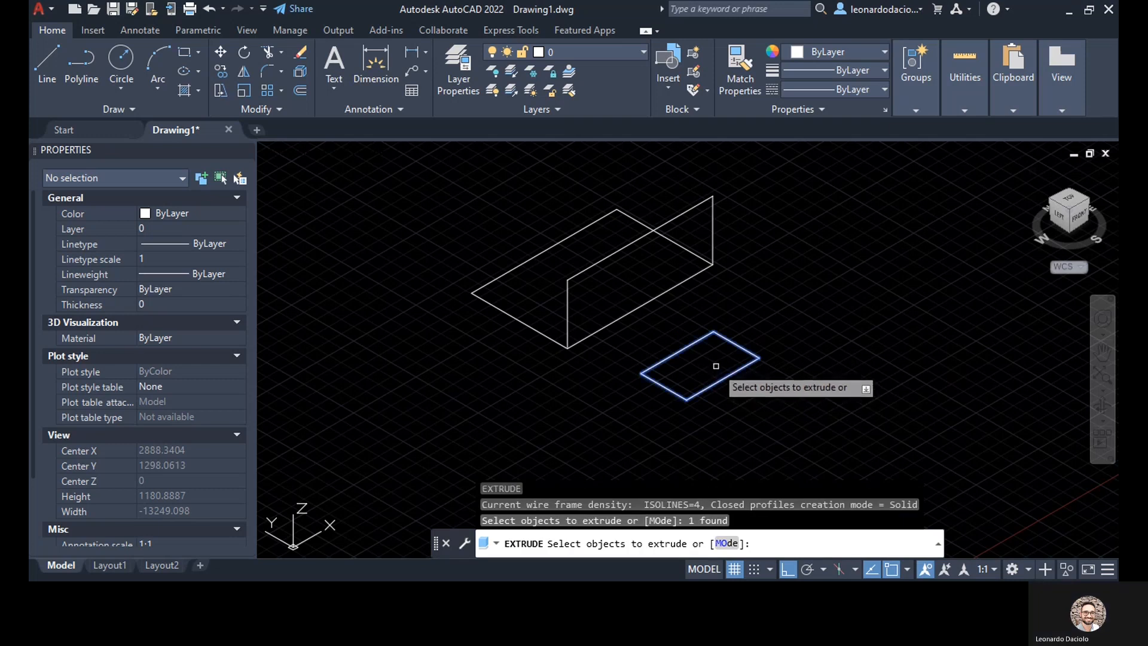
key("Return")
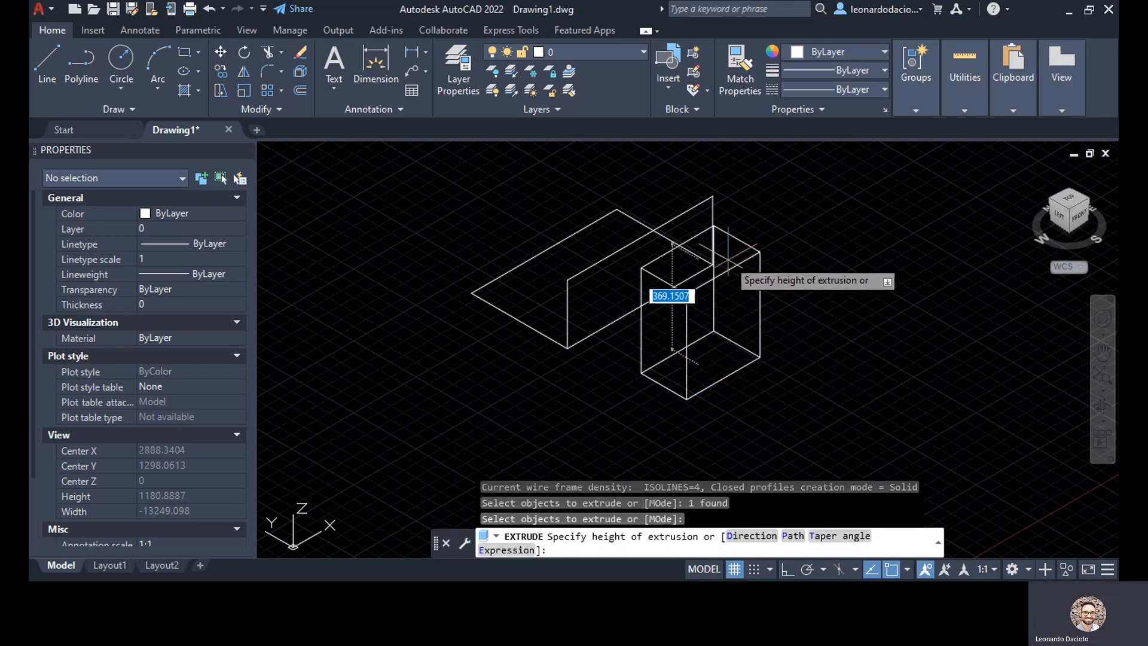
left_click(769, 317)
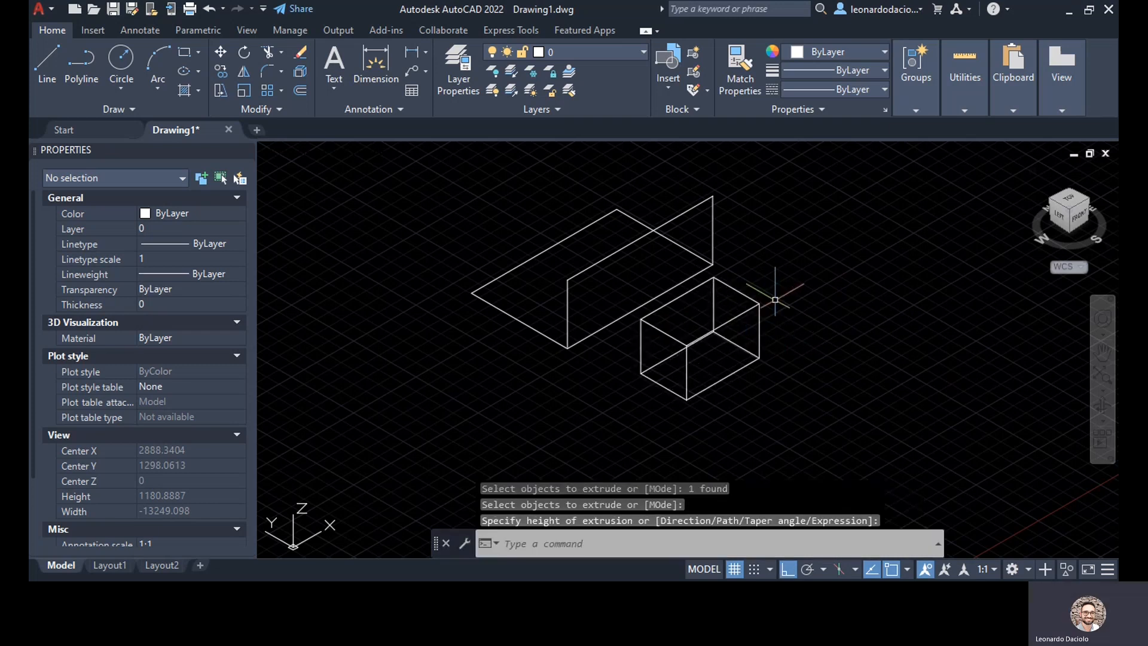
- Draw a closed eight-sided polyline with orthogonal segments on the ground plane, in the empty area in front of the base rectangle and box
middle_click_drag(545, 286, 561, 261)
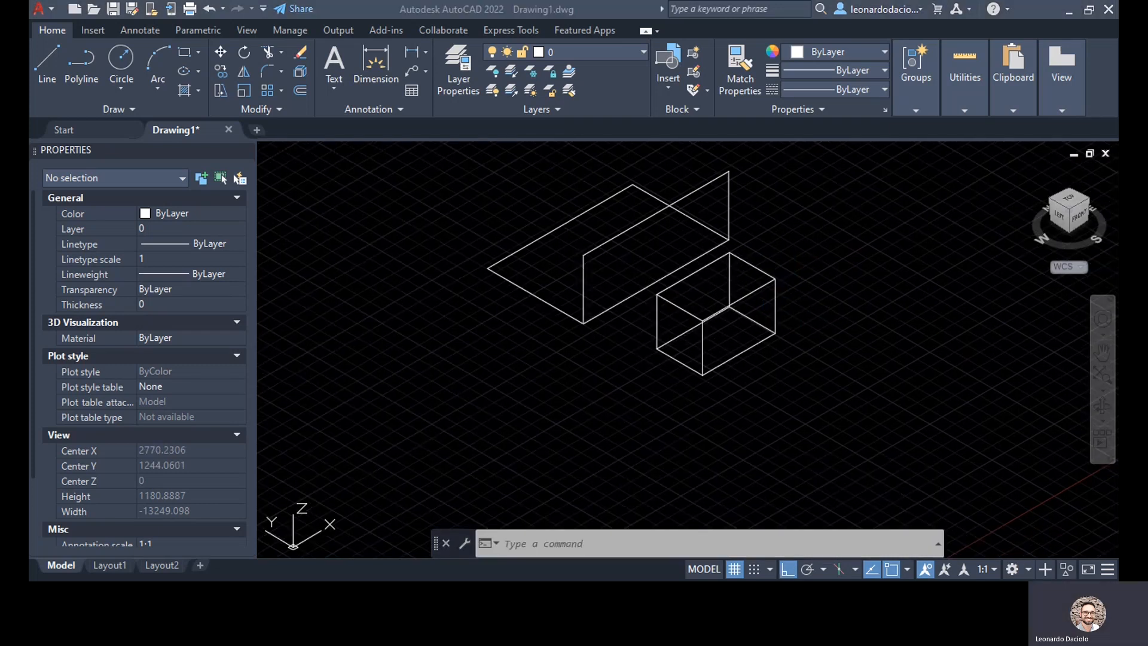
middle_click_drag(548, 374, 671, 313)
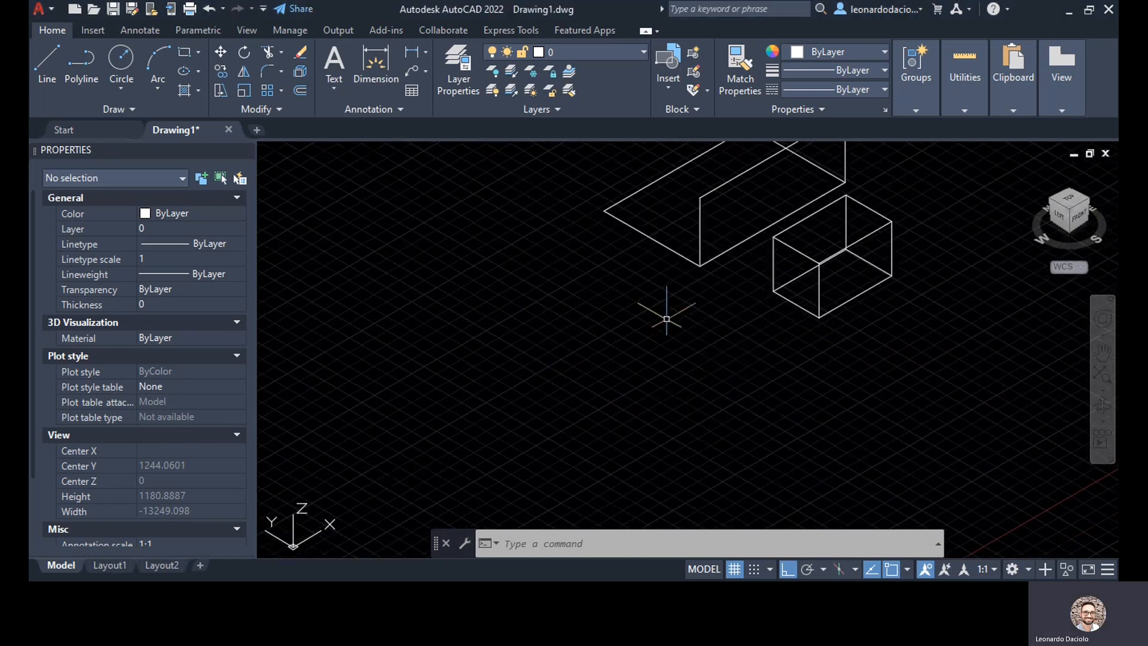
scroll(595, 336, "down", 2)
key("Escape")
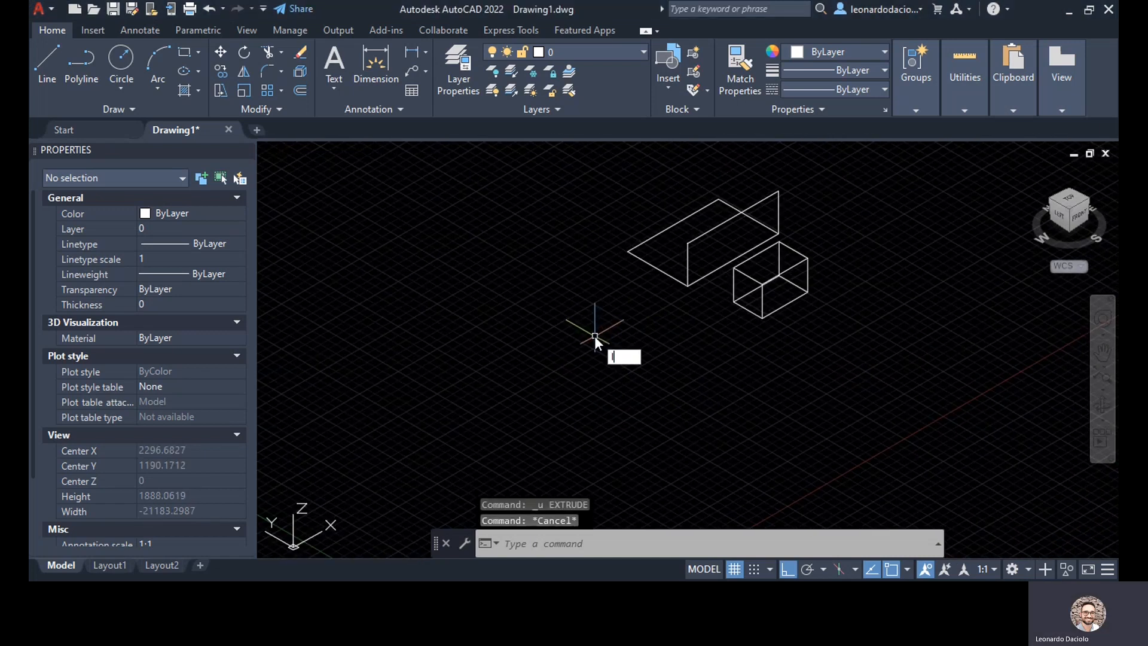
key("Escape")
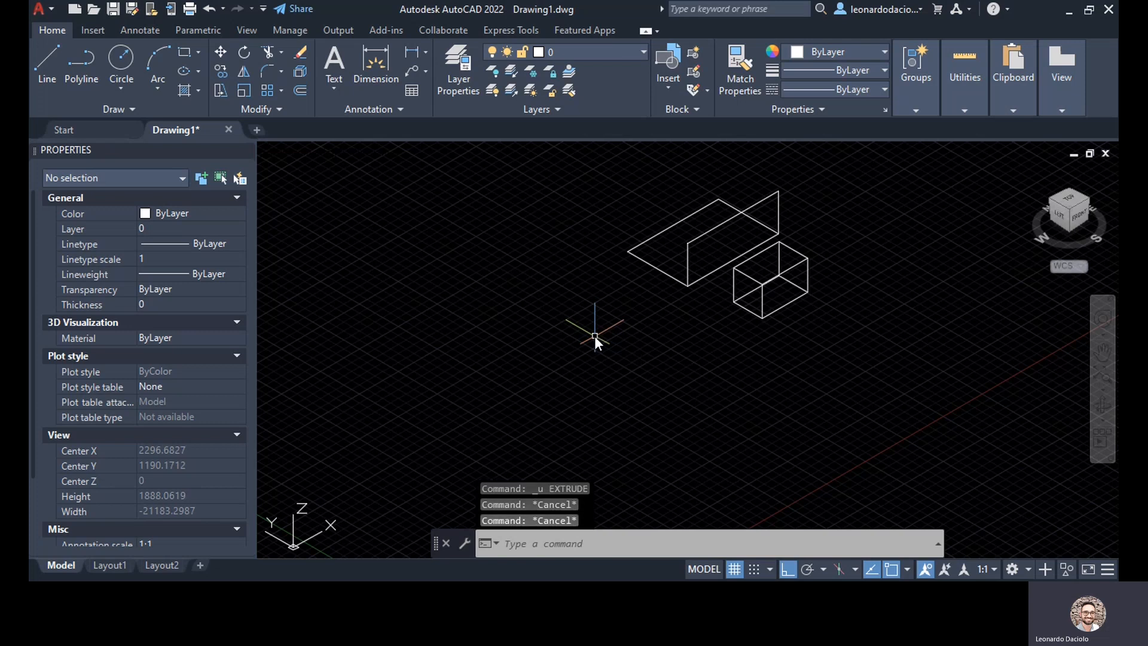
type("pl")
key("Return")
left_click(561, 379)
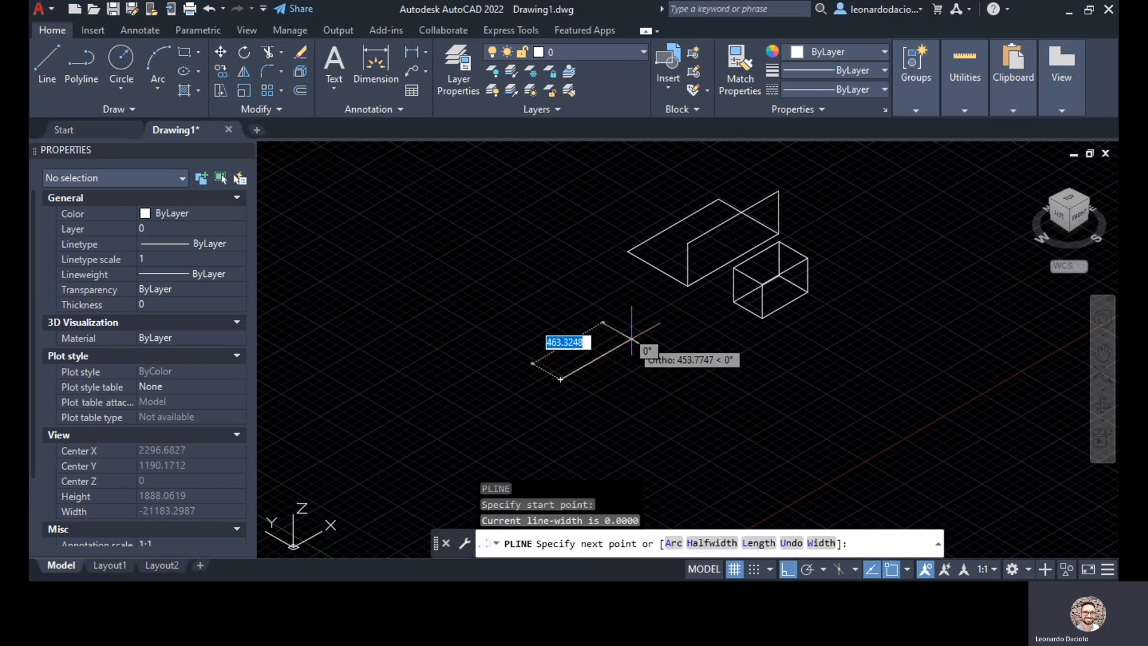
left_click(629, 342)
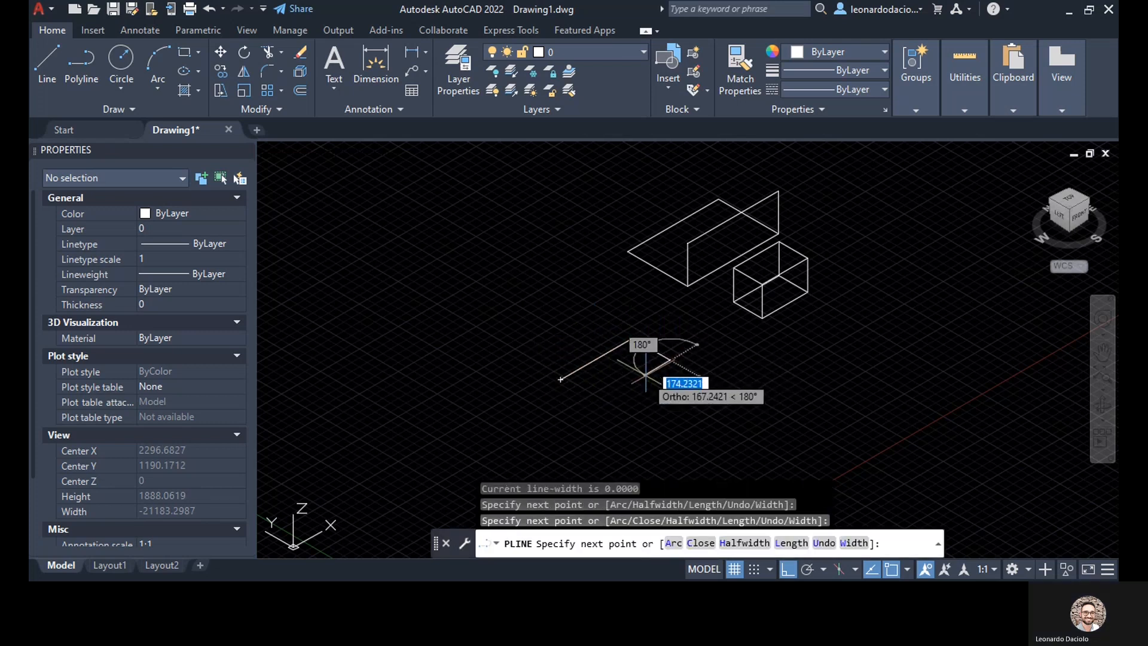
left_click(671, 361)
left_click(642, 378)
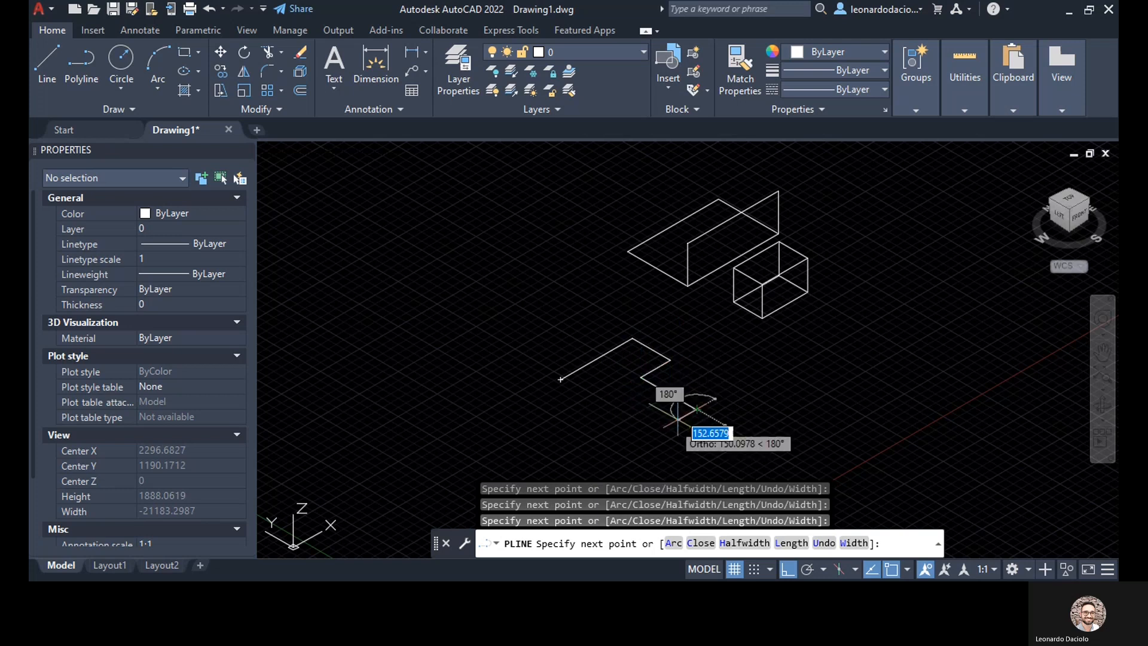
left_click(660, 430)
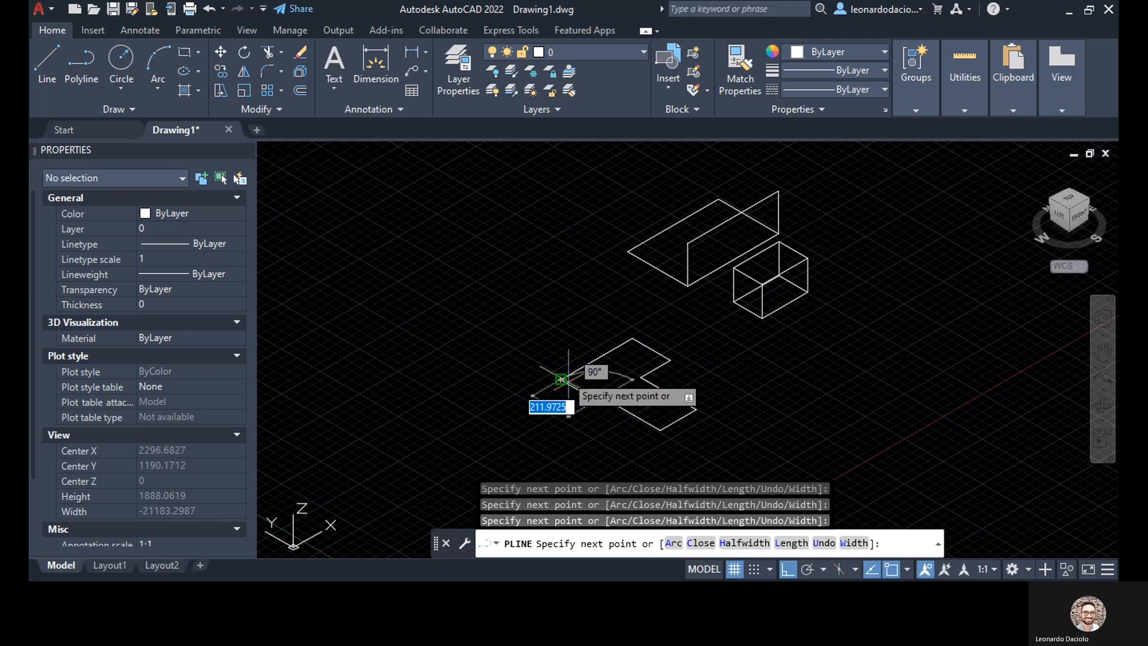
left_click(561, 379)
key("Escape")
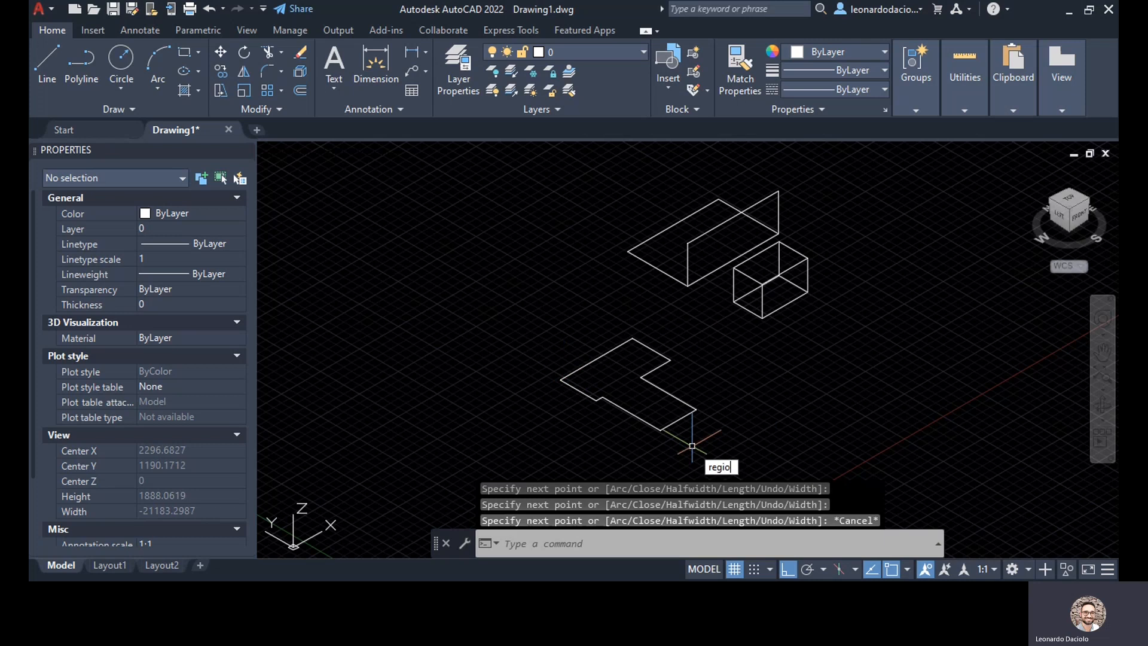
- Convert the closed eight-sided polyline into a region
key("Return")
left_click(692, 445)
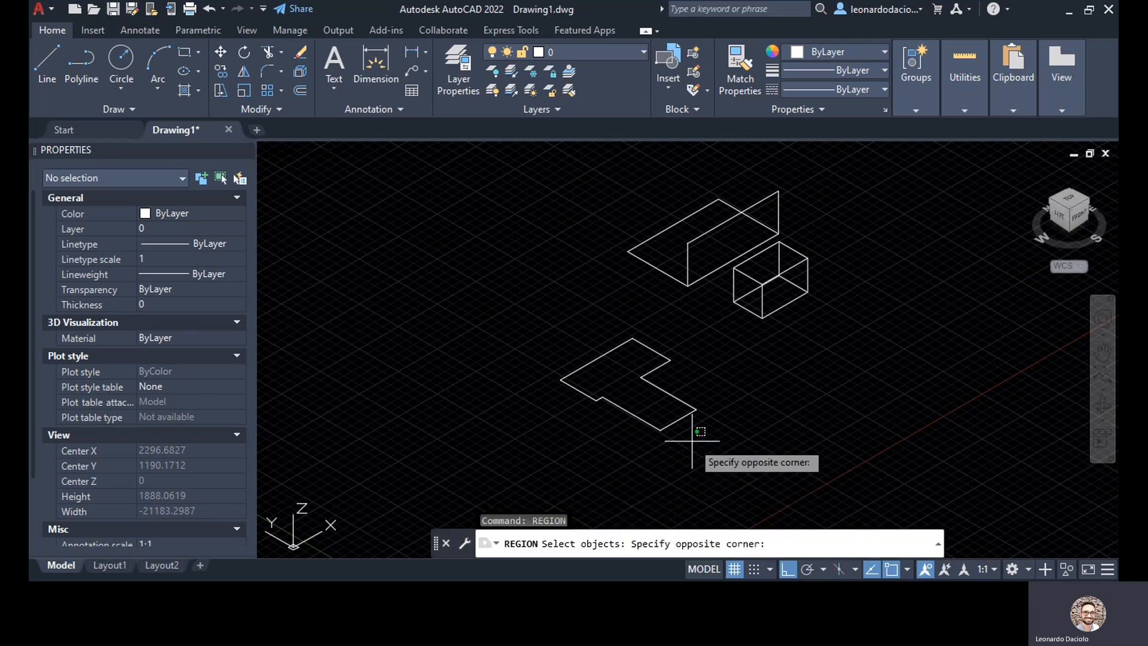
left_click(573, 336)
key("Return")
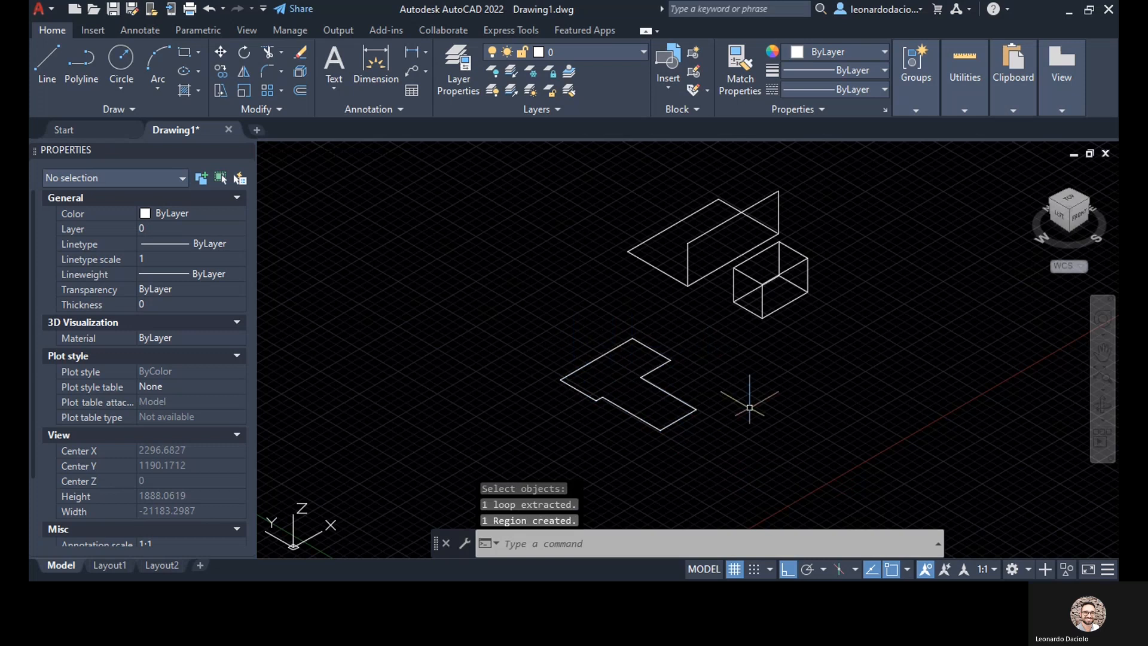
- Extrude the eight-sided region upward into a 3D solid
type("ex")
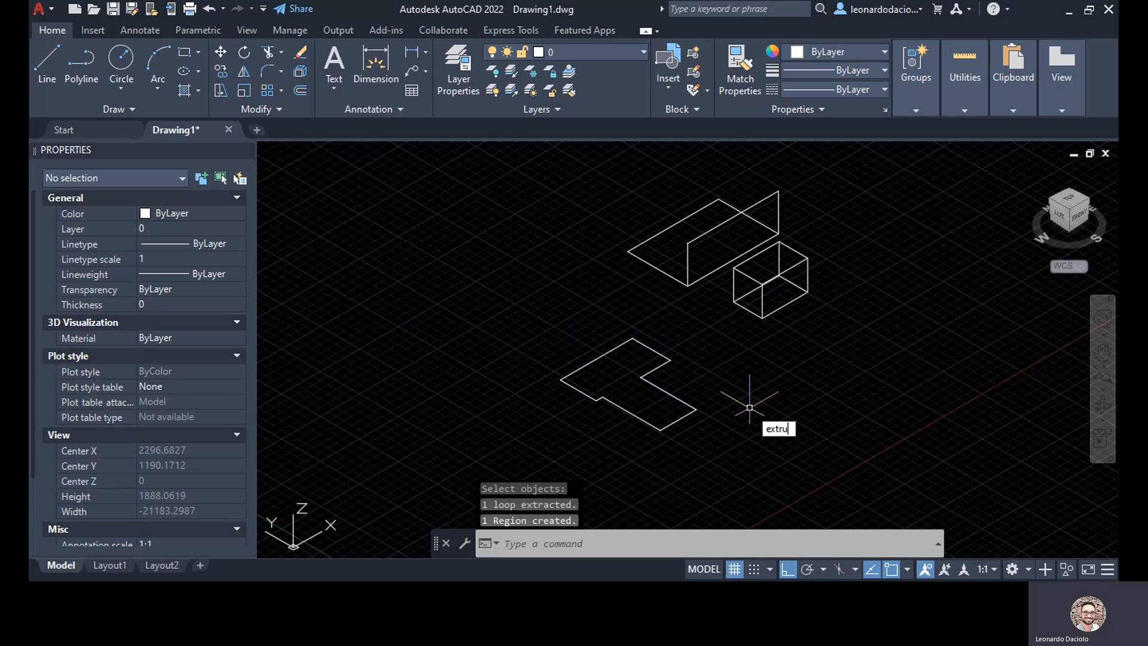
type("tru")
key("Return")
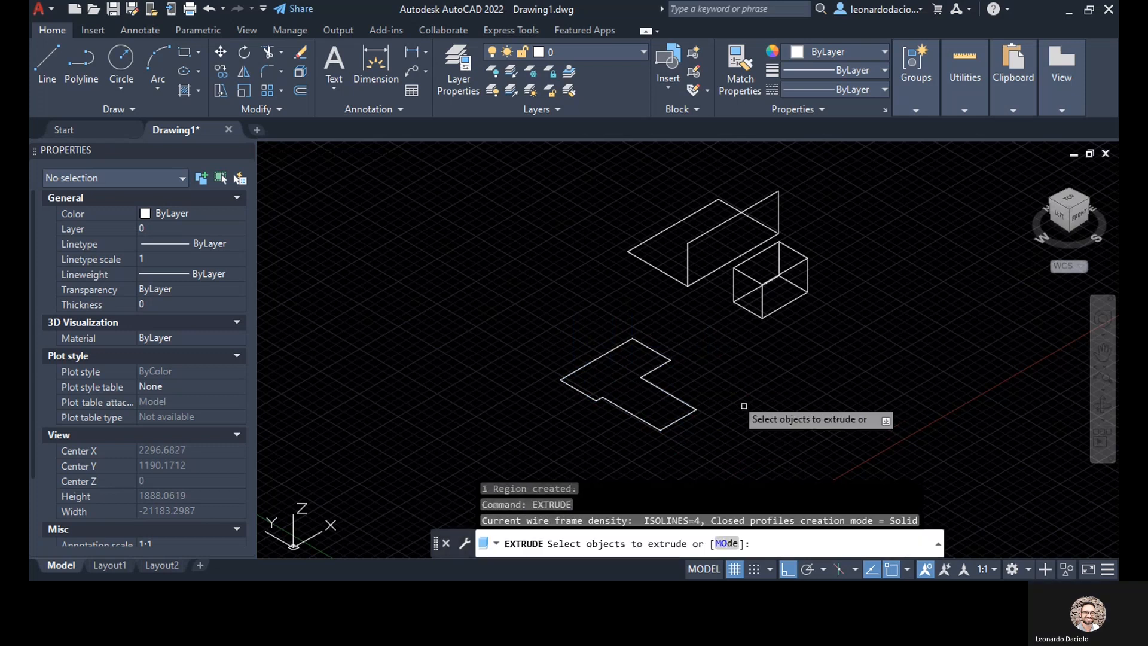
left_click(662, 365)
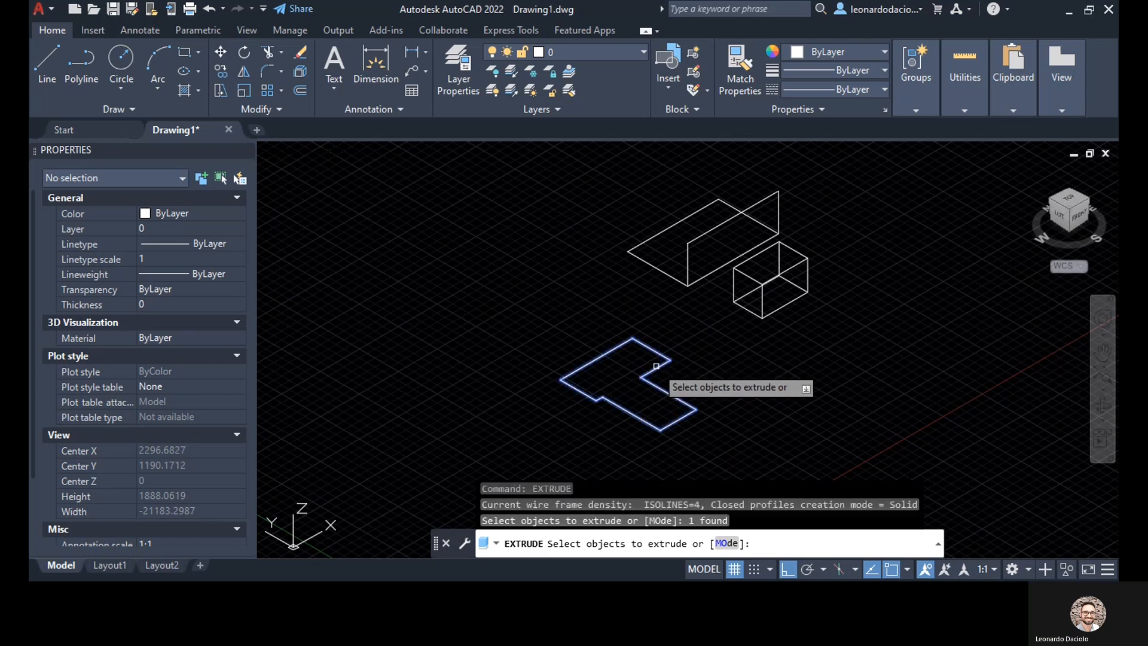
key("Return")
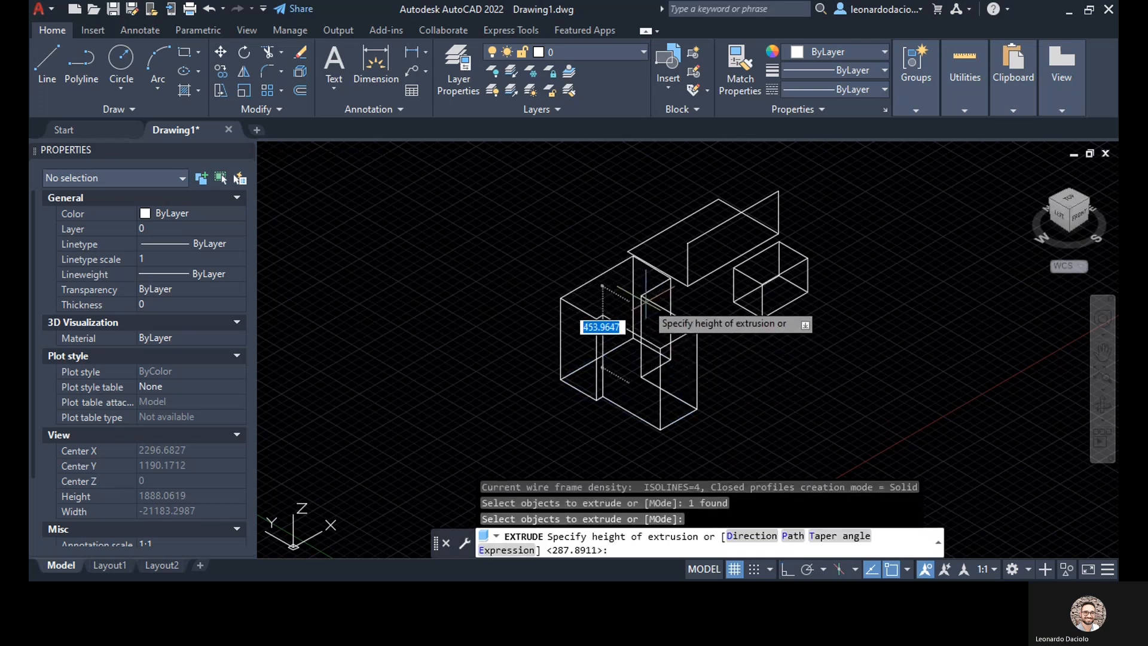
left_click(642, 322)
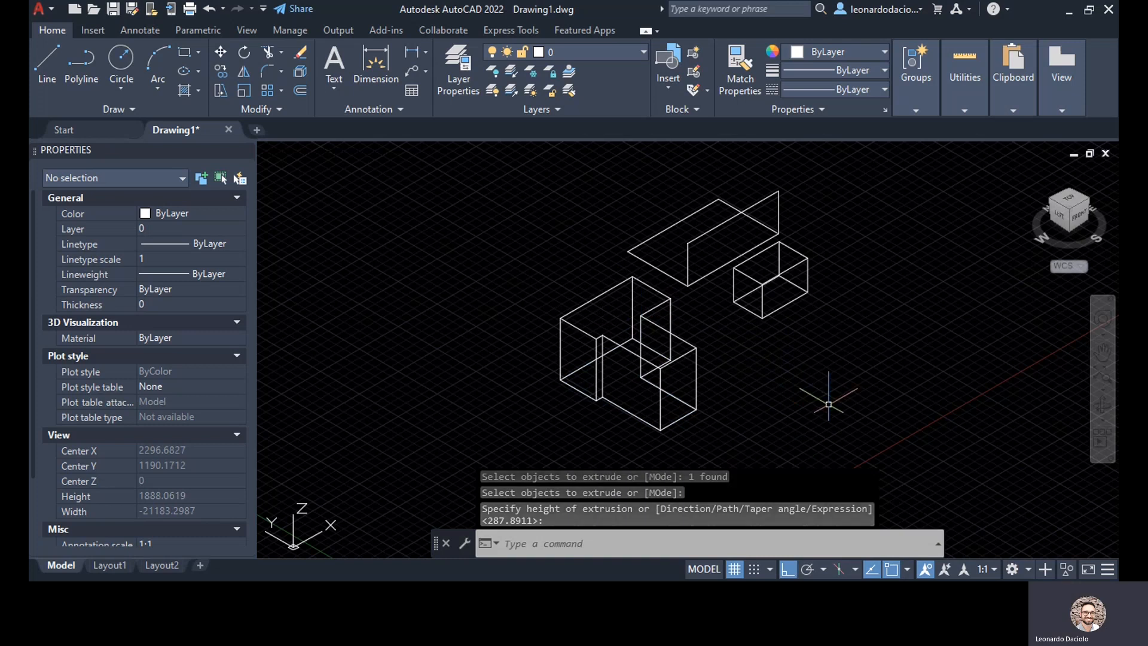
- Use Presspull to lengthen both arms of the eight-sided solid by pulling their front-facing end faces outward
type("pres")
key("Return")
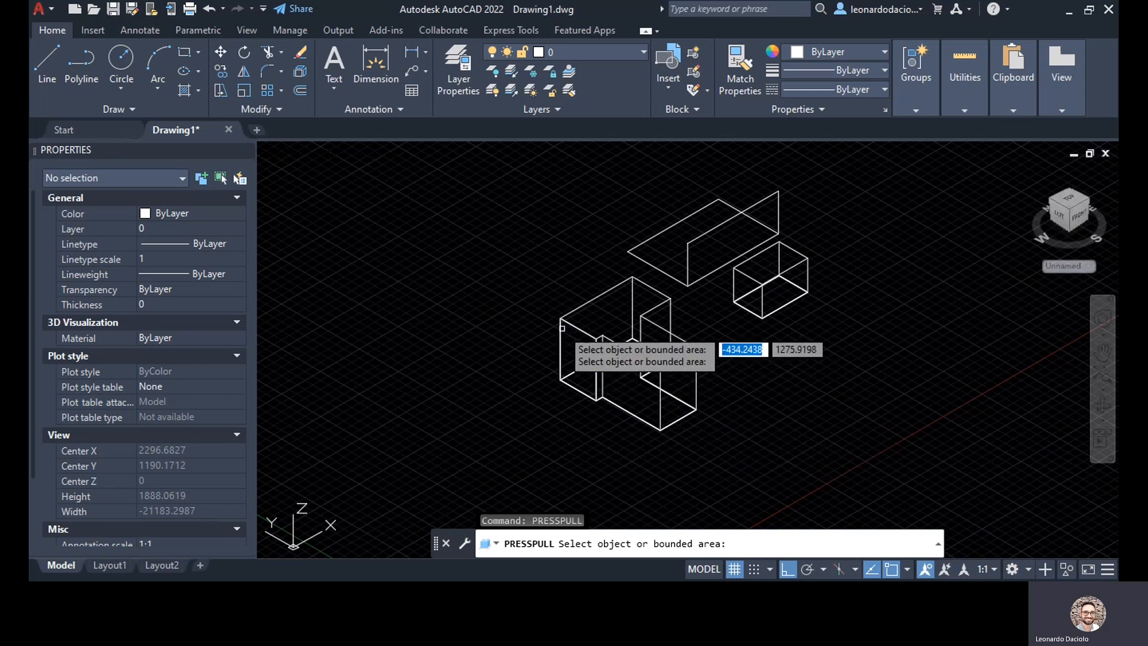
left_click(566, 328)
left_click(491, 358)
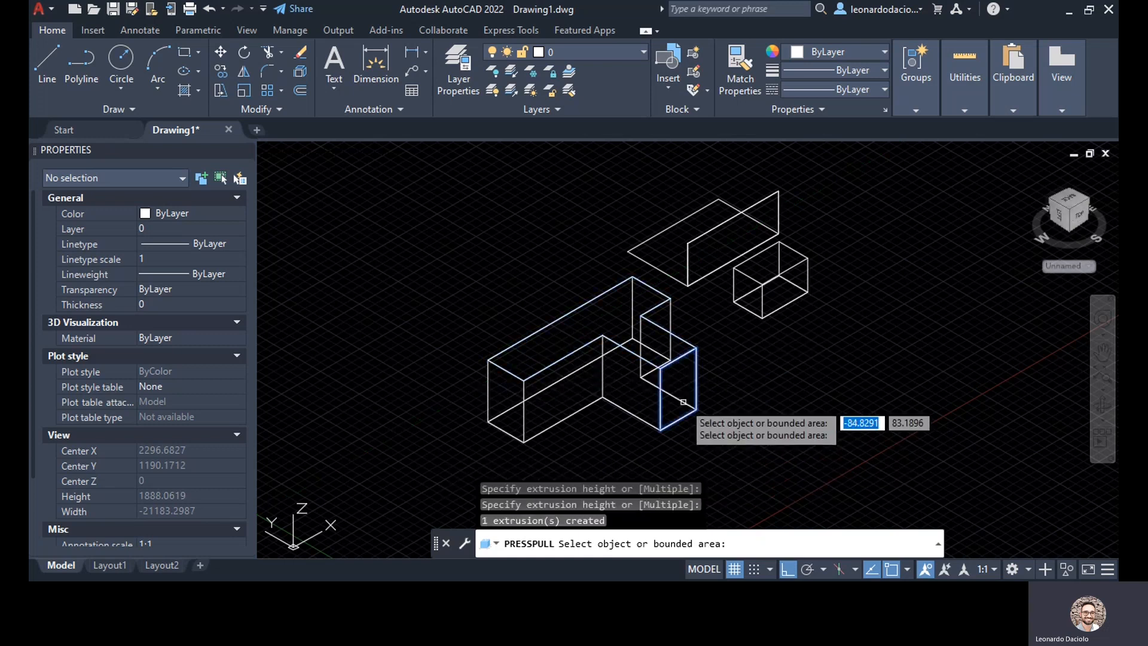
left_click(676, 401)
left_click(711, 437)
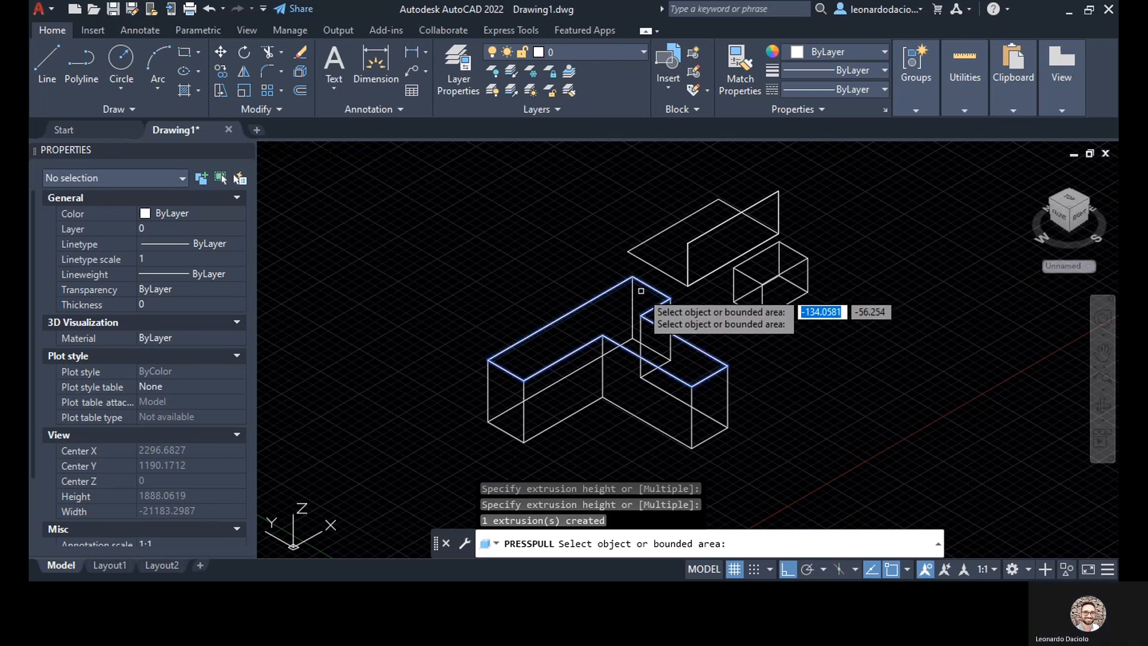
- Pull the top face of the L-shaped solid upward with Presspull to make it taller
left_click(641, 290)
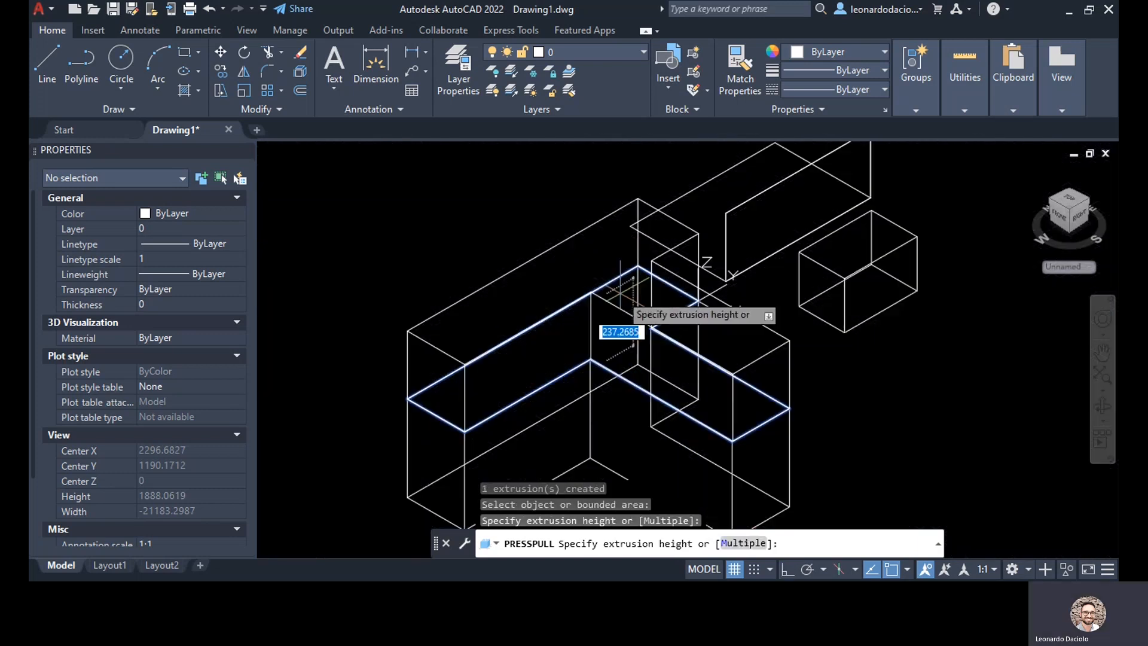
scroll(604, 389, "up", 6)
left_click(613, 398)
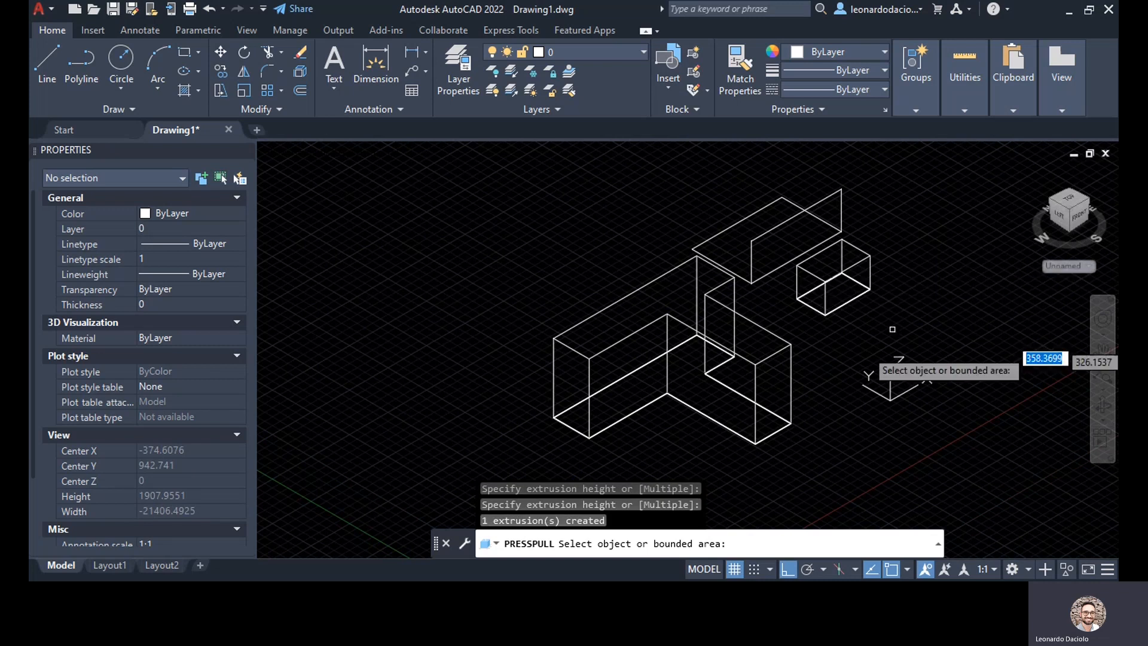
key("Return")
middle_click_drag(810, 350, 734, 347)
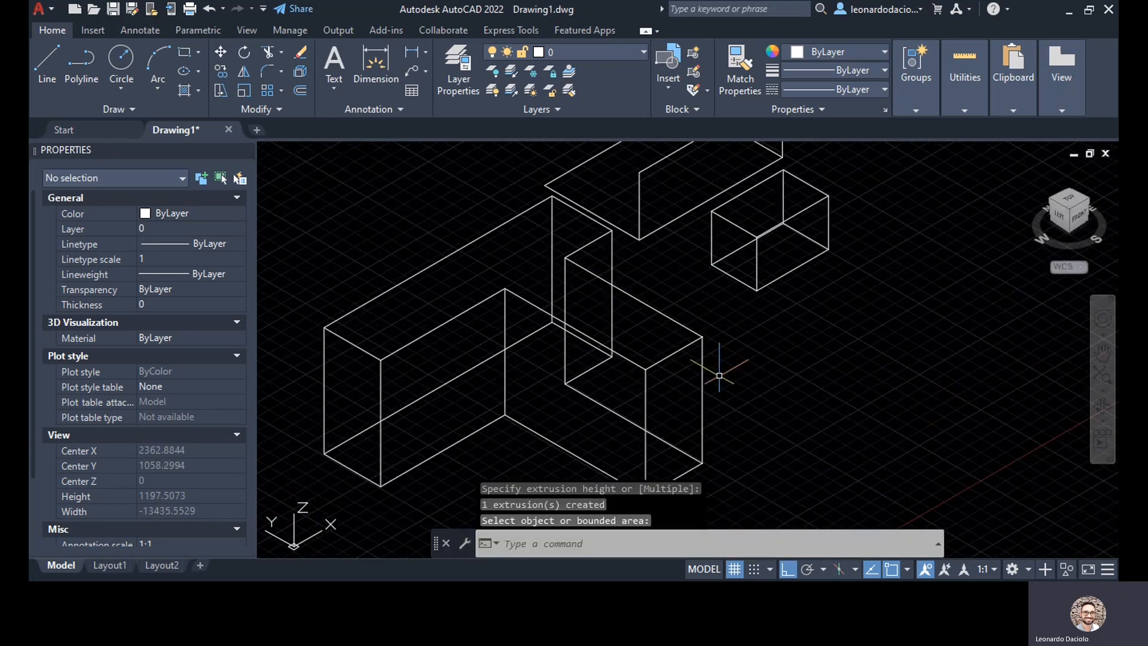
scroll(727, 371, "down", 2)
scroll(727, 372, "up", 2)
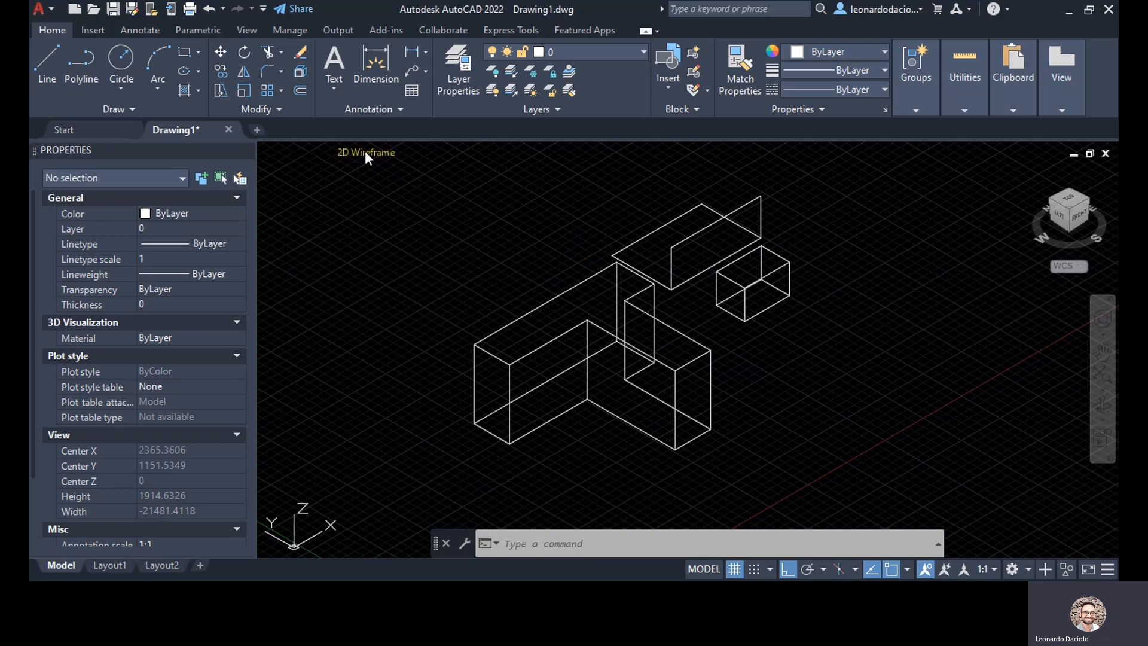
left_click(366, 154)
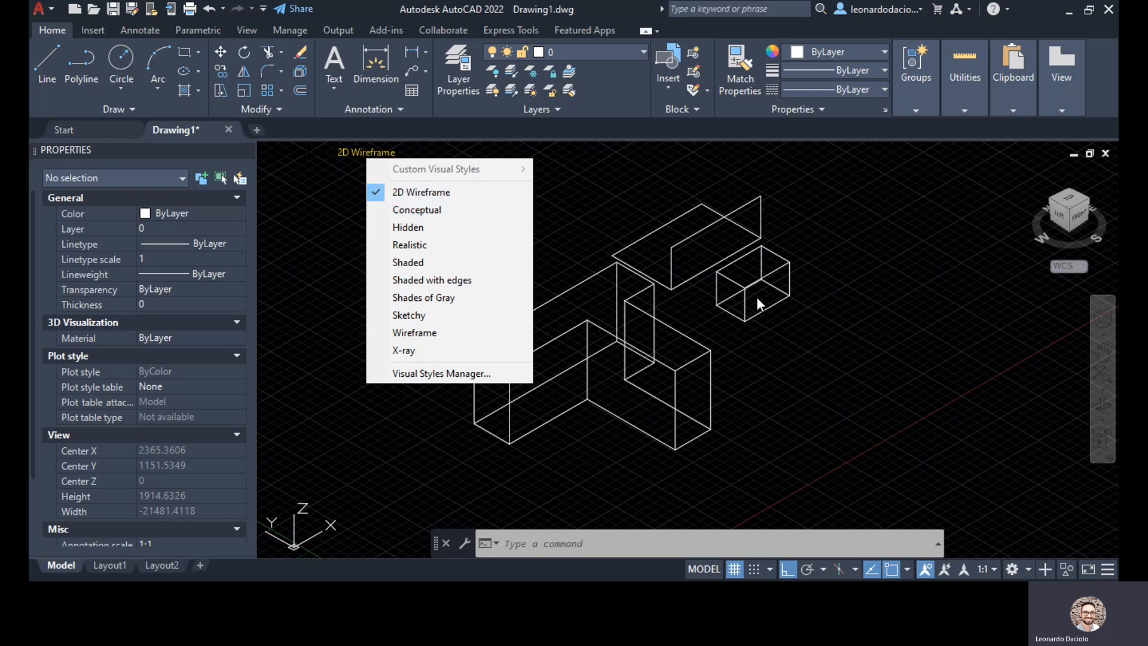
left_click(751, 337)
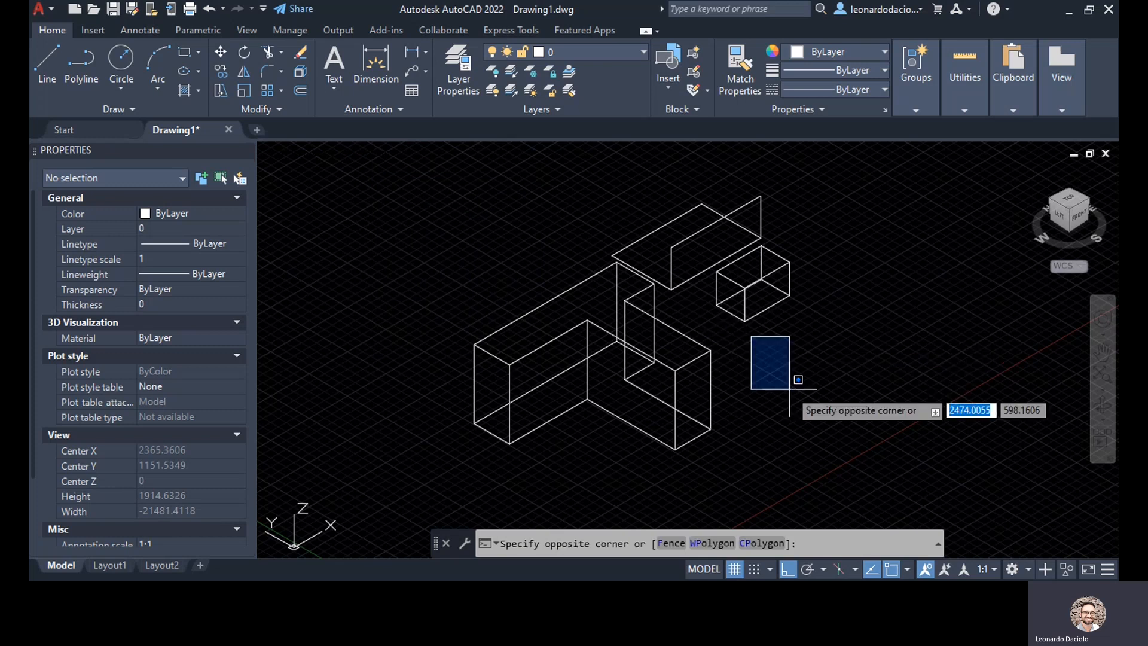
key("Escape")
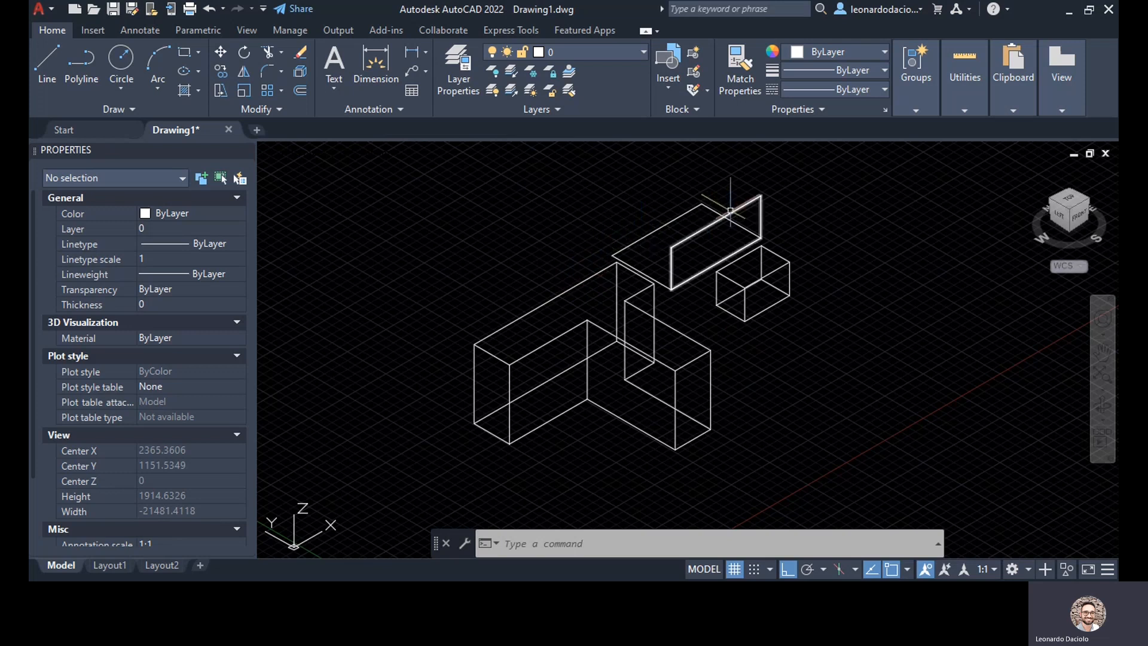
- Switch the viewport's visual style from 2D Wireframe to Conceptual
scroll(645, 266, "up", 4)
scroll(658, 262, "down", 2)
mouse_move(714, 354)
middle_mouse_down()
mouse_move(721, 331)
mouse_move(702, 379)
middle_mouse_up()
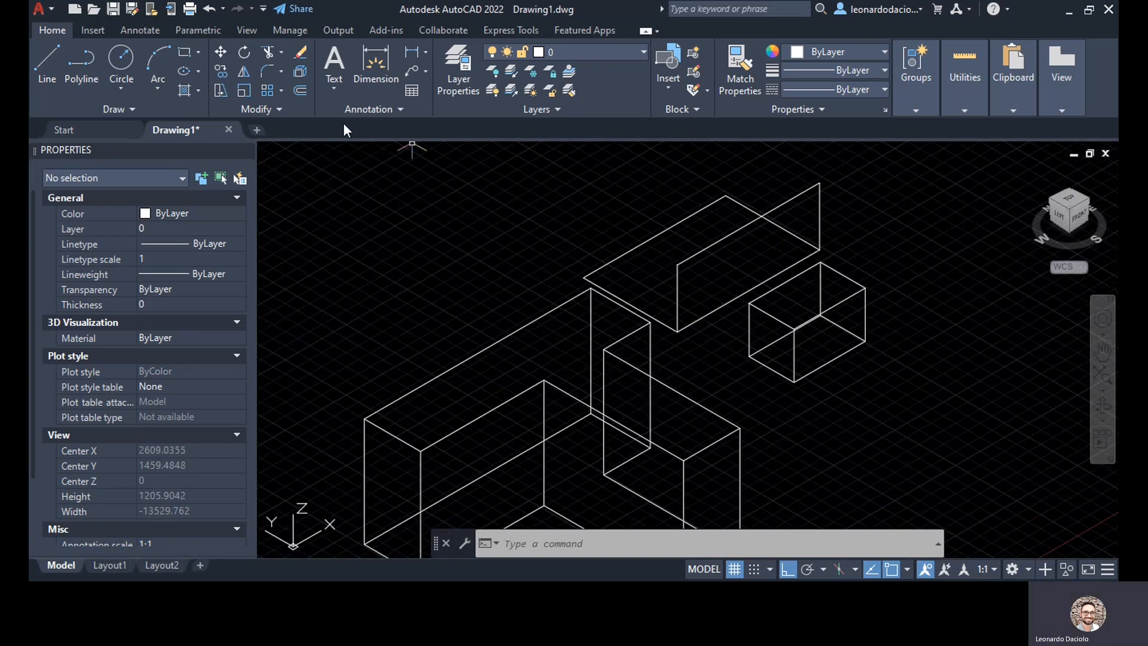
left_click(352, 159)
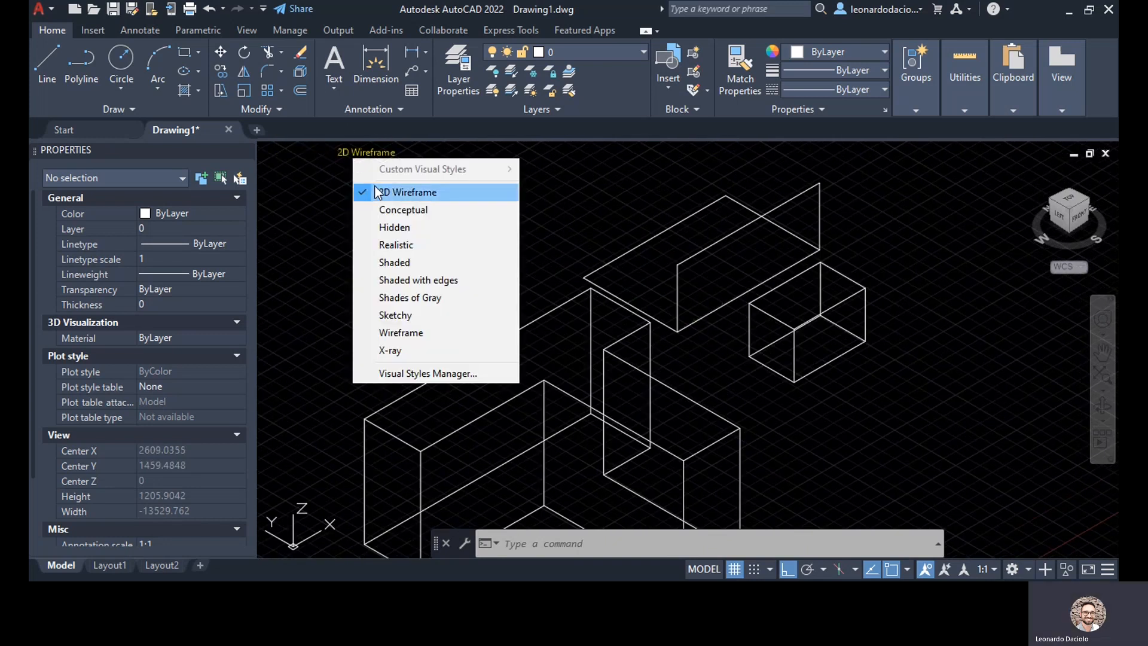
left_click(411, 209)
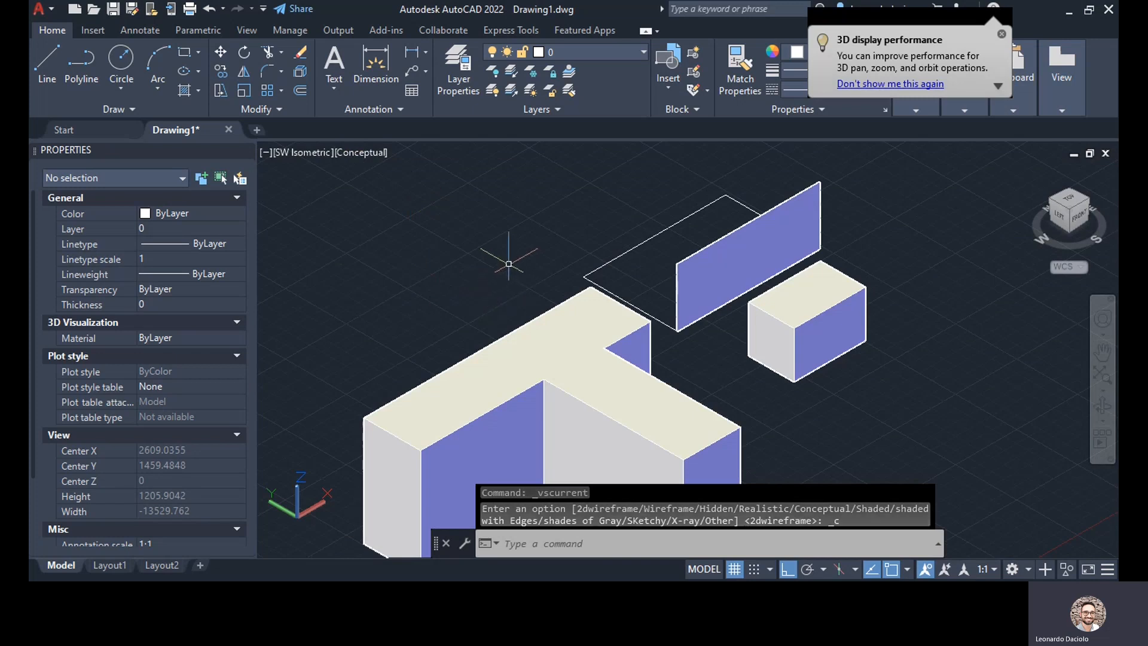
- Set the viewport's visual style to Hidden, with the whole L-shaped solid in view
middle_click_drag(522, 267, 513, 231)
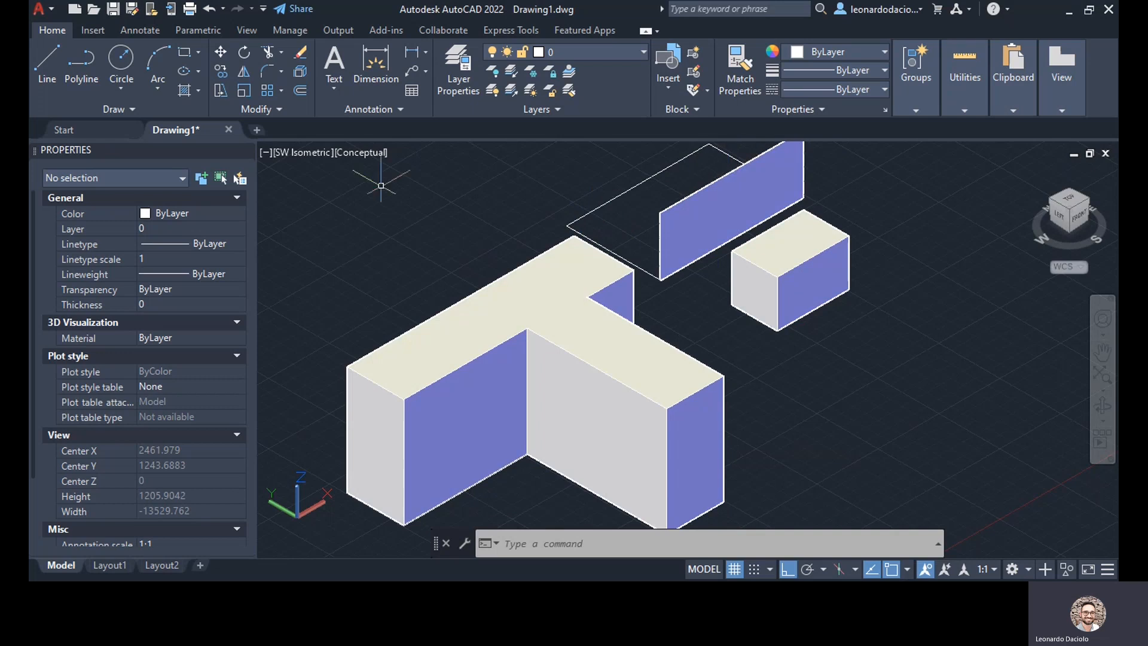
left_click(361, 153)
left_click(400, 226)
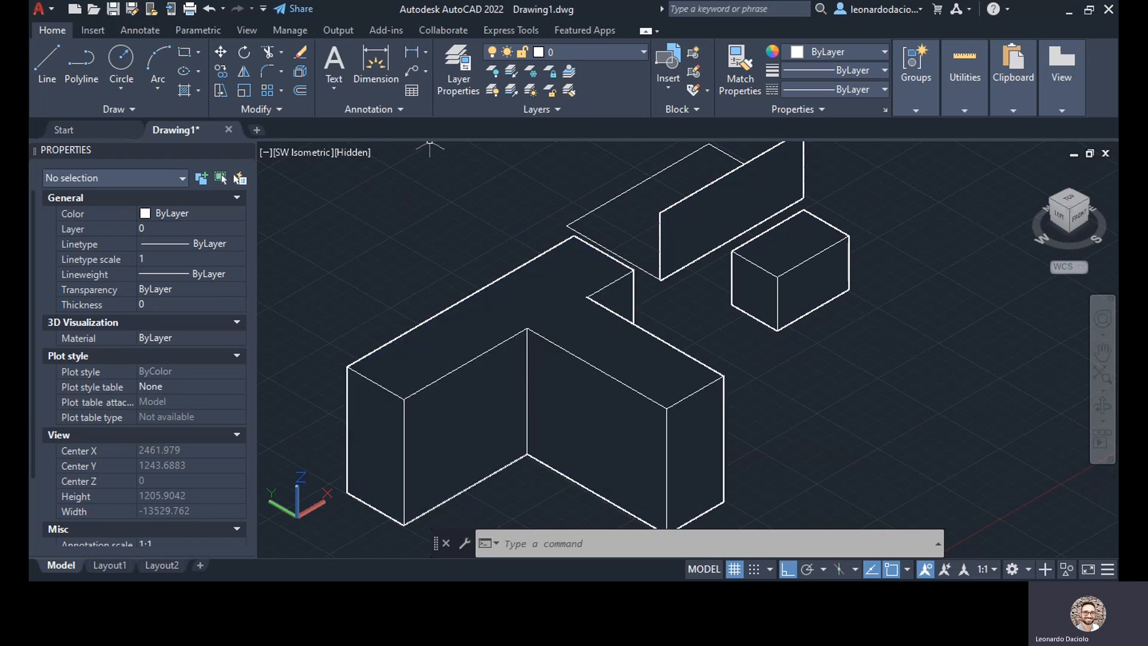
- Display the solids in the Realistic visual style, followed by the Shaded style
left_click(355, 153)
left_click(383, 242)
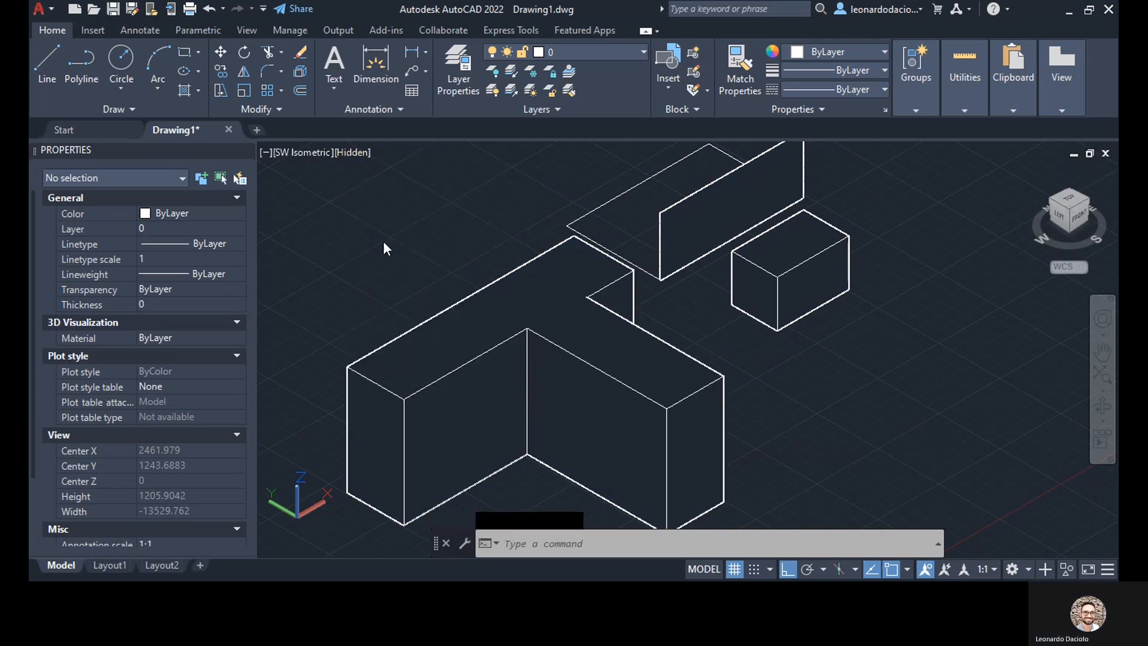
left_click(353, 157)
left_click(372, 260)
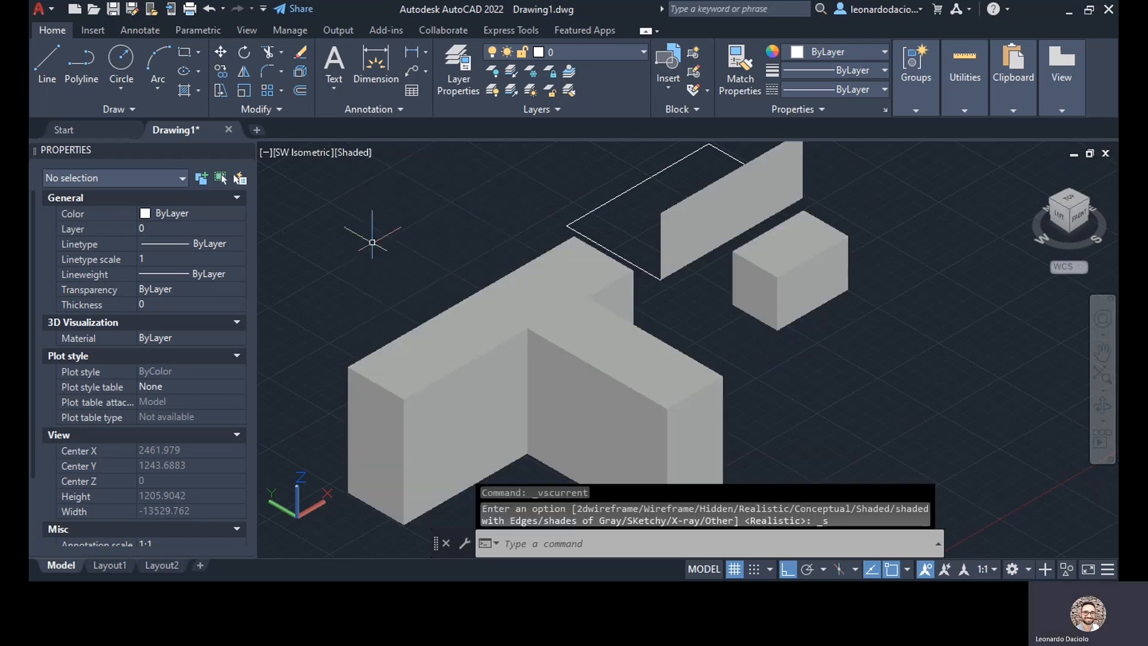
- Change the viewport's visual style to Shaded with edges, followed by Shades of Gray
left_click(360, 156)
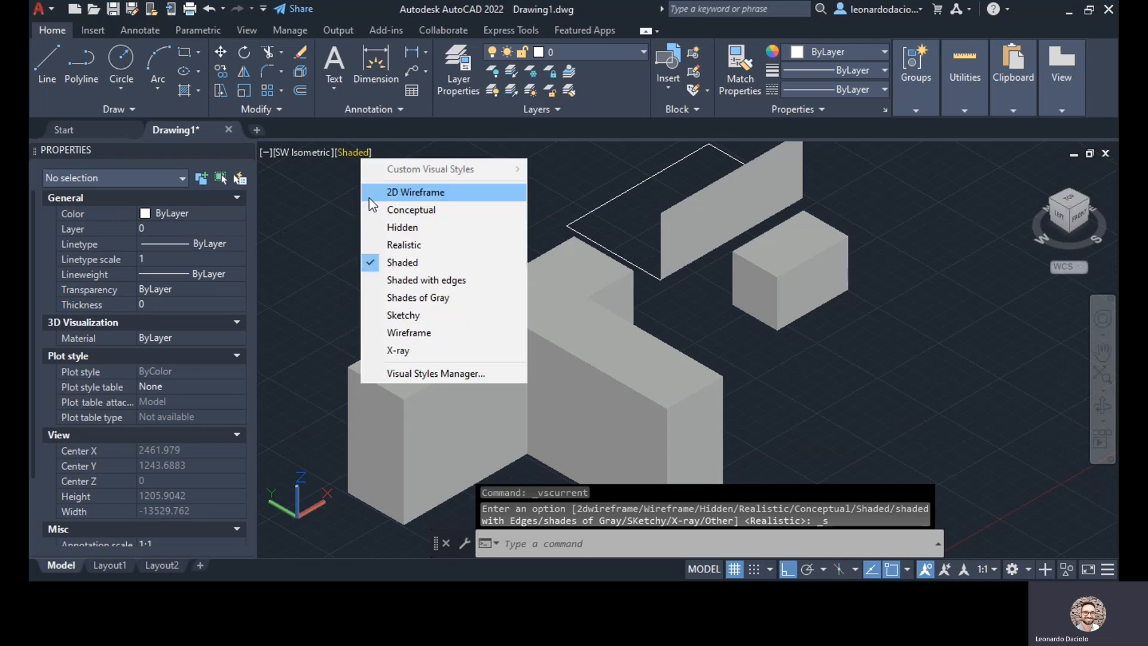
left_click(390, 281)
left_click(366, 150)
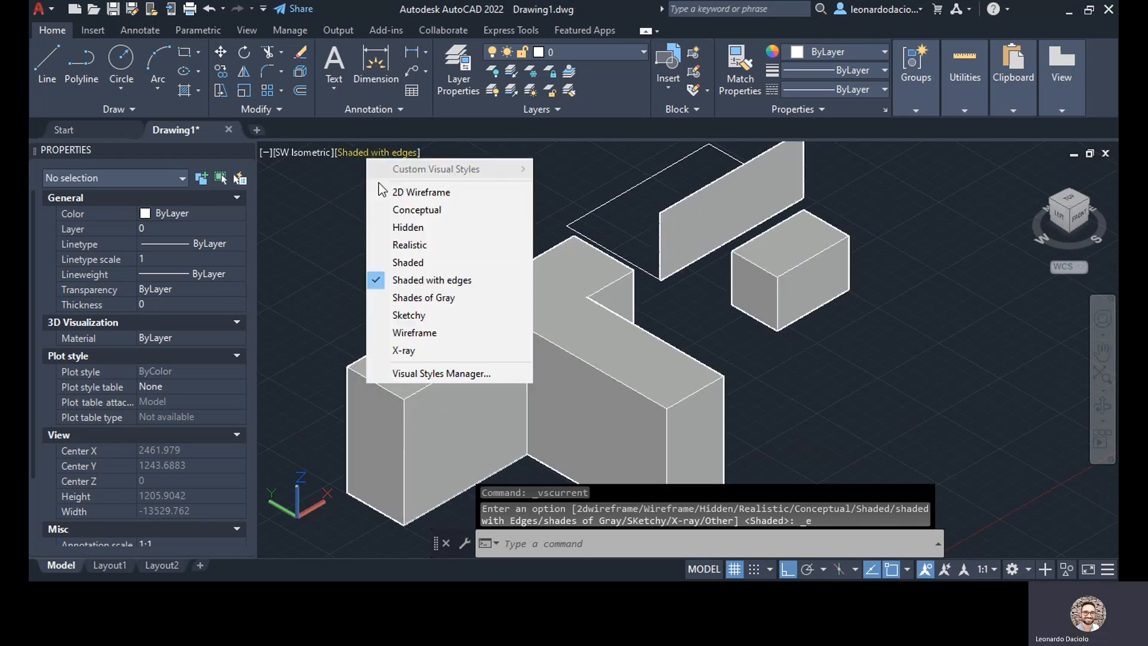
left_click(419, 299)
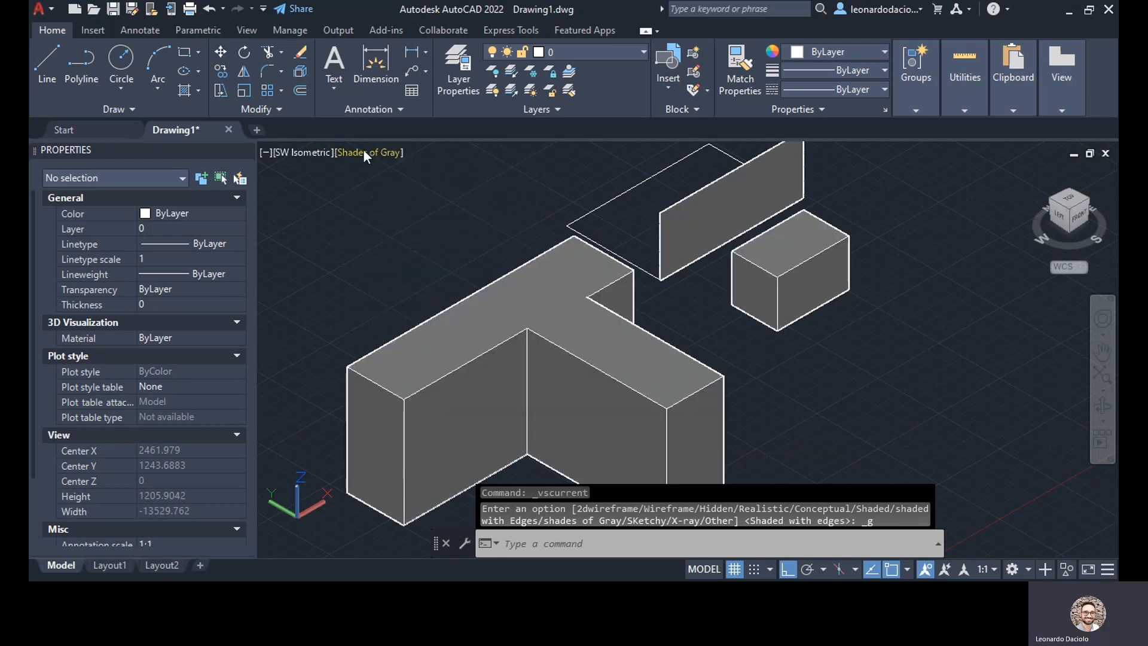
- Show the solids in the Sketchy visual style, followed by the Wireframe style
left_click(364, 153)
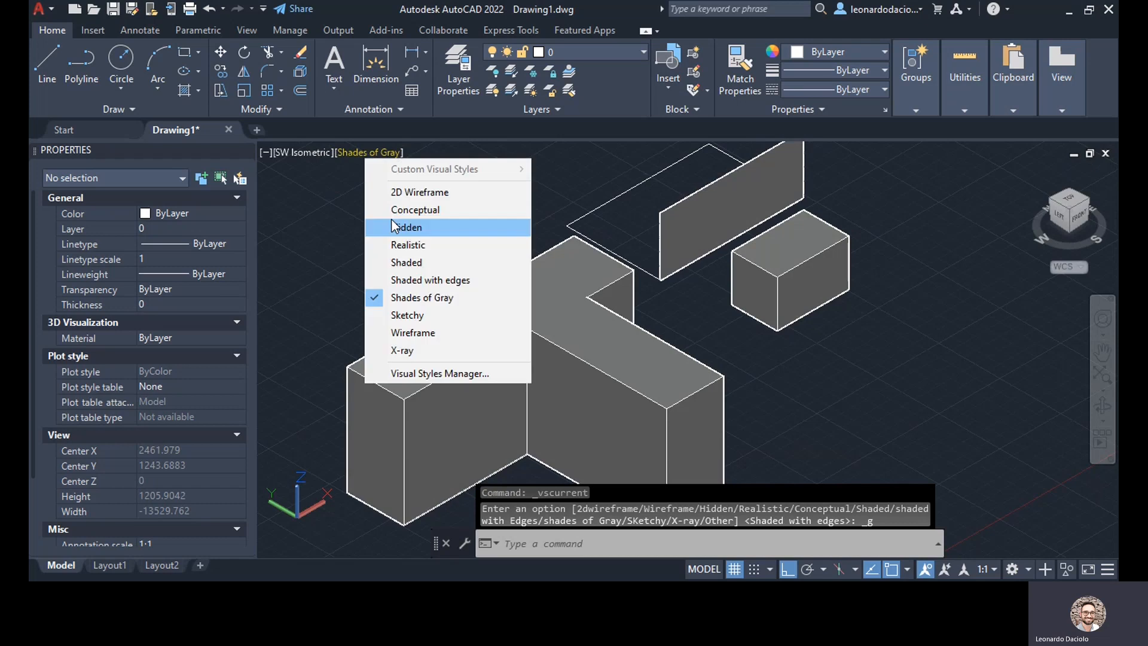
left_click(407, 315)
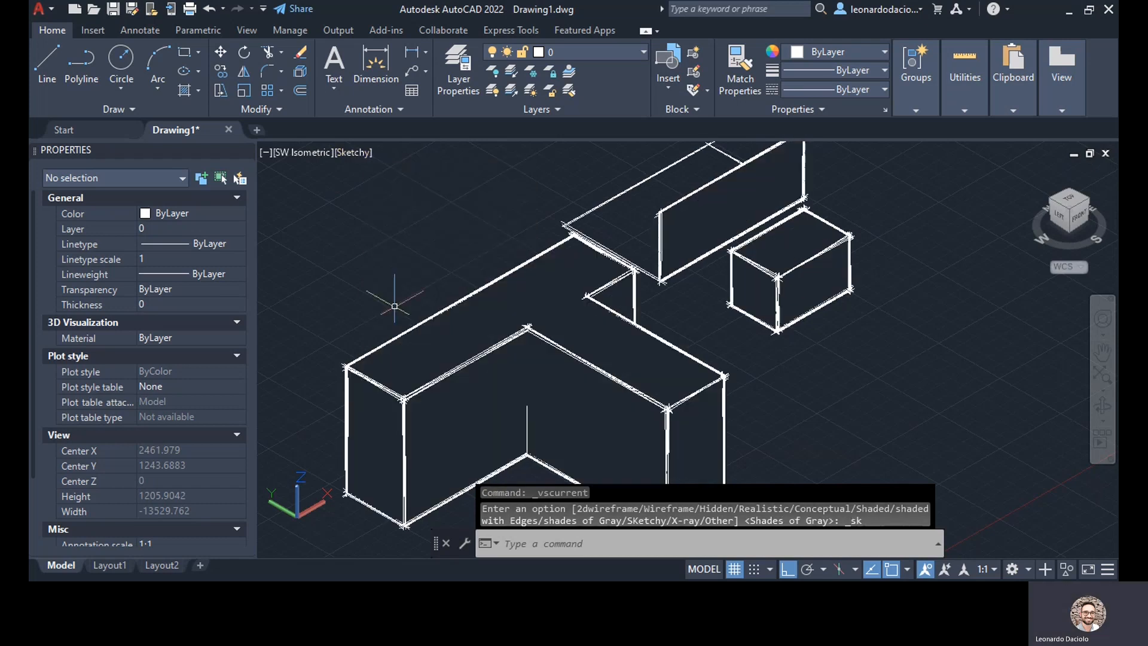
left_click(351, 153)
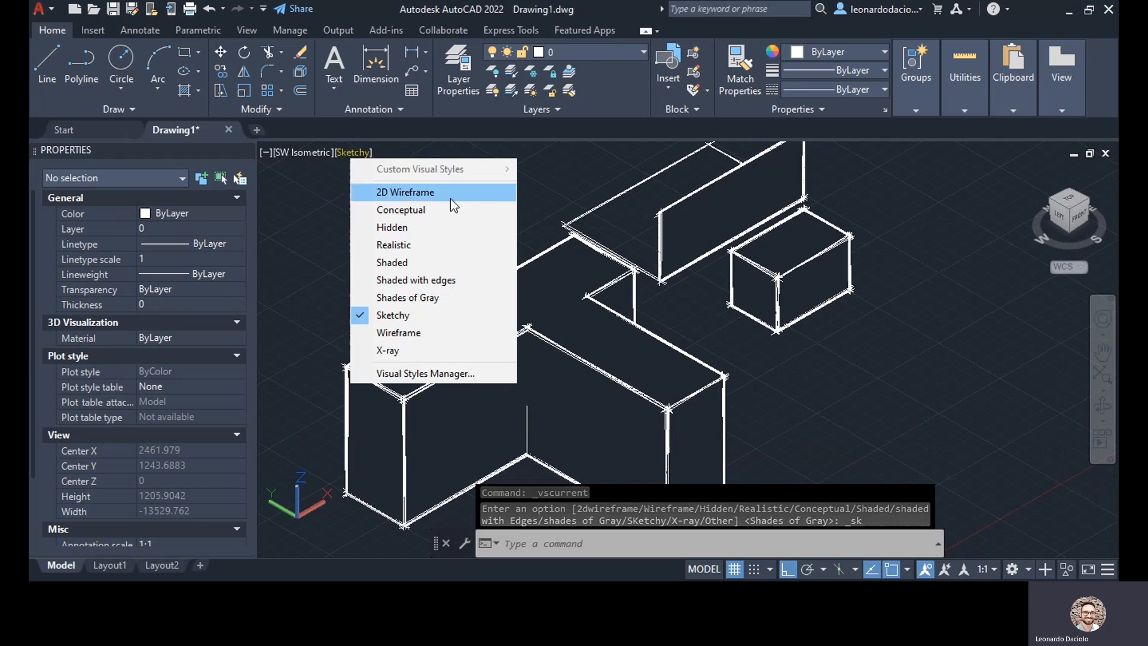
left_click(431, 334)
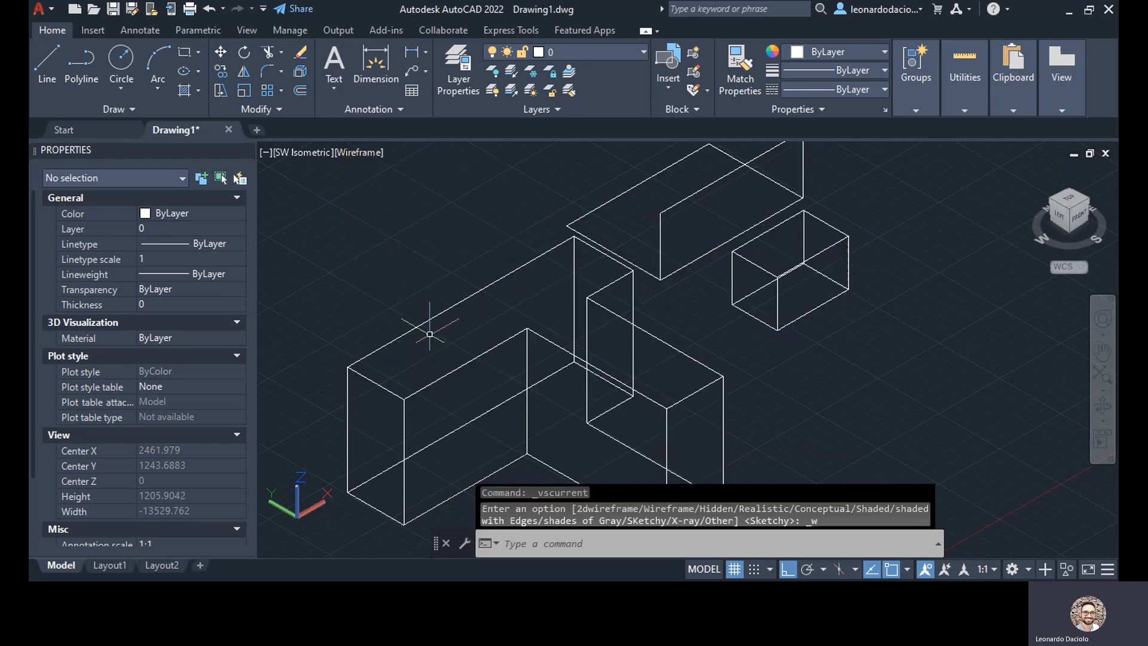
- Try the X-ray visual style on the solids, and set the viewport back to Shades of Gray
left_click(360, 153)
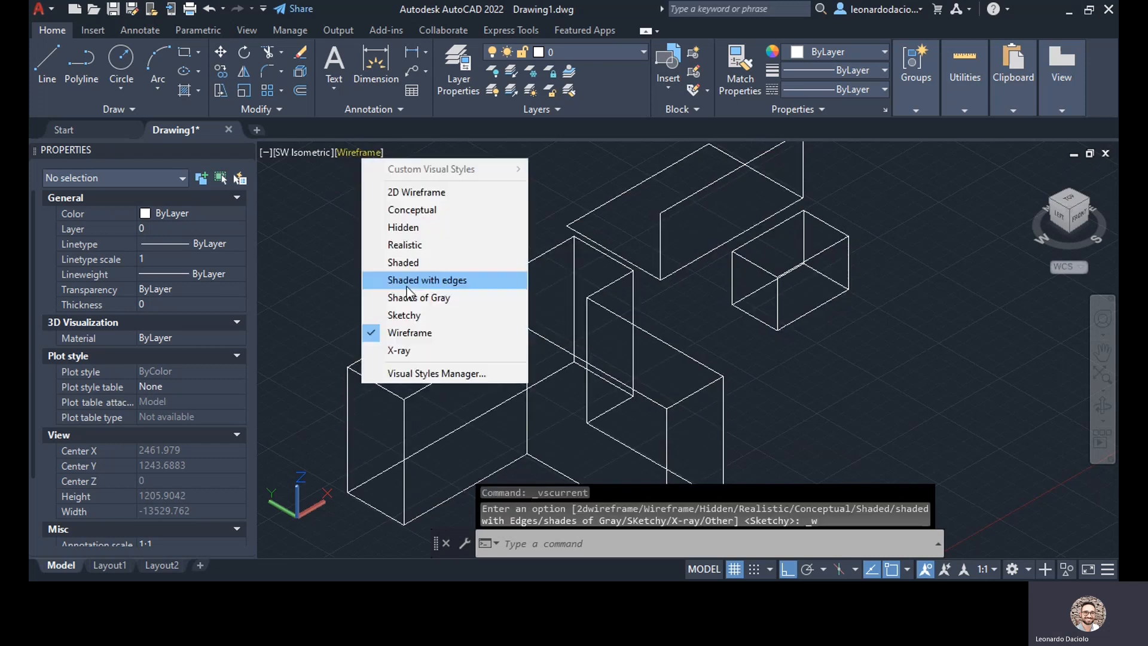
left_click(426, 355)
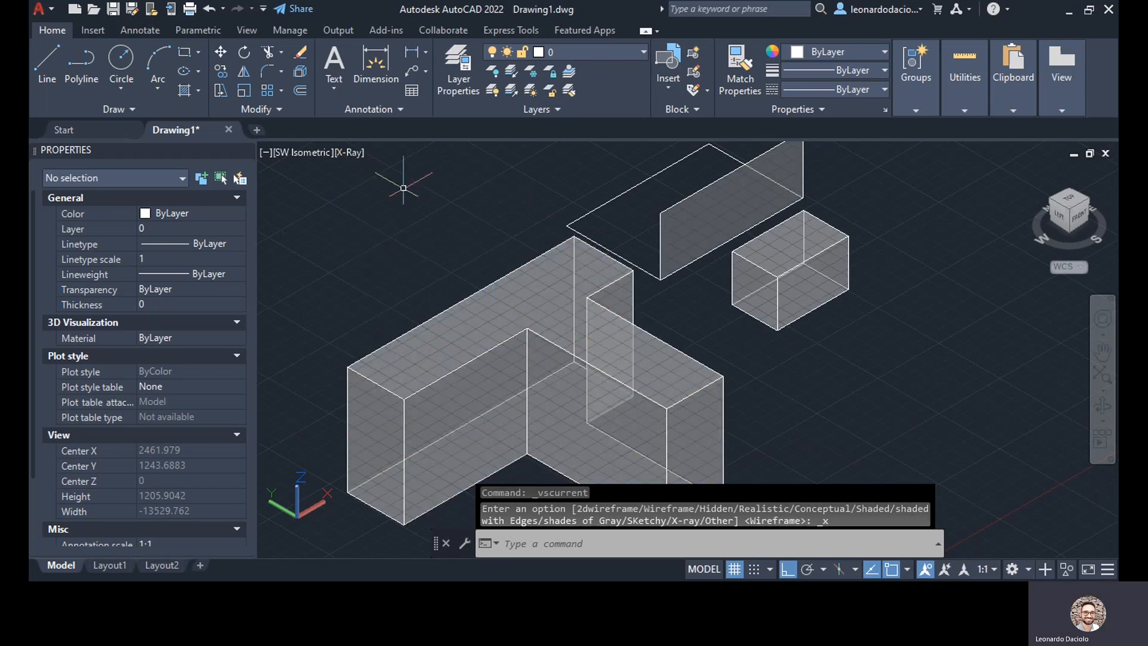
left_click(347, 152)
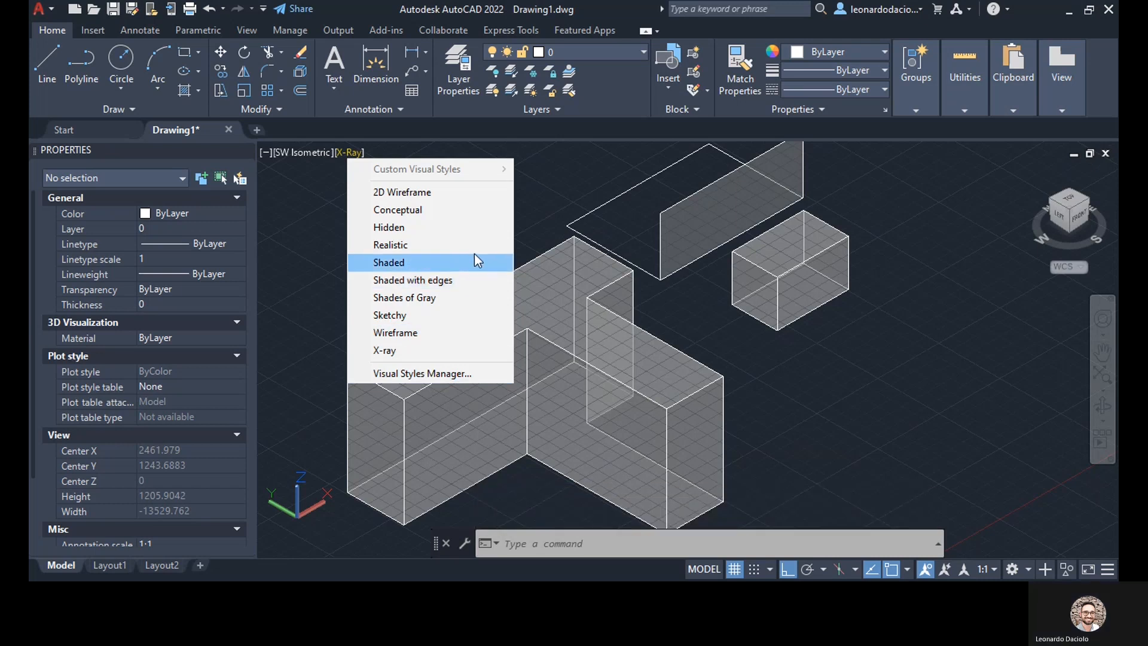
left_click(473, 297)
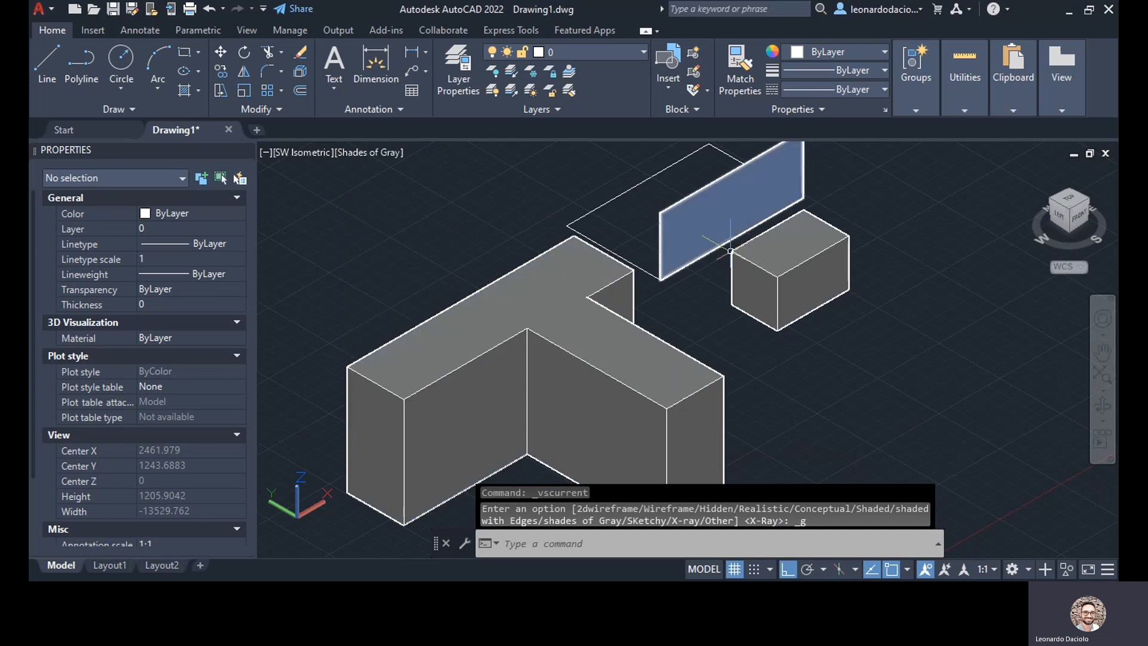
- Delete the small box, the upright rectangular face and the flat outline behind the T-shaped solid, leaving only that solid
middle_click_drag(861, 410, 783, 366)
scroll(873, 398, "down", 3)
scroll(563, 270, "up", 4)
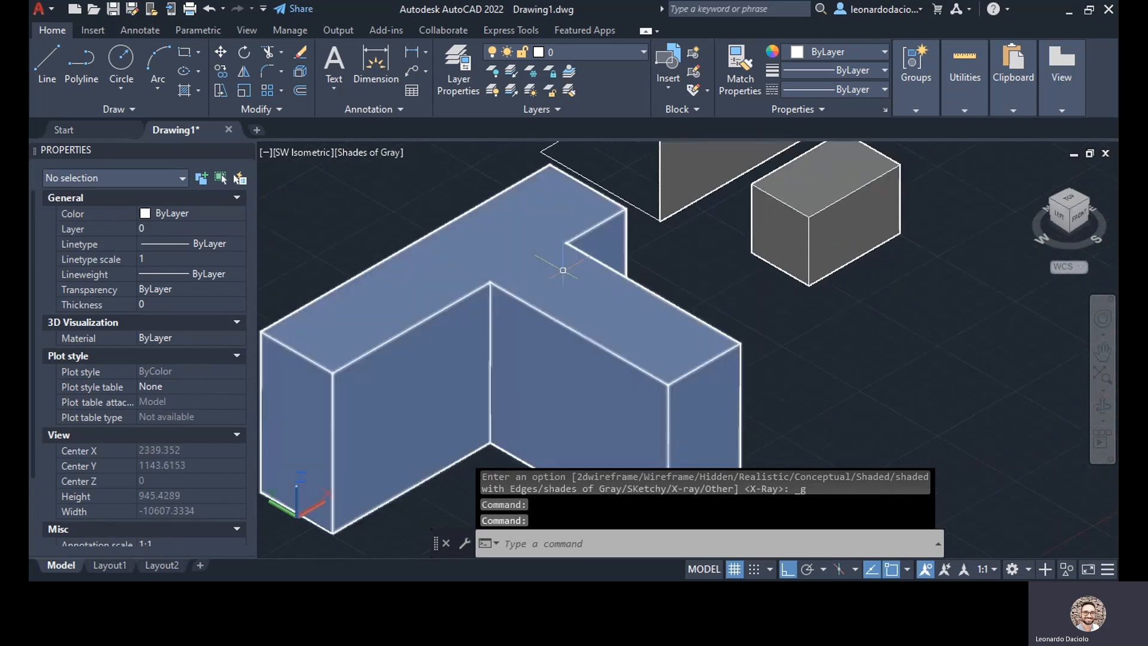
scroll(604, 252, "down", 4)
scroll(630, 236, "up", 2)
middle_click_drag(630, 235, 656, 343)
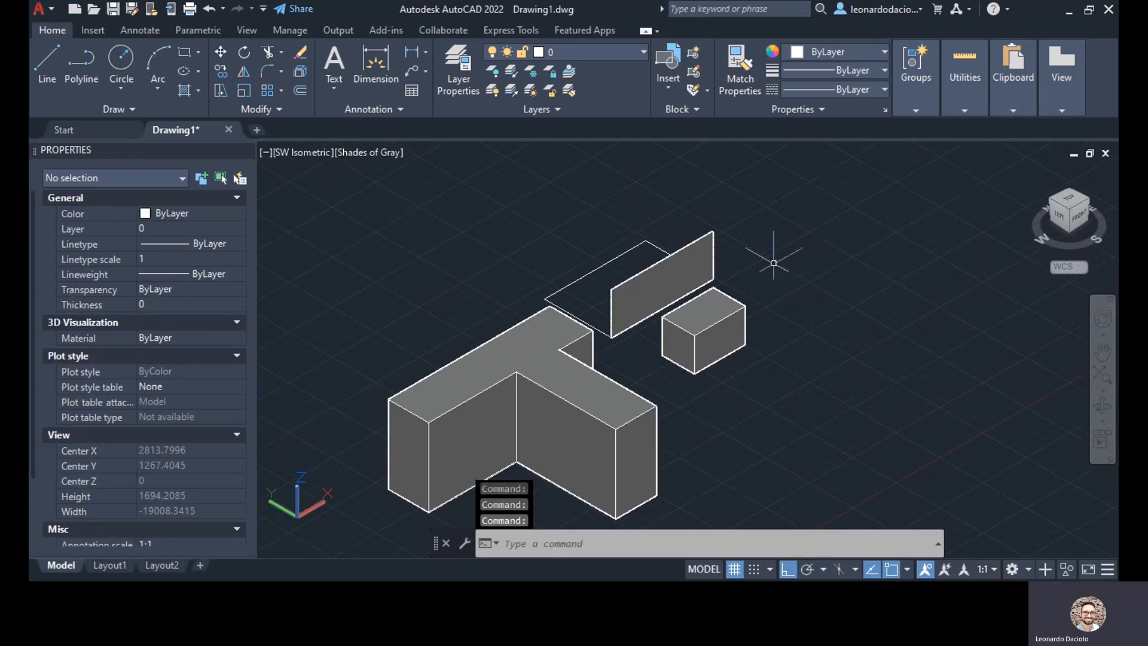
left_click(789, 338)
left_click(632, 209)
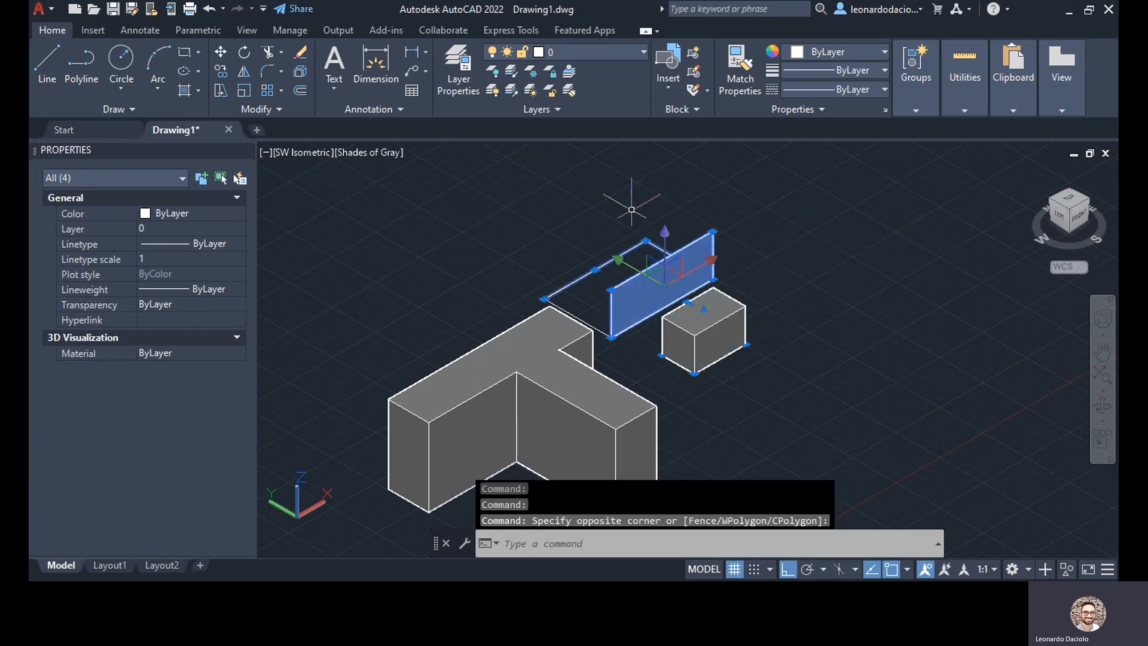
key("Delete")
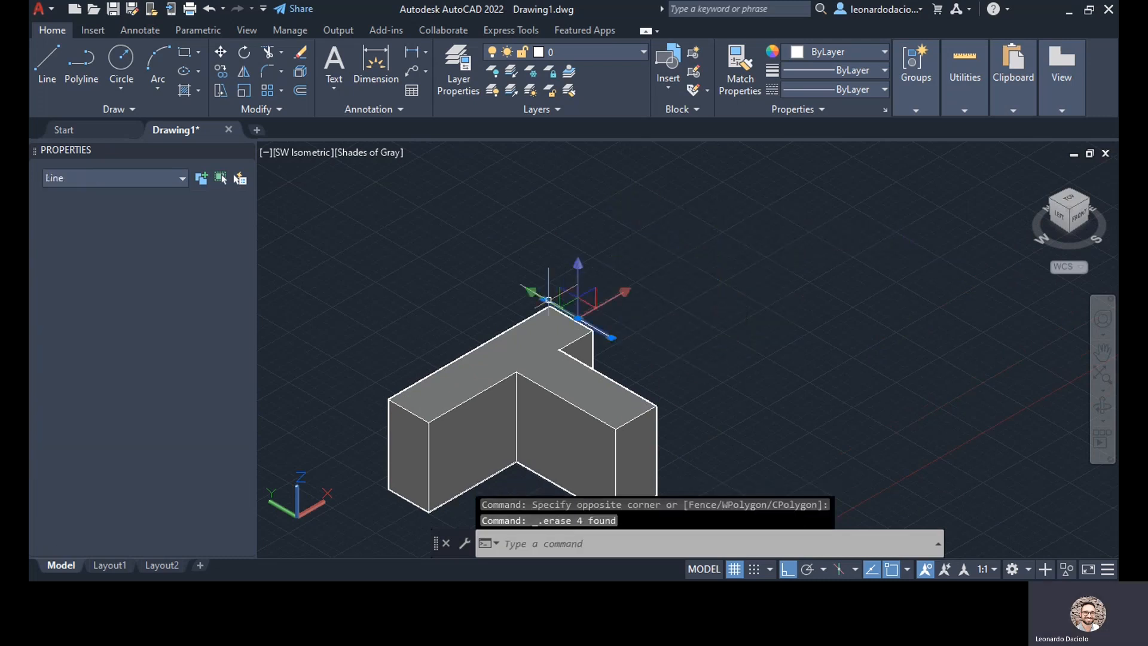
- Inspect the T-shaped solid in the Left, Top and Front views, turning the top view north-up, and return to SW Isometric
middle_click_drag(616, 309, 734, 267)
scroll(822, 244, "up", 2)
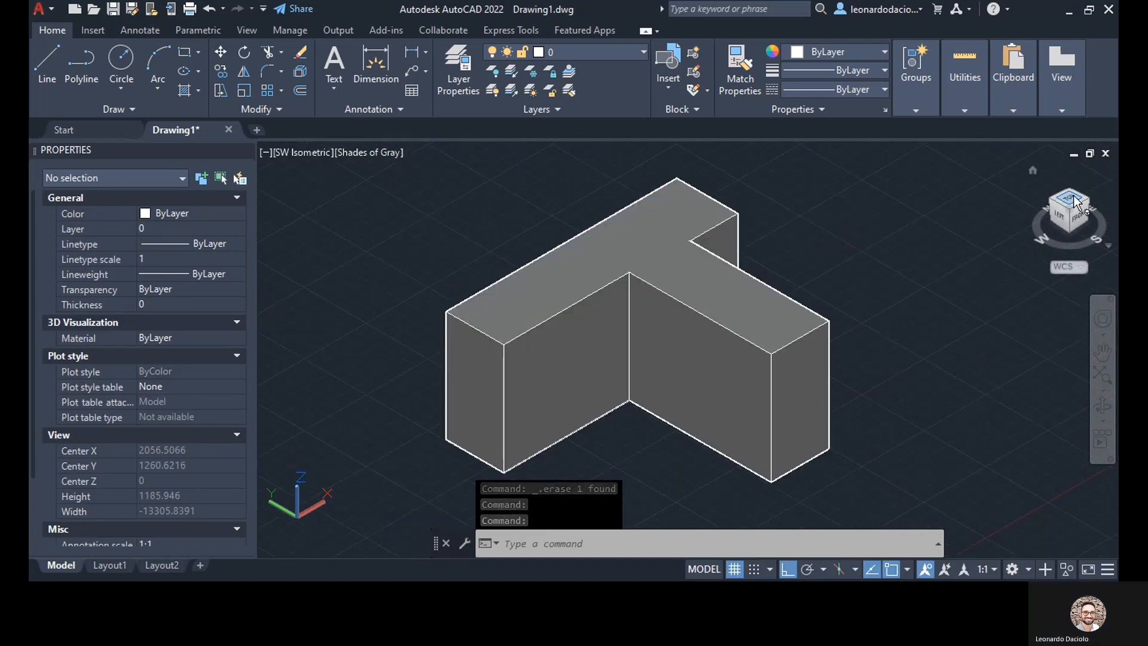
left_click(1059, 214)
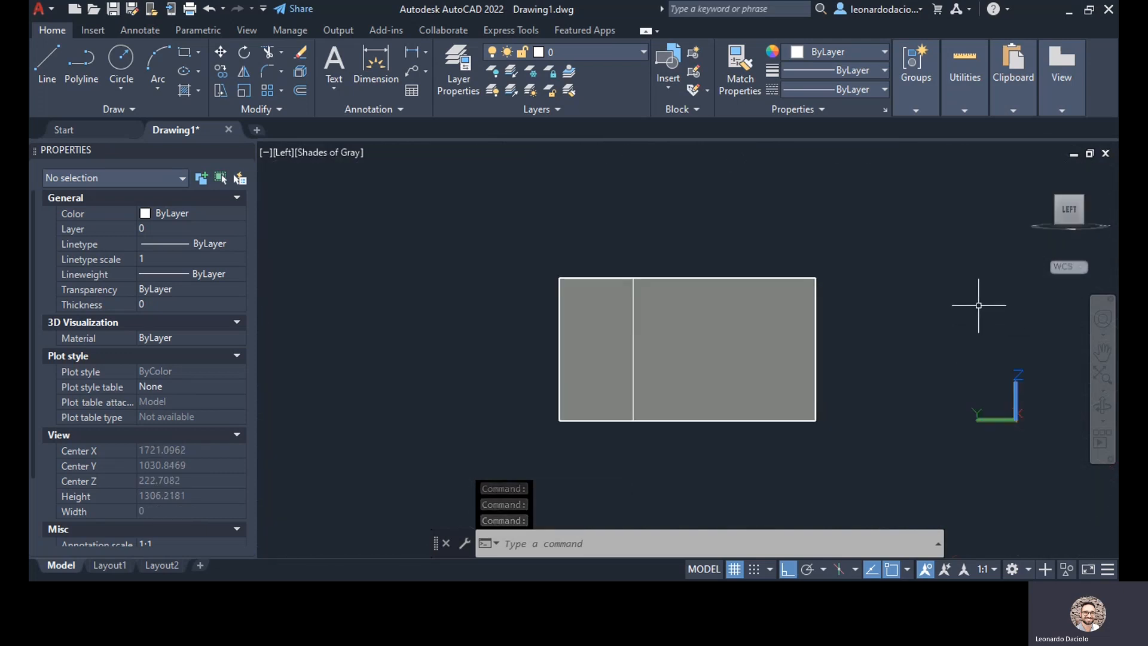
left_click(1071, 189)
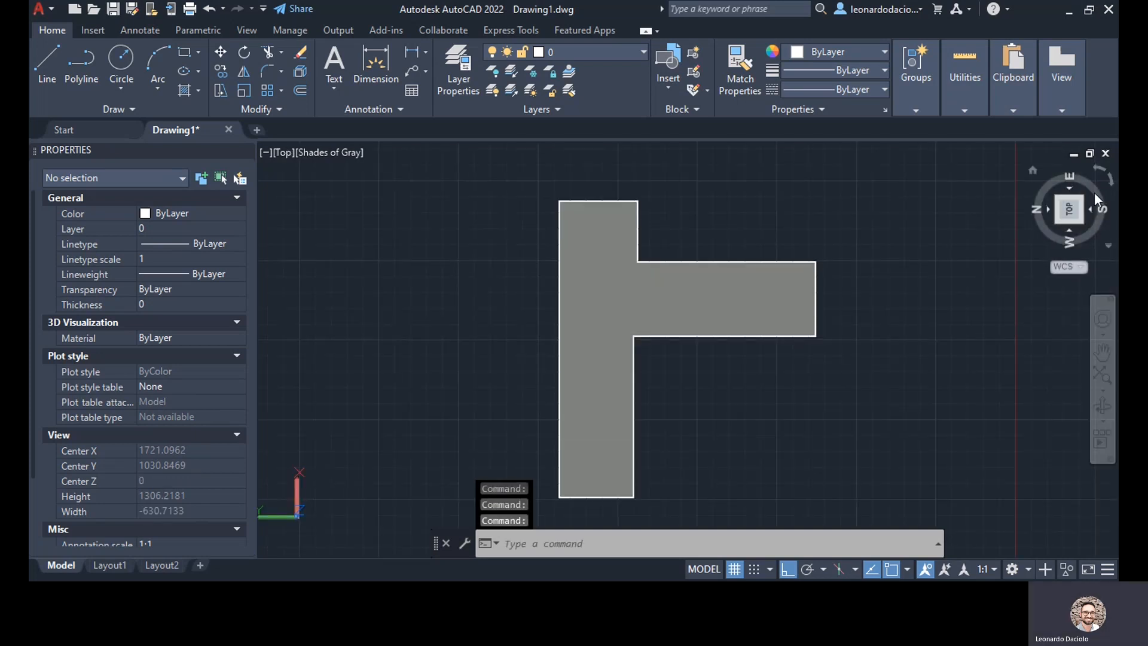
left_click(1110, 175)
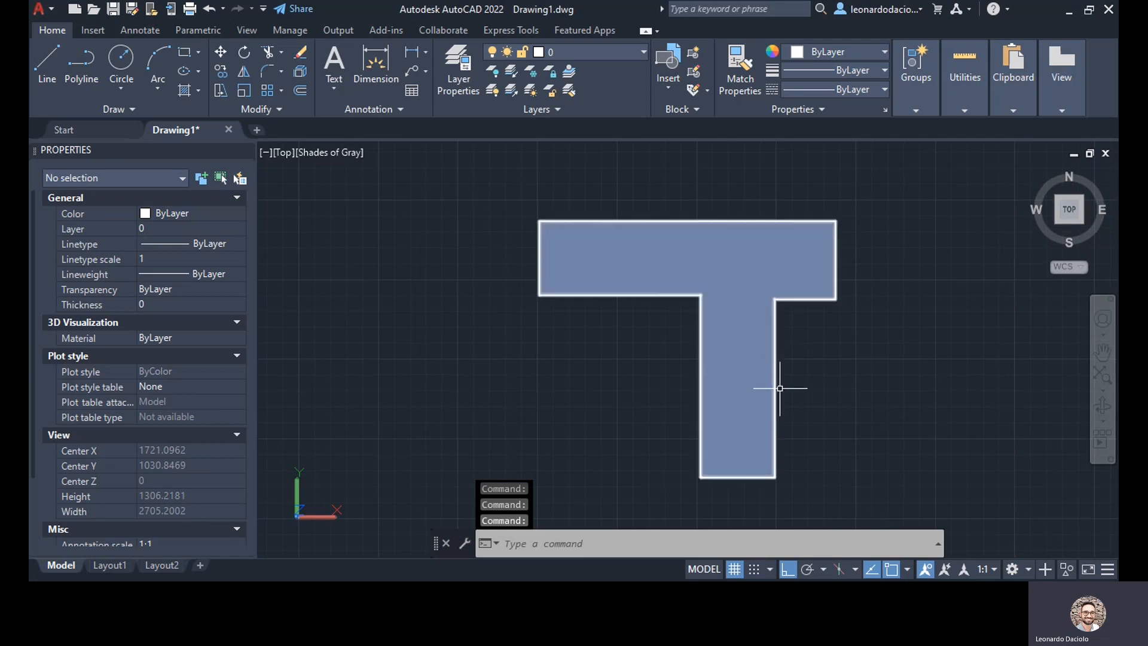
left_click(1072, 227)
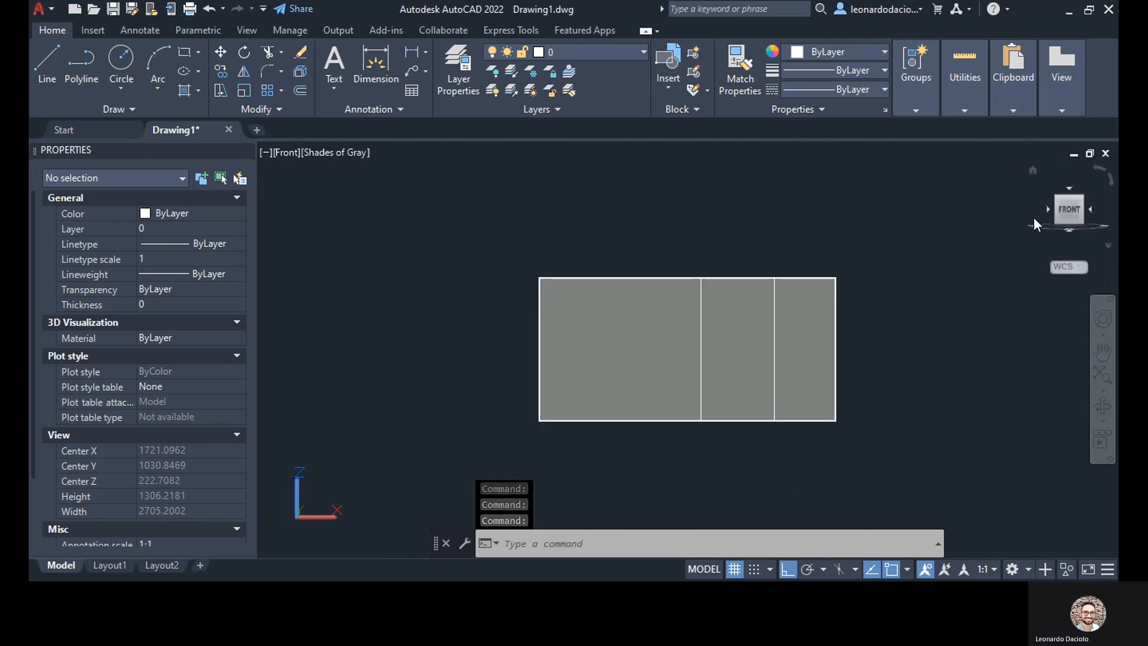
left_click(1057, 197)
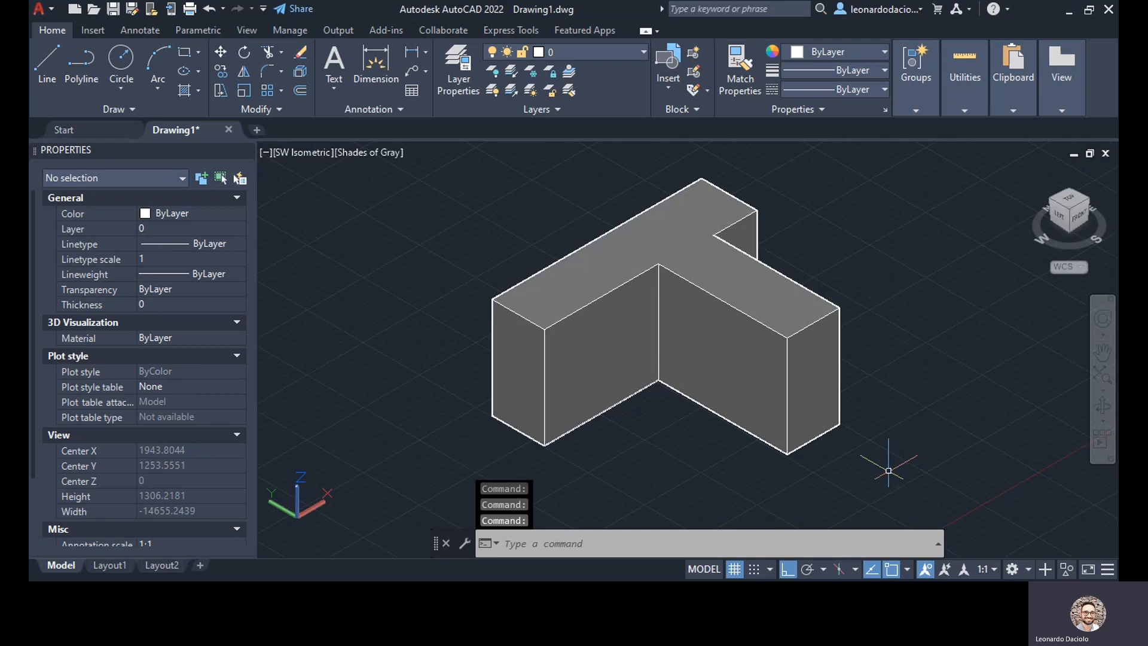
- Orbit freely around the T-shaped solid with 3D Orbit, and restore the SW Isometric view
left_click(1102, 412)
left_click_drag(598, 311, 778, 302)
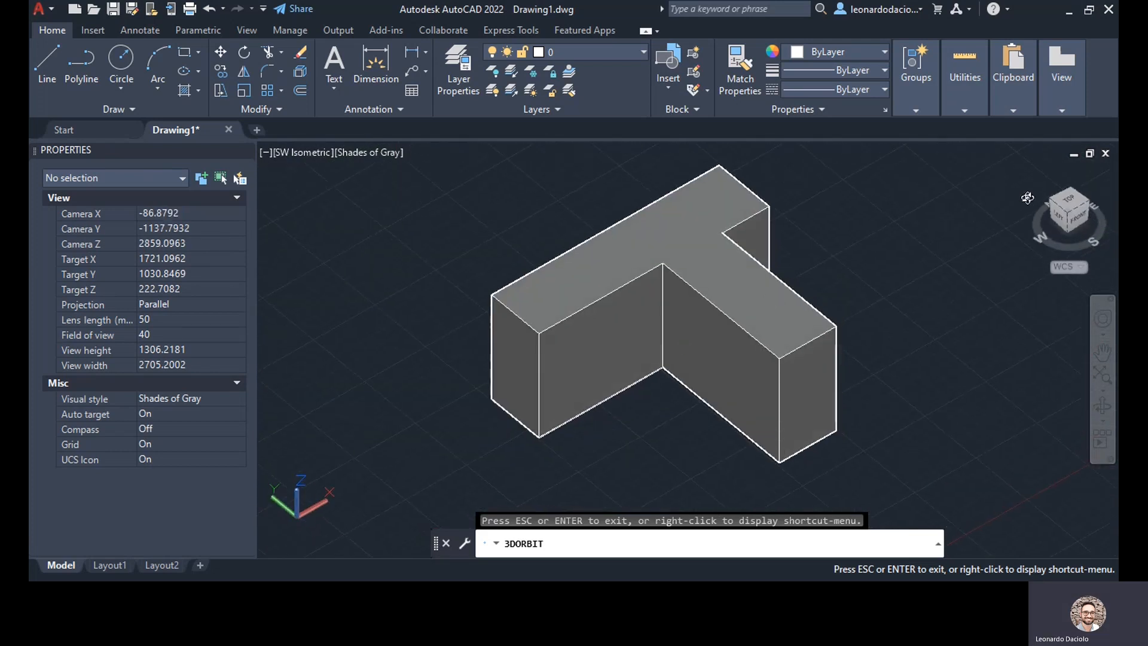
key("Escape")
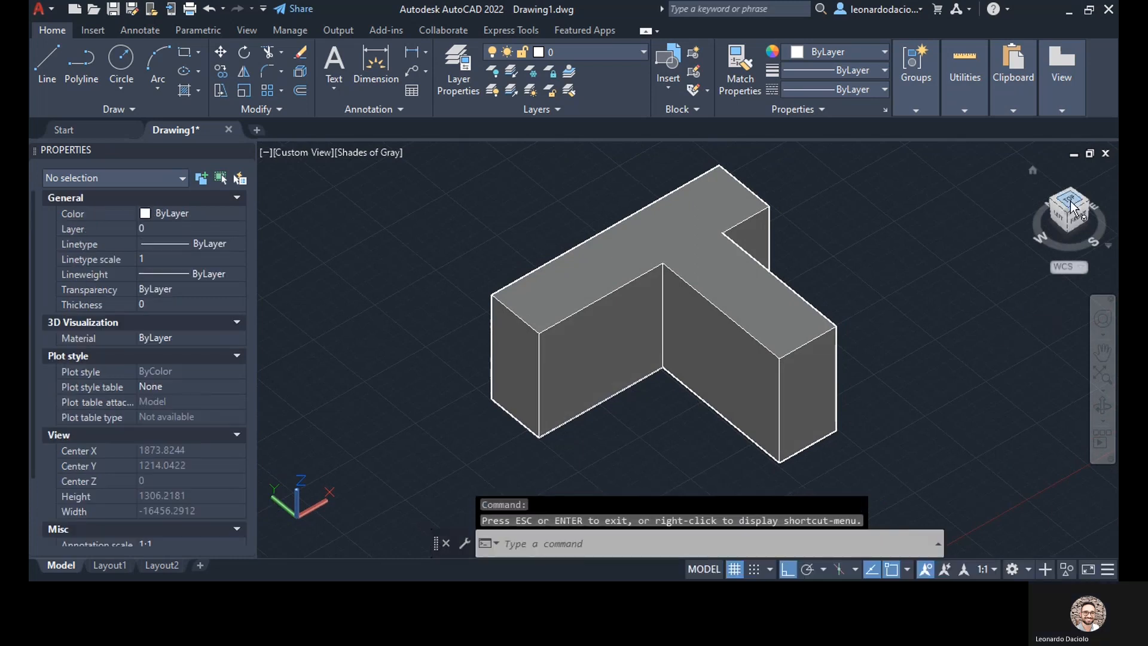
left_click(1070, 217)
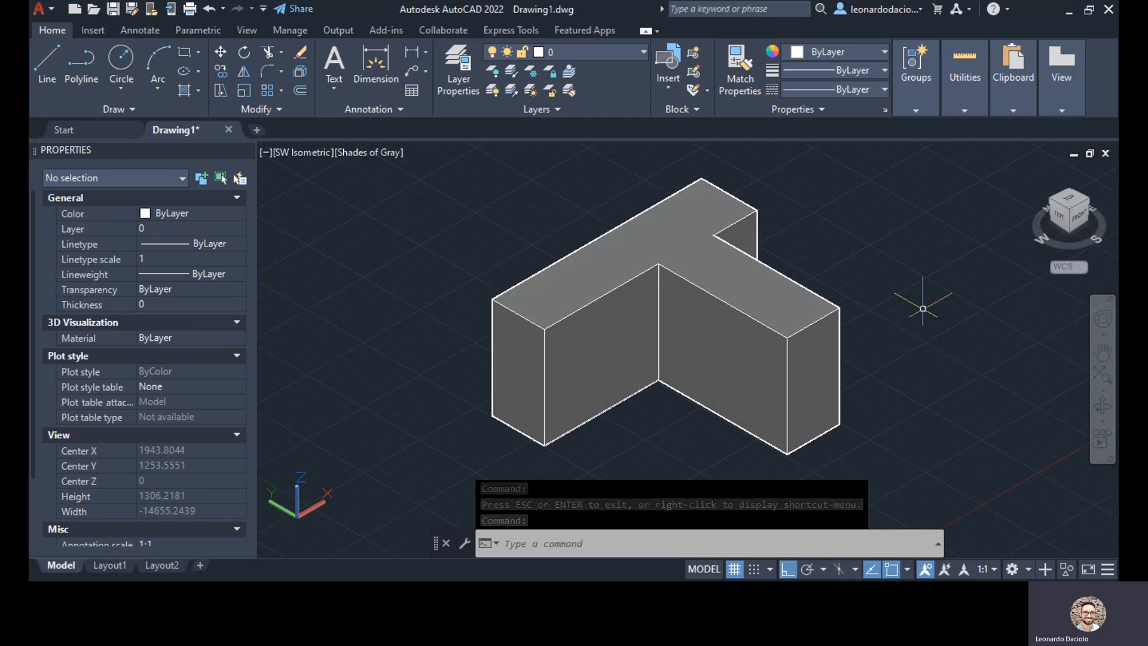
scroll(829, 282, "down", 2)
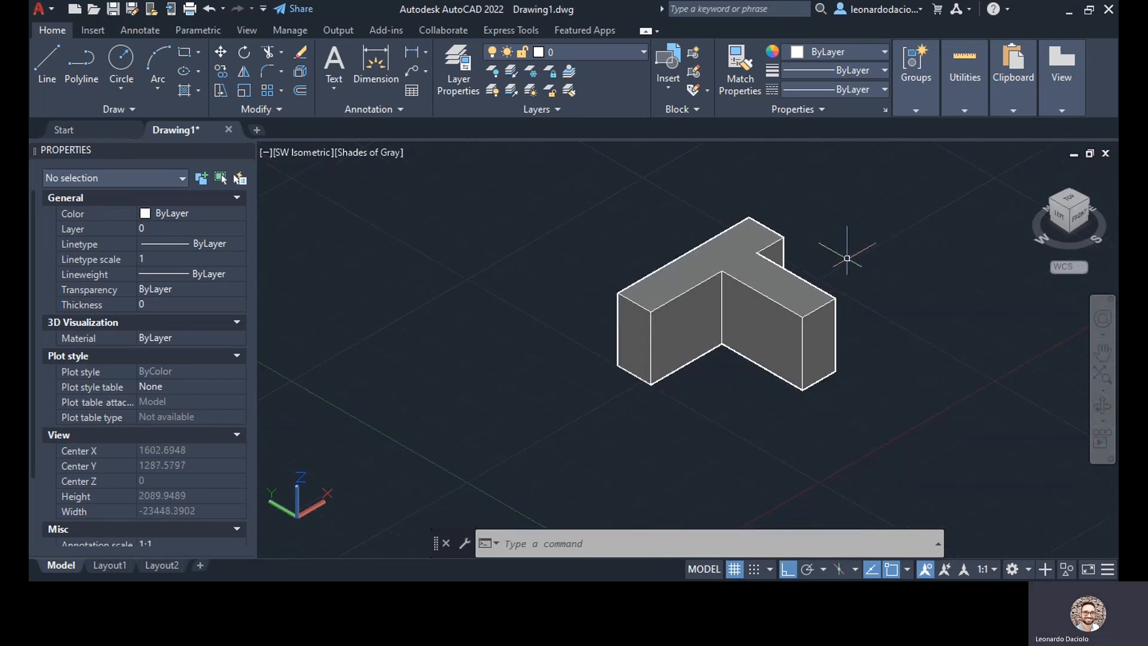
scroll(795, 225, "up", 2)
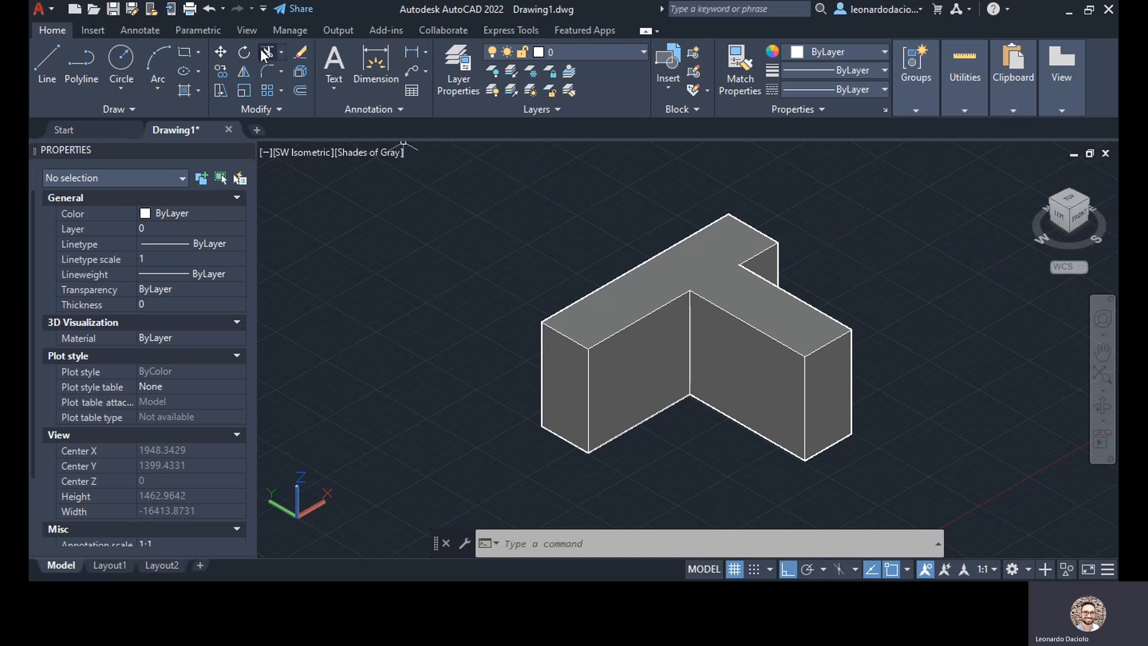
- Split the model space into four equal tiled viewports using the Four: Equal configuration
left_click(247, 31)
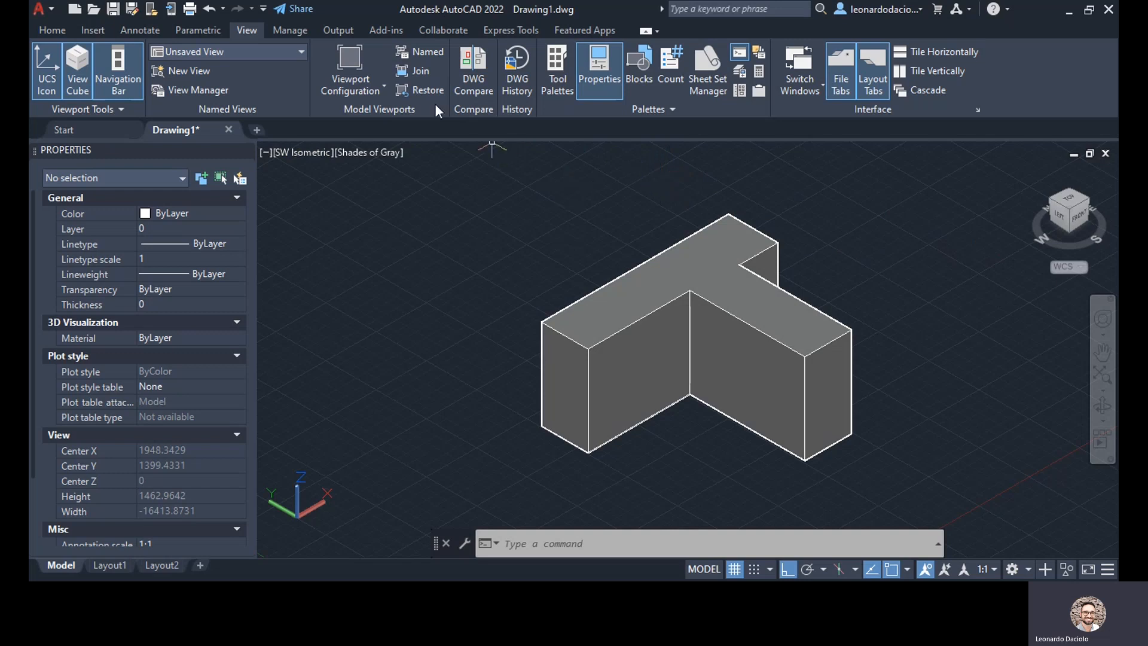
left_click(376, 94)
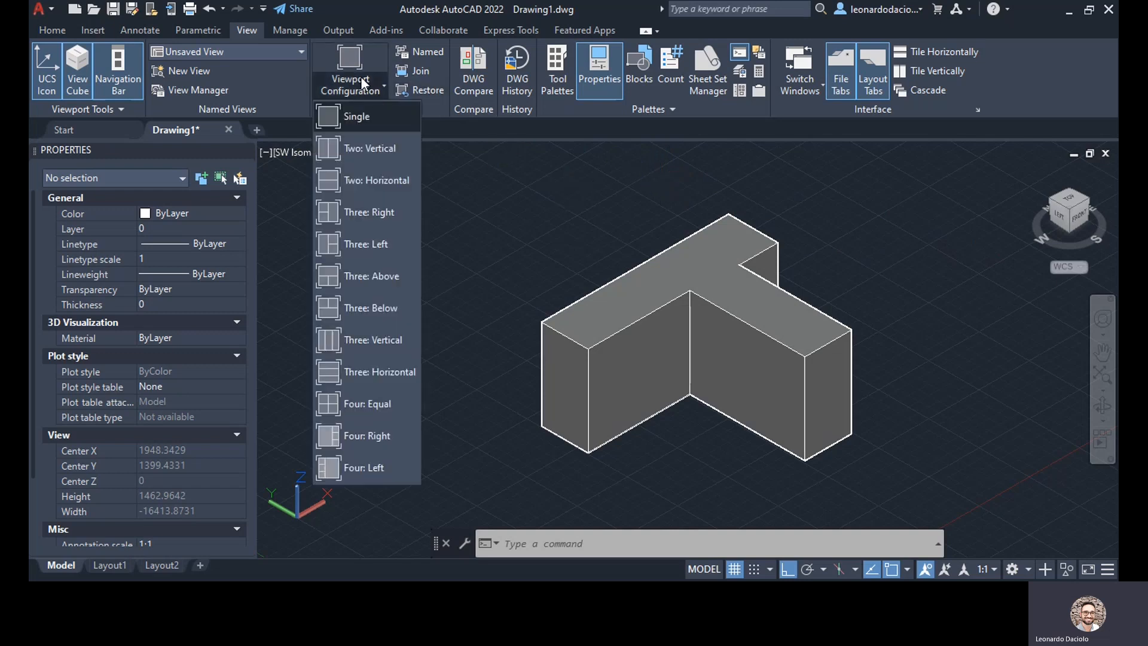
left_click(461, 132)
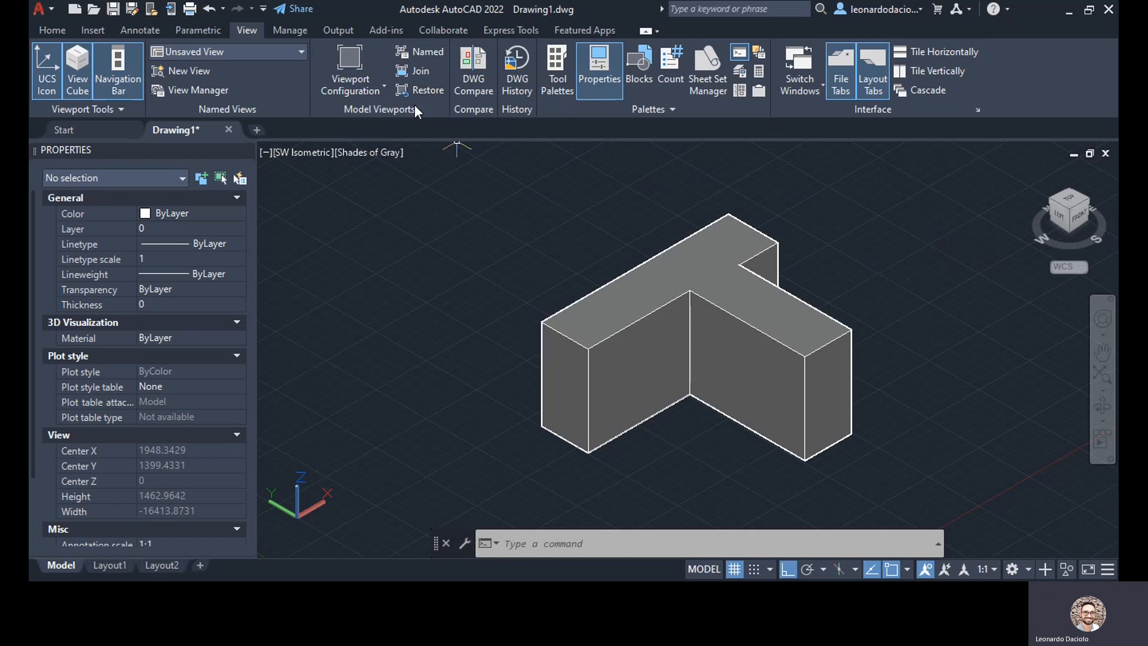
left_click(374, 87)
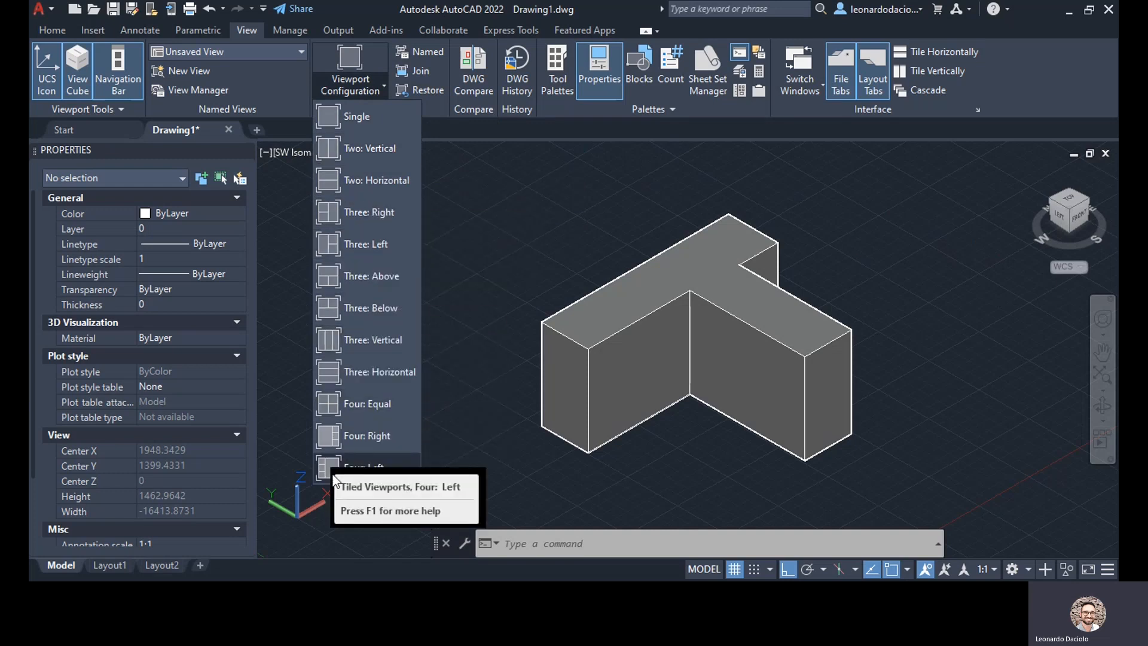
left_click(371, 404)
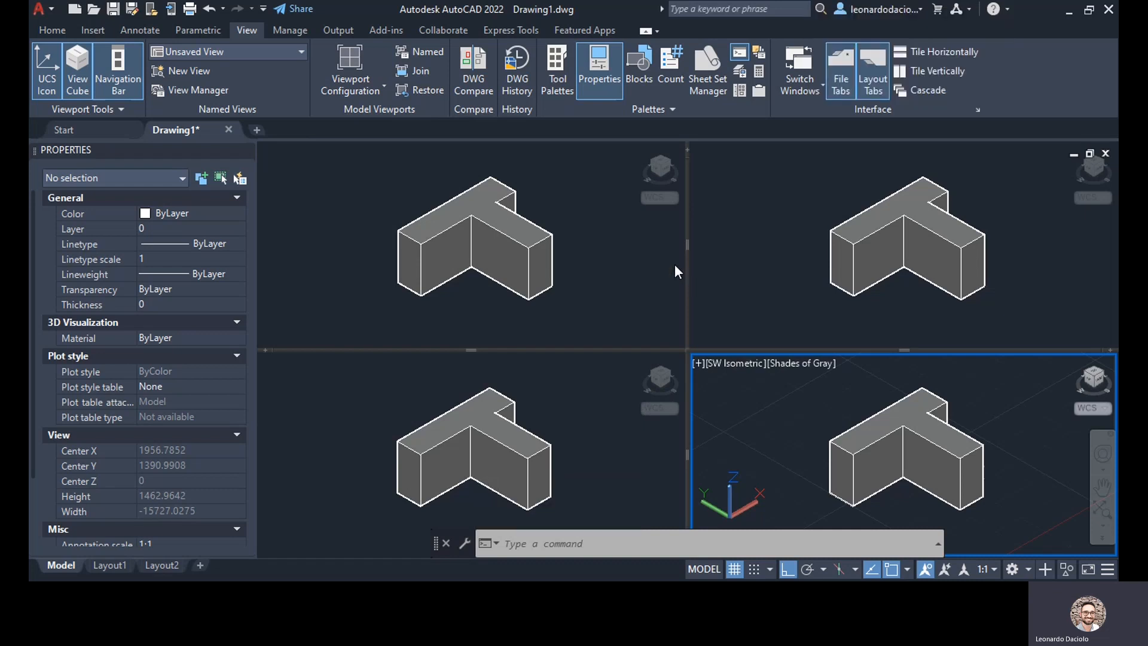
- Activate the upper-left viewport and set it to the Top view of the solid
left_click(630, 292)
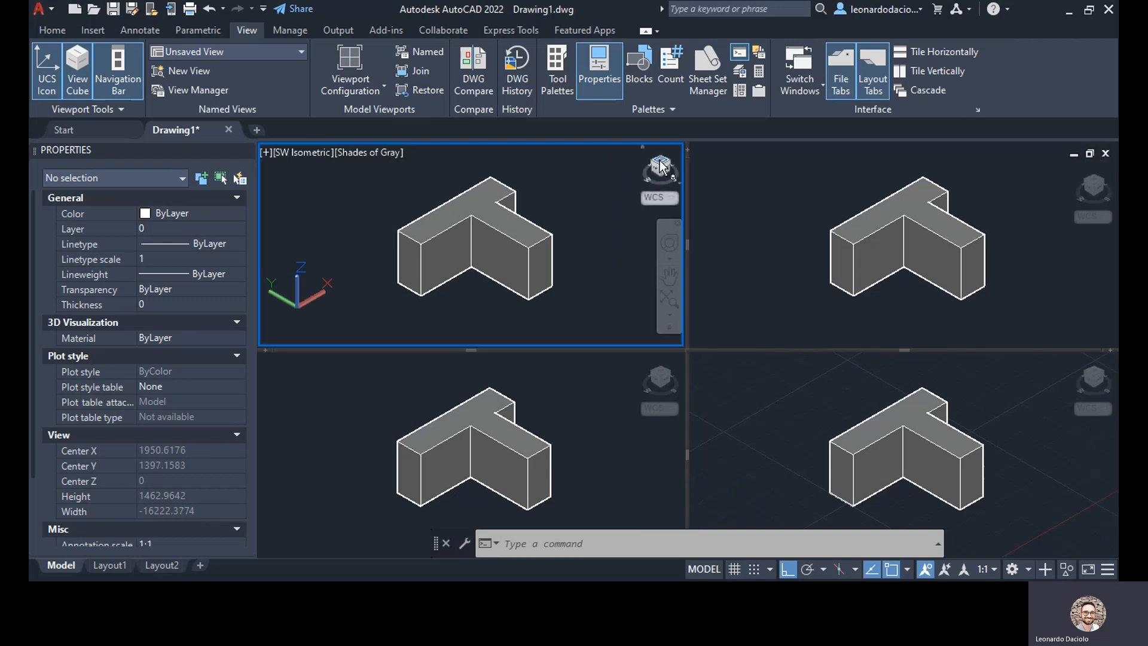
left_click(660, 164)
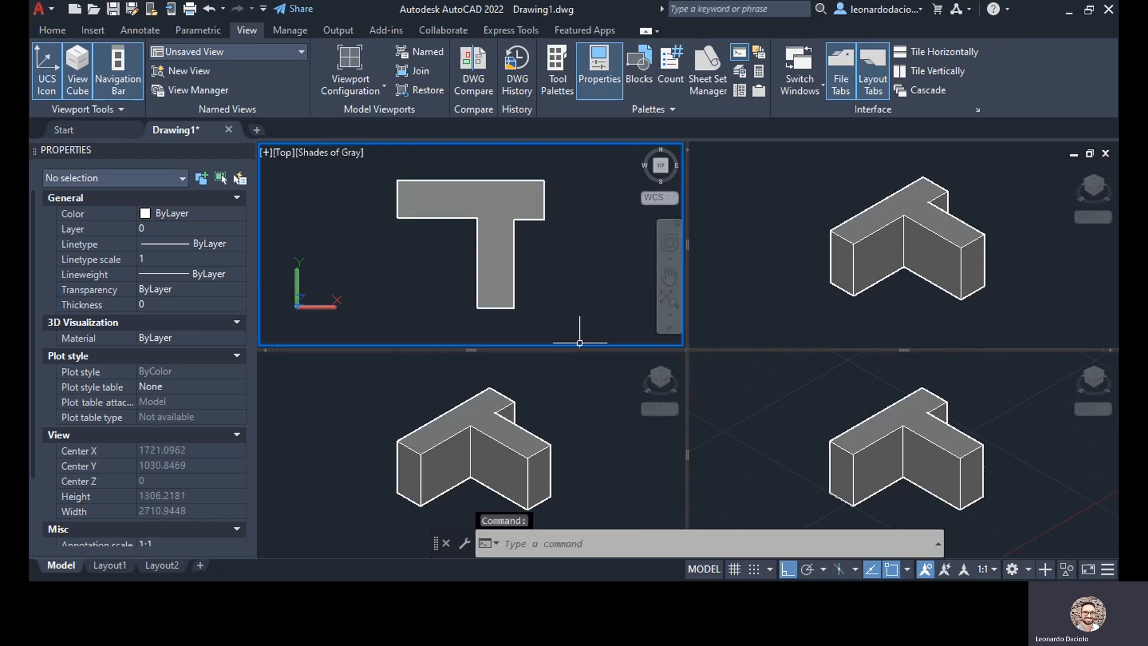
- Activate the upper-right viewport and set it to the Left view of the T-shaped solid
left_click(755, 320)
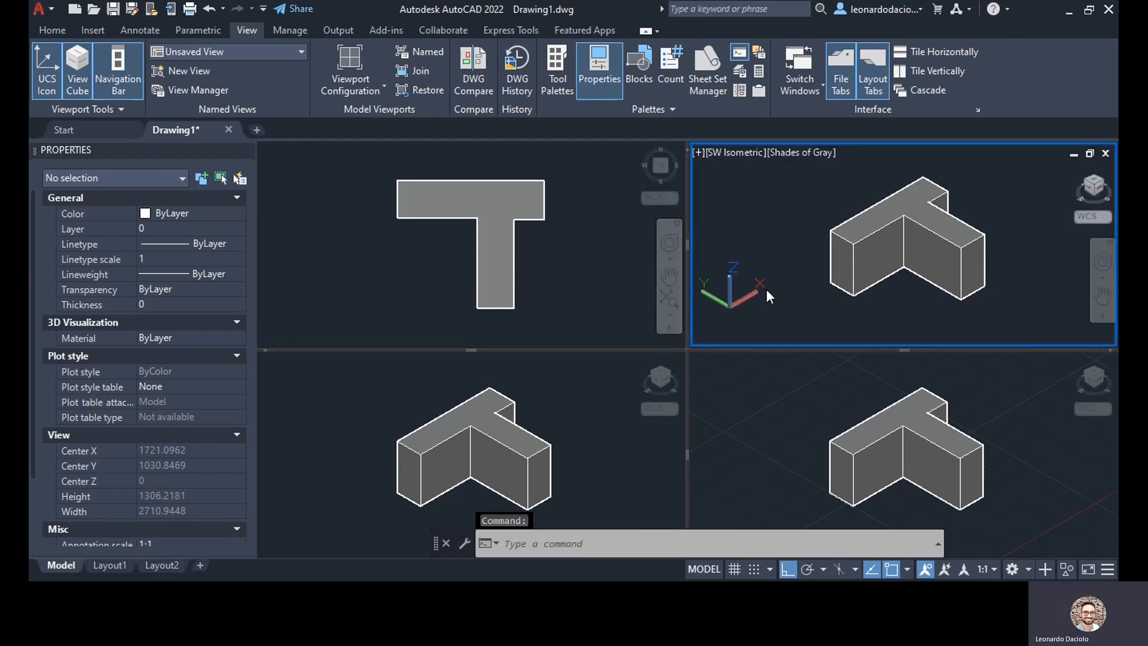
left_click(1092, 194)
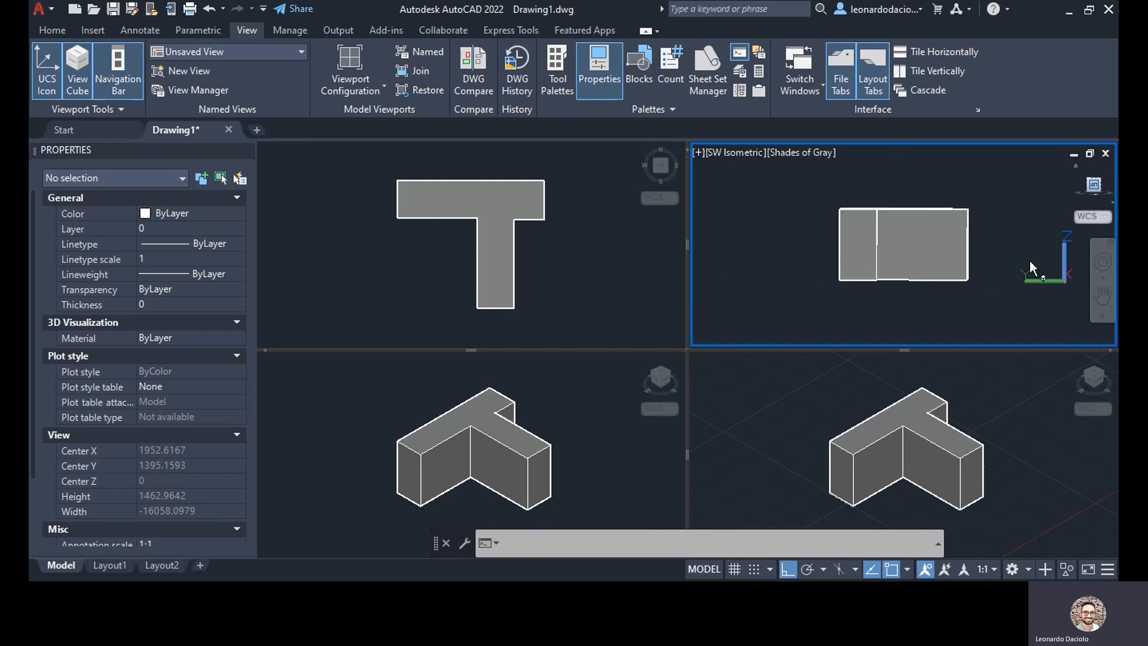
- Set the upper-left viewport to the Right view and the lower-left viewport to the Top view
left_click(613, 399)
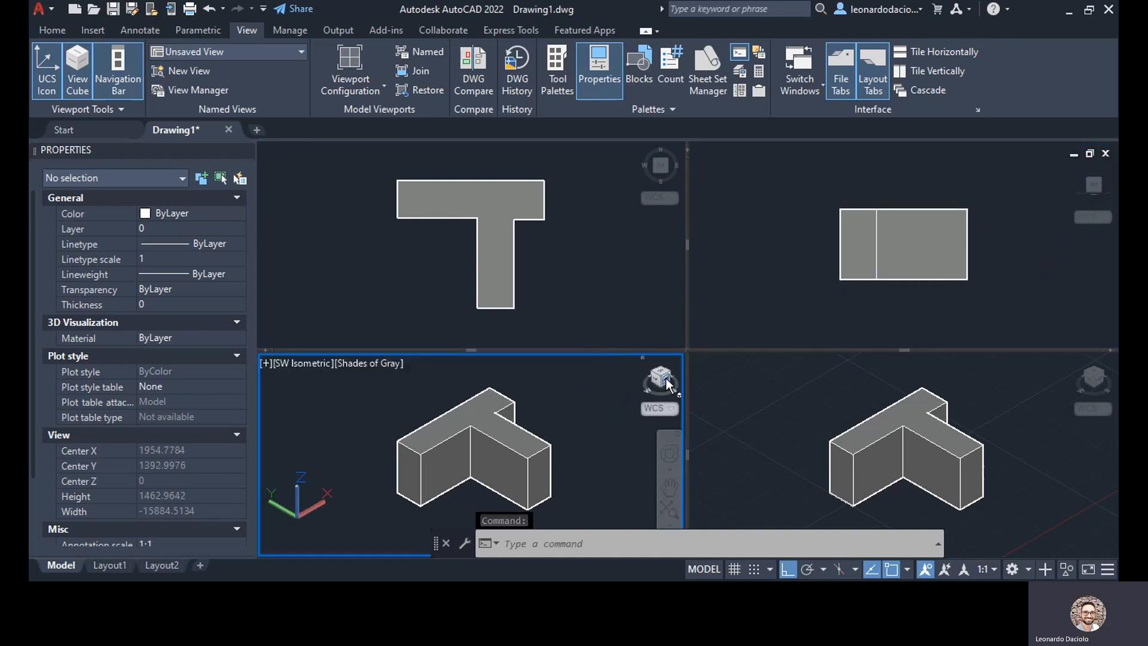
left_click(616, 288)
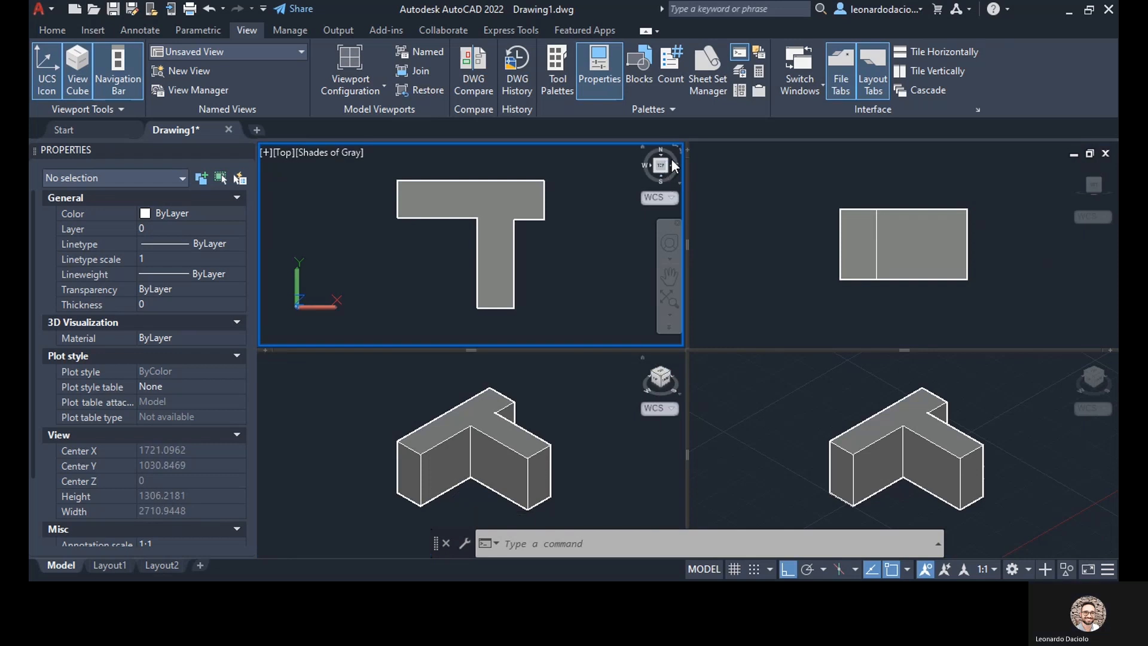
left_click(671, 165)
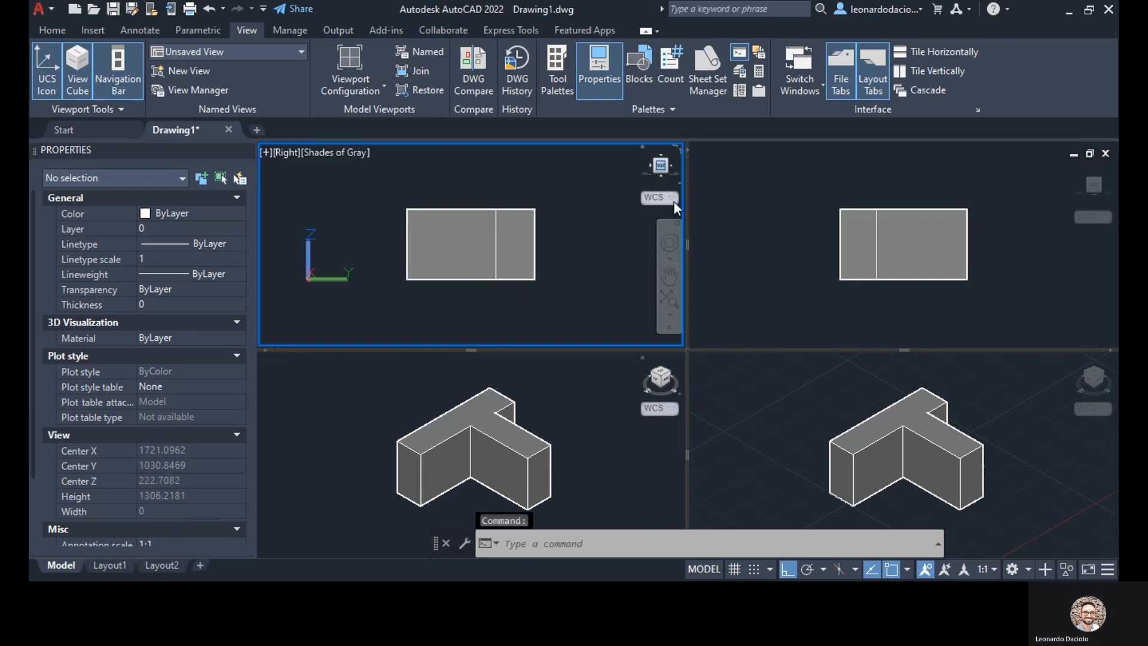
left_click(597, 407)
left_click(663, 375)
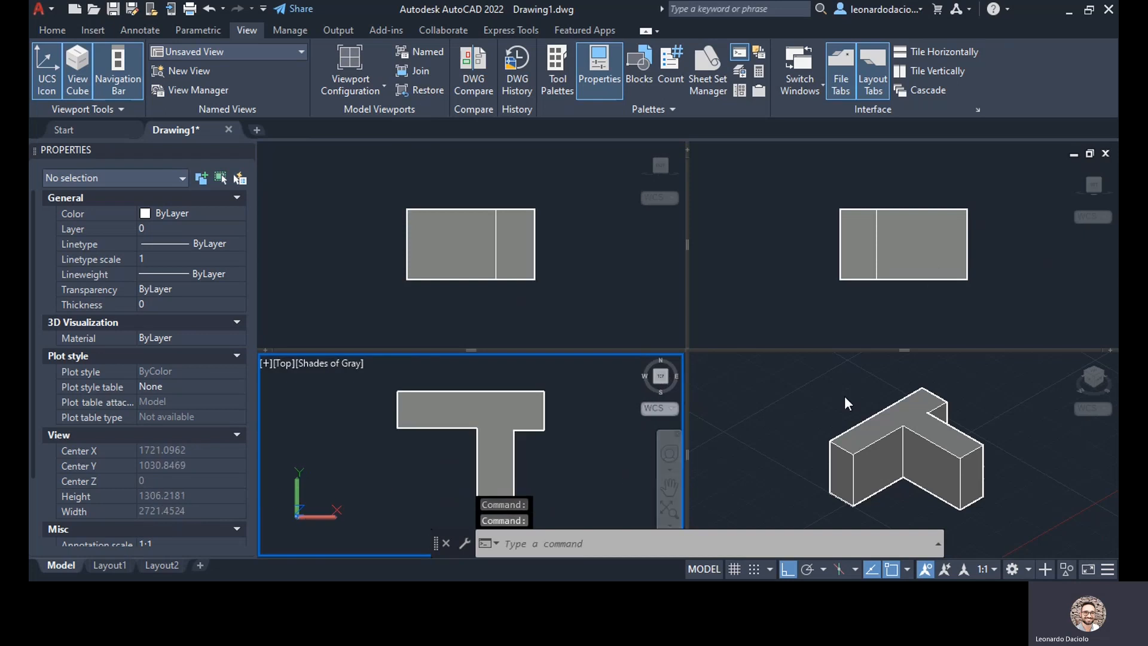
- Try the Back view in the upper-left viewport, and return it to the Right view
left_click(592, 321)
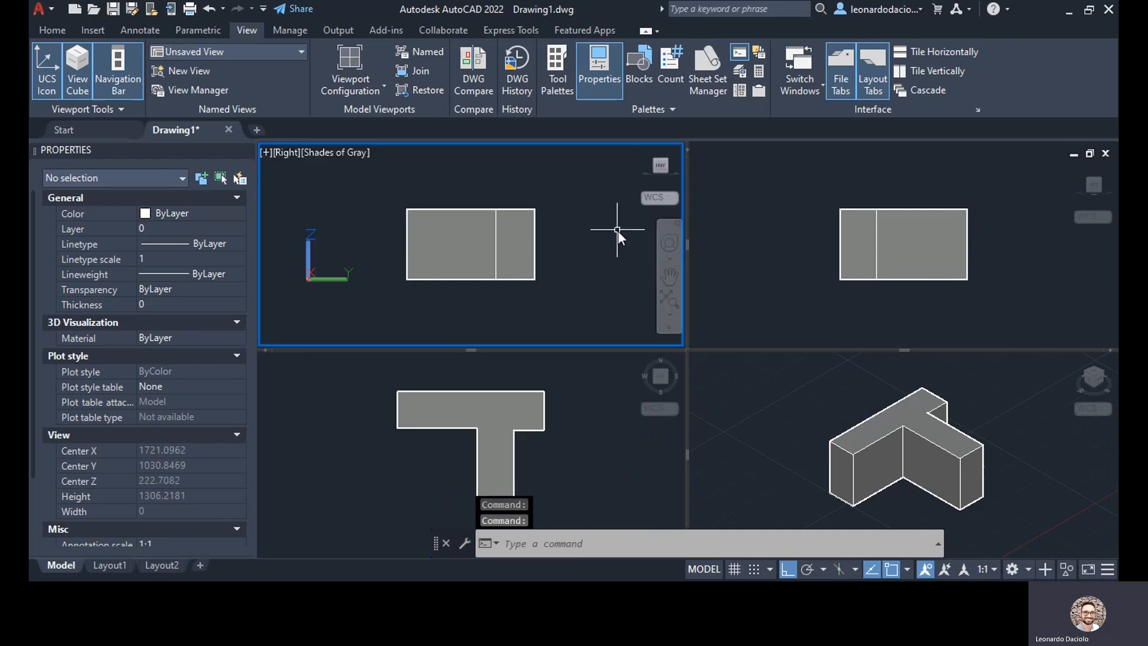
left_click(671, 166)
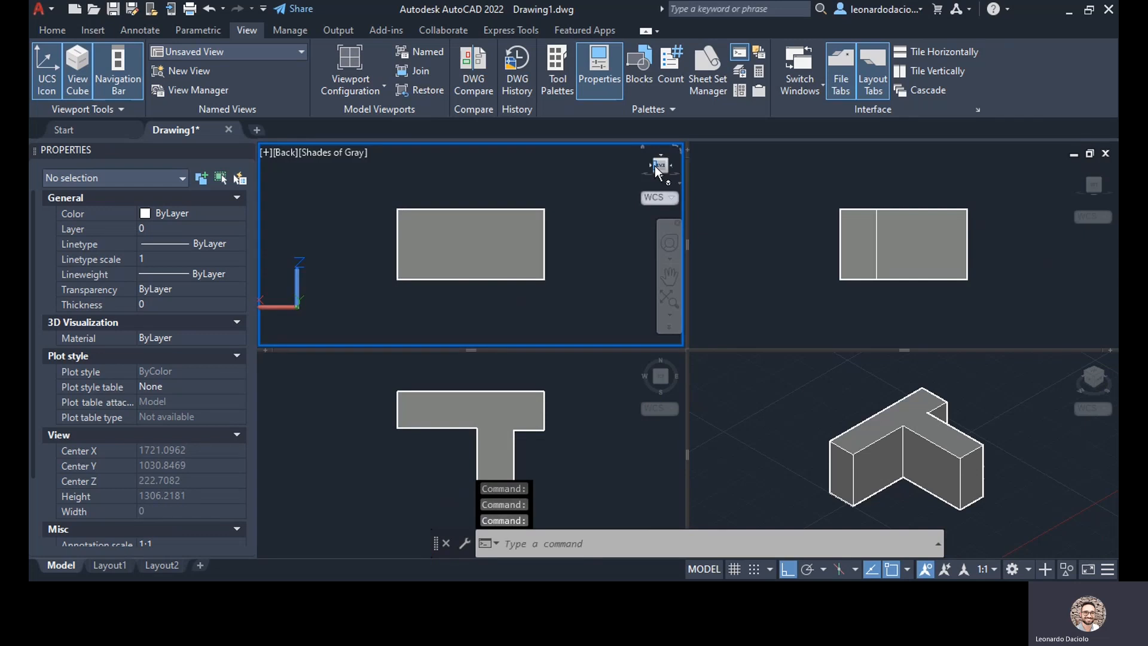
left_click(651, 167)
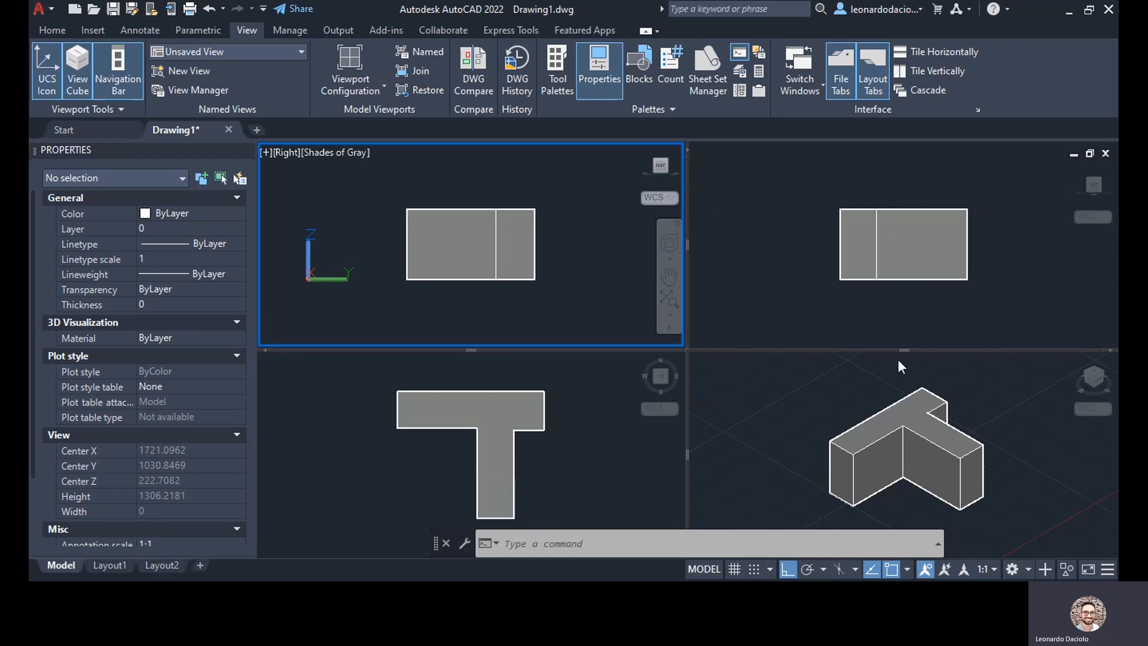
- Working in the SW Isometric viewport, press-pull the left end face of the T's crossbar outward to lengthen that arm
left_click(844, 398)
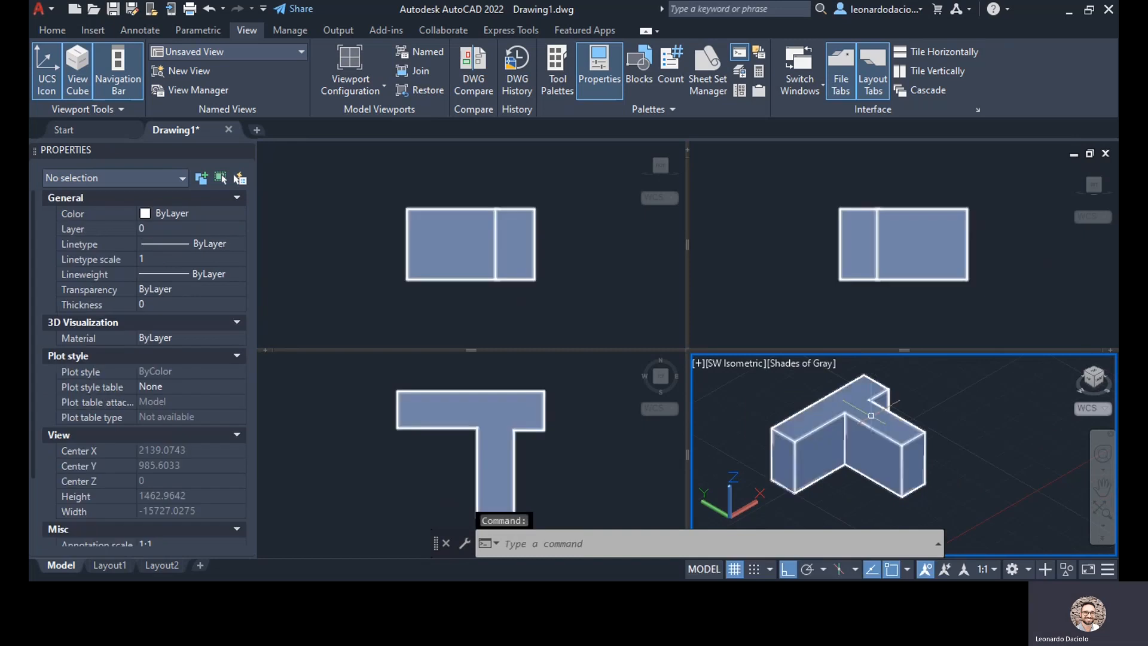
middle_click_drag(880, 439, 888, 440)
left_click_drag(888, 440, 882, 448)
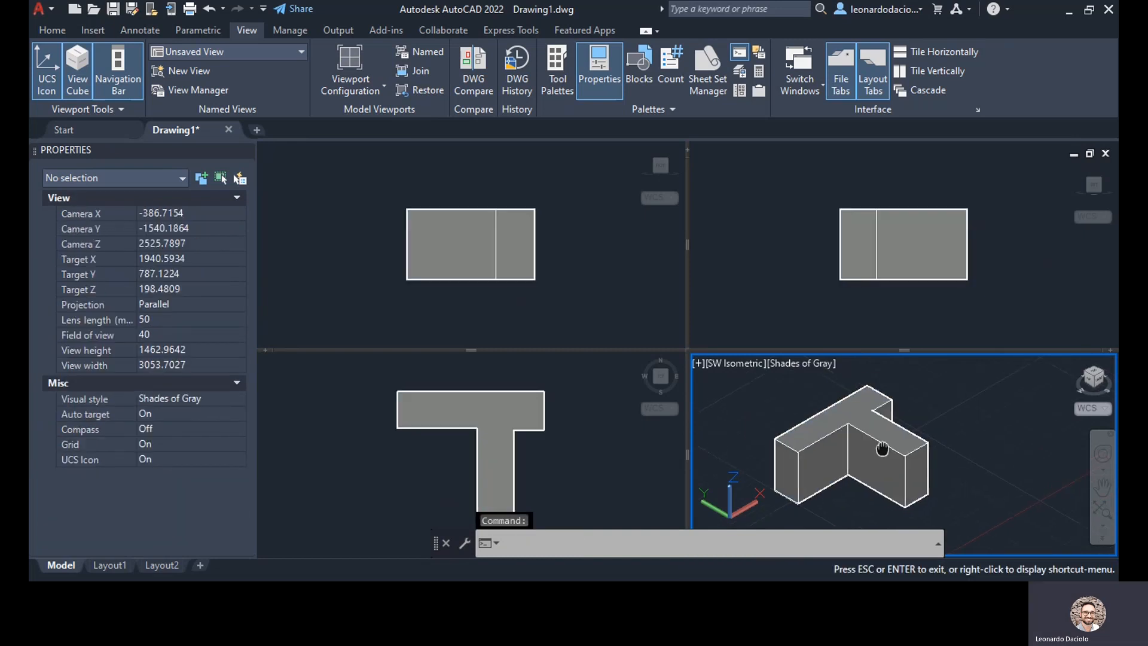
key("Escape")
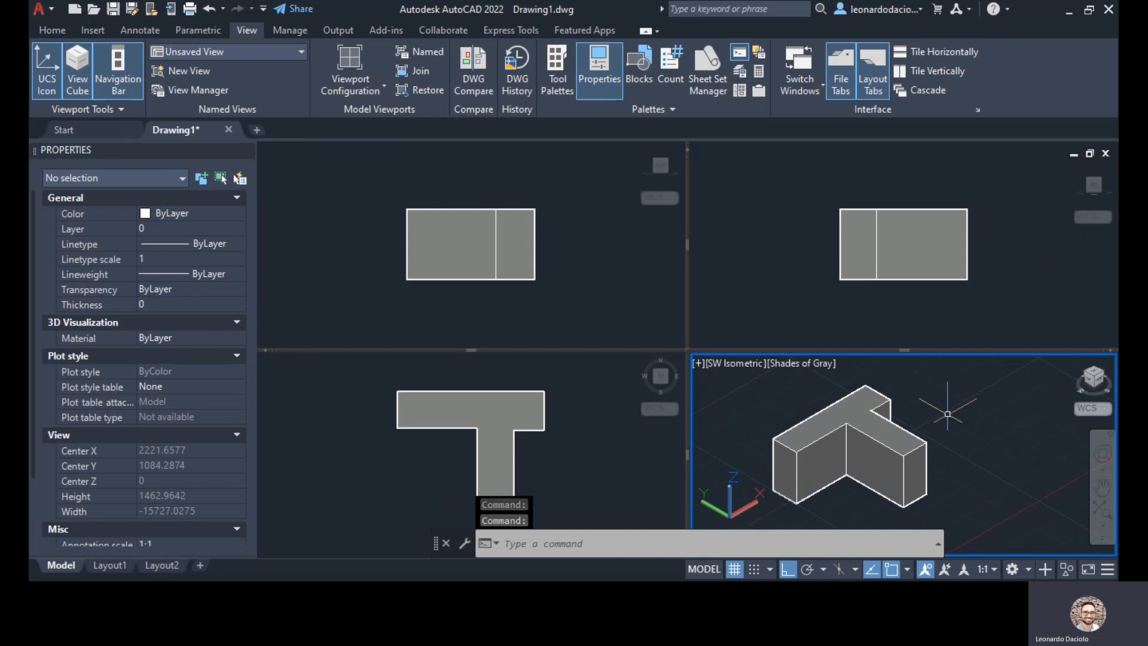
type("pres")
key("Return")
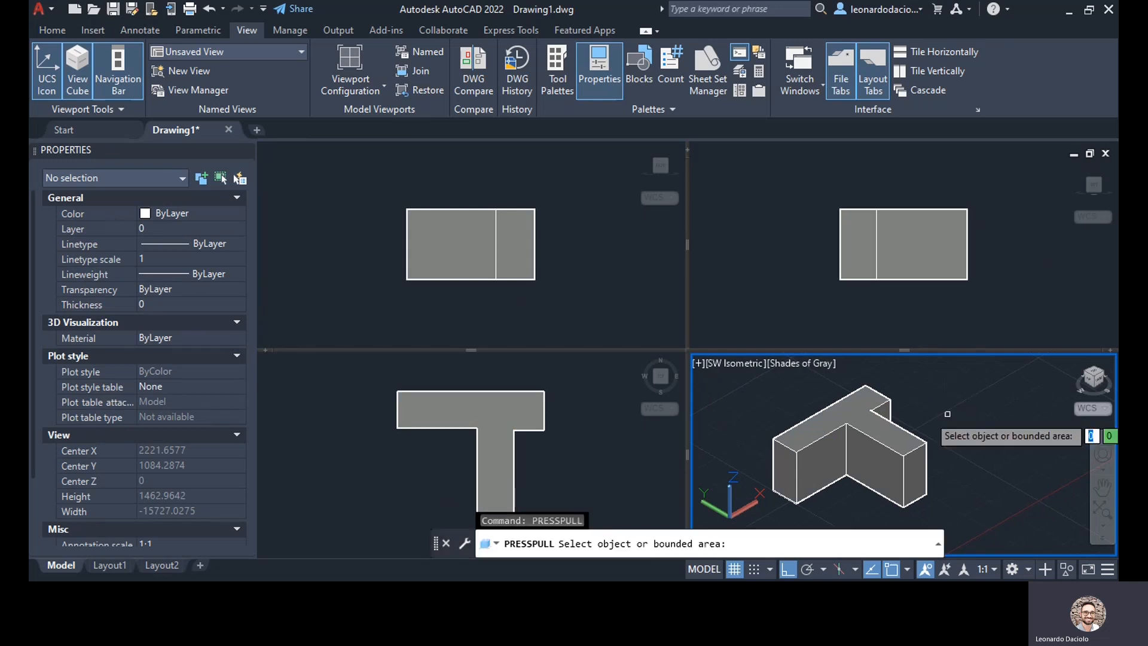
left_click(784, 475)
left_click(770, 499)
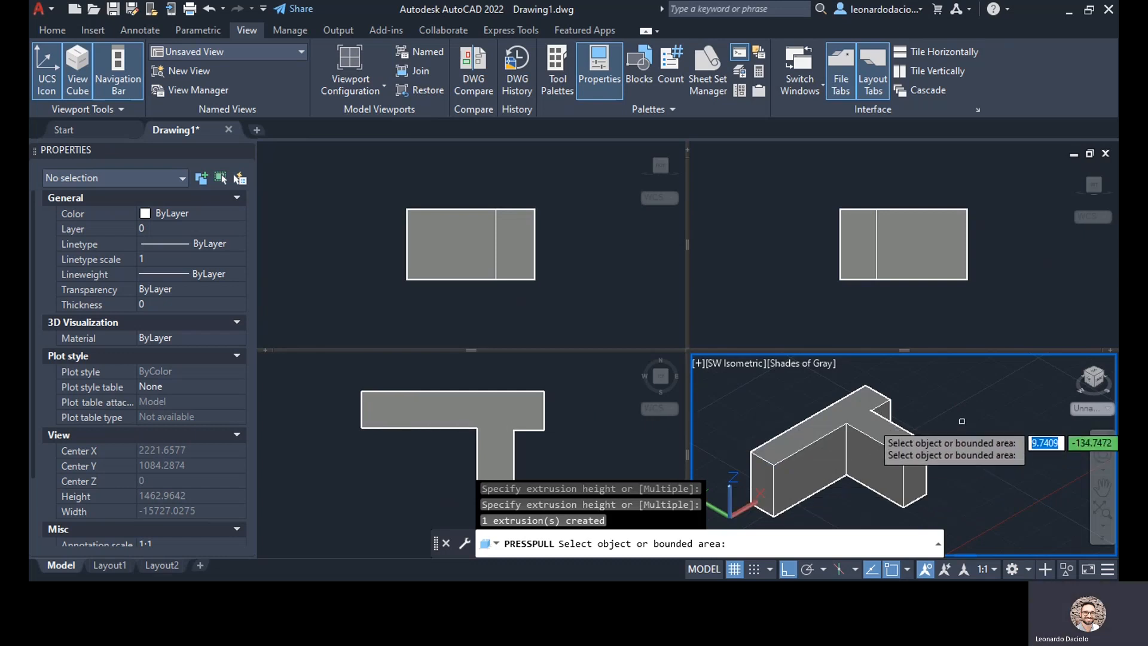
key("Return")
- Activate the upper-left viewport and set it to the Front view of the solid
middle_click_drag(838, 466, 917, 446)
left_click(596, 192)
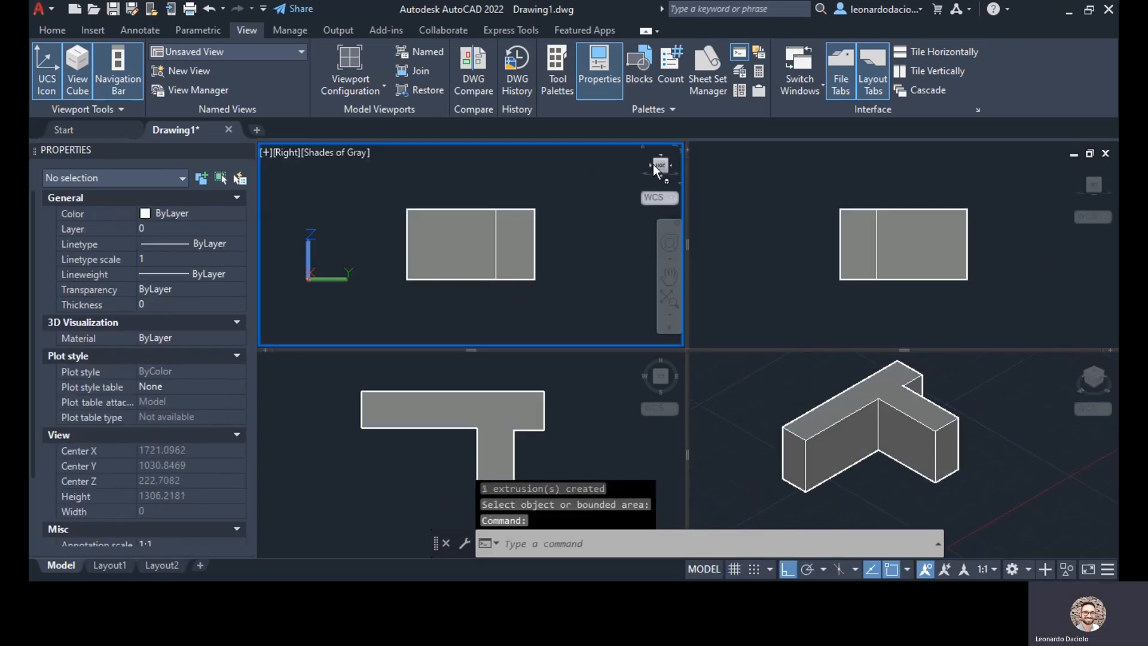
left_click(650, 165)
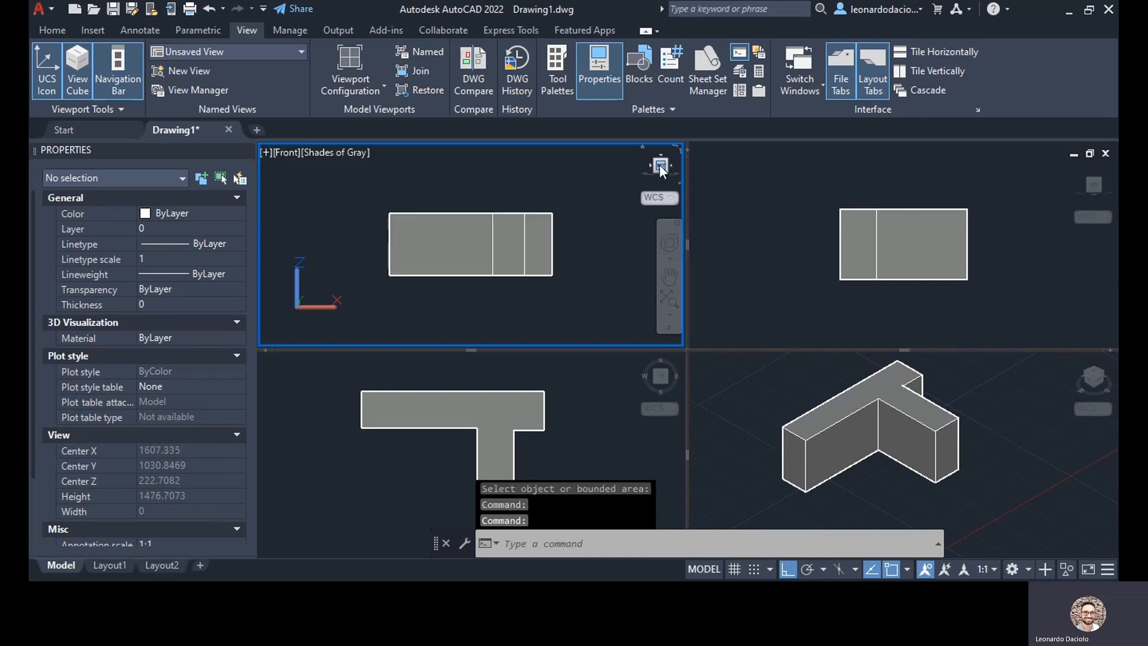
- In the SW Isometric viewport, press-pull the crossbar's left end face inward, and pull it back outward past its previous position
left_click(1043, 469)
middle_click_drag(975, 426, 972, 444)
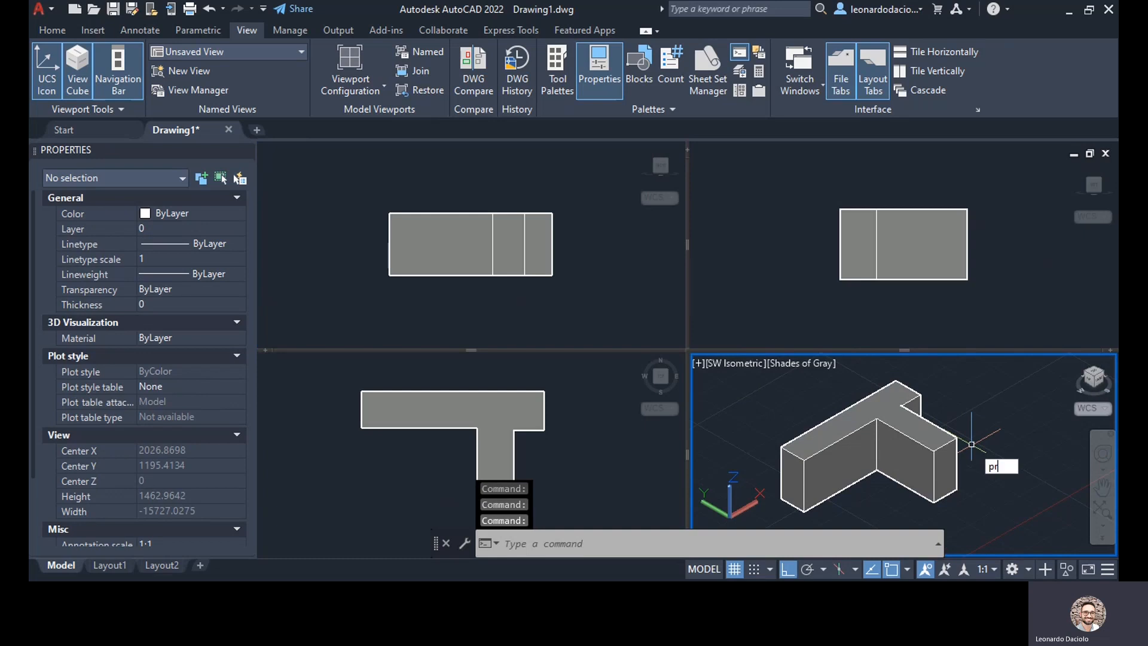
key("Return")
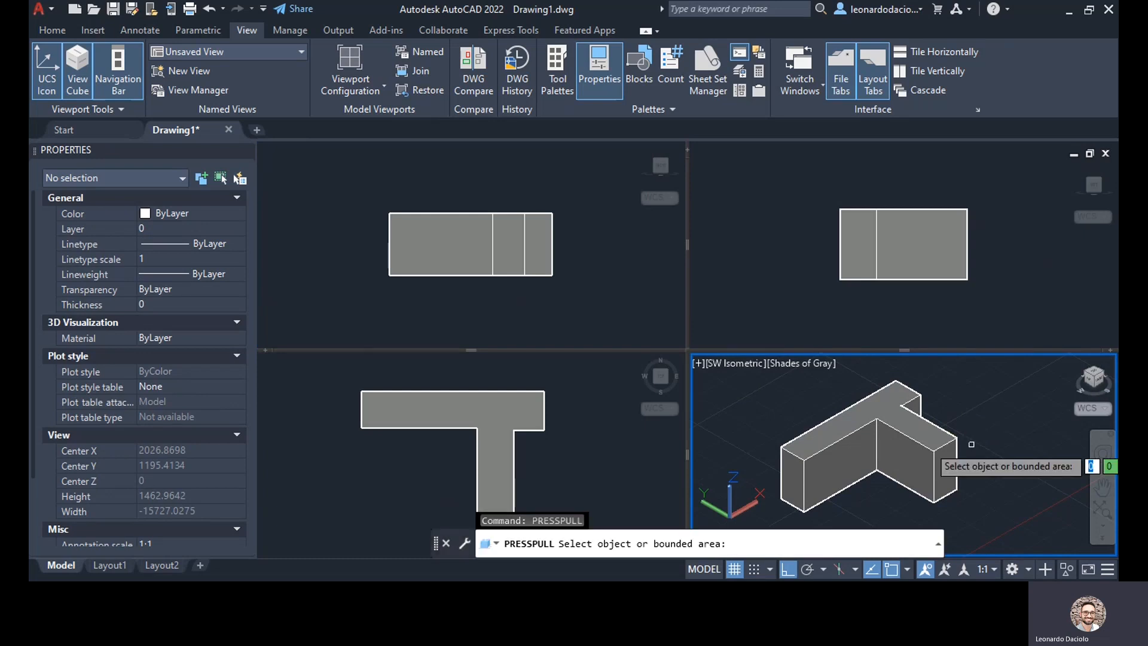
left_click(796, 468)
left_click(824, 448)
left_click(816, 453)
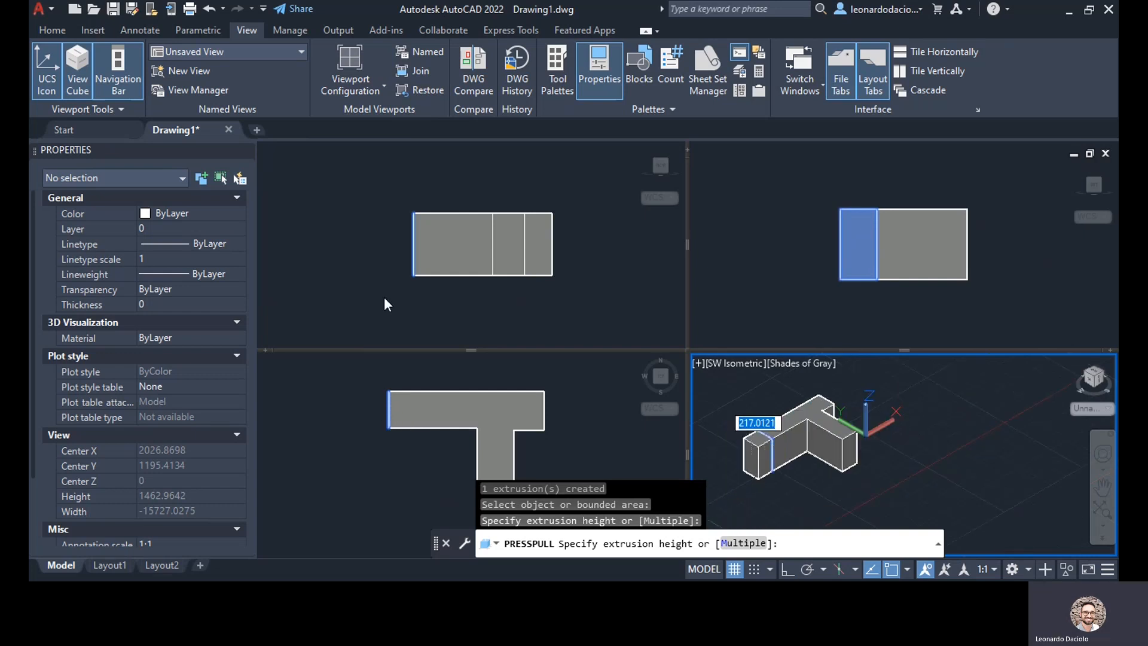
left_click(753, 481)
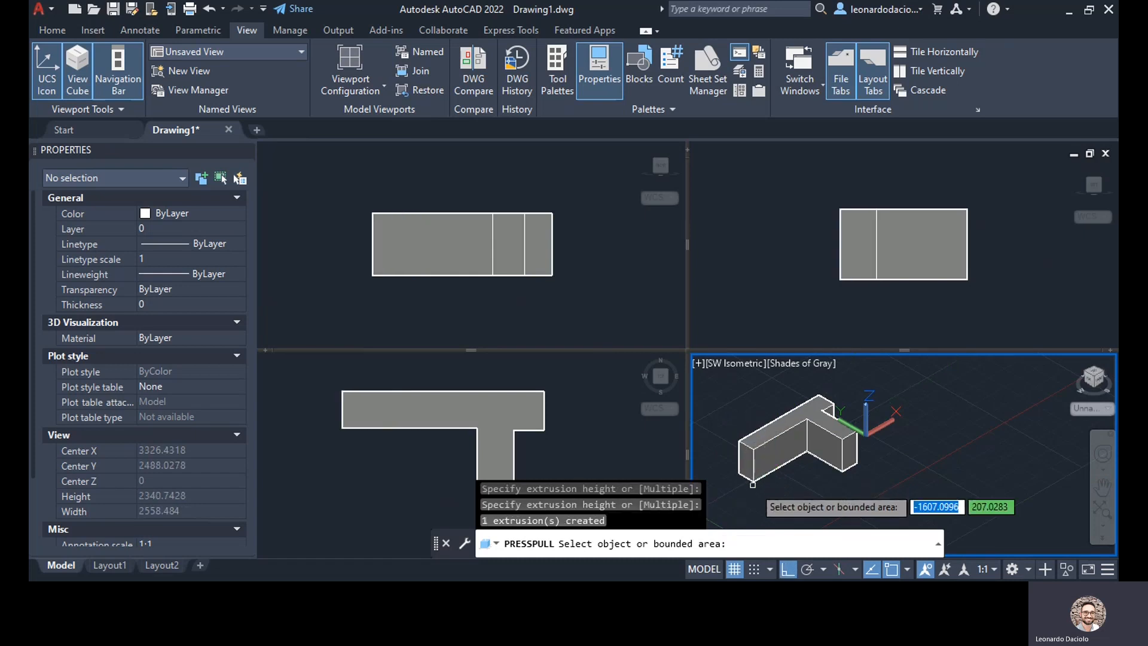
- Press-pull the crossbar's left end face inward to shorten the arm
scroll(813, 478, "up", 3)
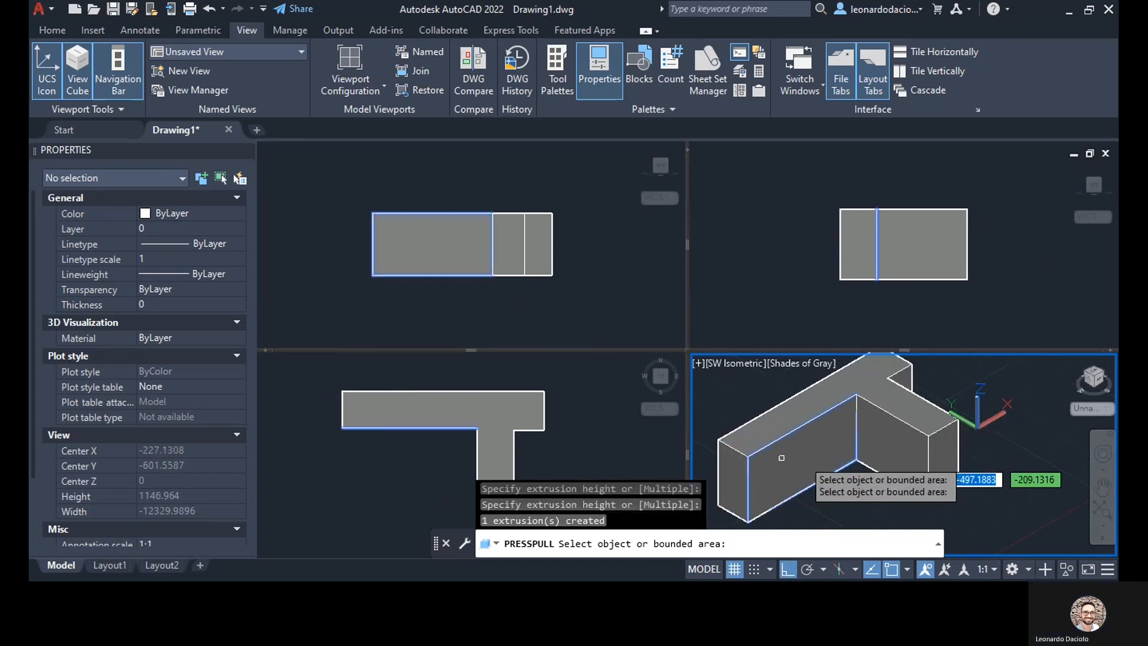
middle_click_drag(848, 469, 848, 432)
key("Escape")
scroll(886, 478, "down", 2)
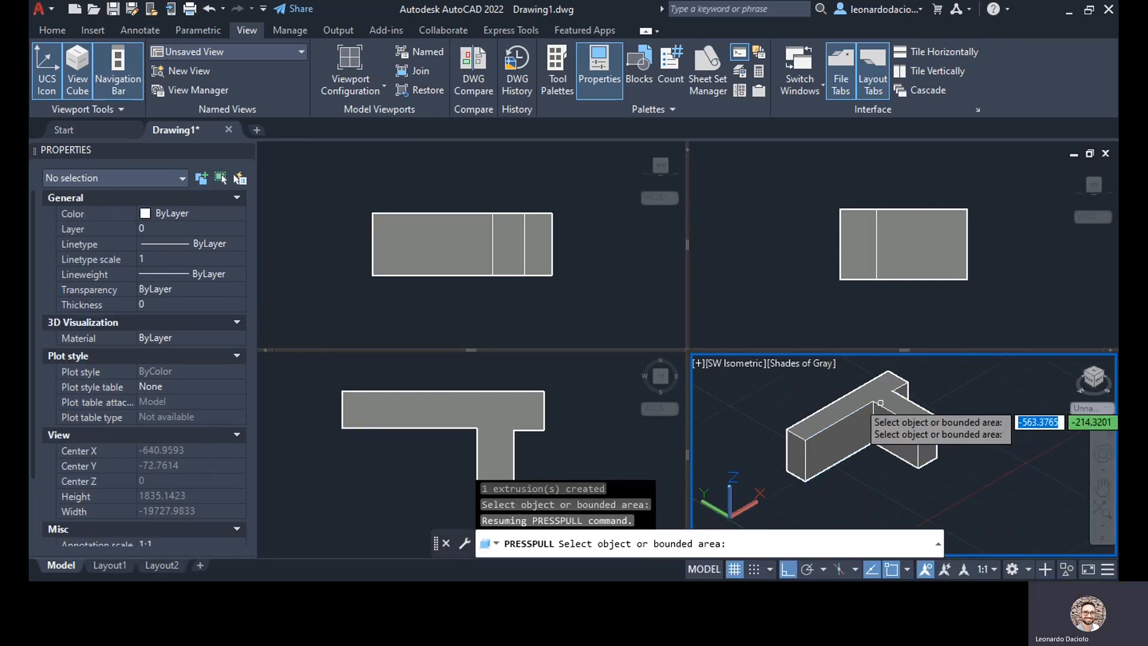
left_click(786, 457)
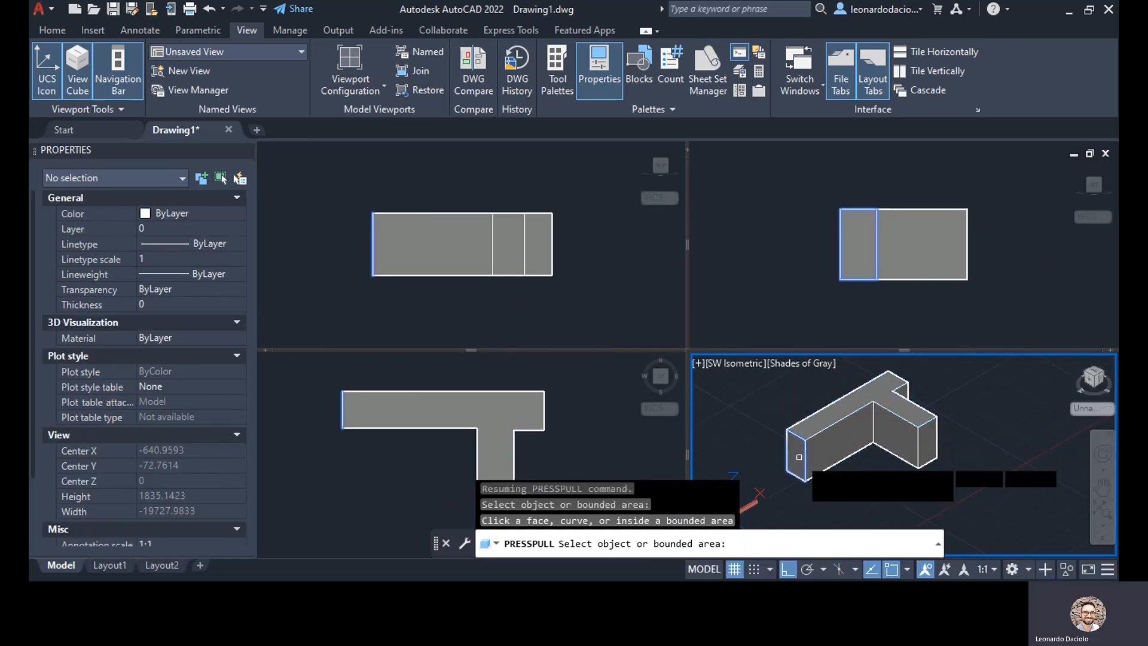
left_click(842, 436)
- Press-pull the end face of the T's stem outward, and push it back inward to make the stem shorter
scroll(933, 445, "up", 2)
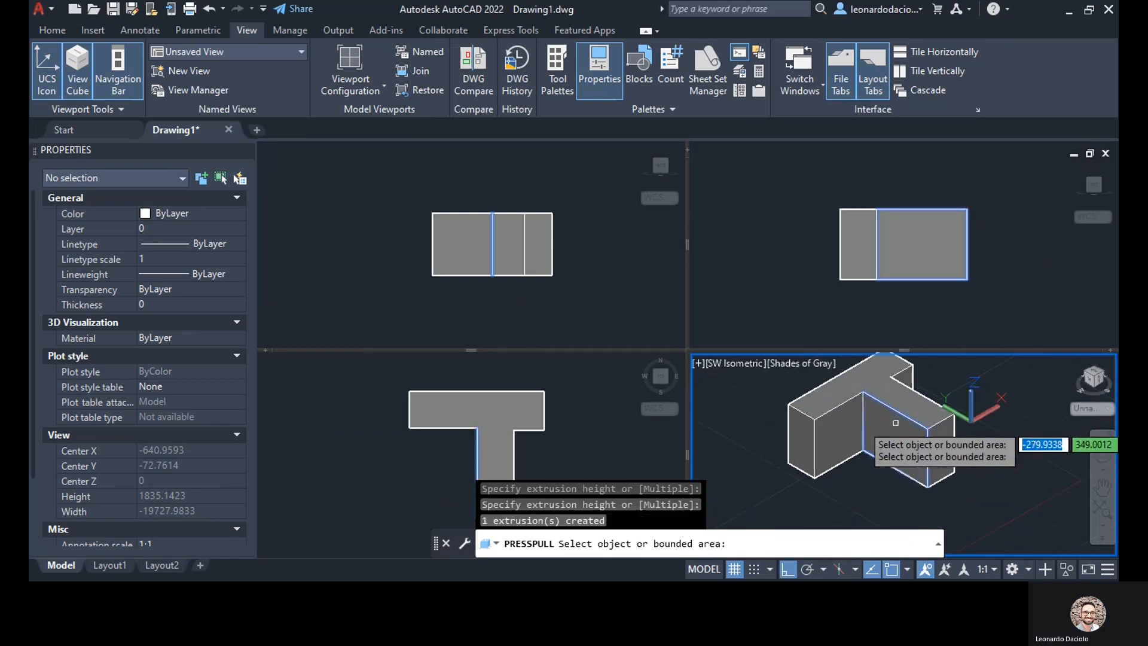
left_click(946, 447)
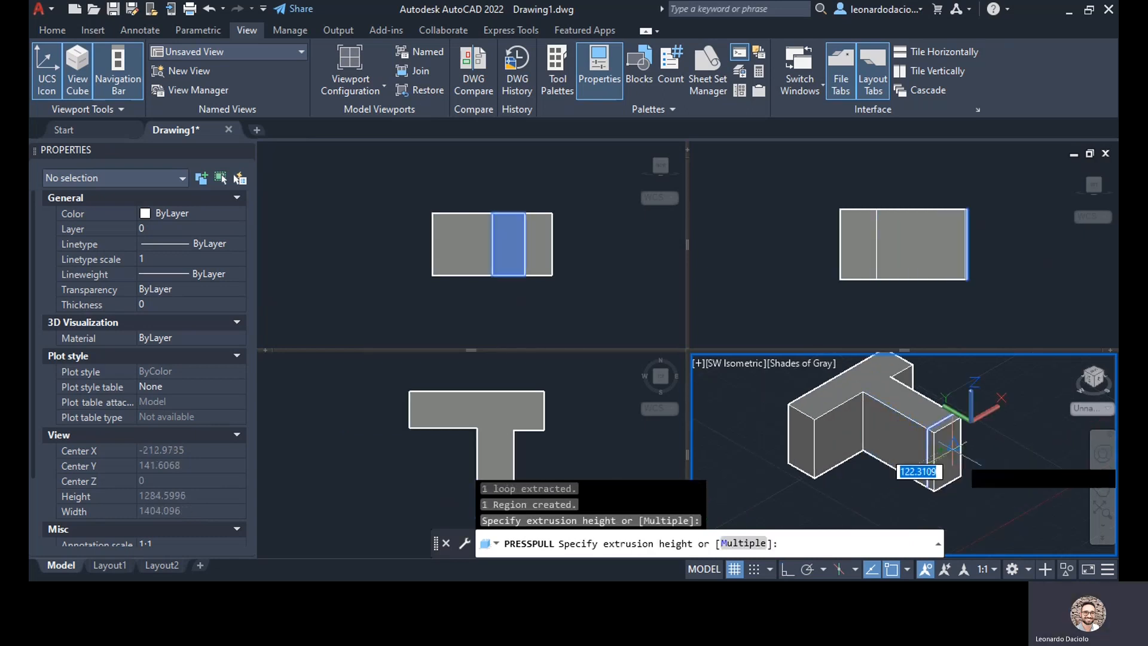
left_click(992, 480)
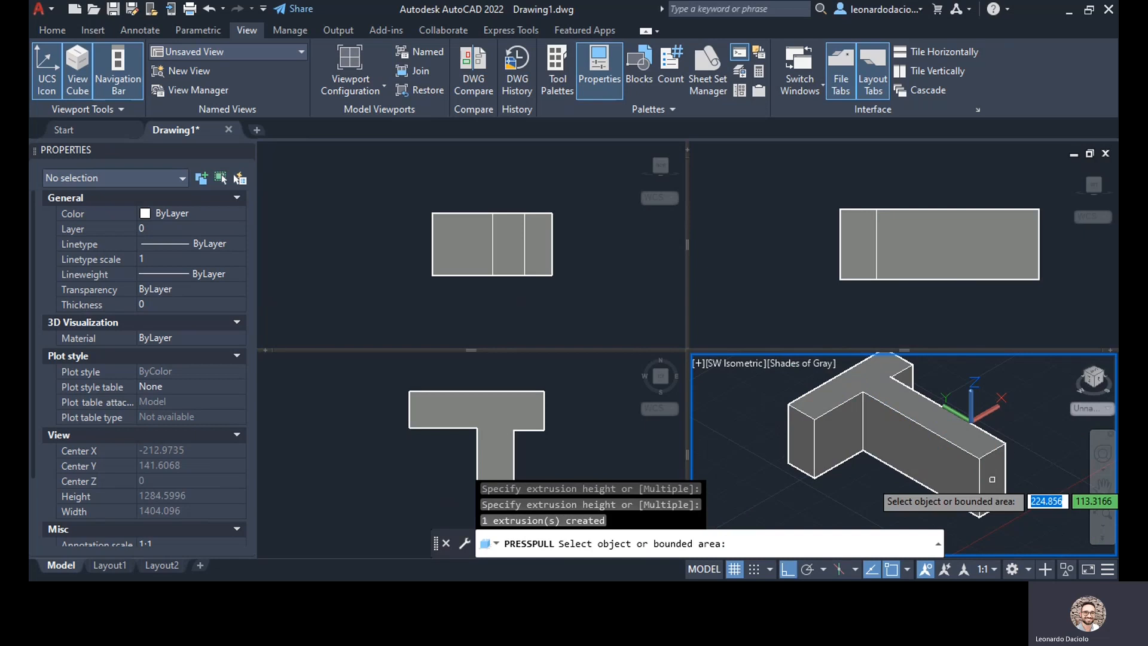
left_click(992, 479)
left_click(992, 480)
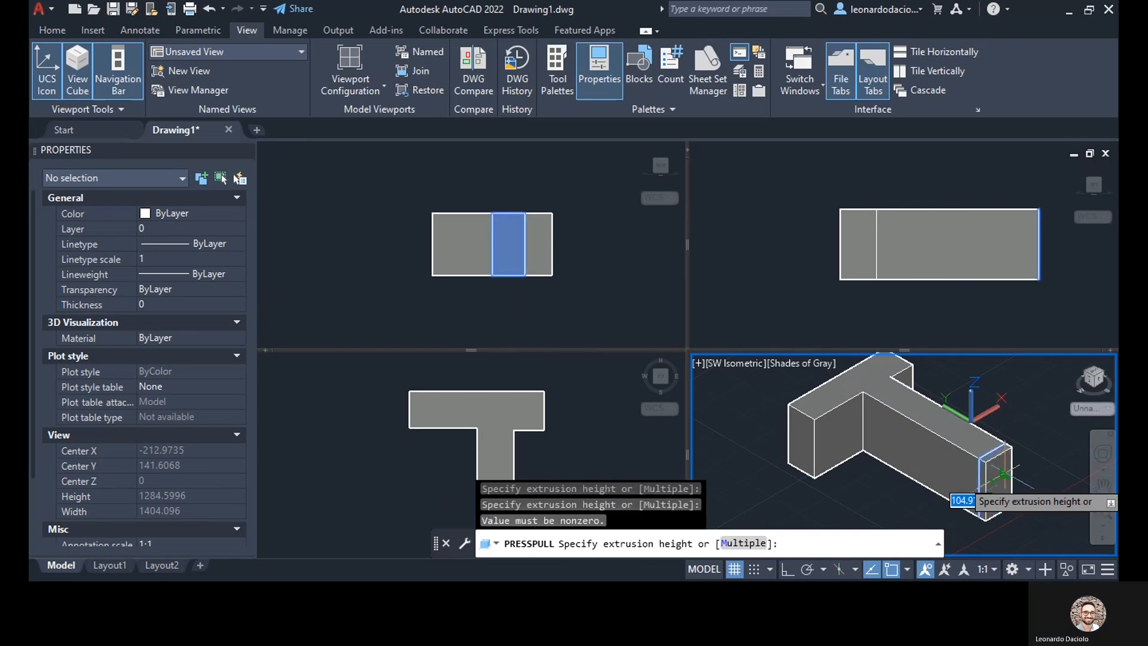
left_click(937, 453)
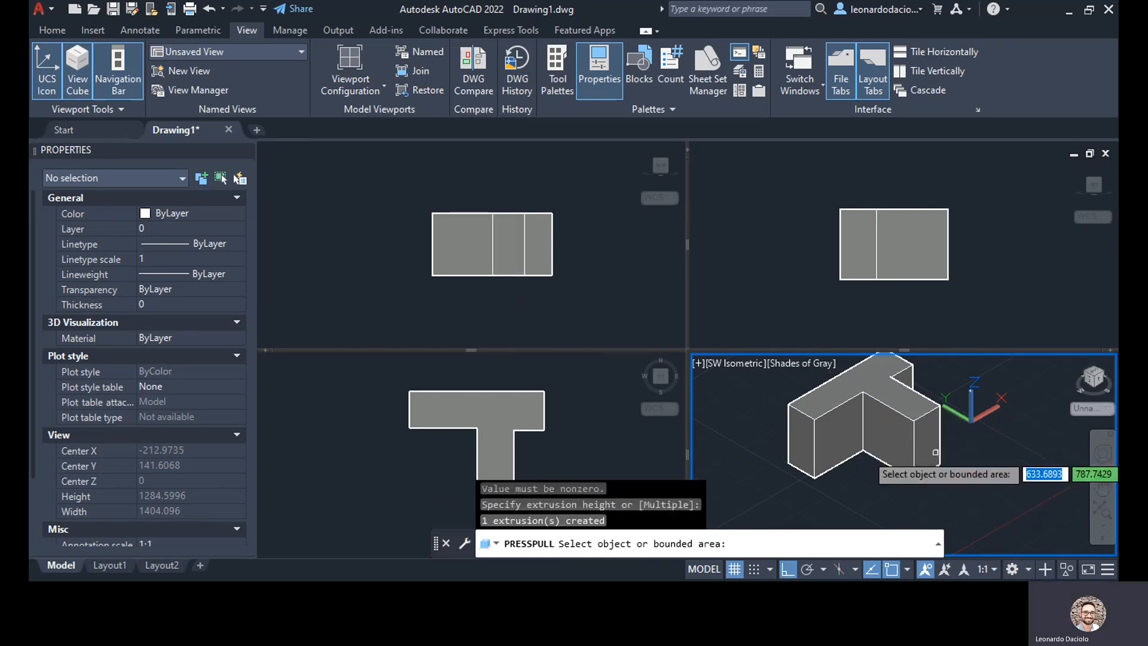
- Press-pull the solid's top face downward, raise it to make the solid taller, and end the command
middle_click_drag(892, 414, 857, 460)
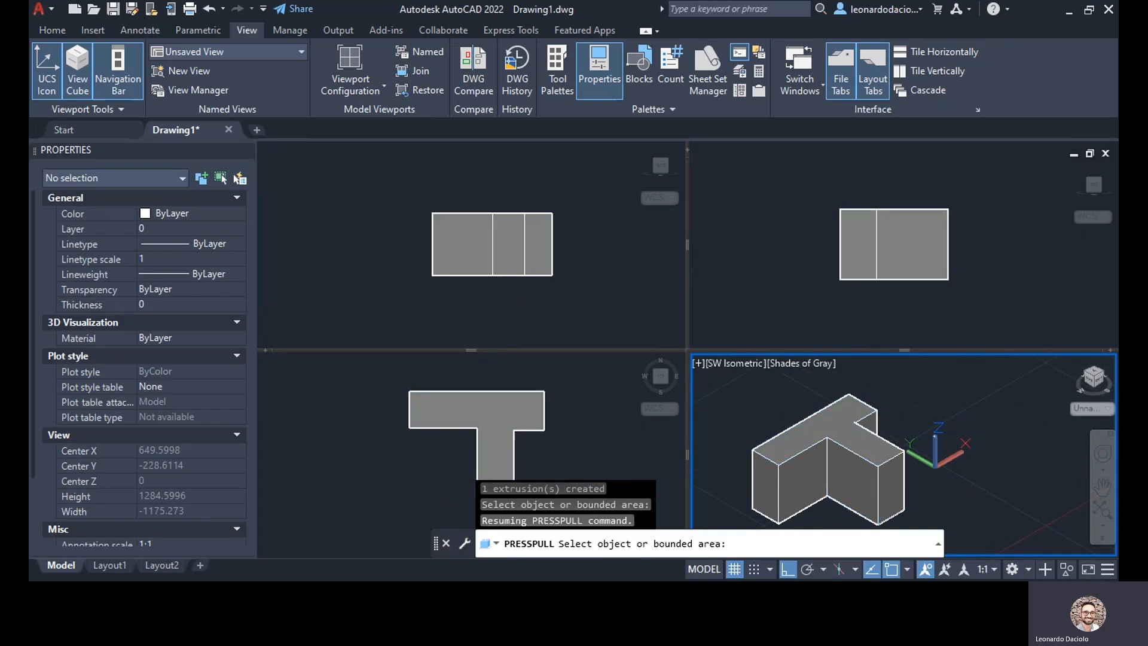
left_click(841, 436)
left_click(850, 445)
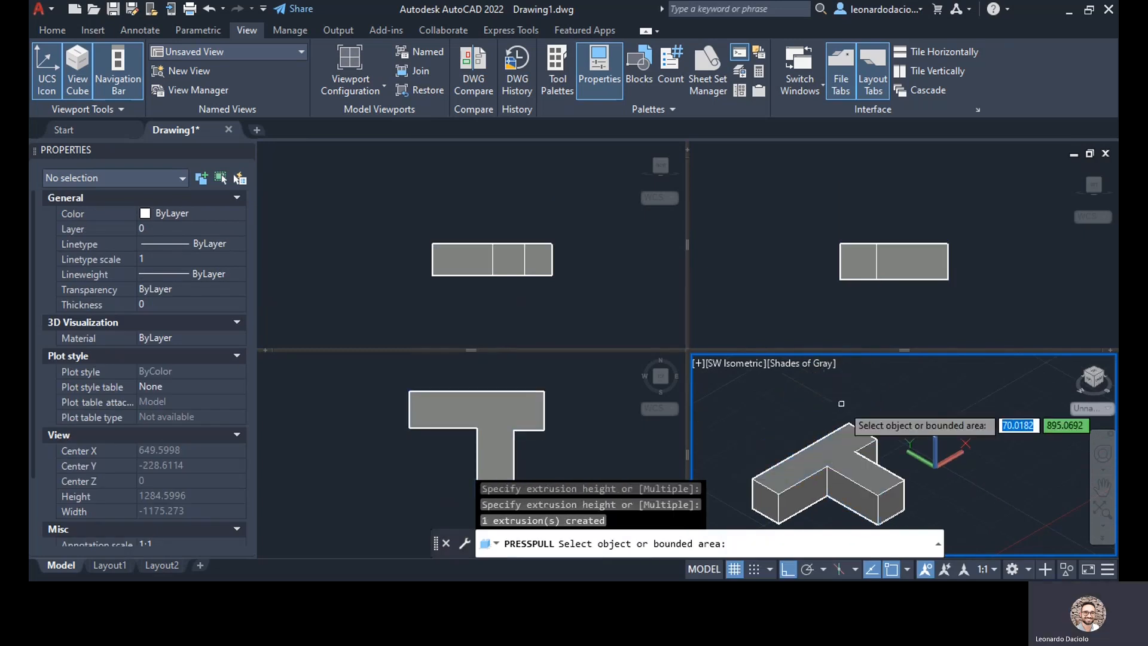
left_click(849, 453)
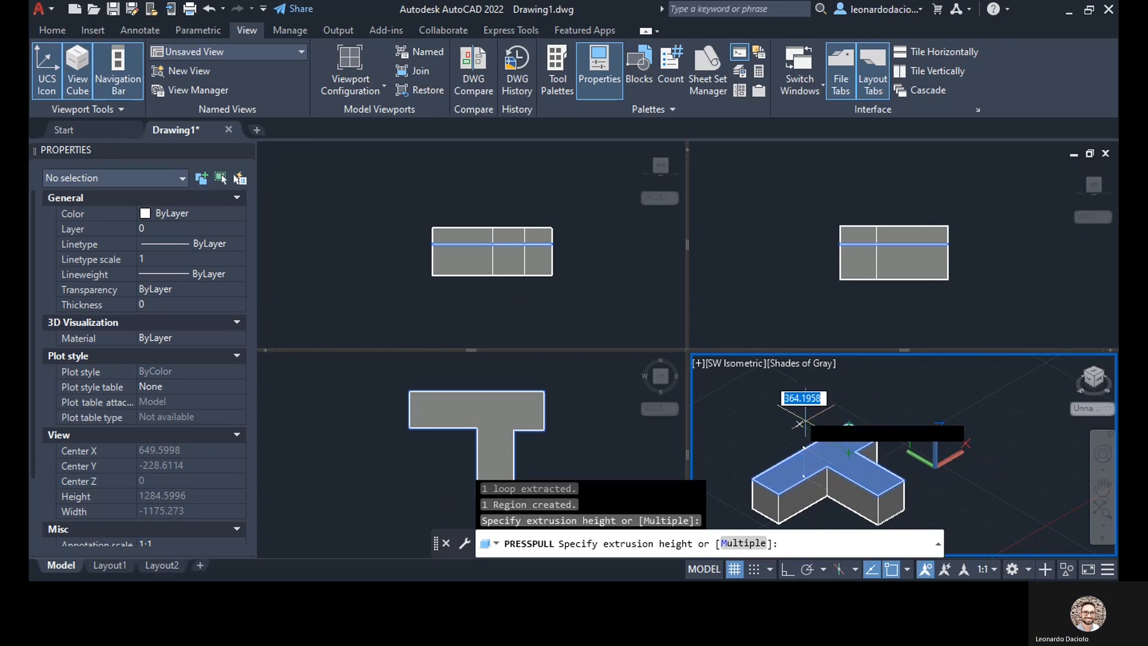
left_click(797, 428)
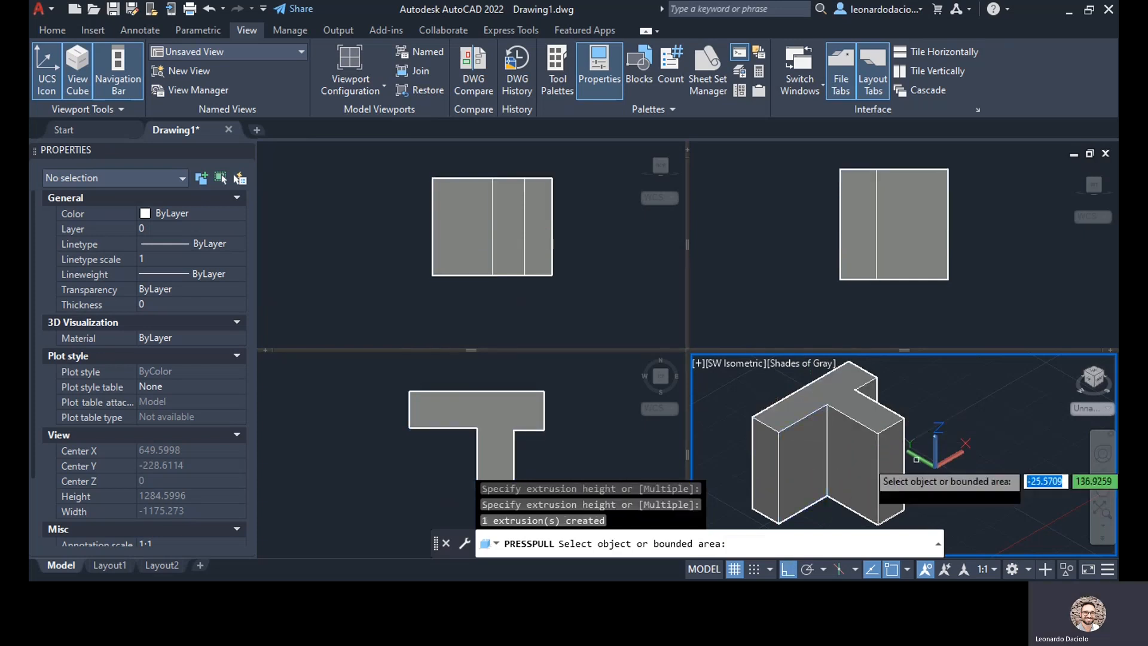
scroll(861, 464, "down", 4)
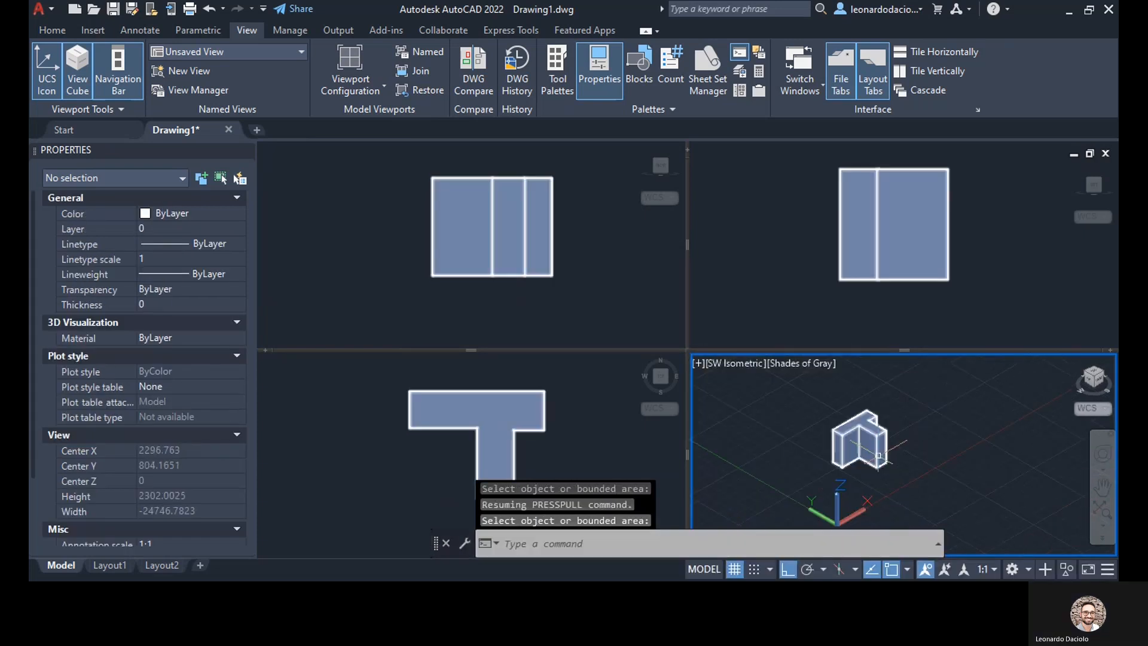
- Activate the upper-left viewport and refit its Front view to the reshaped solid
left_click(559, 320)
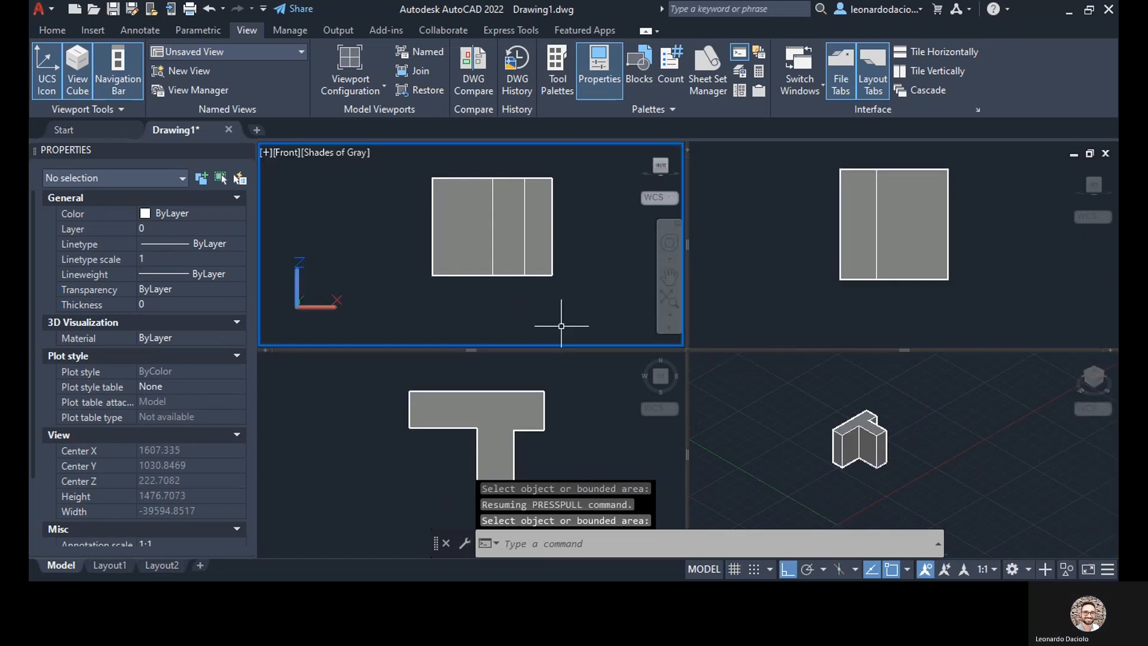
left_click(659, 167)
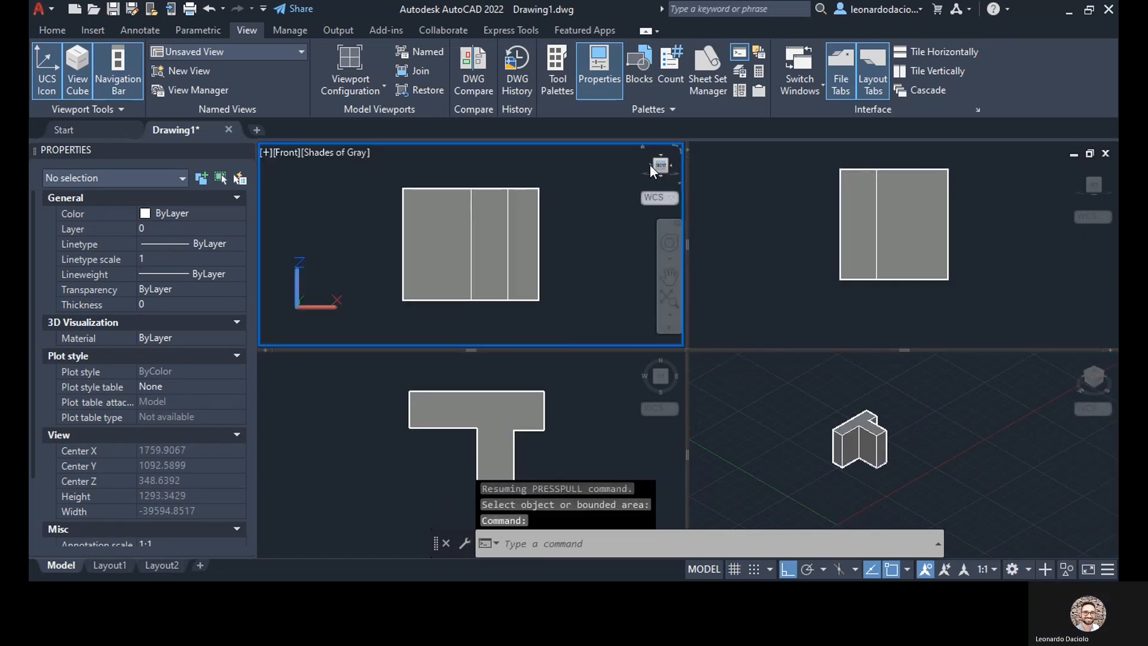
- Refit the Top view and the Left view to the reshaped solid in their viewports
left_click(657, 375)
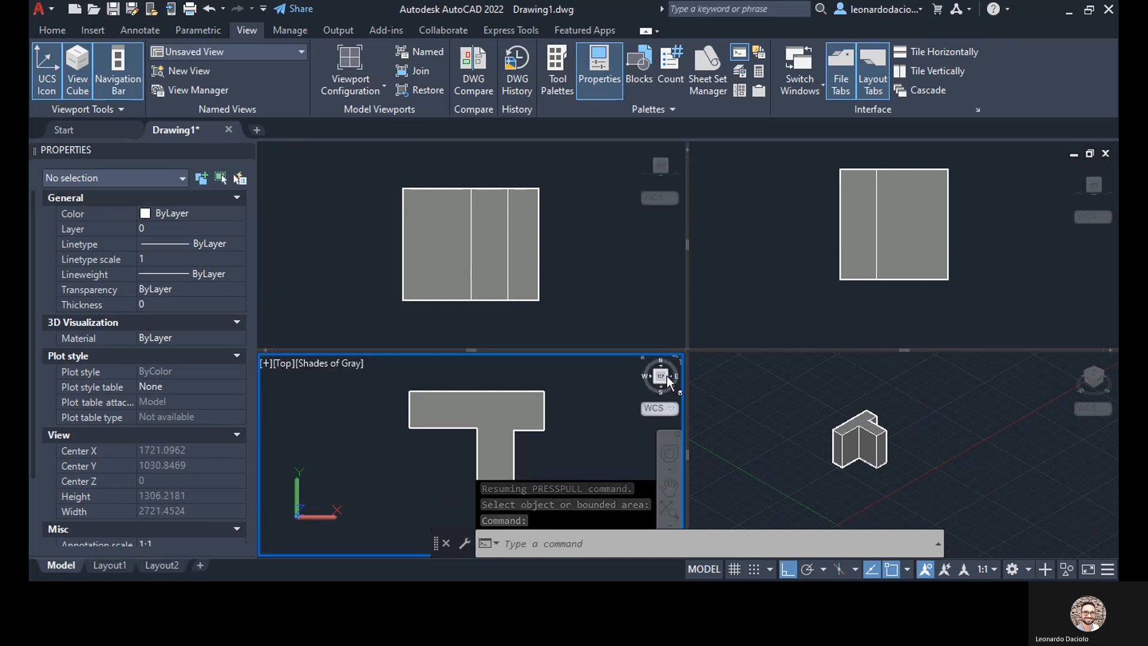
left_click(665, 378)
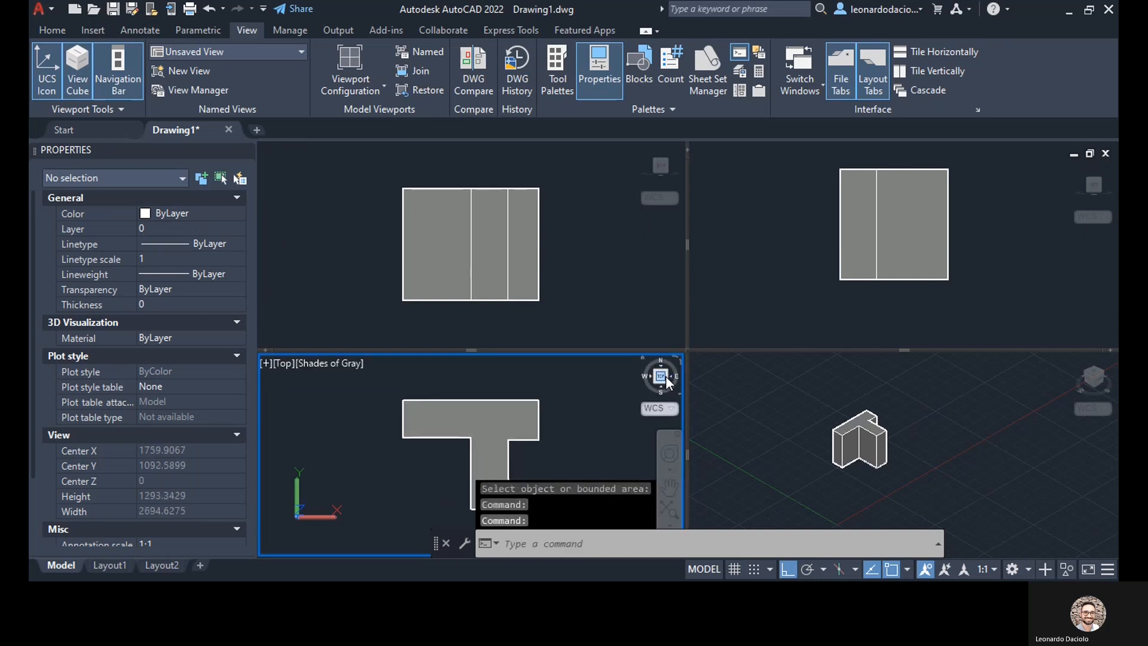
left_click(961, 223)
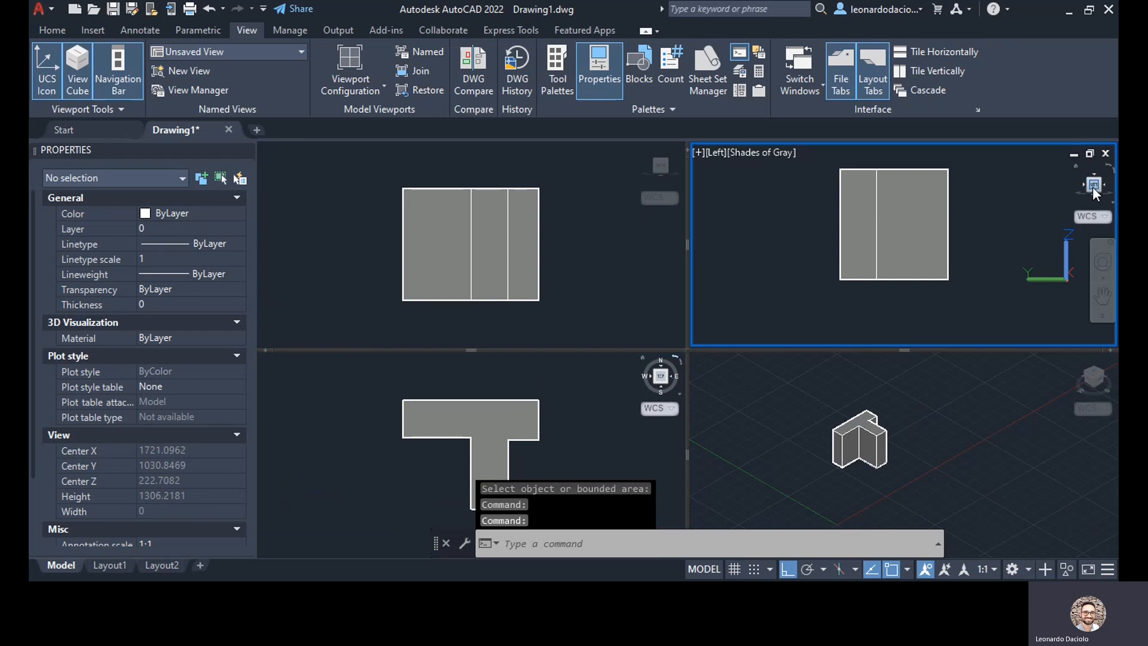
left_click(1092, 187)
- Activate the SW Isometric viewport and delete the T-shaped solid from the drawing
left_click(1009, 437)
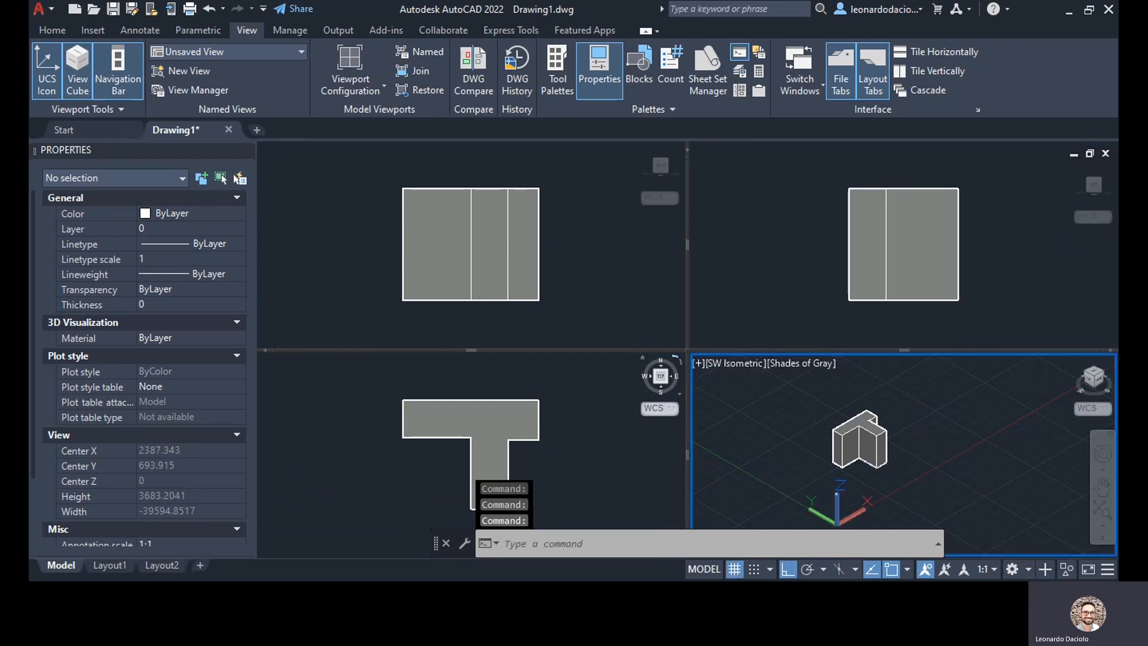
scroll(861, 454, "up", 4)
middle_click_drag(870, 438, 878, 464)
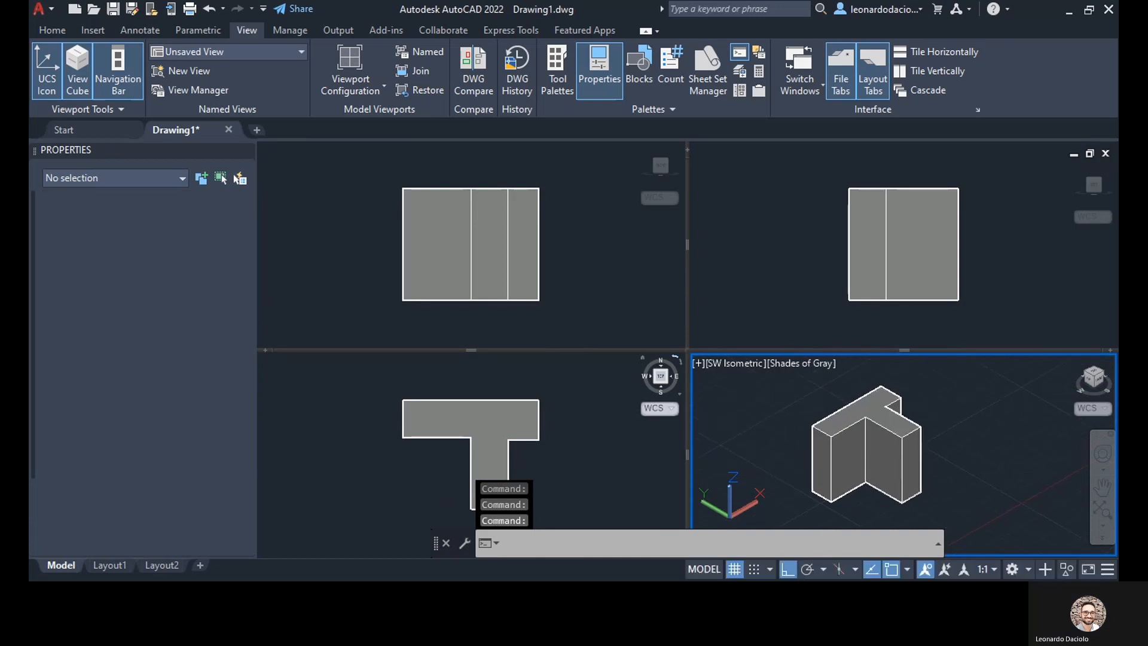
scroll(902, 442, "up", 4)
scroll(902, 442, "down", 3)
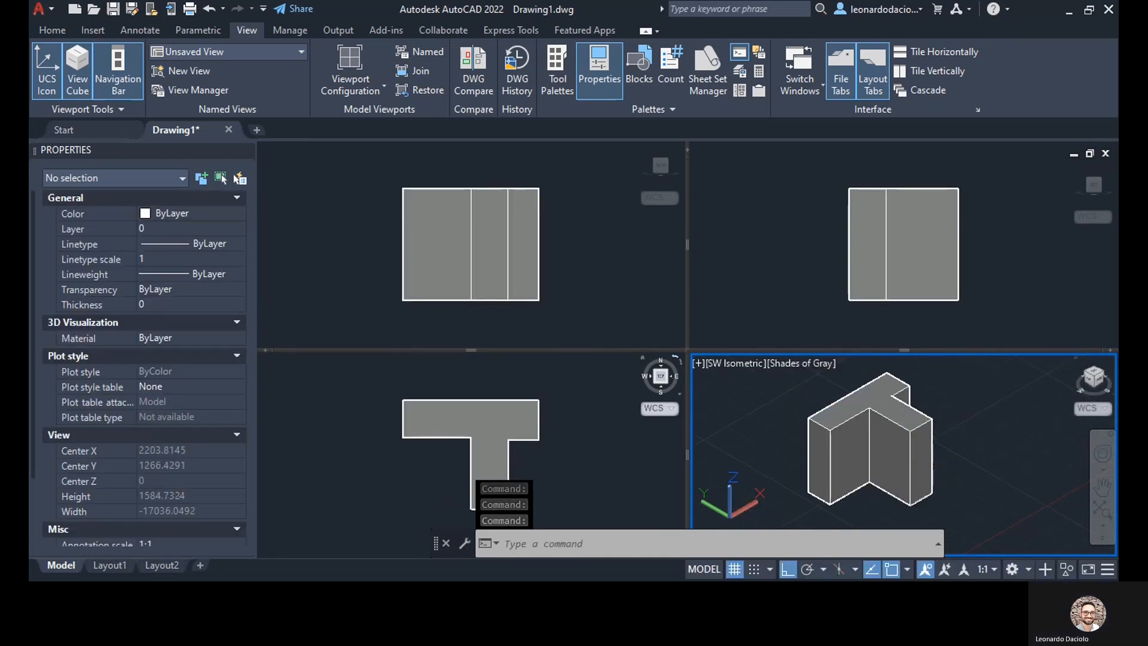
left_click(971, 405)
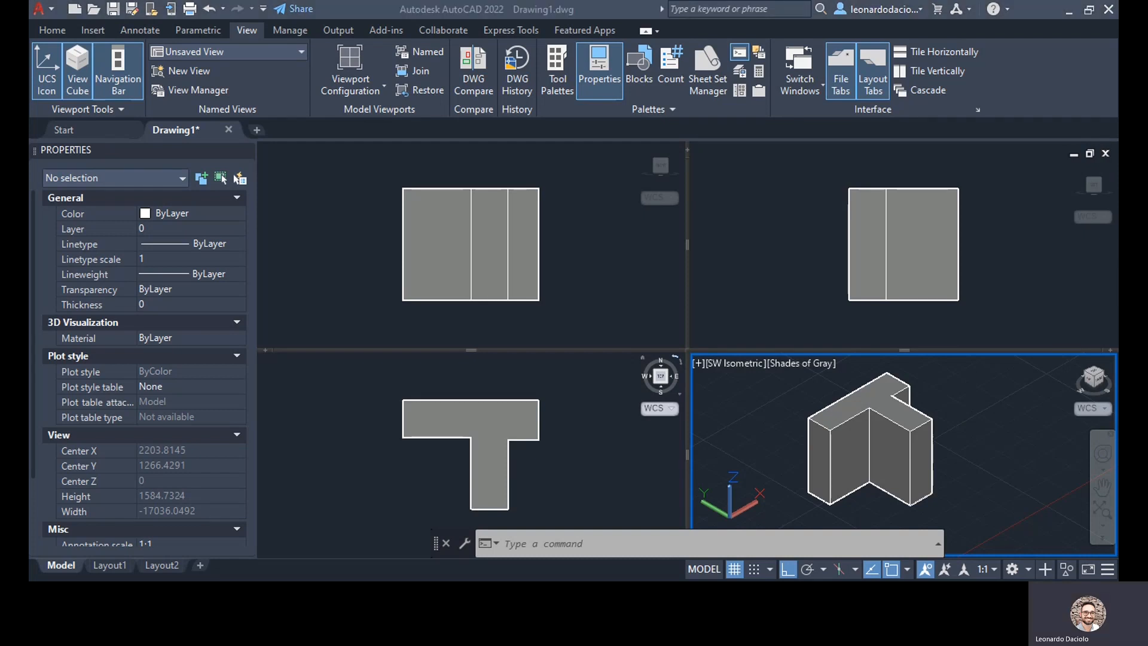
left_click(913, 450)
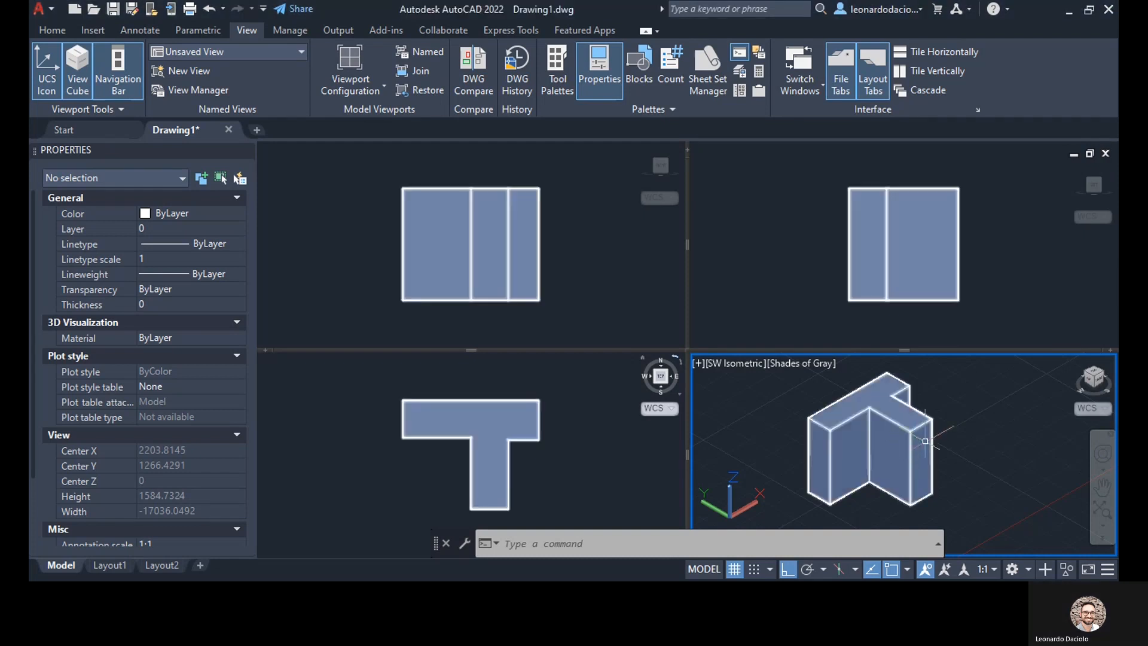
left_click(930, 434)
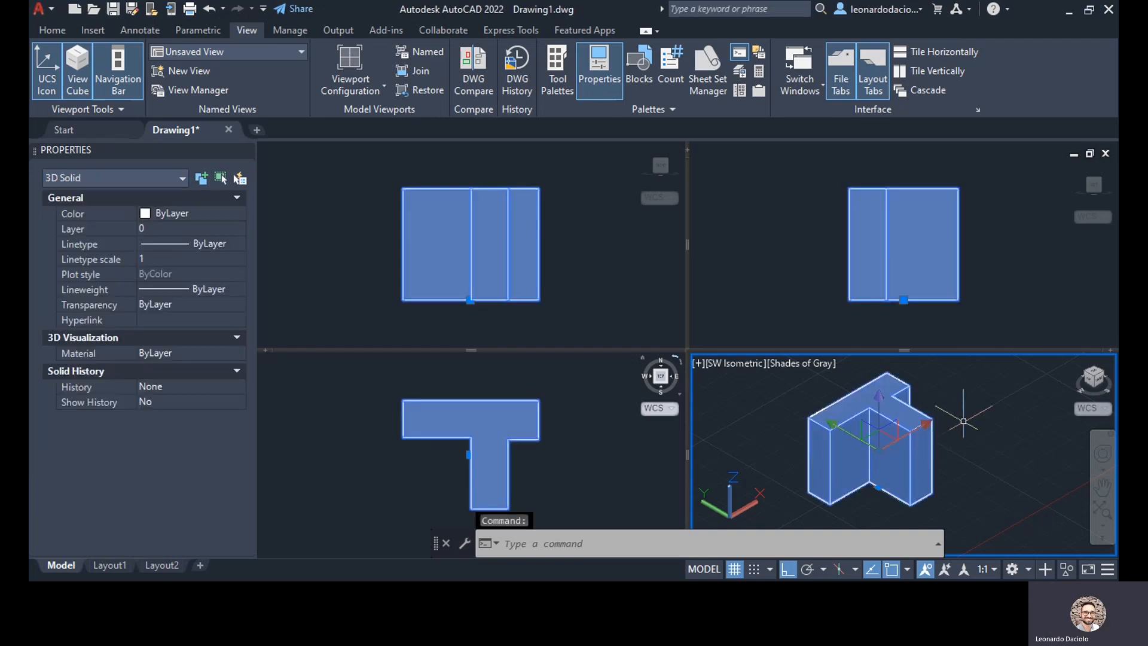
key("Delete")
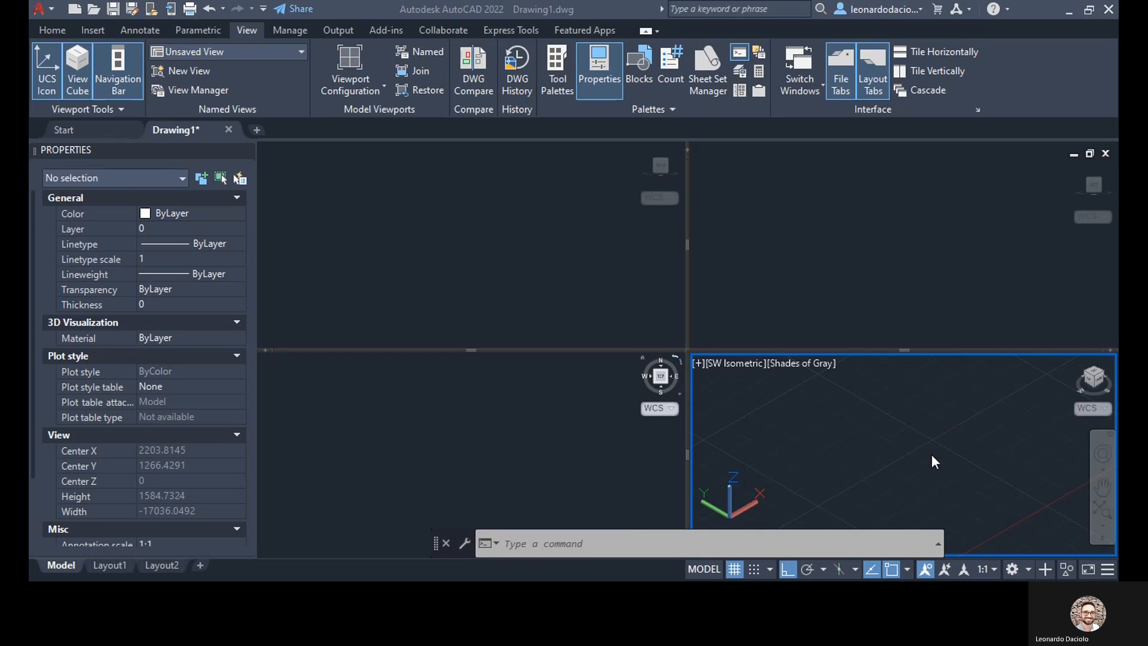
- Draw a solid box about 550 long, 263 wide and 512 high in the SW Isometric viewport
middle_click_drag(855, 466, 845, 413)
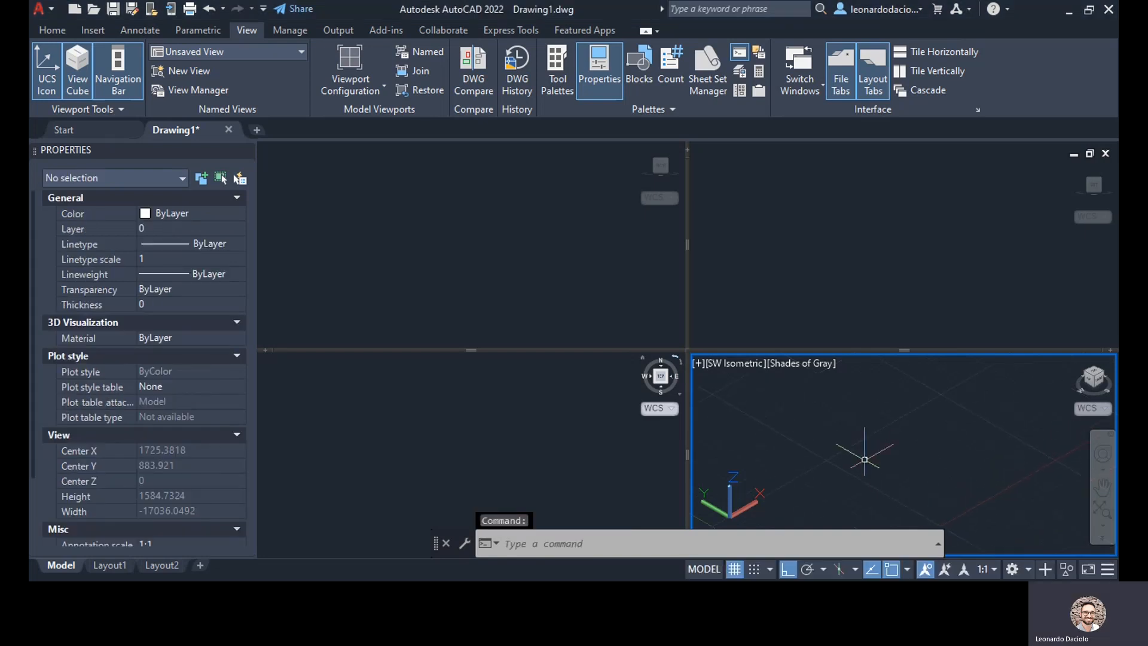
key("Return")
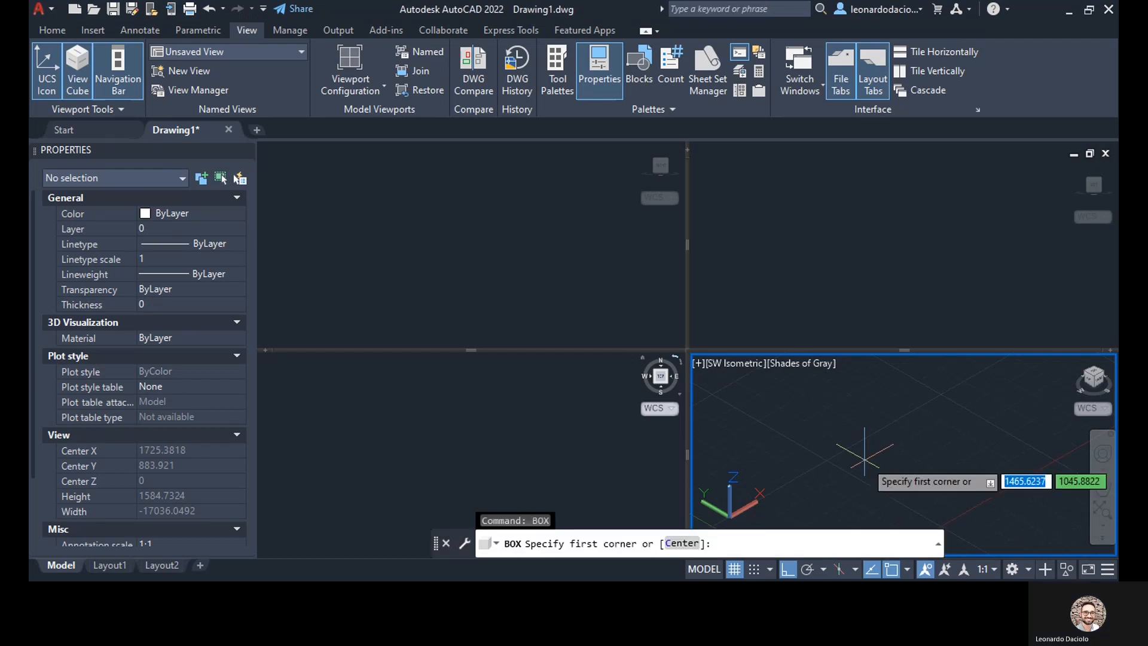
left_click(834, 487)
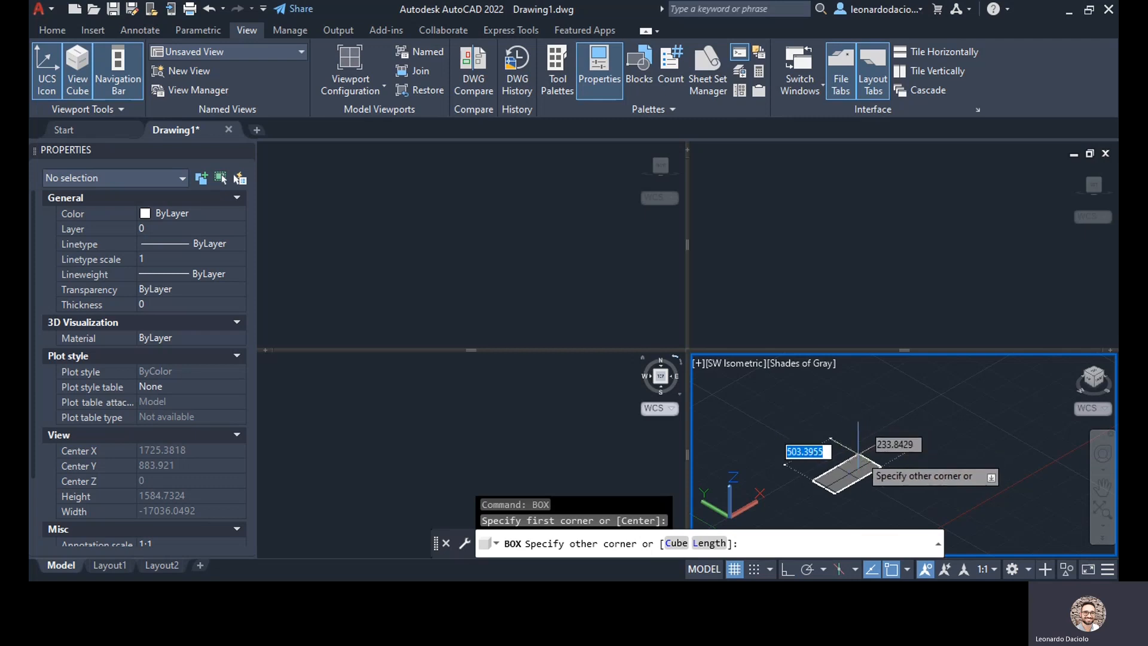
left_click(861, 453)
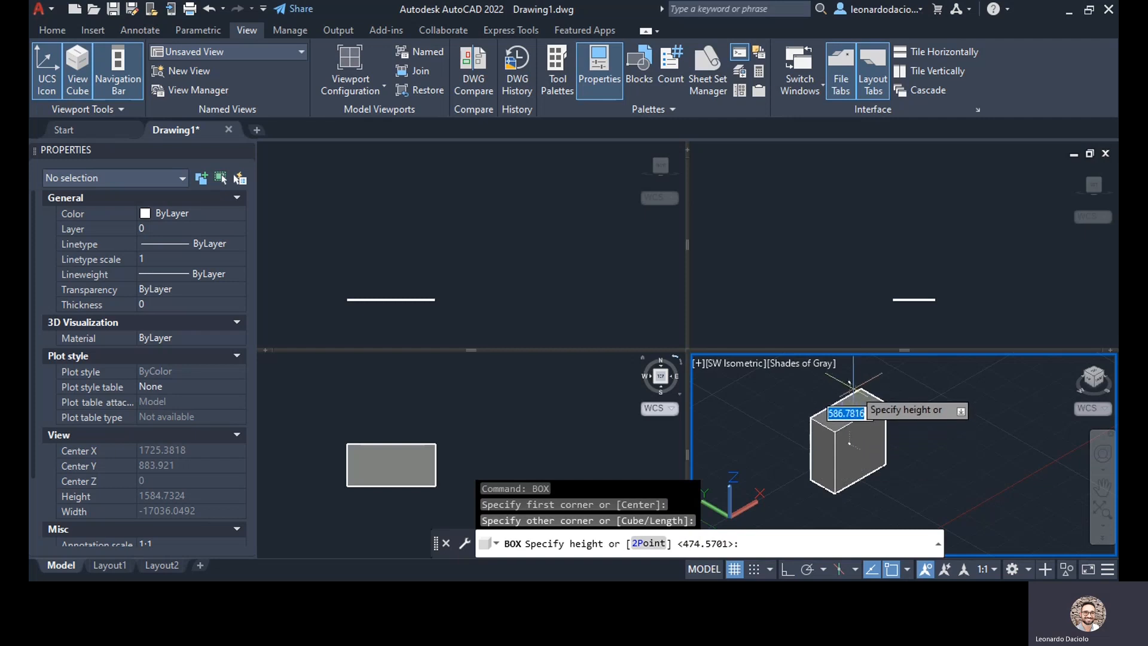
left_click(861, 395)
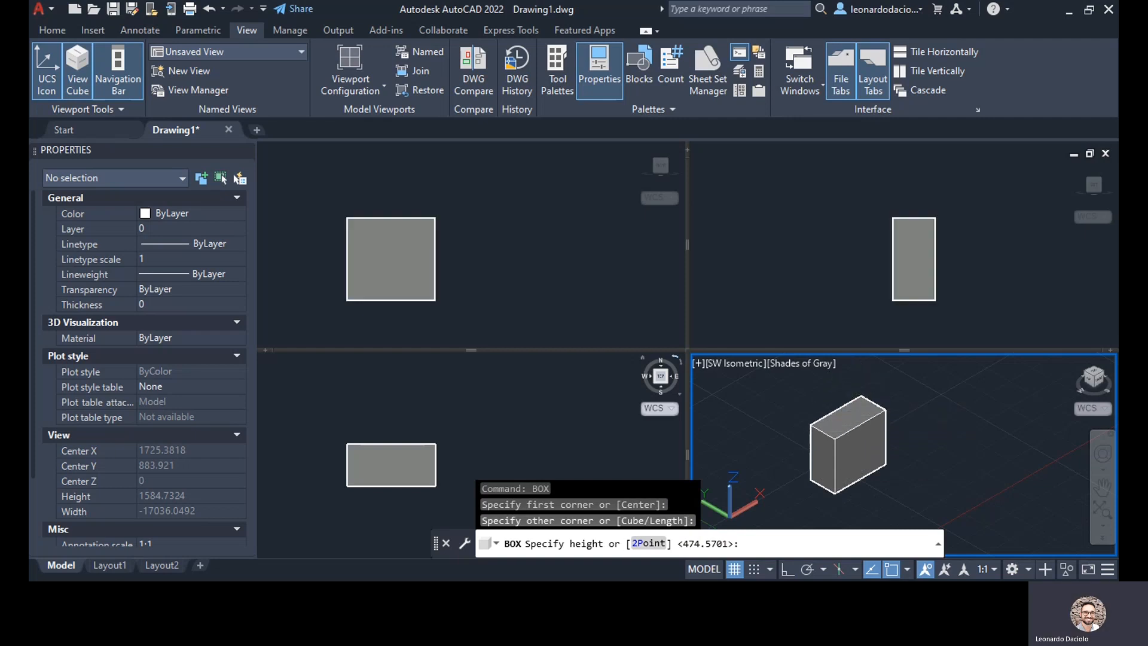
- Examine the box in the SW Isometric viewport and compare it with its Front, Left and Top views
middle_click_drag(875, 457, 917, 444)
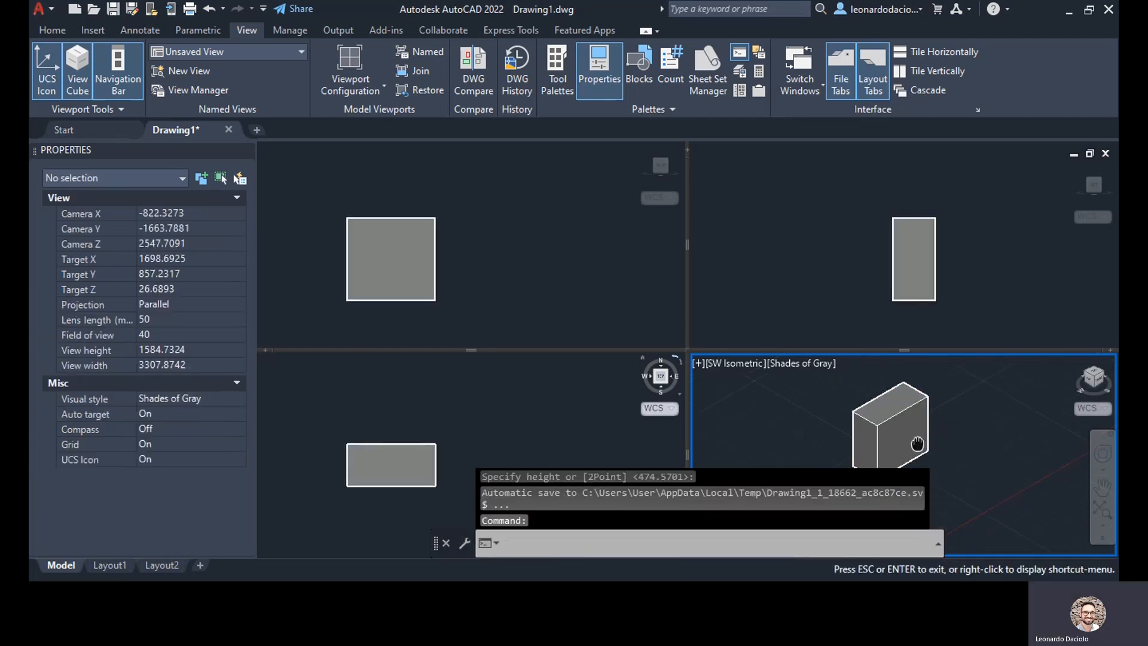
key("Escape")
scroll(874, 454, "up", 3)
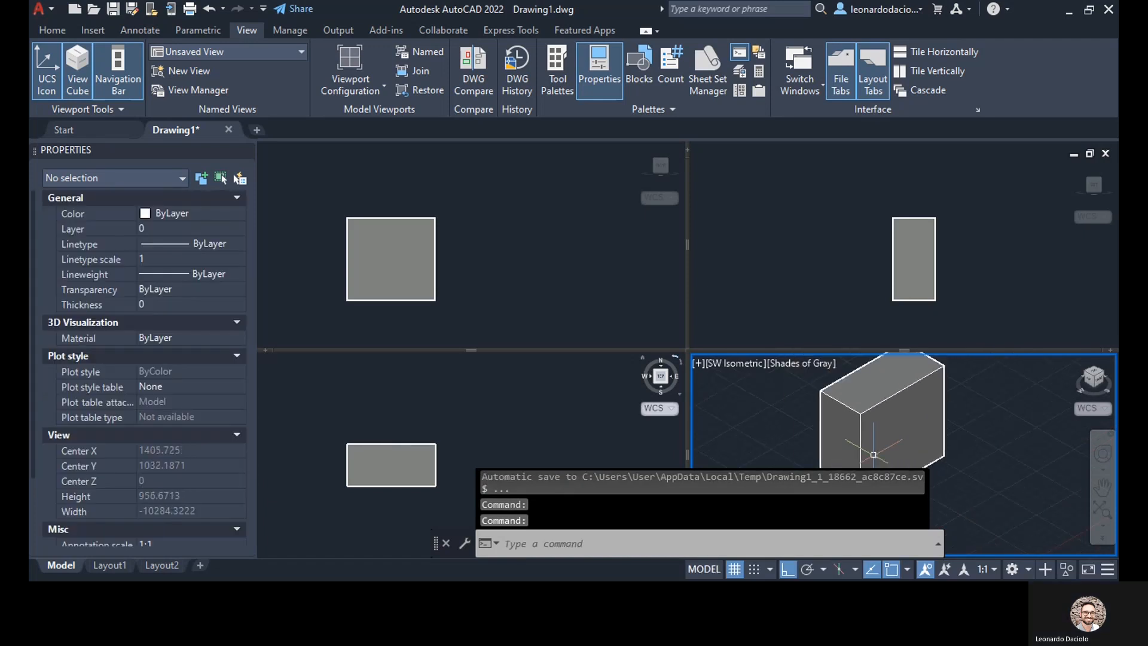
scroll(873, 454, "down", 3)
middle_click_drag(882, 452, 871, 442)
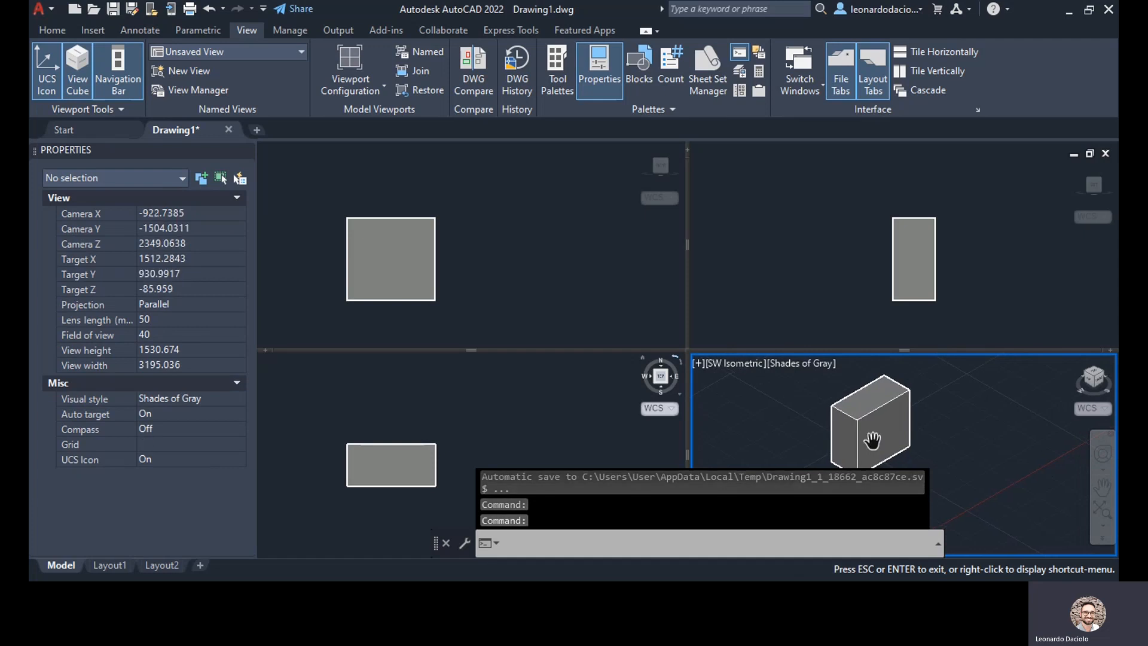
key("Escape")
scroll(880, 406, "up", 3)
scroll(866, 402, "down", 2)
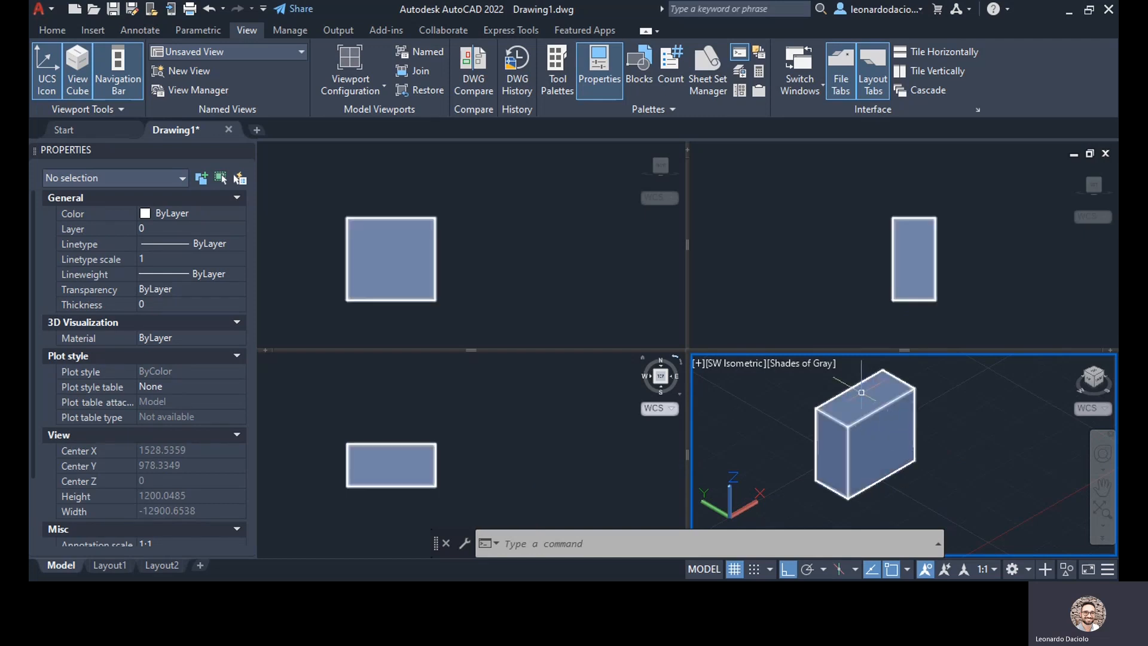
mouse_move(973, 465)
middle_mouse_down()
mouse_move(838, 466)
mouse_move(954, 472)
middle_mouse_up()
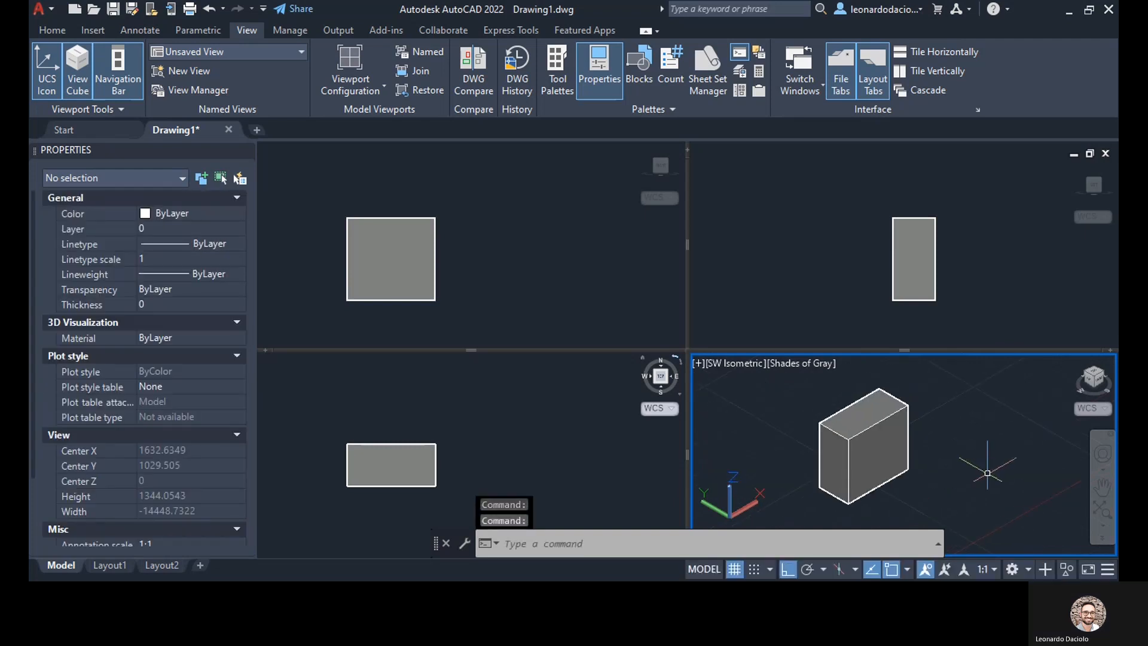
scroll(952, 475, "down", 2)
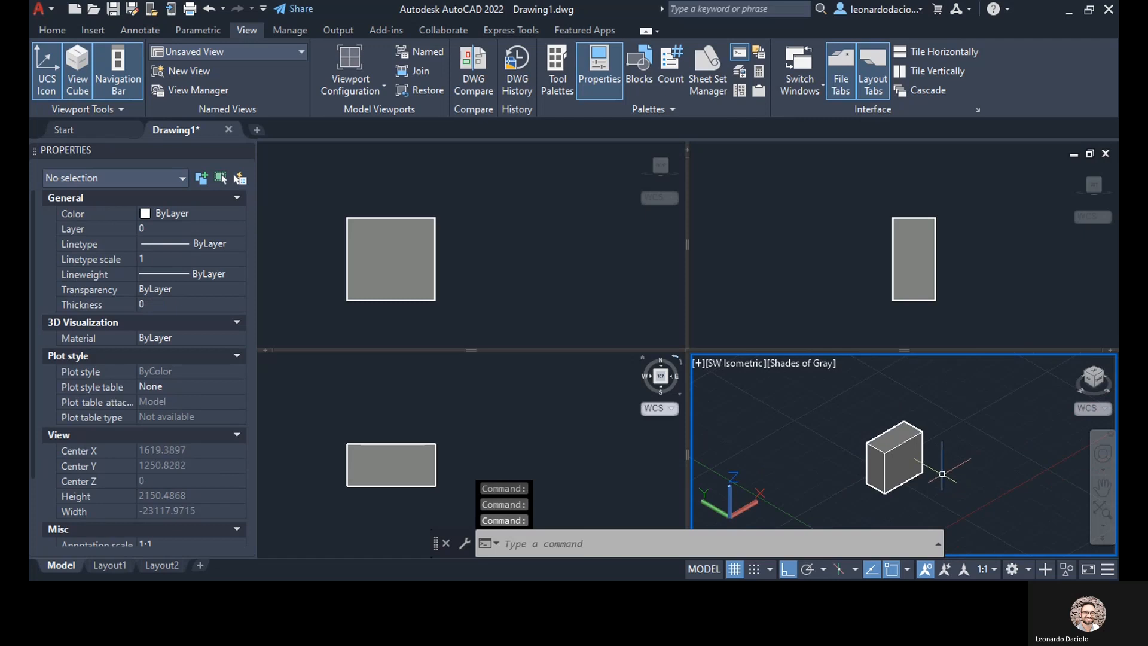
- Select the box in the SW Isometric viewport and delete it
key("Escape")
scroll(927, 496, "up", 4)
scroll(919, 488, "down", 3)
left_click(950, 482)
left_click(860, 430)
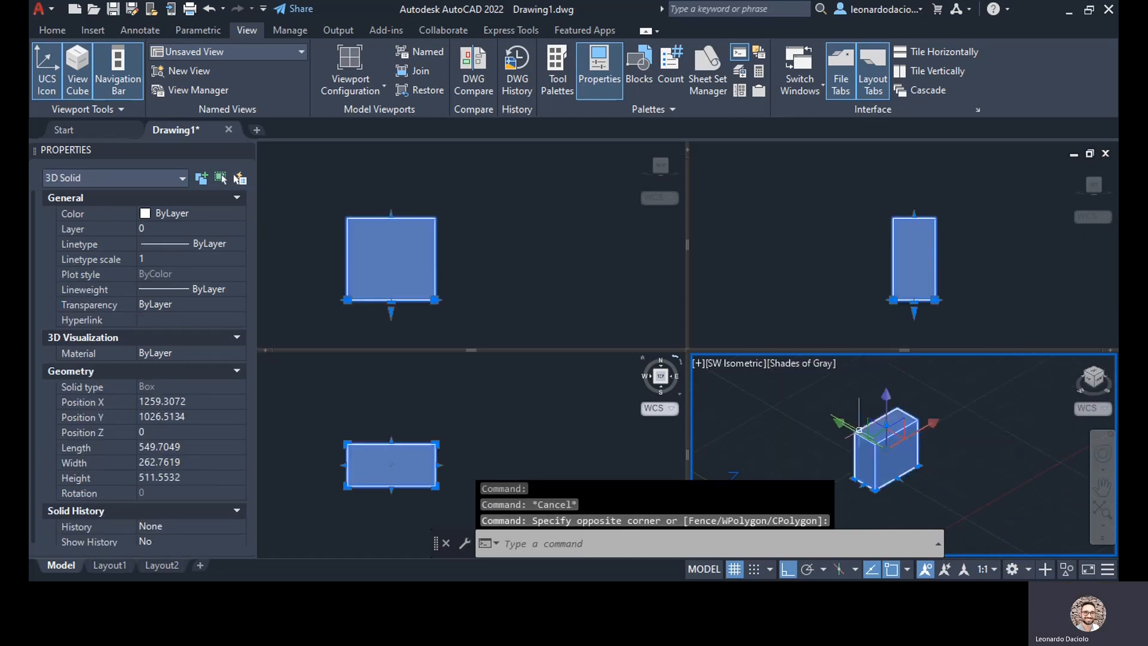
key("Delete")
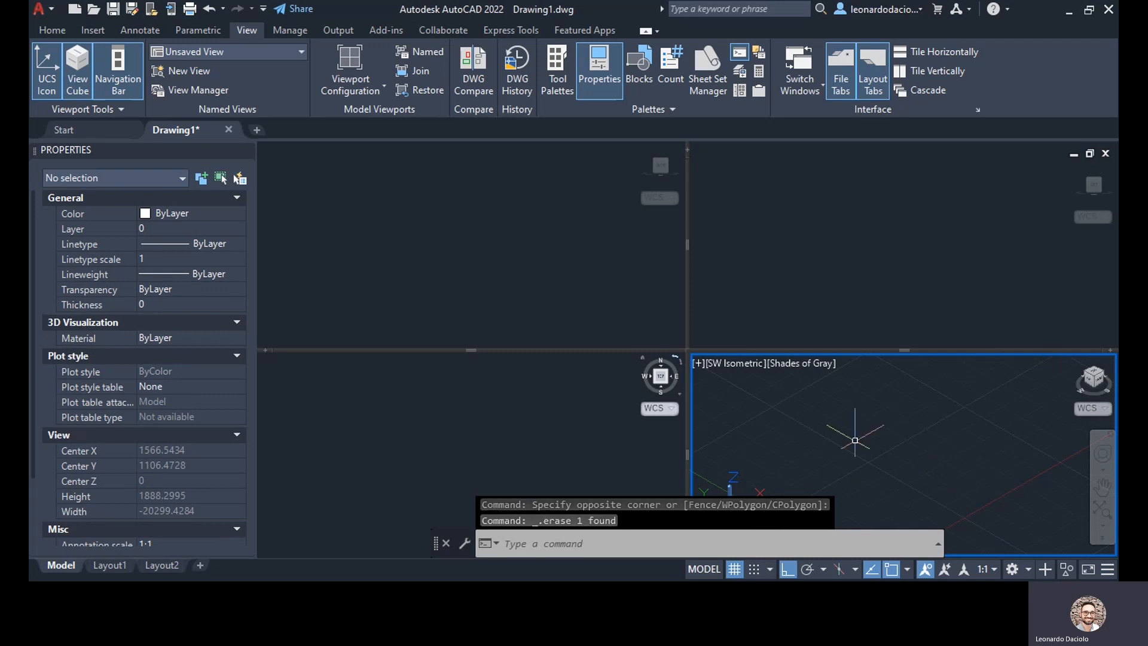
- Draw a solid wedge about 627 high with the WEDGE command in the SW Isometric viewport
left_click(847, 468)
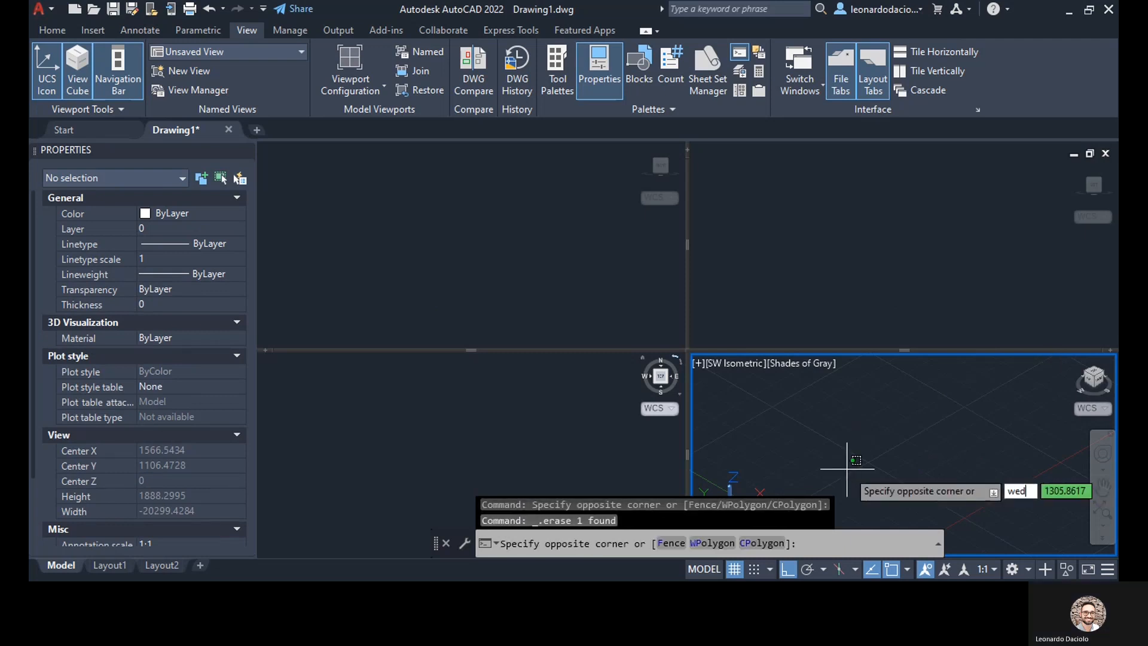
key("Escape")
type("wedge")
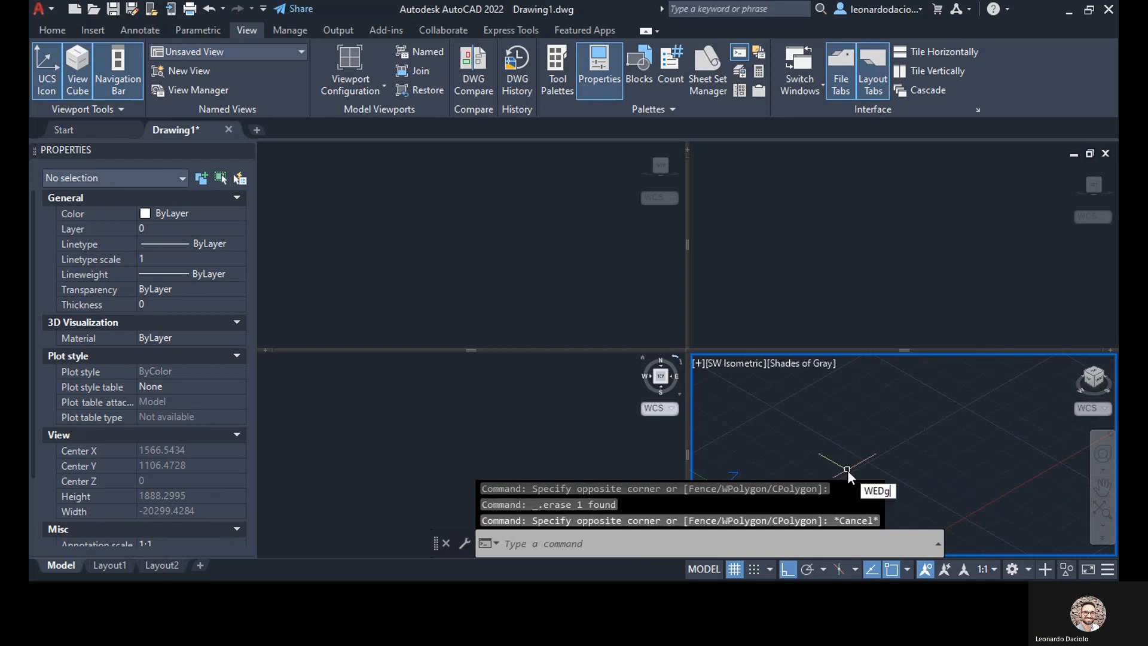
key("Return")
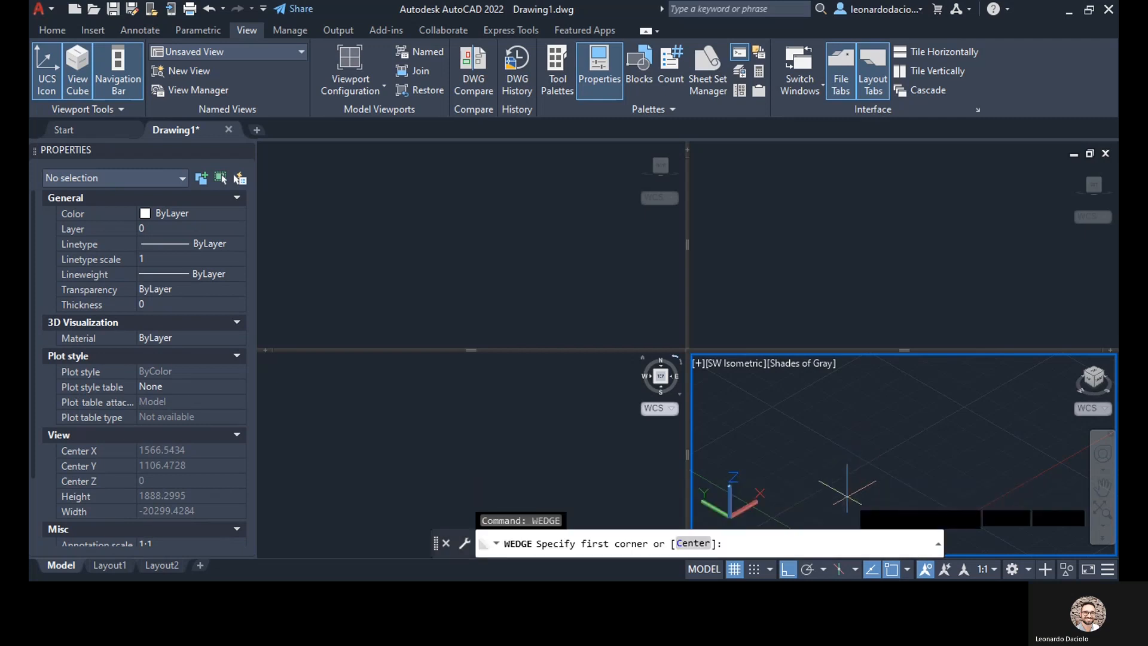
left_click(849, 495)
left_click(892, 445)
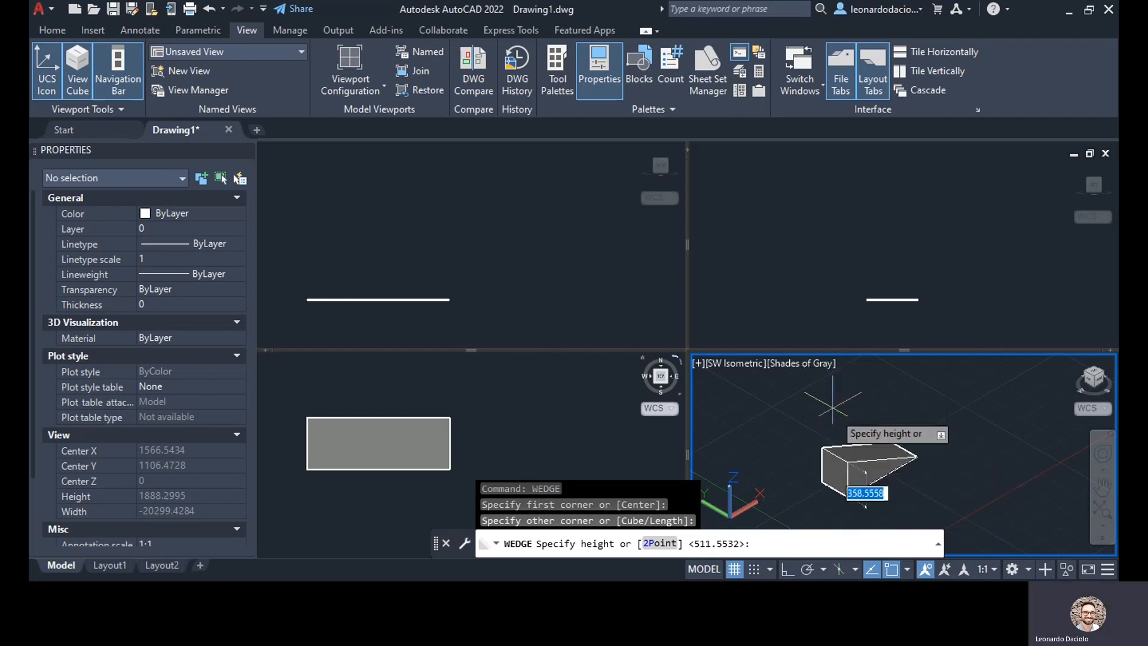
left_click(826, 386)
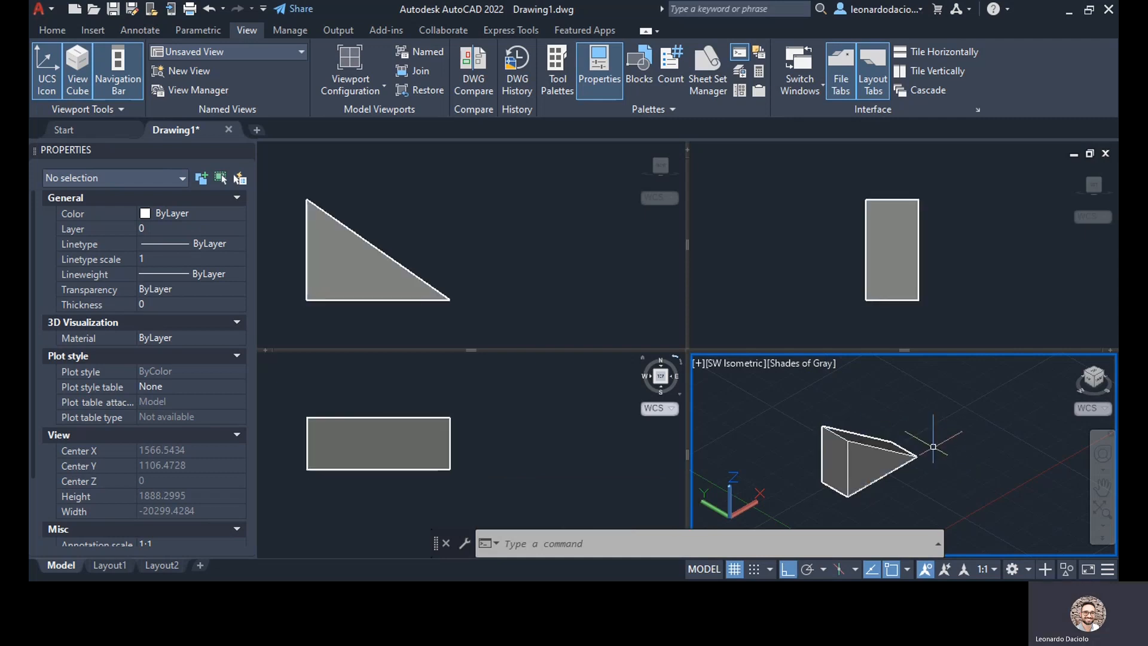
- Select the wedge in the SW Isometric viewport and delete it
key("Escape")
left_click(938, 486)
left_click(884, 414)
key("Delete")
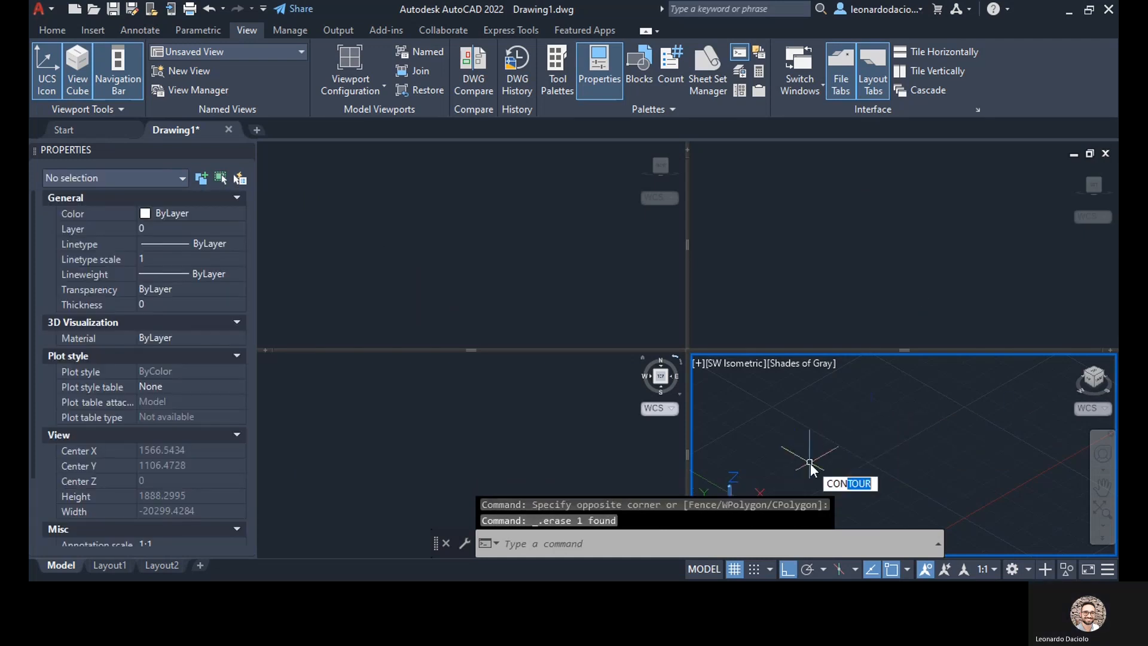
- Draw a solid cone about 800 high with the CONE command in the SW Isometric viewport, setting the height with Ortho off
type("E")
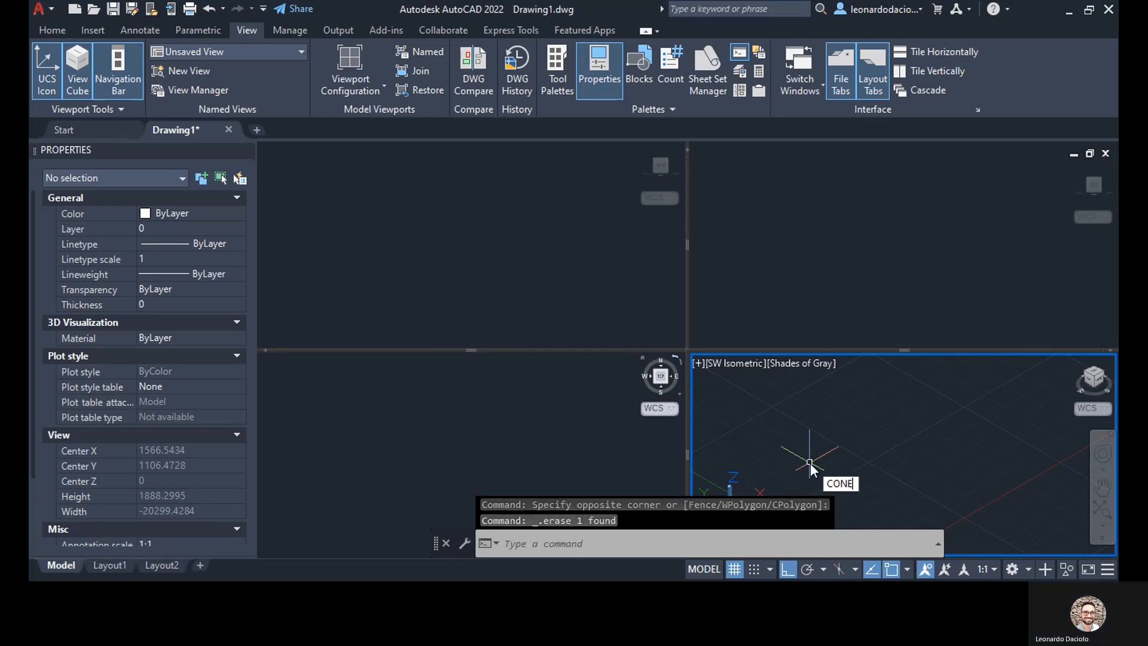
key("Return")
left_click(835, 465)
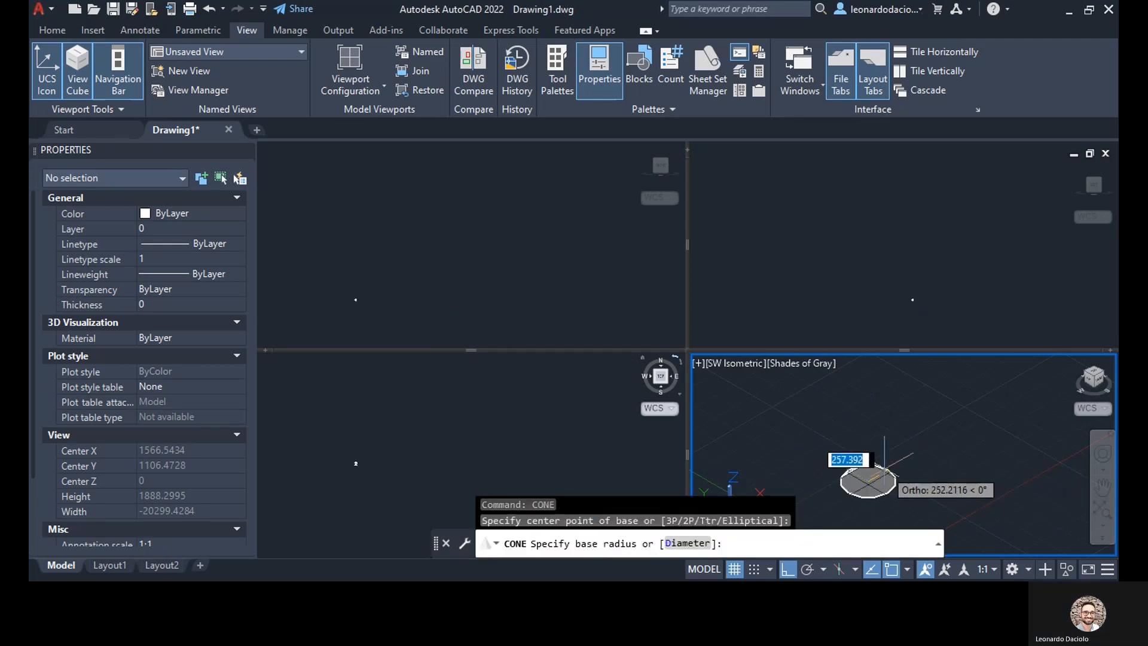
left_click(889, 475)
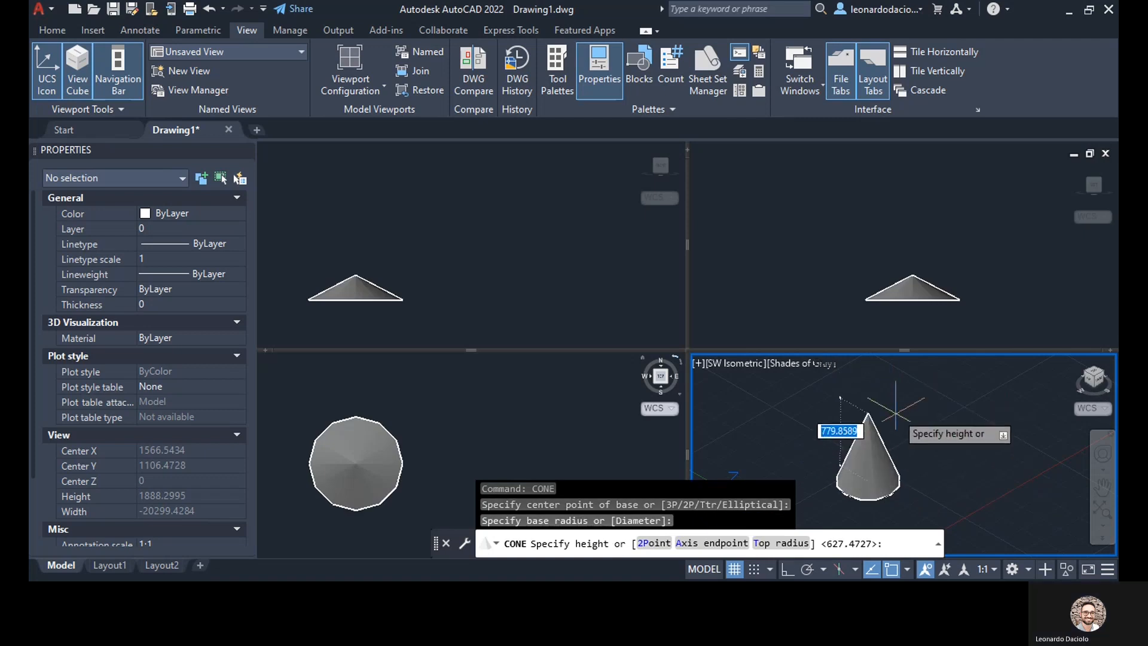
key("F8")
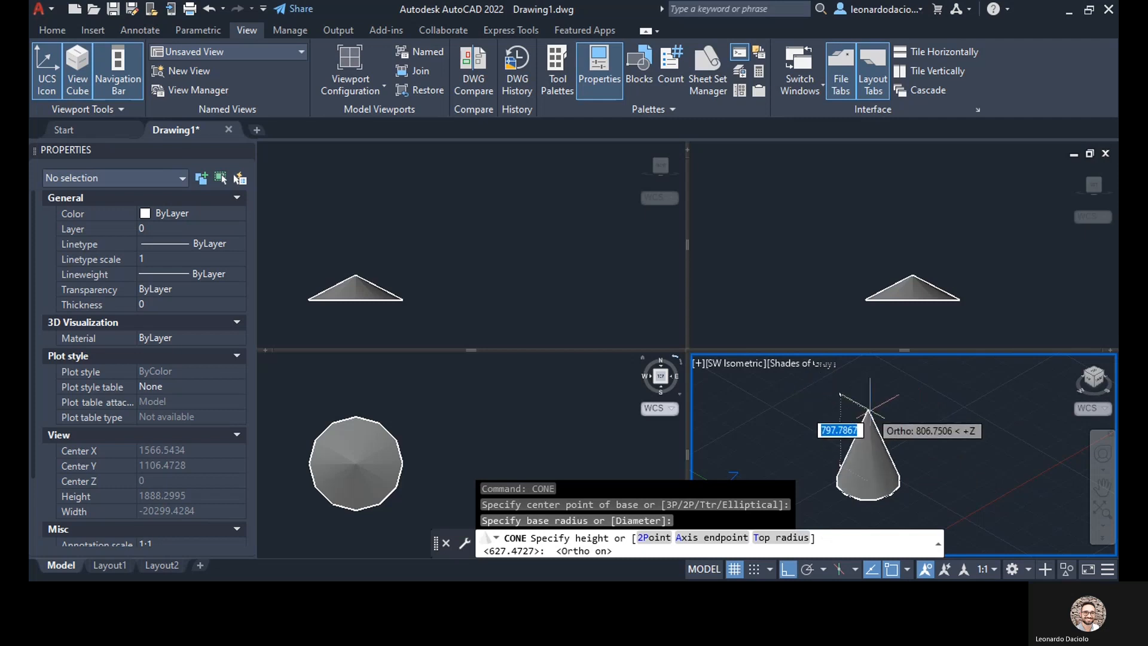
key("F8")
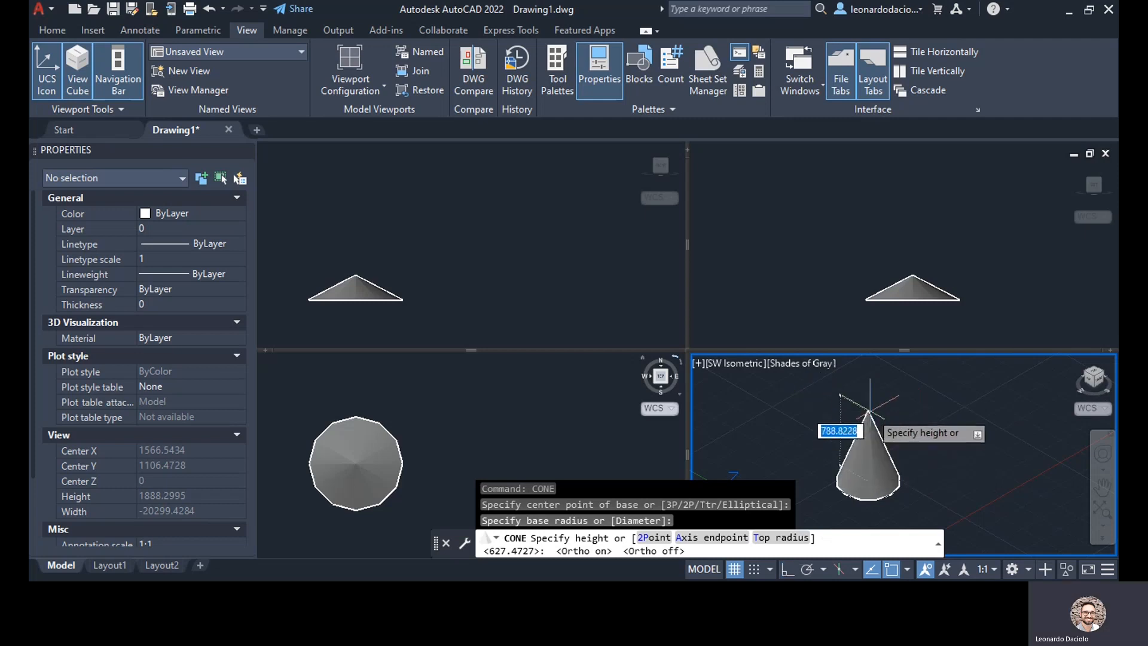
left_click(868, 402)
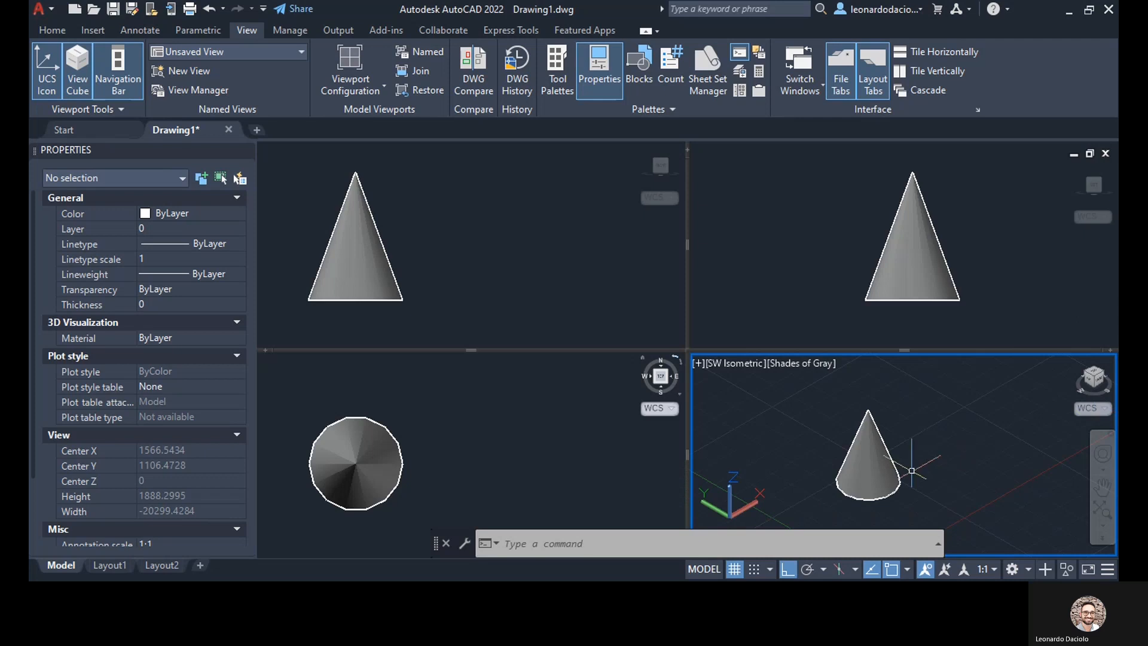
- Select the cone in the SW Isometric viewport and delete it
left_click(912, 471)
left_click(874, 442)
key("Delete")
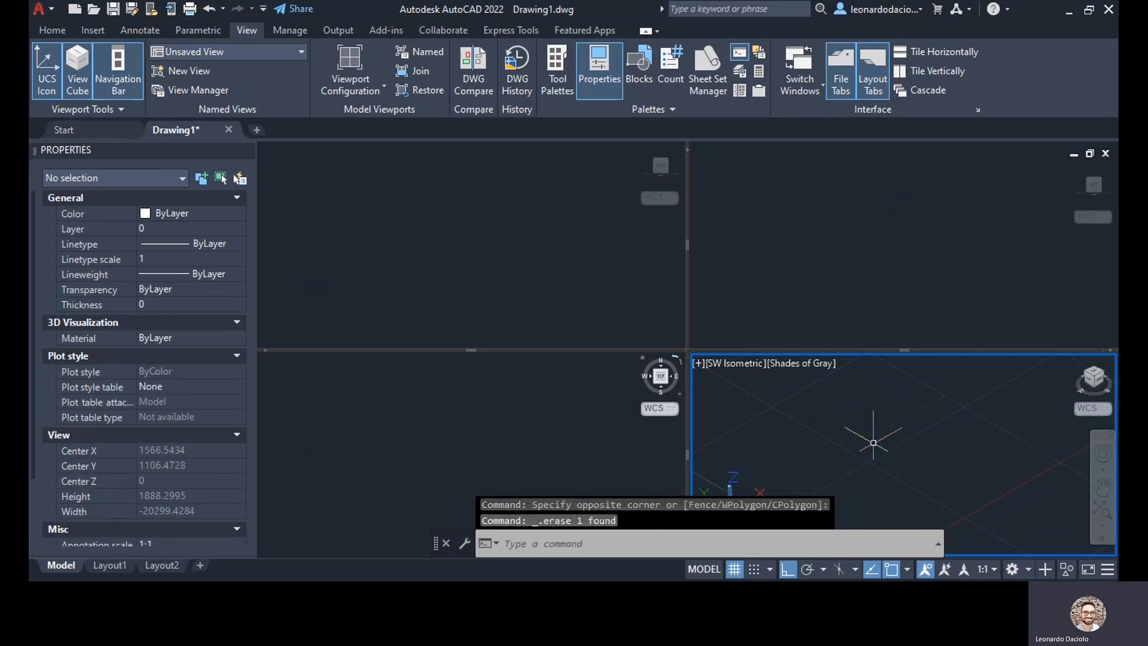
- Draw a solid sphere with a radius of about 421 in the SW Isometric viewport using the SPHERE command
type("sph")
key("Return")
left_click(885, 469)
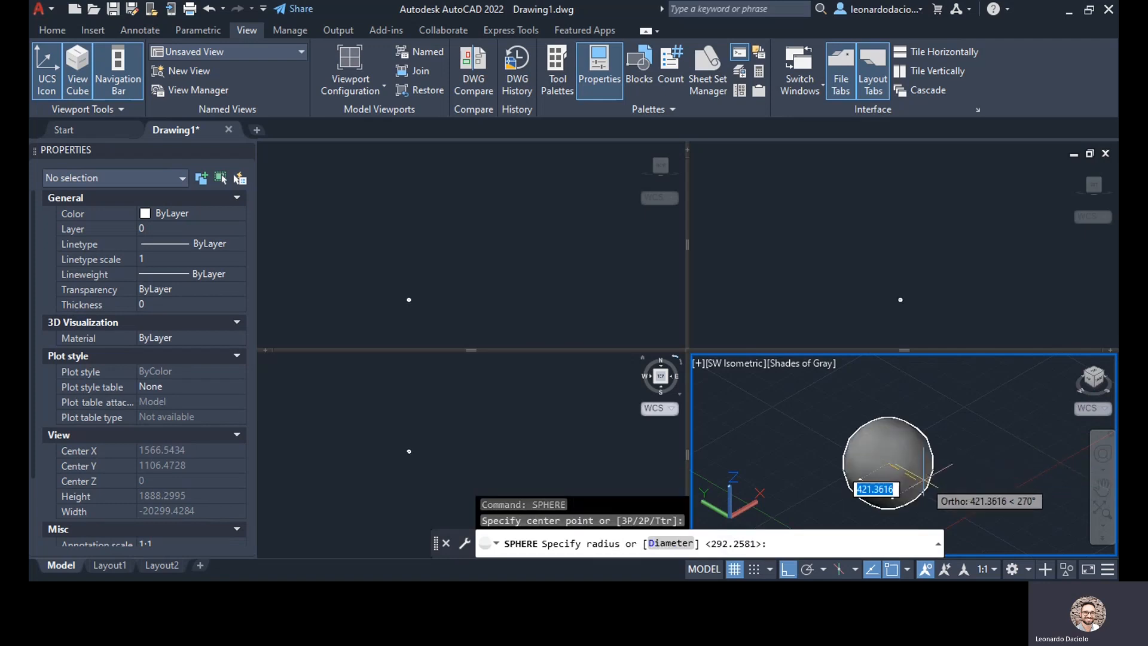
left_click(924, 479)
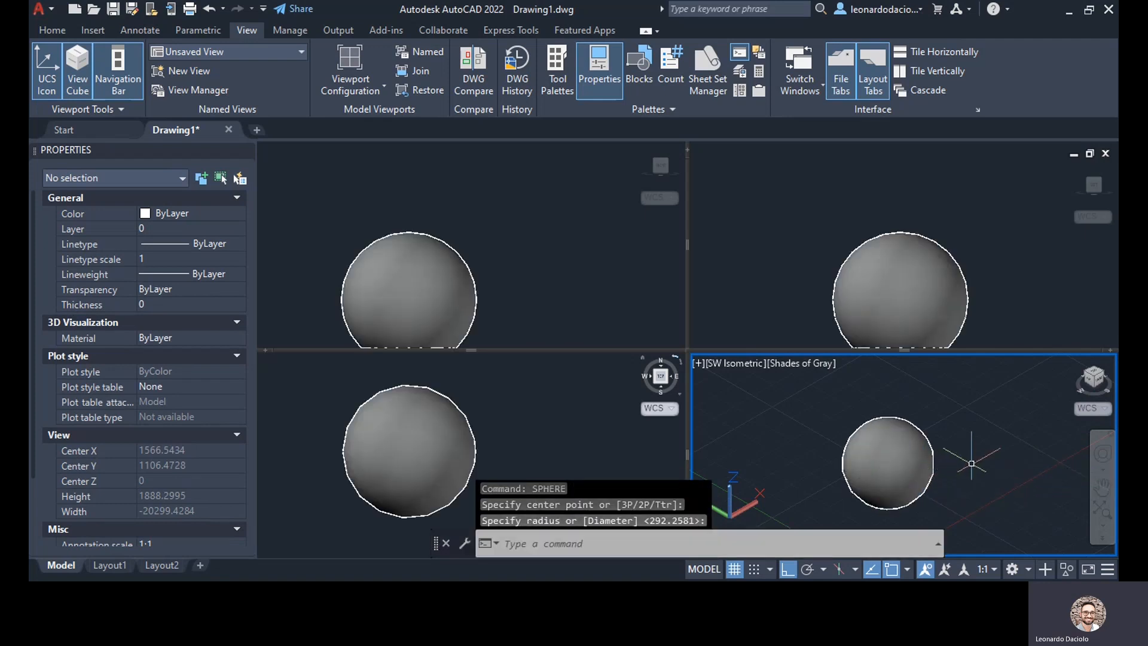
- Select the sphere in the SW Isometric viewport and delete it
left_click(981, 504)
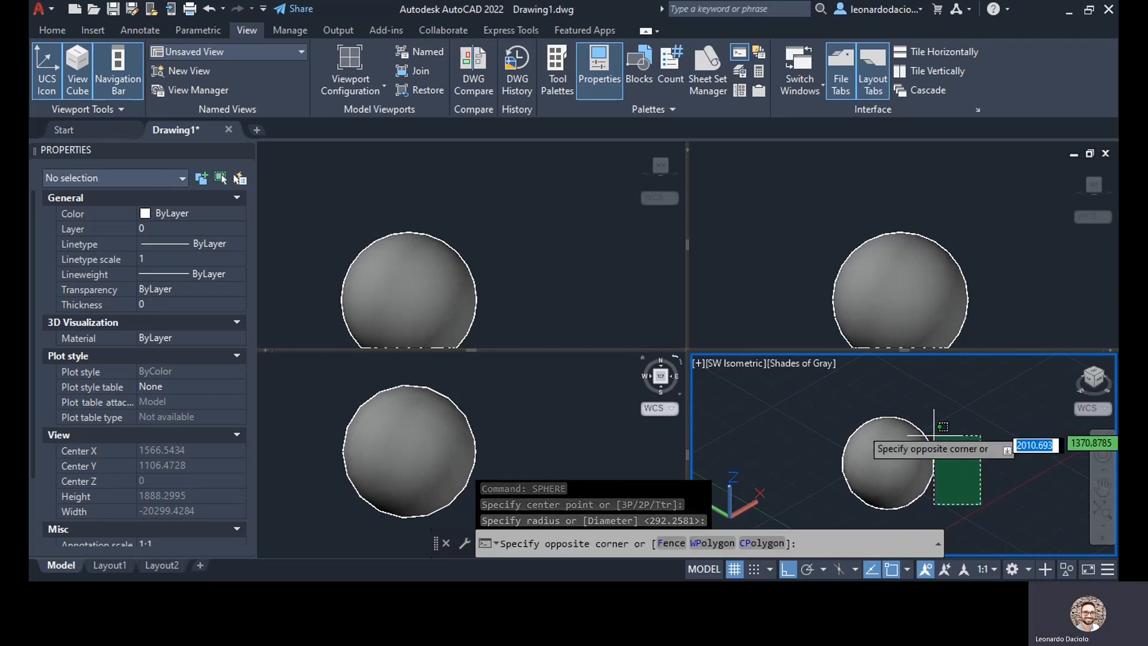
left_click(916, 413)
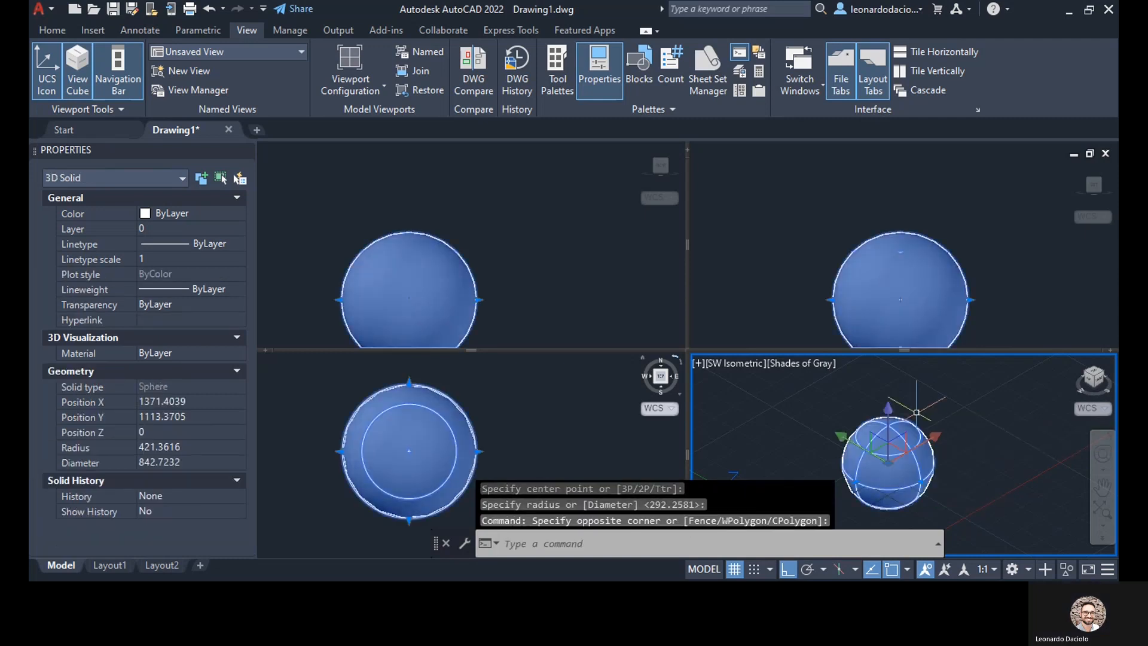
key("Delete")
- Draw a solid cylinder with a radius of about 247 and a height of about 1174 in the SW Isometric viewport
type("cilin")
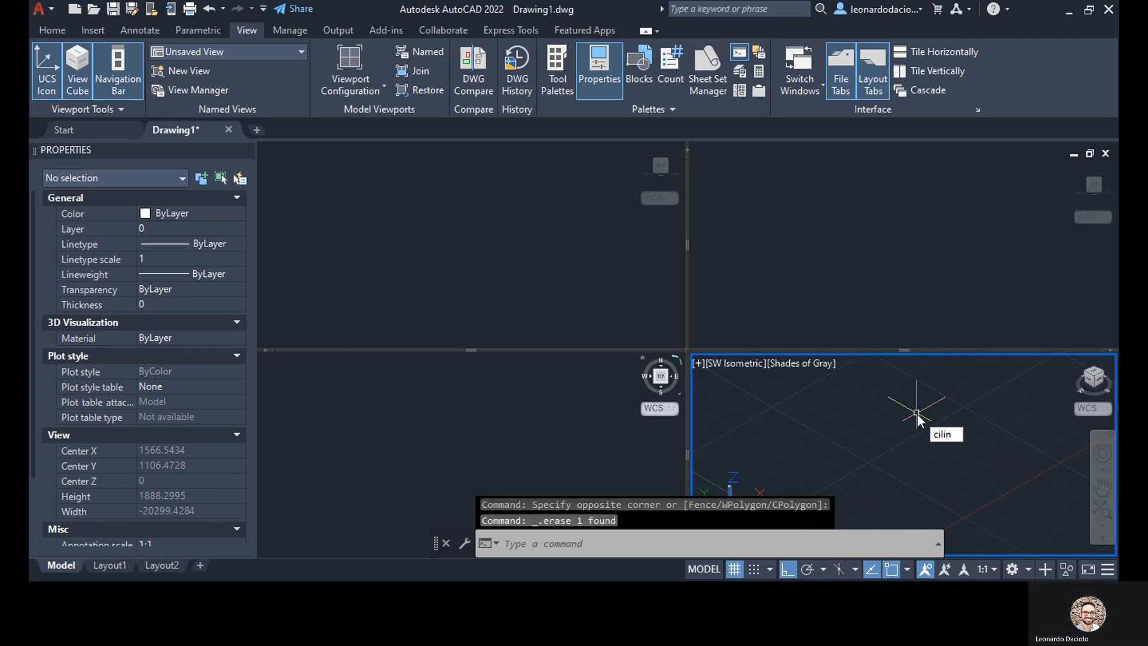
type("der")
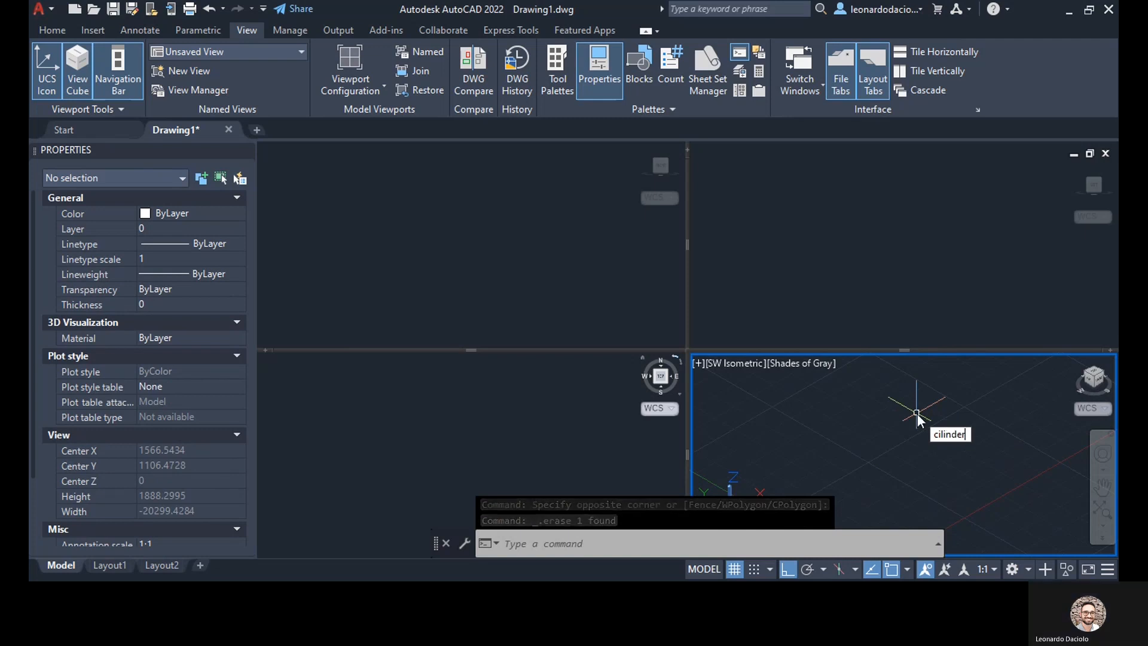
key("Return")
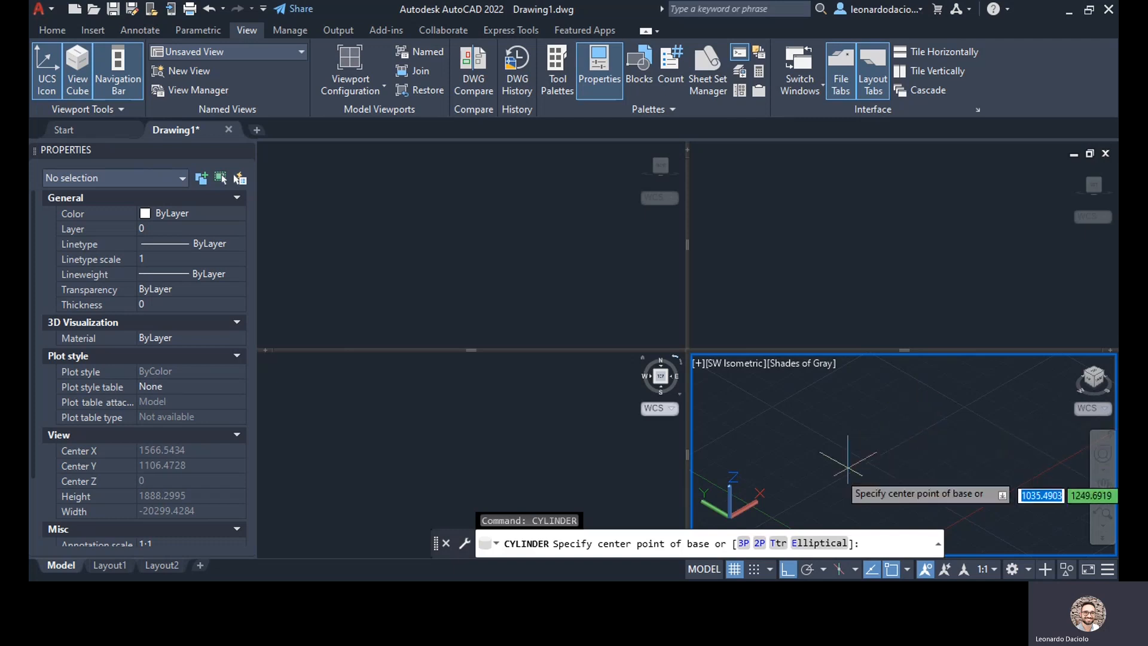
left_click(868, 500)
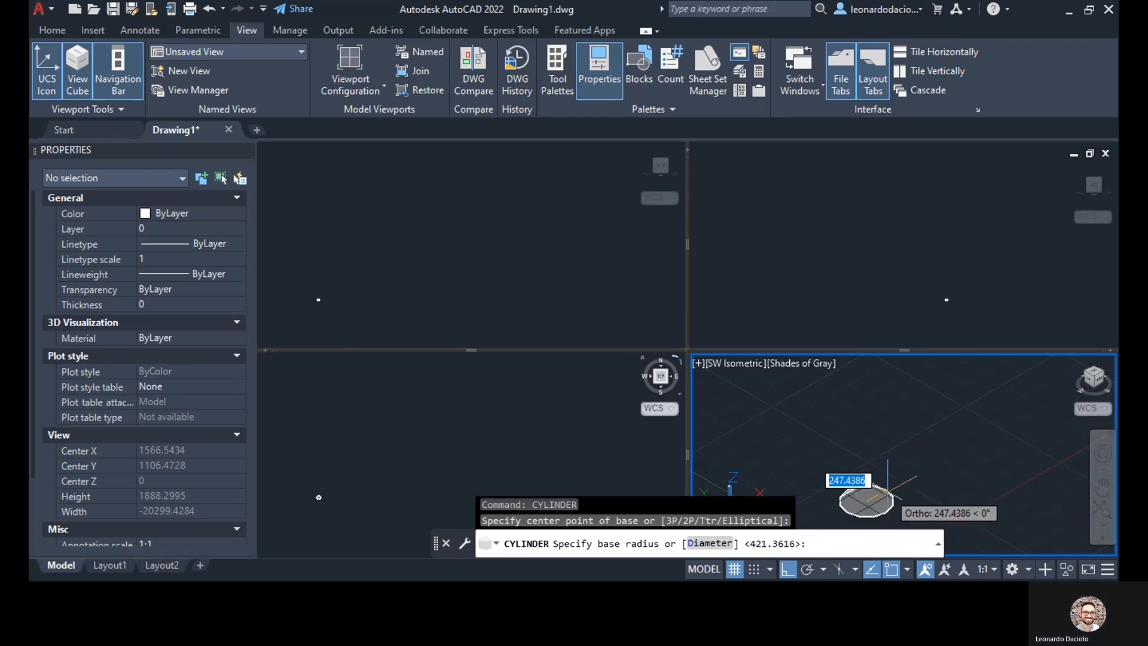
left_click(891, 493)
left_click(892, 395)
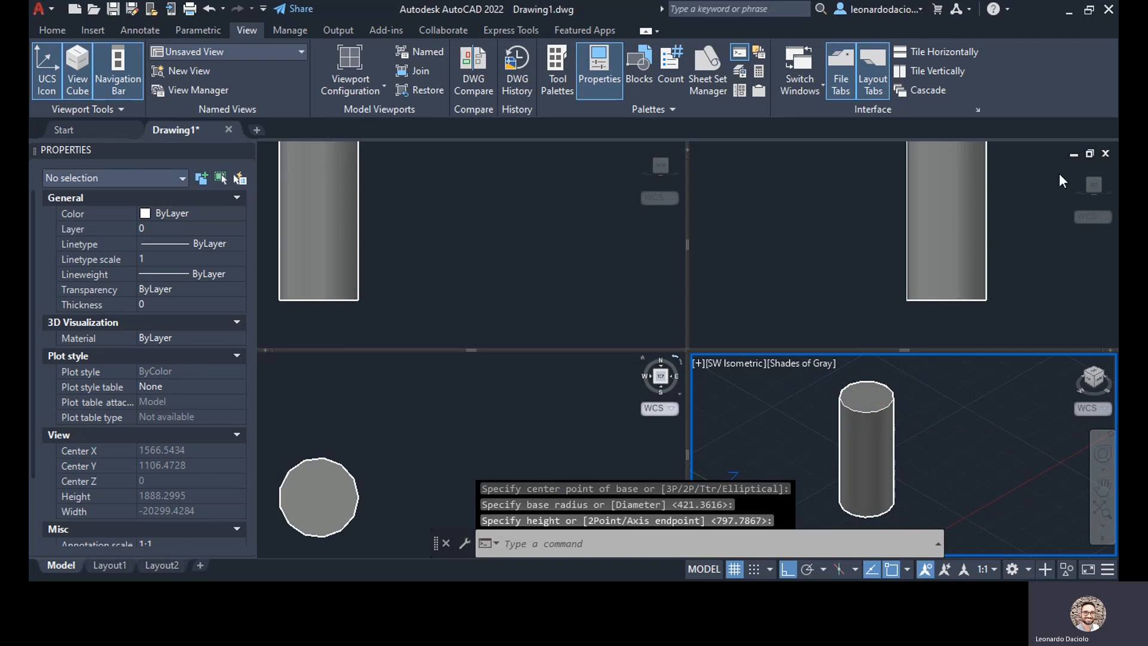
- Refit the Left, Front and Top viewports so each standard view is centred on the whole cylinder
left_click(1095, 179)
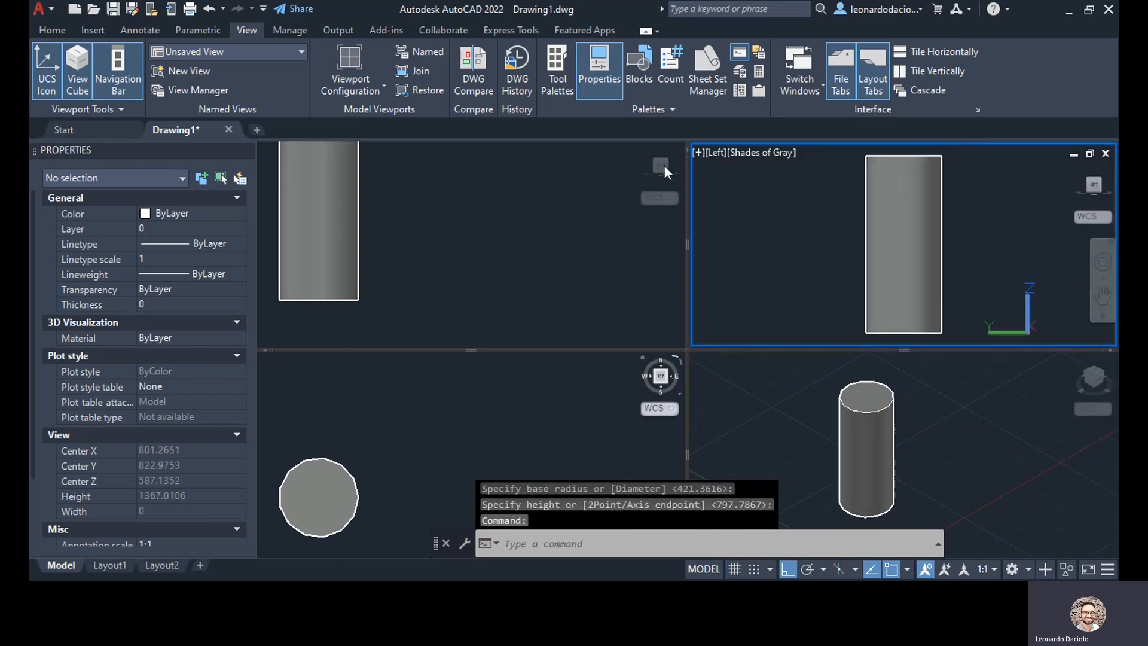
left_click(664, 167)
left_click(663, 168)
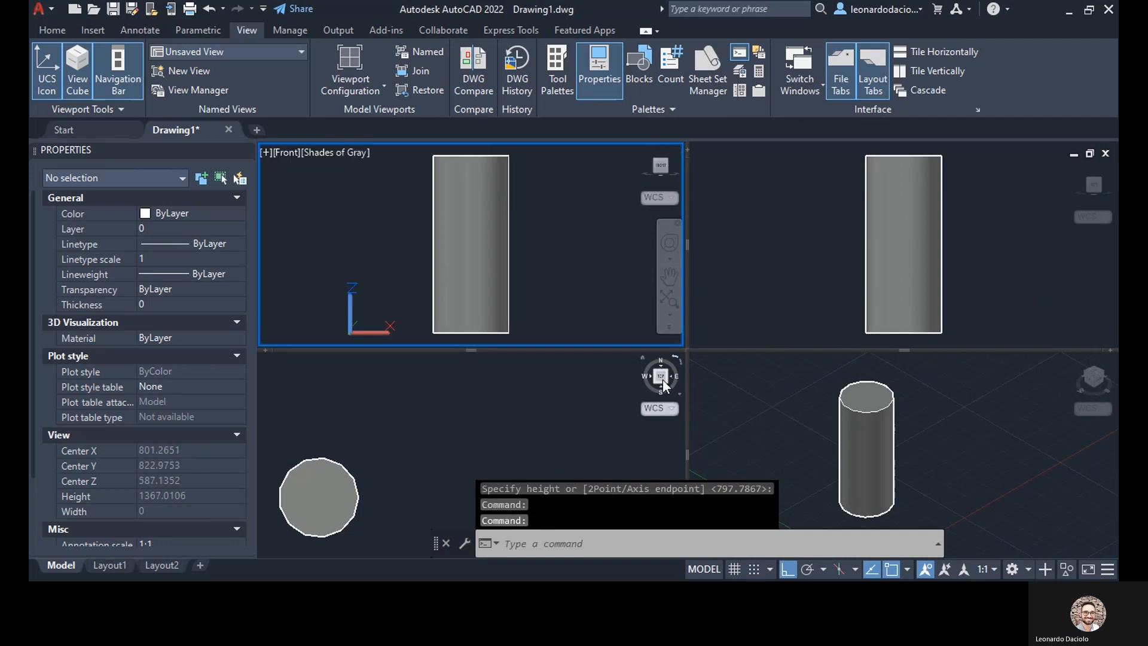
left_click(663, 379)
left_click(661, 378)
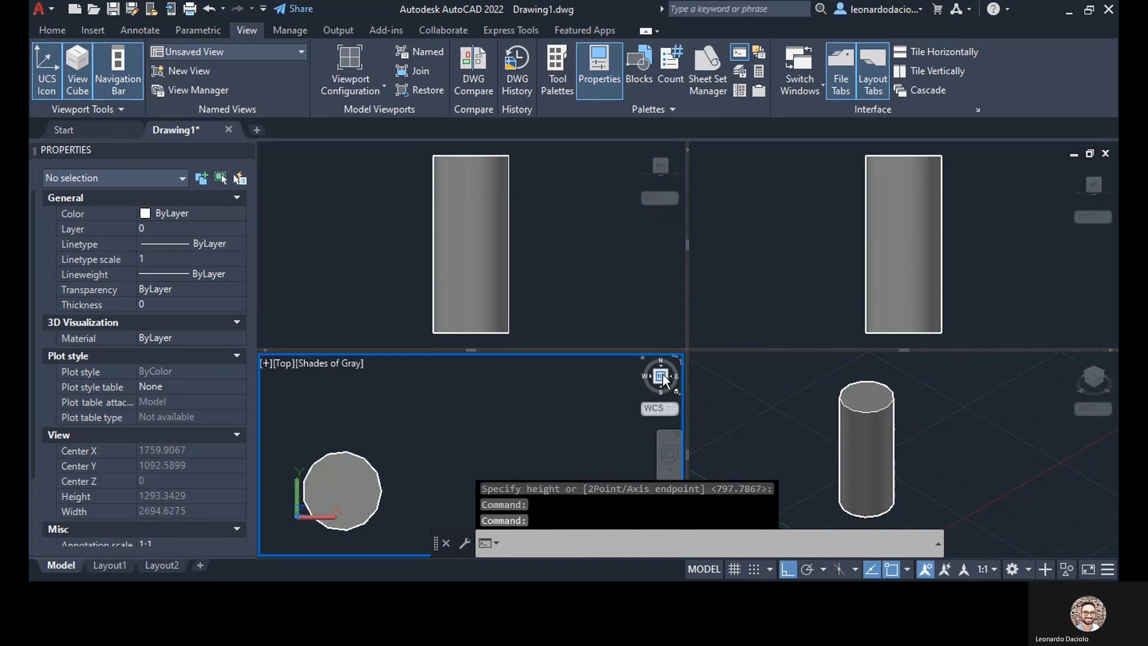
- Return to the SW Isometric viewport, select the cylinder and delete it
left_click(969, 461)
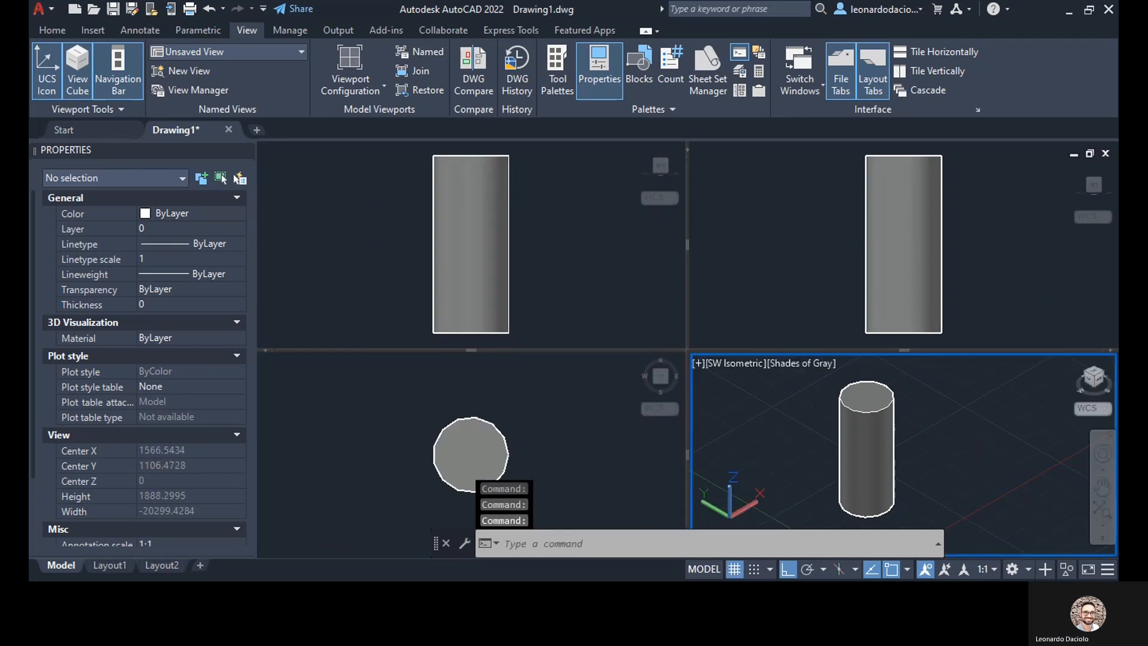
left_click(942, 462)
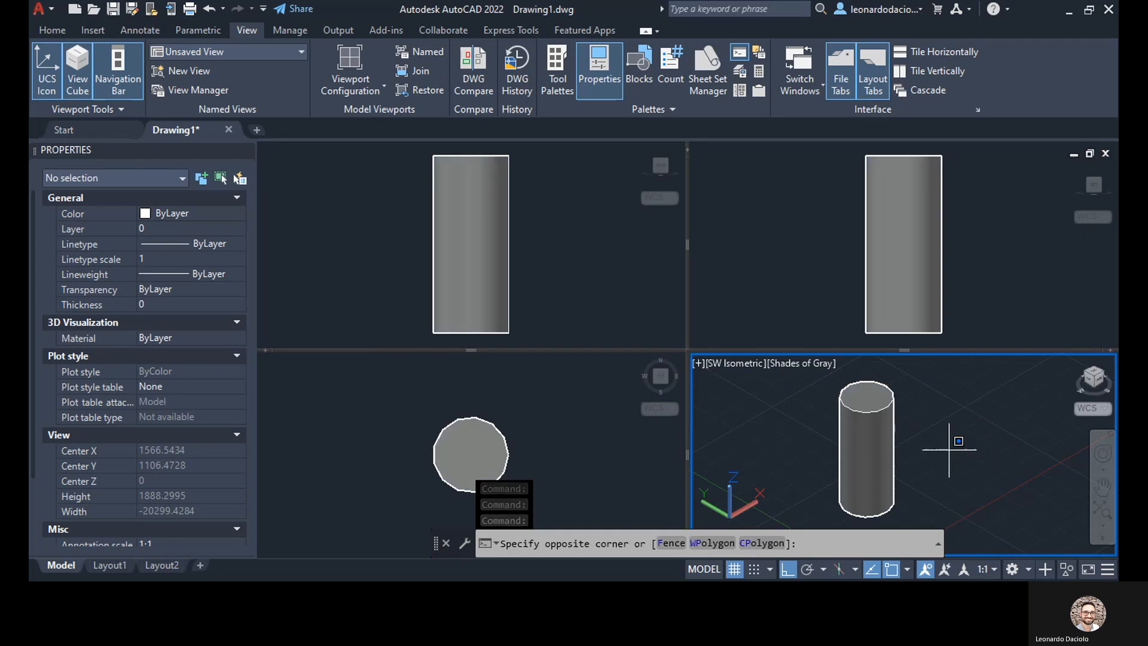
key("Escape")
left_click(945, 469)
left_click(818, 438)
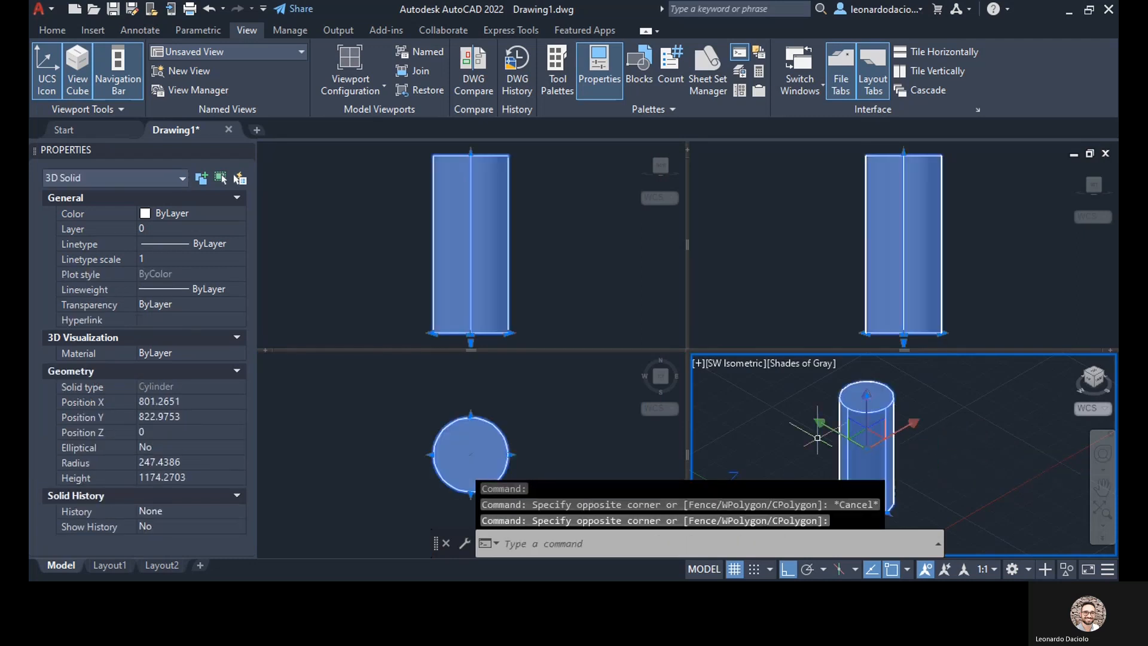
key("Delete")
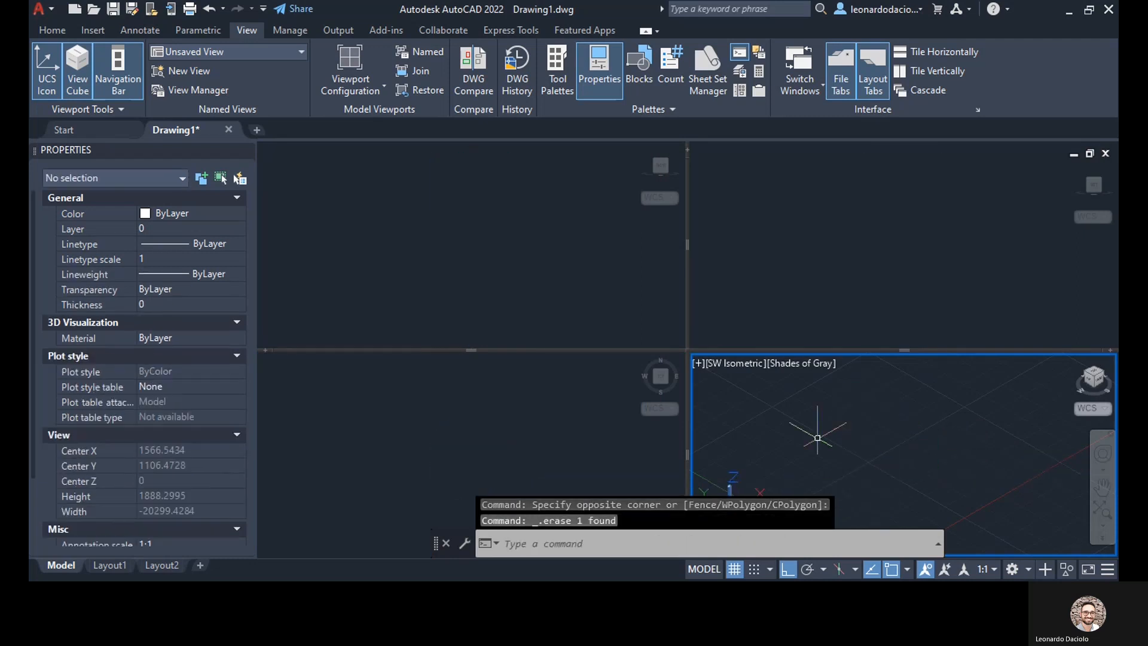
- Draw a solid torus with a radius of about 394 and a tube radius of about 45 in the SW Isometric viewport
type("TORUS")
key("Return")
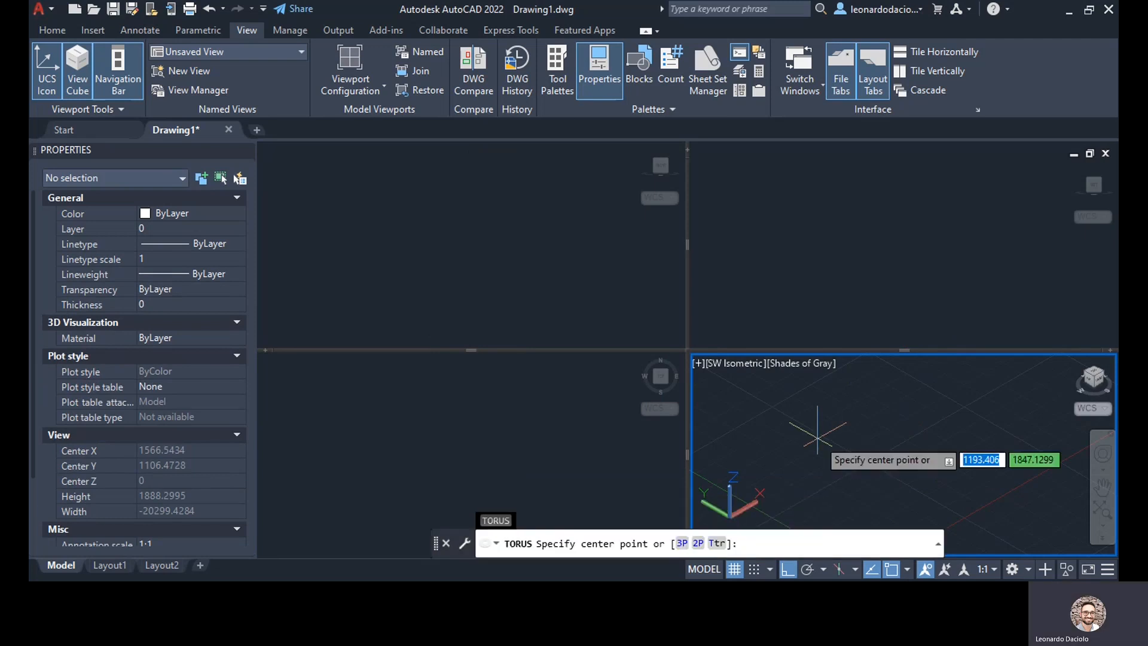
left_click(869, 470)
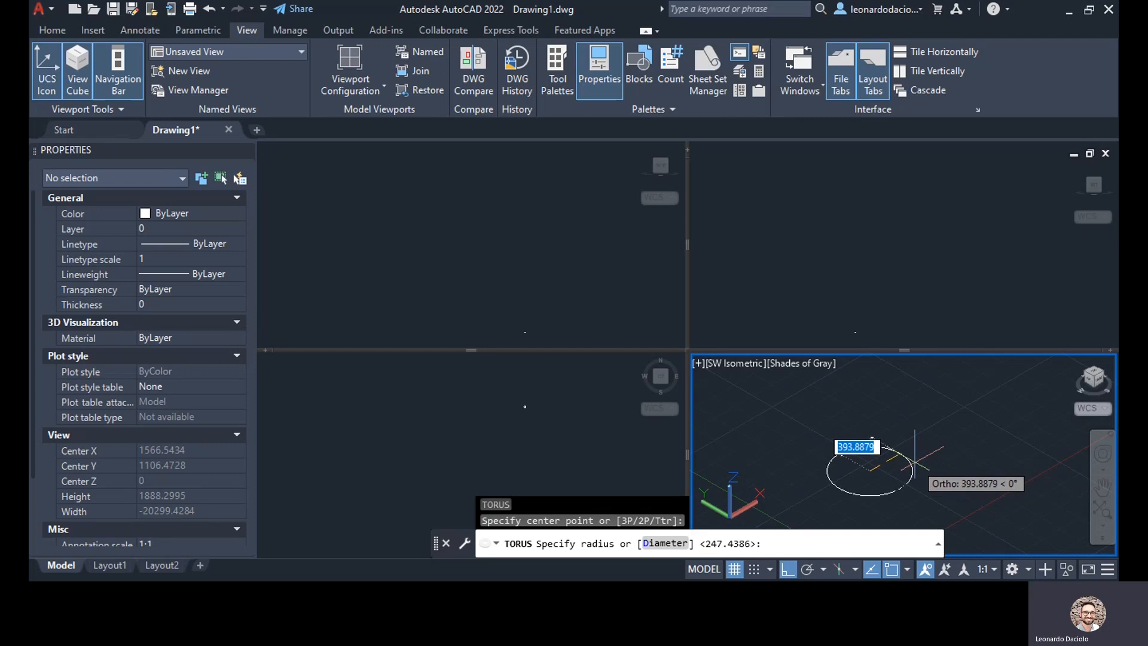
left_click(915, 462)
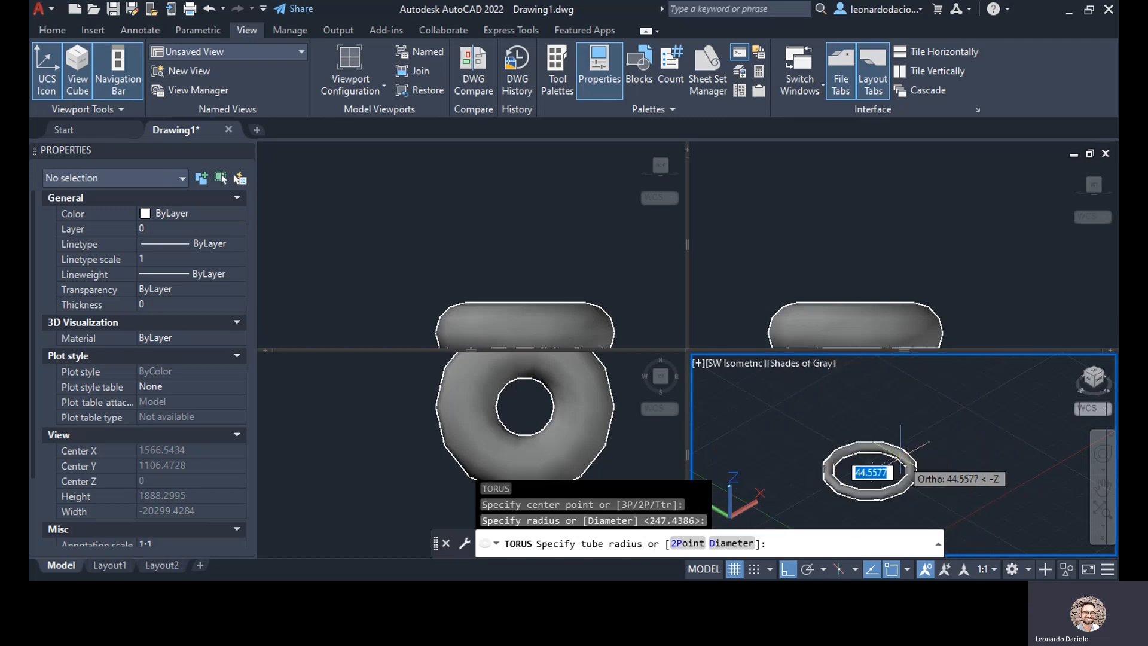
left_click(901, 460)
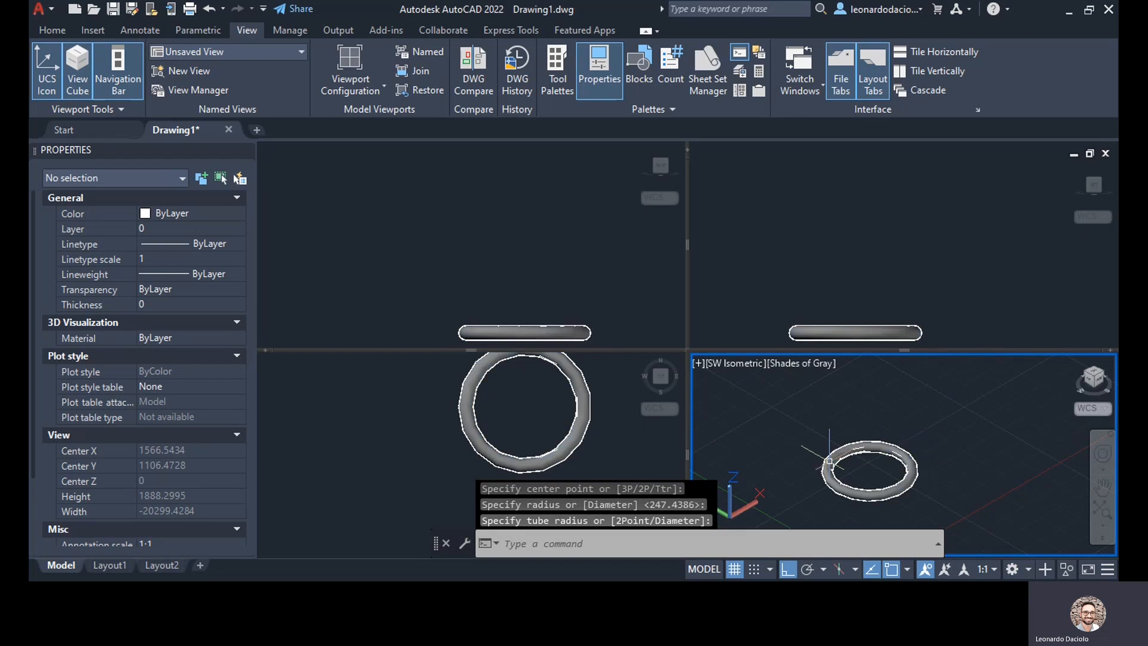
- Select the torus in the SW Isometric viewport and delete it
middle_click_drag(934, 452, 959, 419)
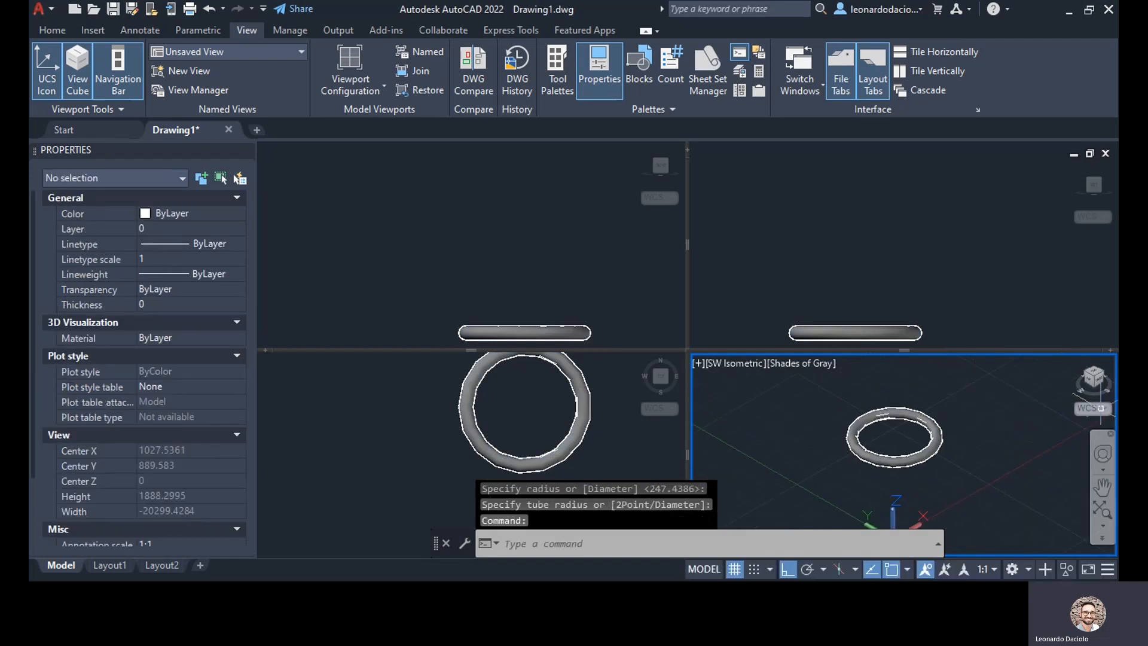
left_click(973, 464)
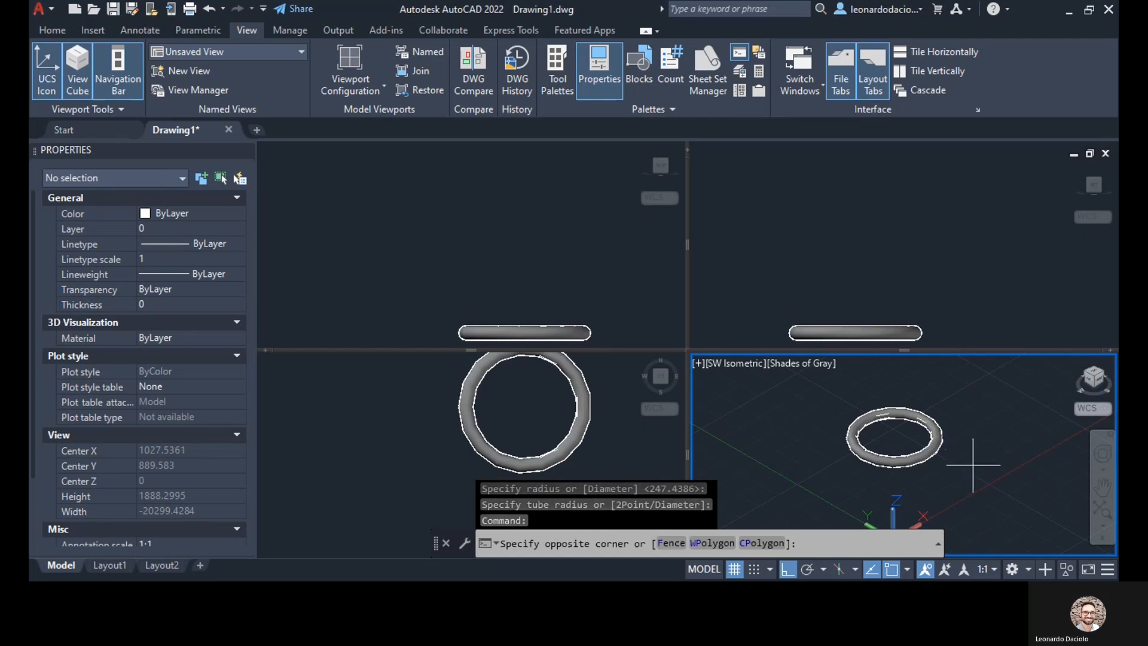
left_click(925, 404)
key("Delete")
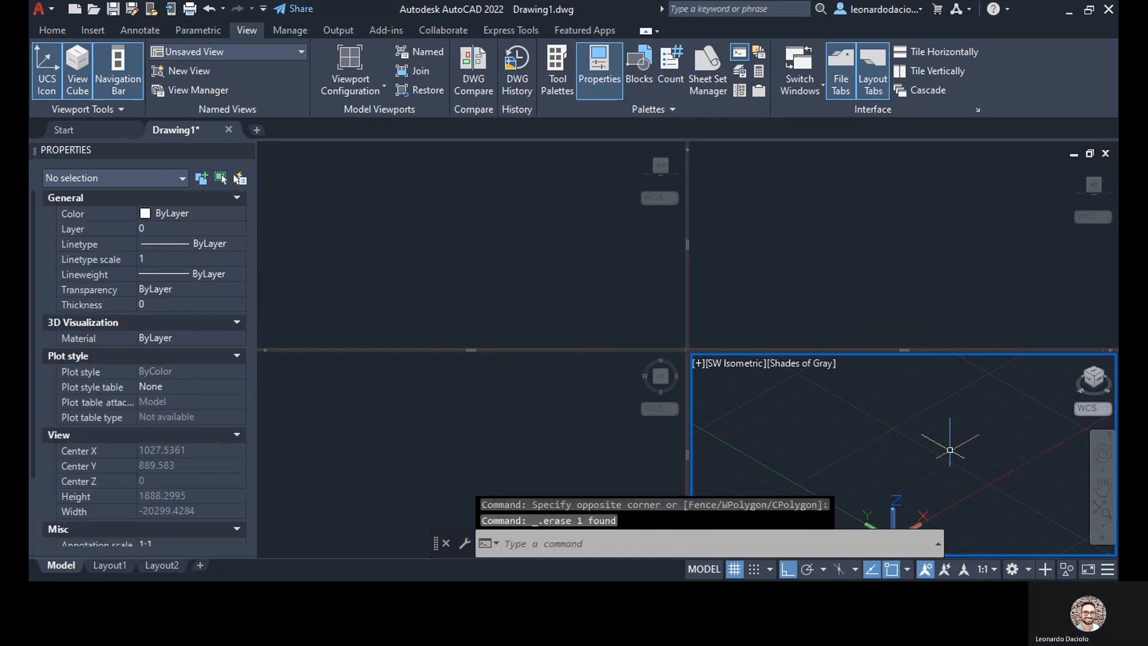
- Draw a four-sided solid pyramid with the PYRAMID command in the SW Isometric viewport, picking its base centre, base radius and height
type("p")
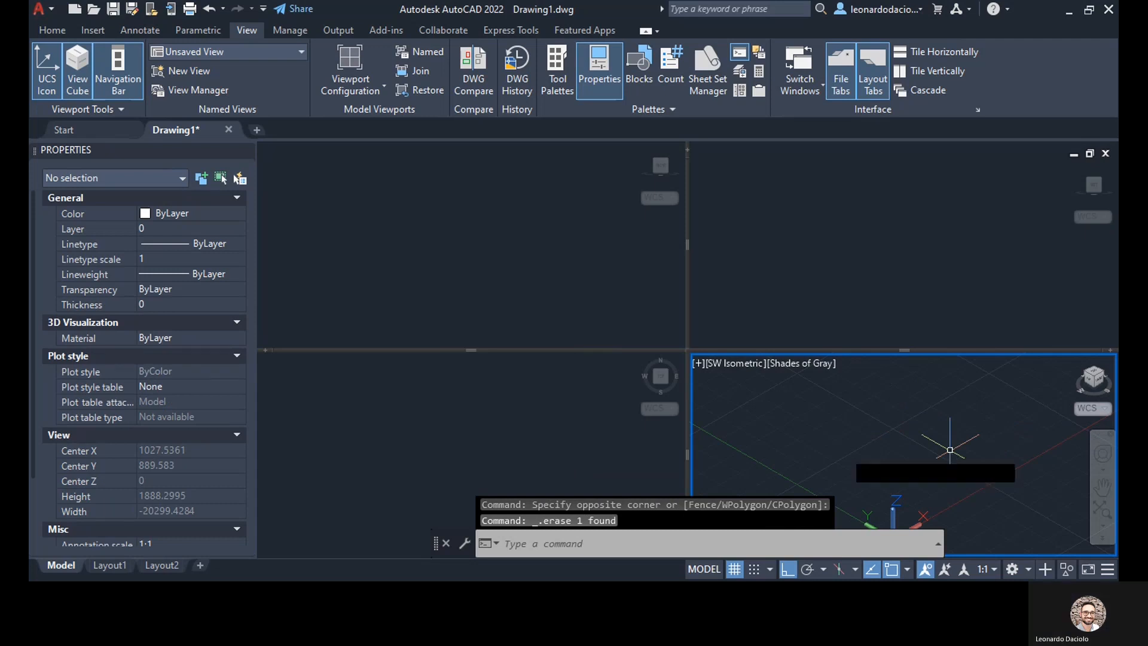
key("Return")
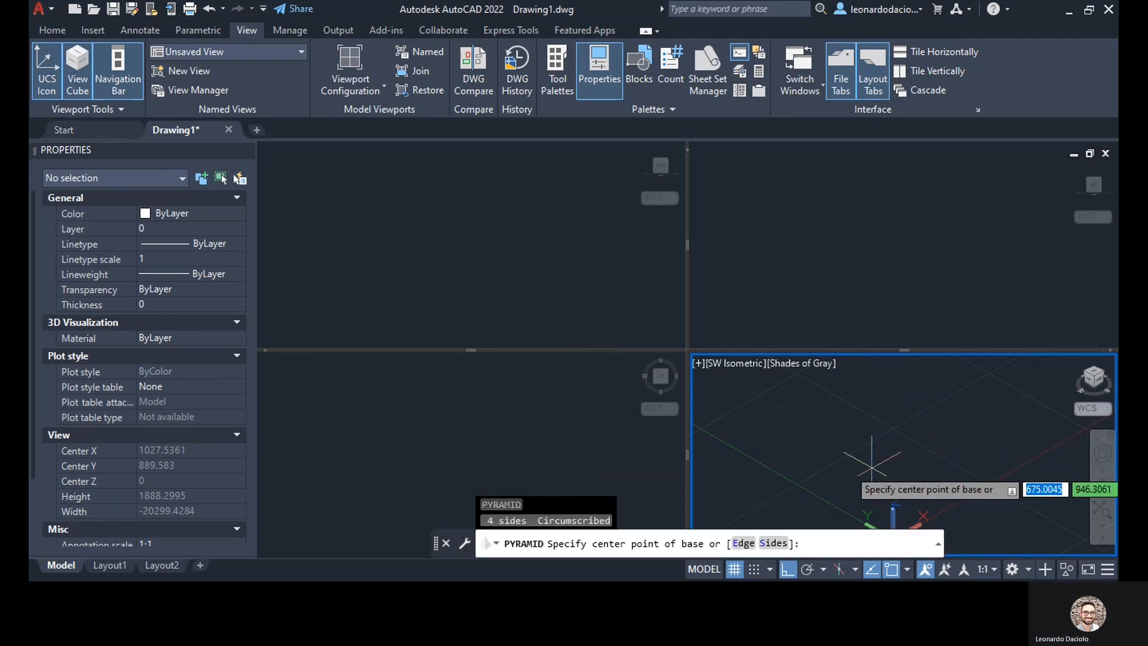
key("Down")
key("Down")
key("Up")
key("Up")
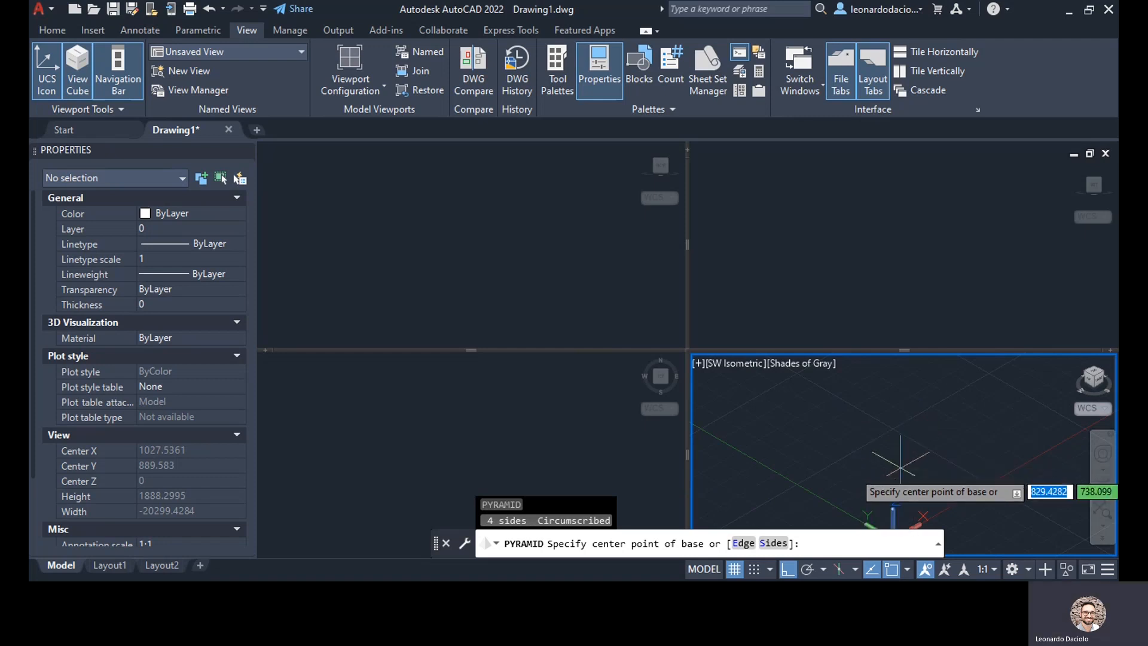
left_click(900, 470)
left_click(924, 456)
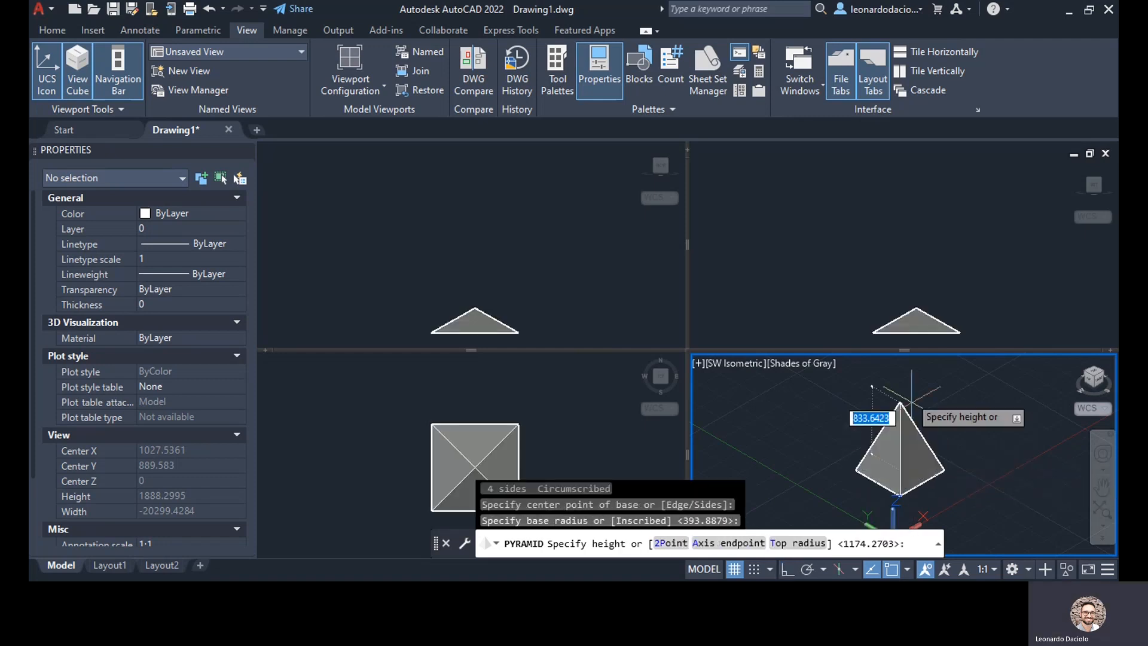
left_click(900, 388)
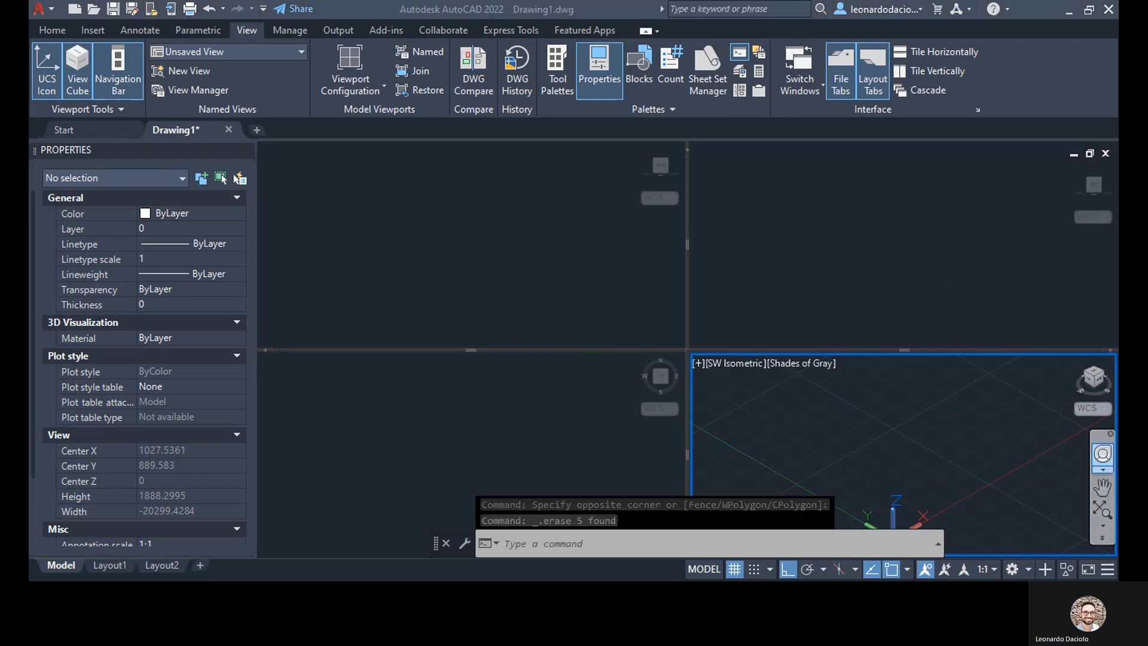
left_click(893, 450)
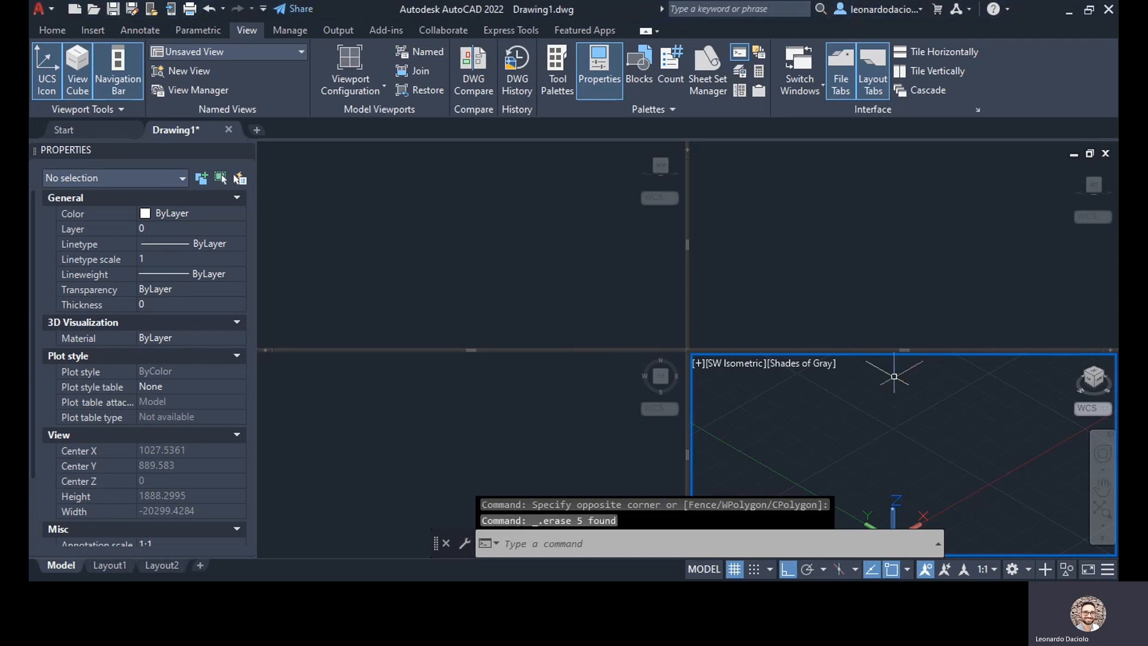
type("POL")
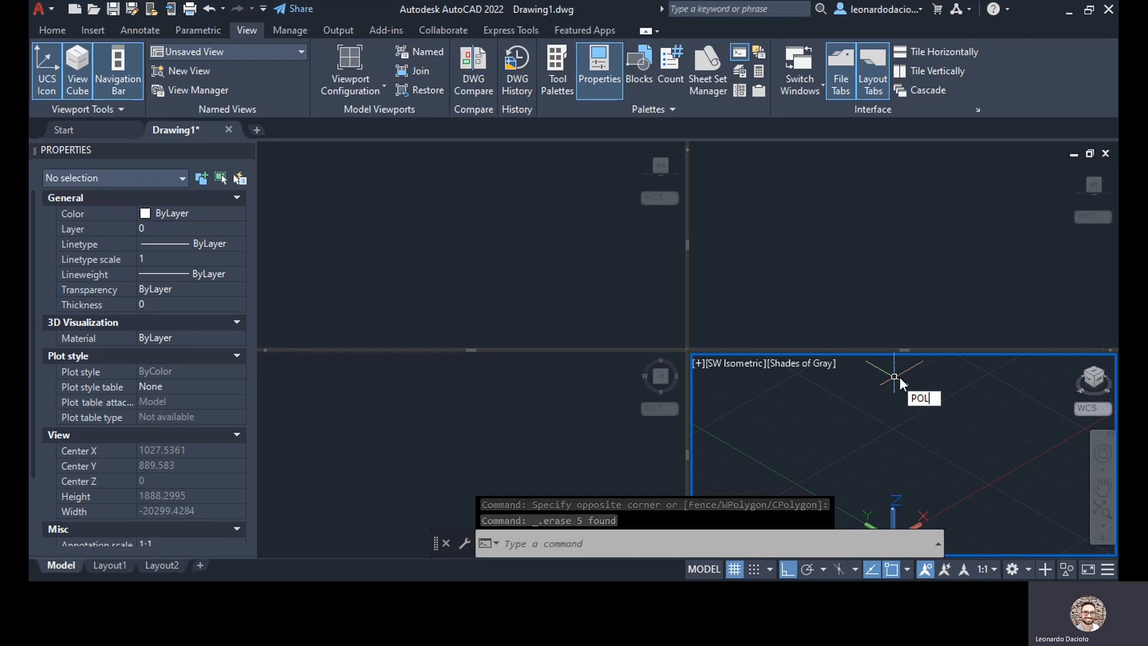
key("Escape")
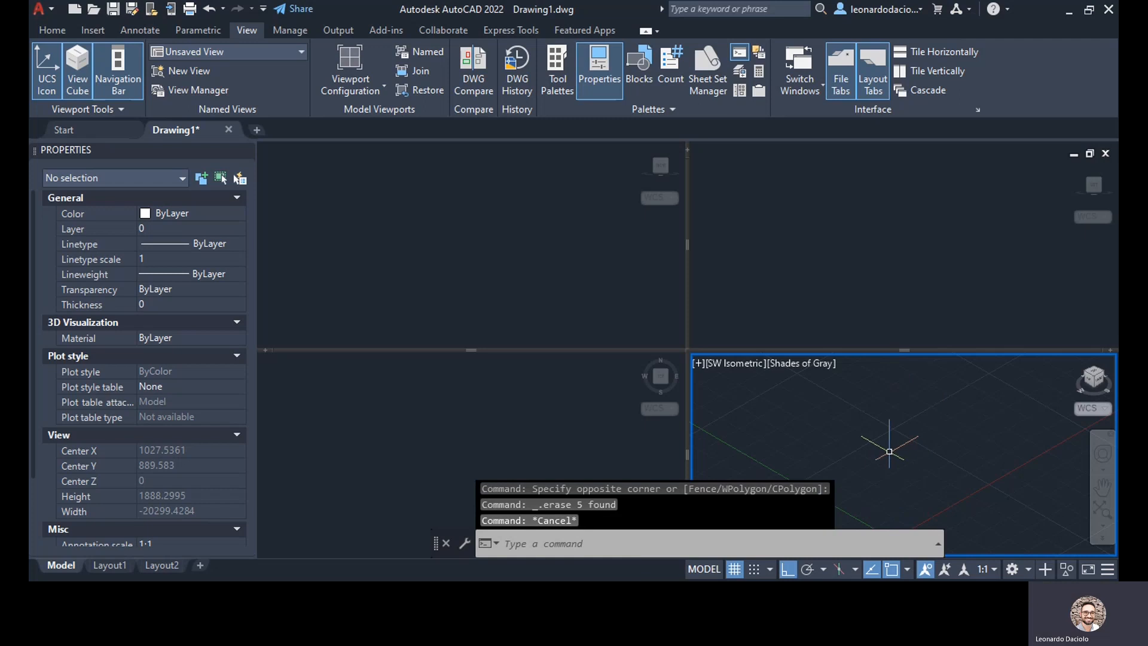
- Draw a four-sided closed polyline outline of about 660 by 627 in the SW Isometric viewport
type("pl")
key("Return")
left_click(847, 456)
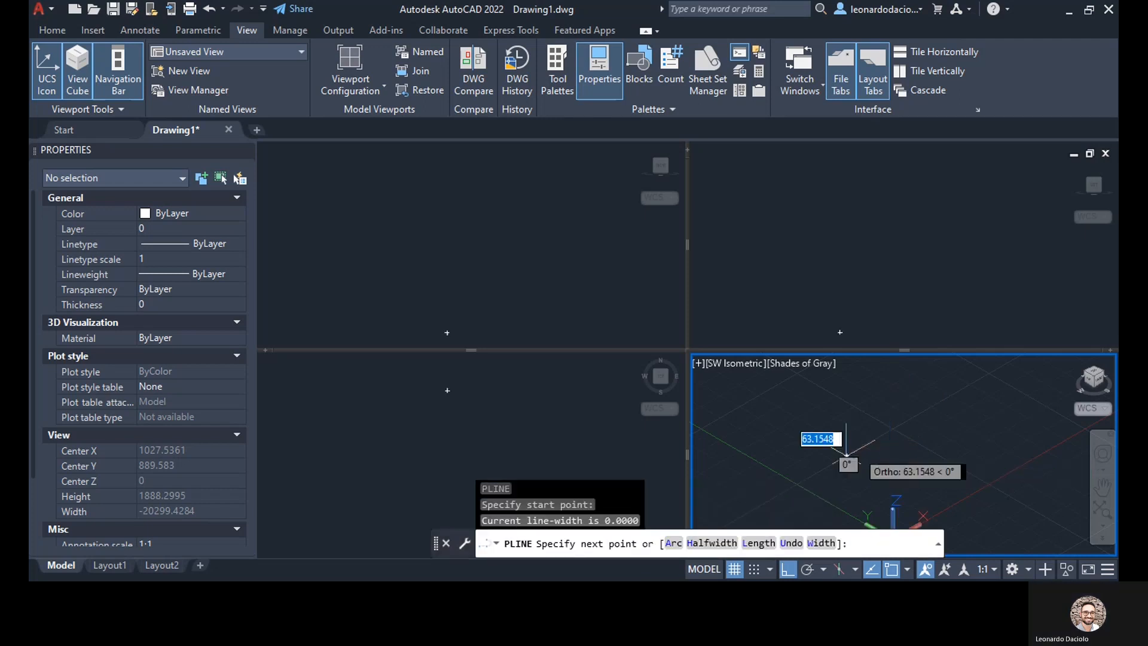
left_click(902, 428)
left_click(945, 455)
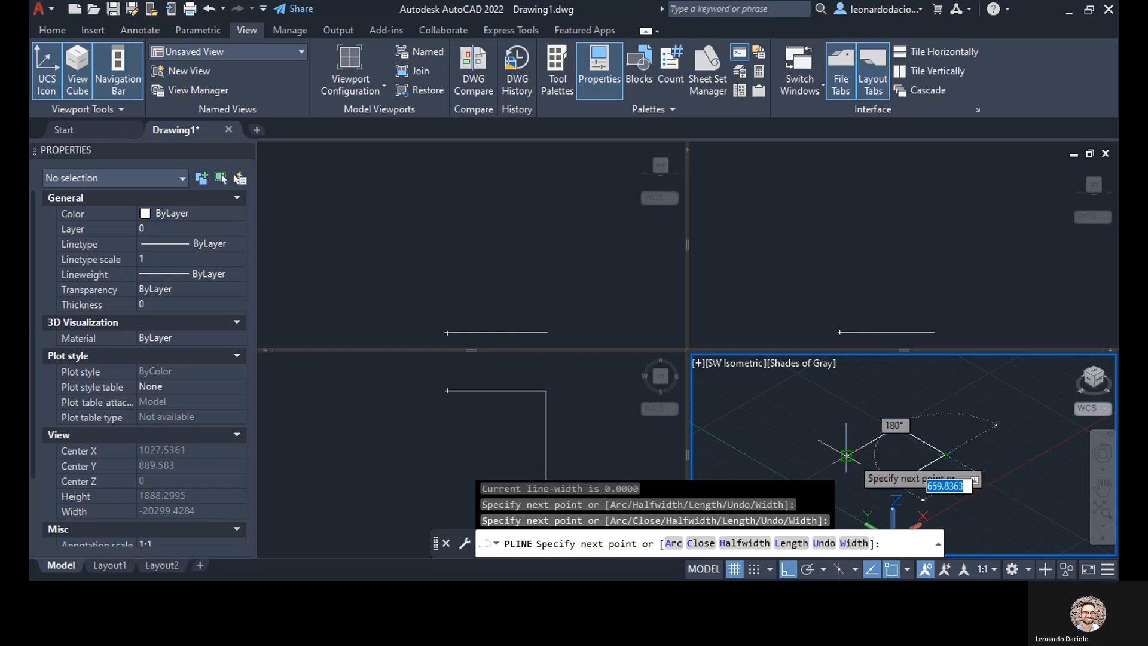
left_click(895, 483)
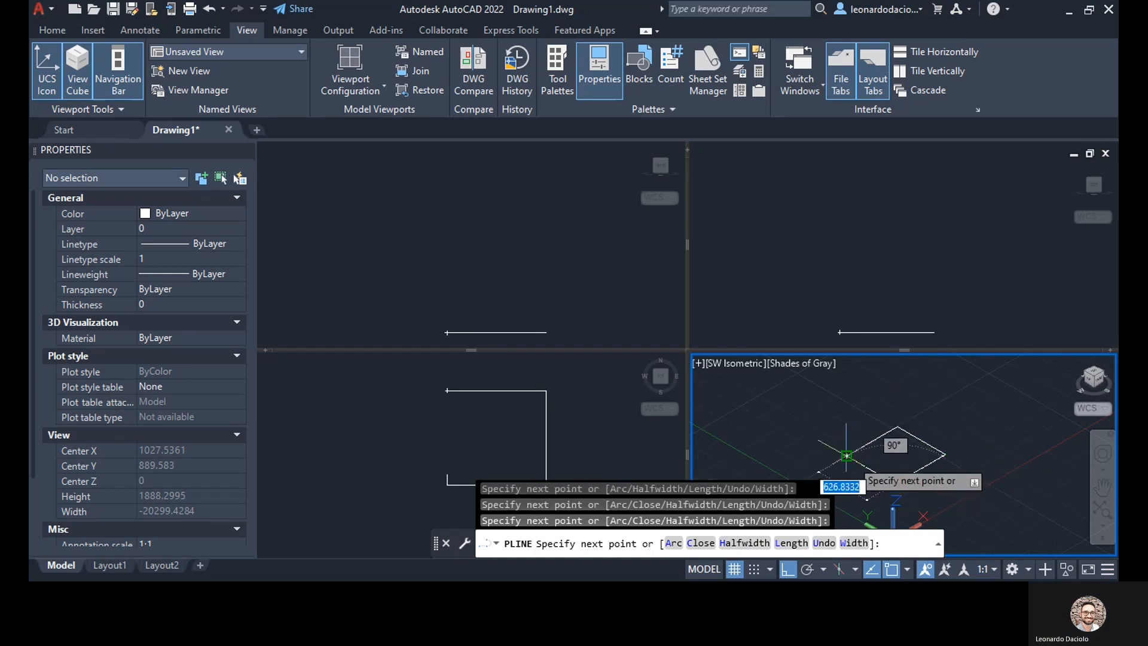
left_click(847, 455)
key("Escape")
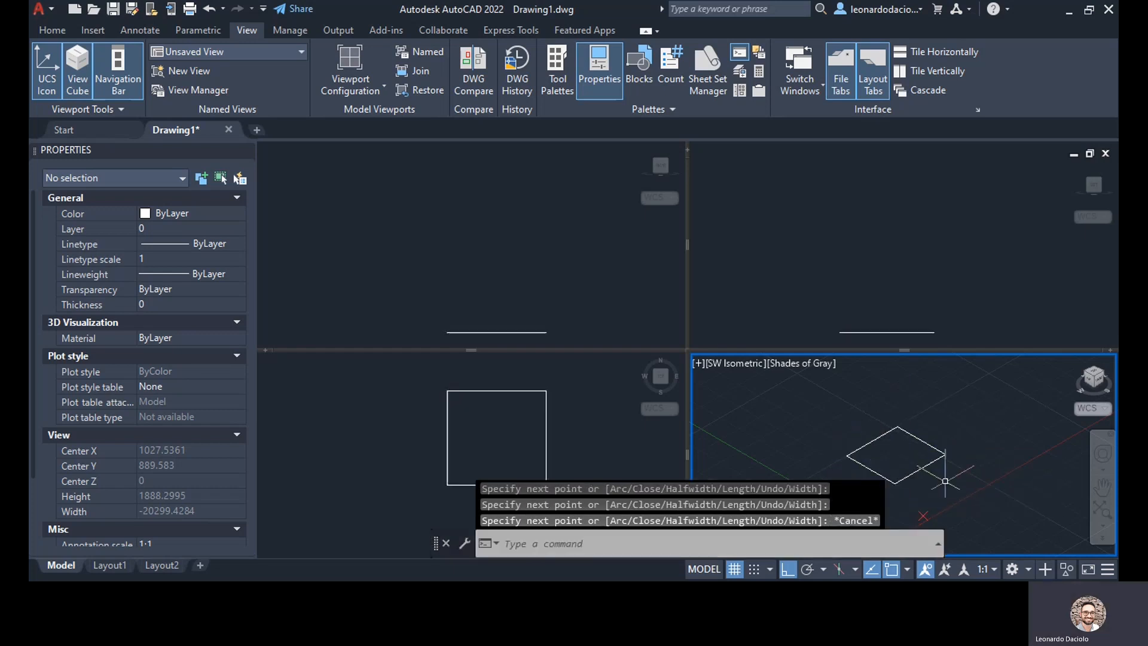
middle_click_drag(946, 485, 924, 479)
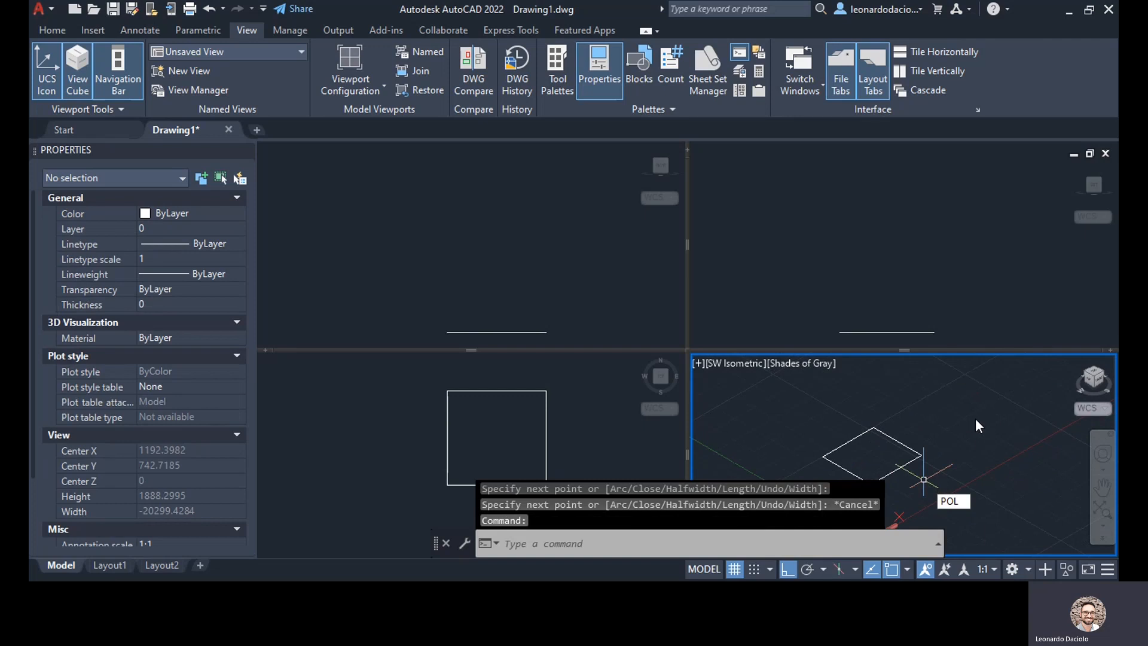
key("Return")
key("Escape")
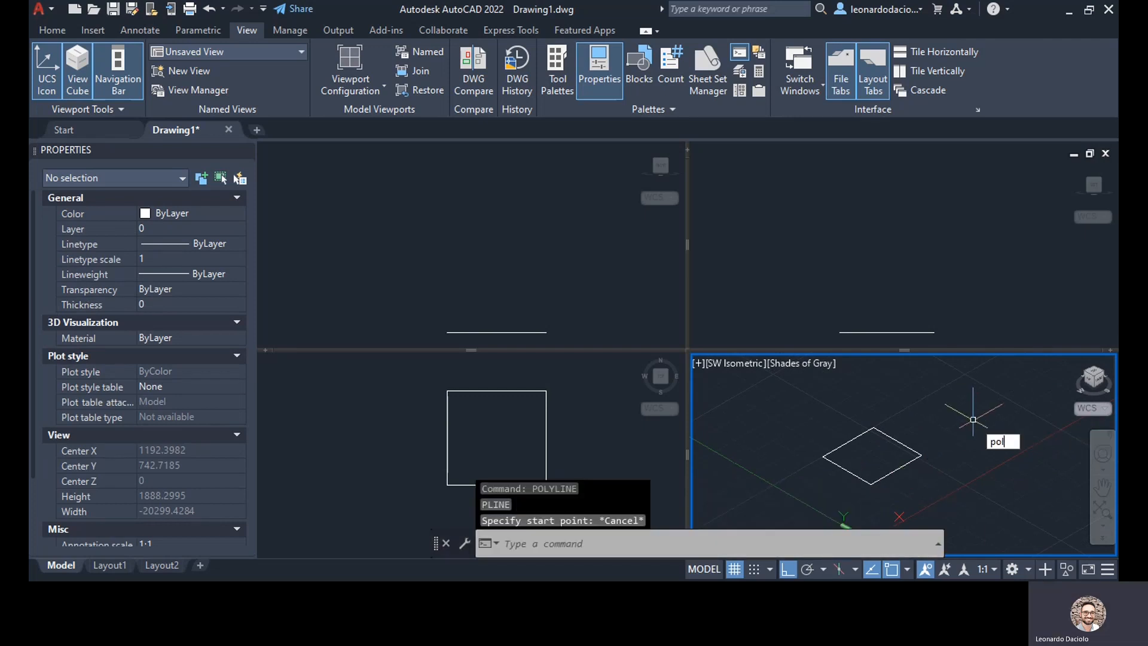
- Try to trace a polysolid around all four corners of the polyline outline, starting at its front right-hand corner
type("polysolid")
key("Return")
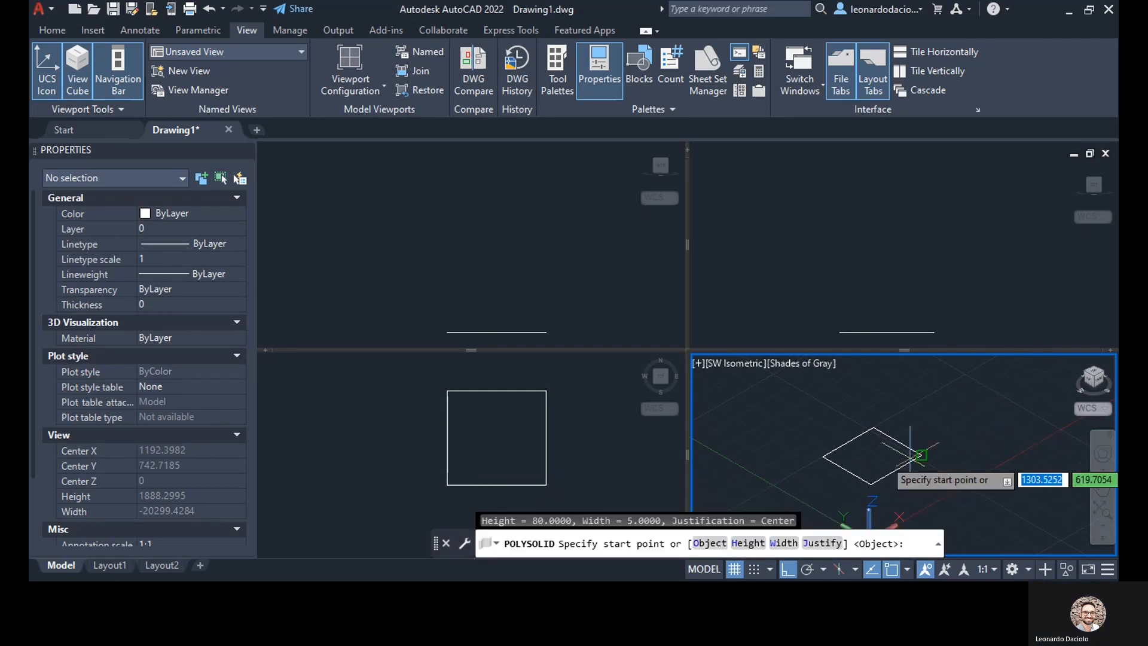
left_click(921, 455)
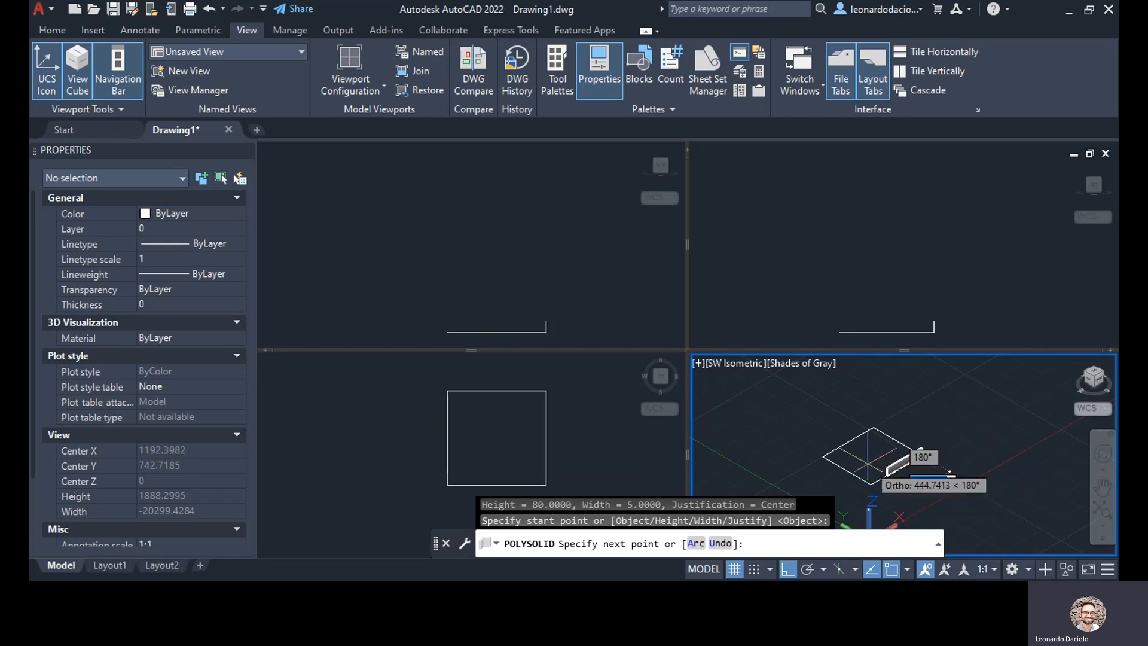
scroll(867, 473, "up", 5)
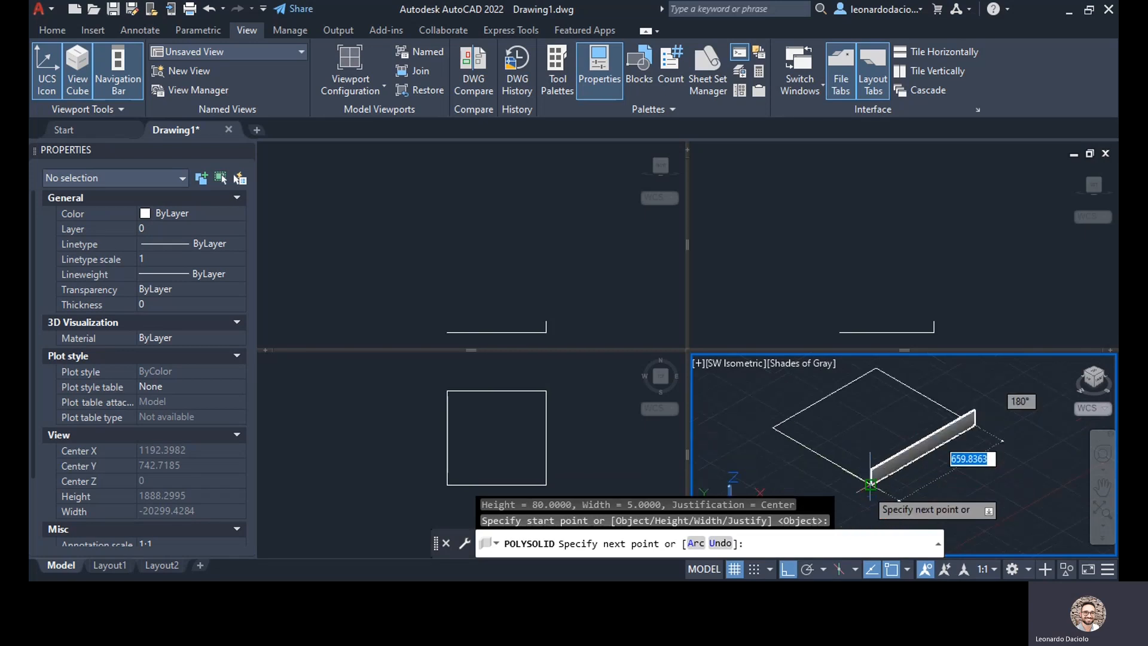
left_click(871, 492)
scroll(871, 492, "down", 5)
left_click(794, 448)
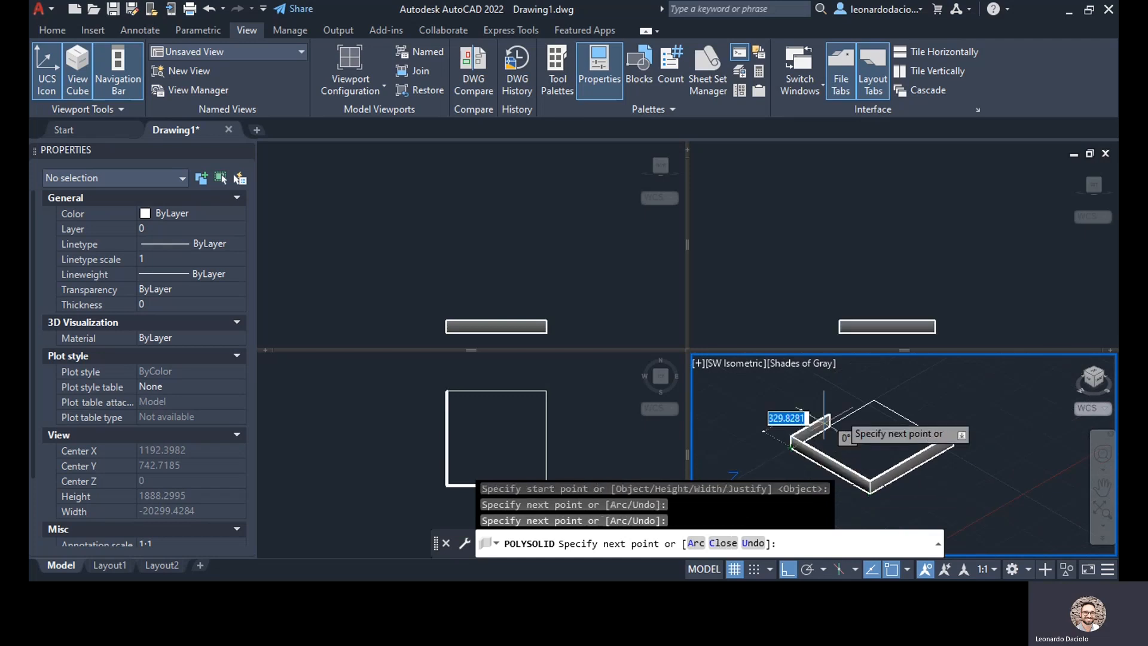
left_click(875, 400)
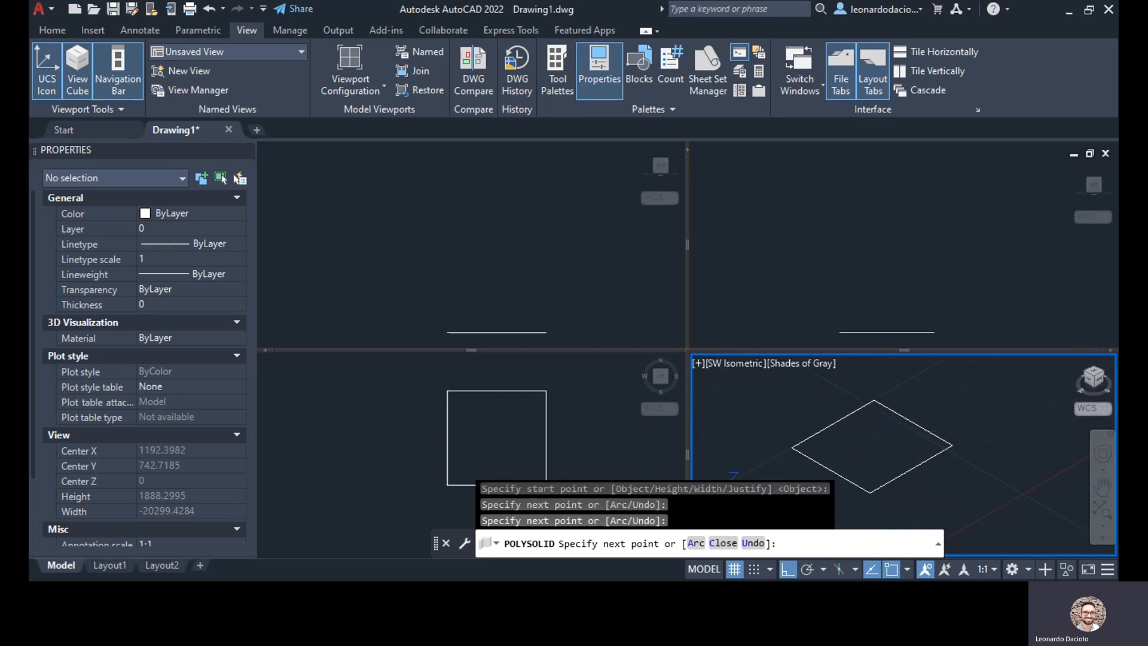
left_click(953, 446)
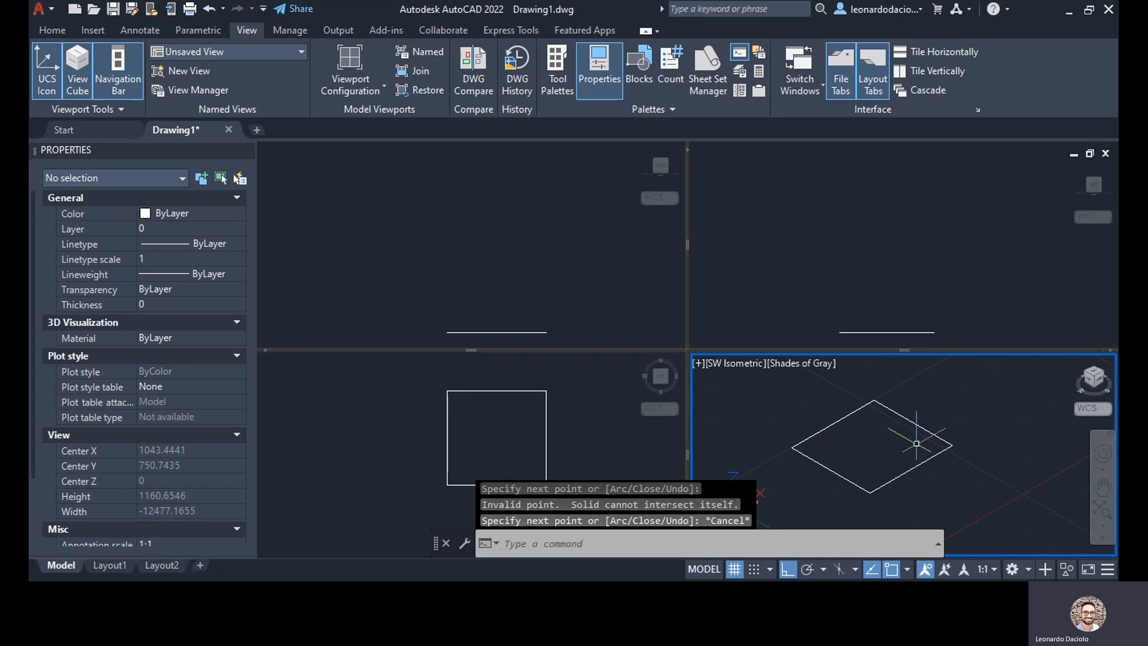
- Draw a polysolid 80 high and 5 wide along the two front edges of the polyline outline through its three corners
key("Return")
left_click(912, 468)
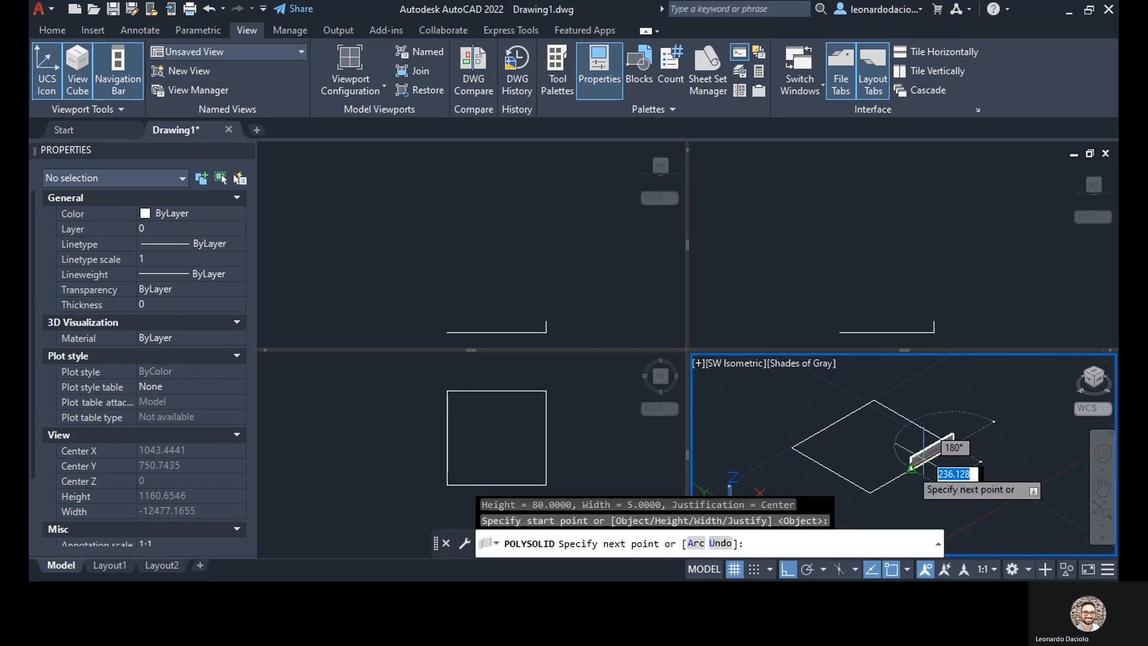
left_click(870, 492)
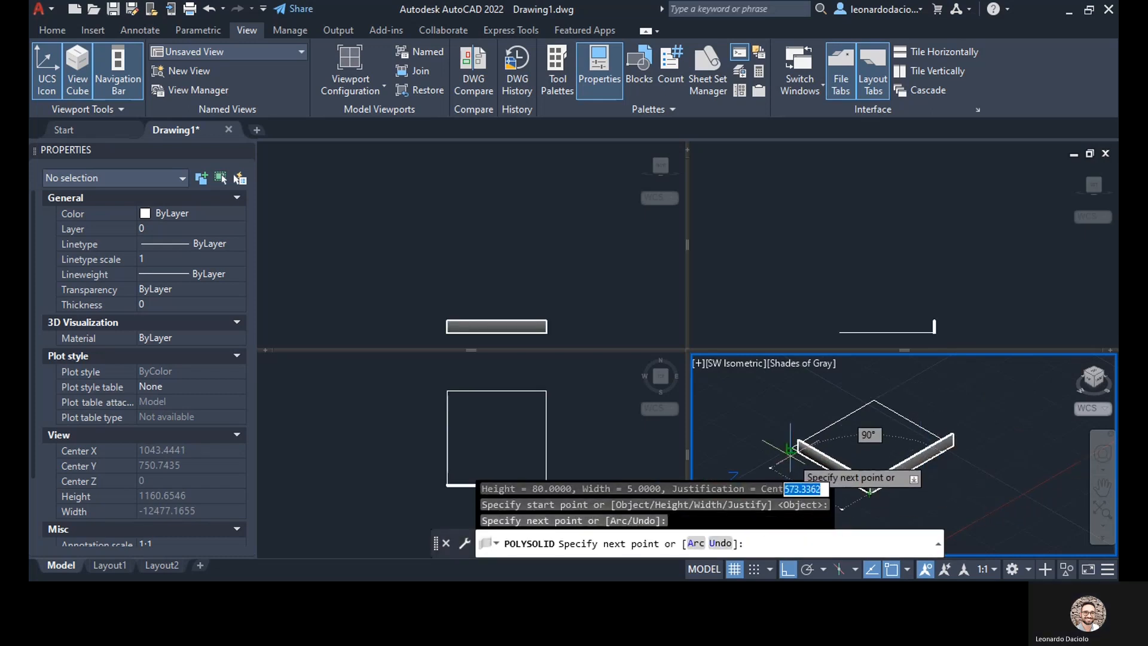
left_click(791, 449)
key("Return")
- Examine the two polysolid walls and the corner where they meet in the SW Isometric viewport
scroll(856, 454, "up", 5)
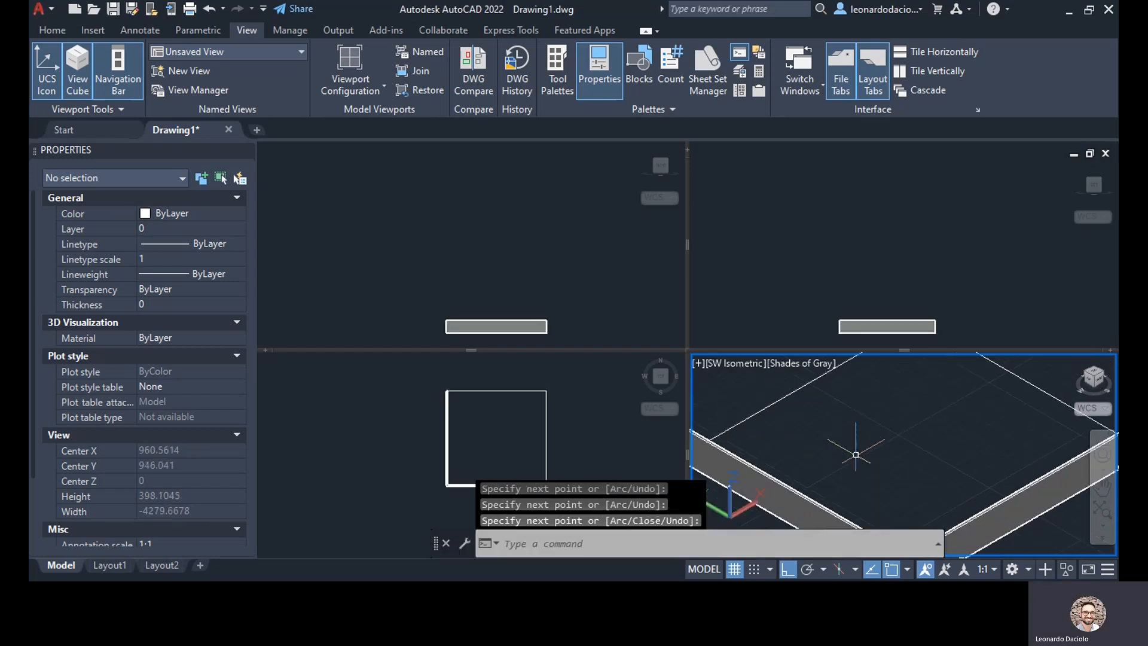
scroll(856, 456, "down", 5)
scroll(873, 461, "up", 2)
middle_click_drag(901, 480, 945, 417)
scroll(924, 440, "up", 5)
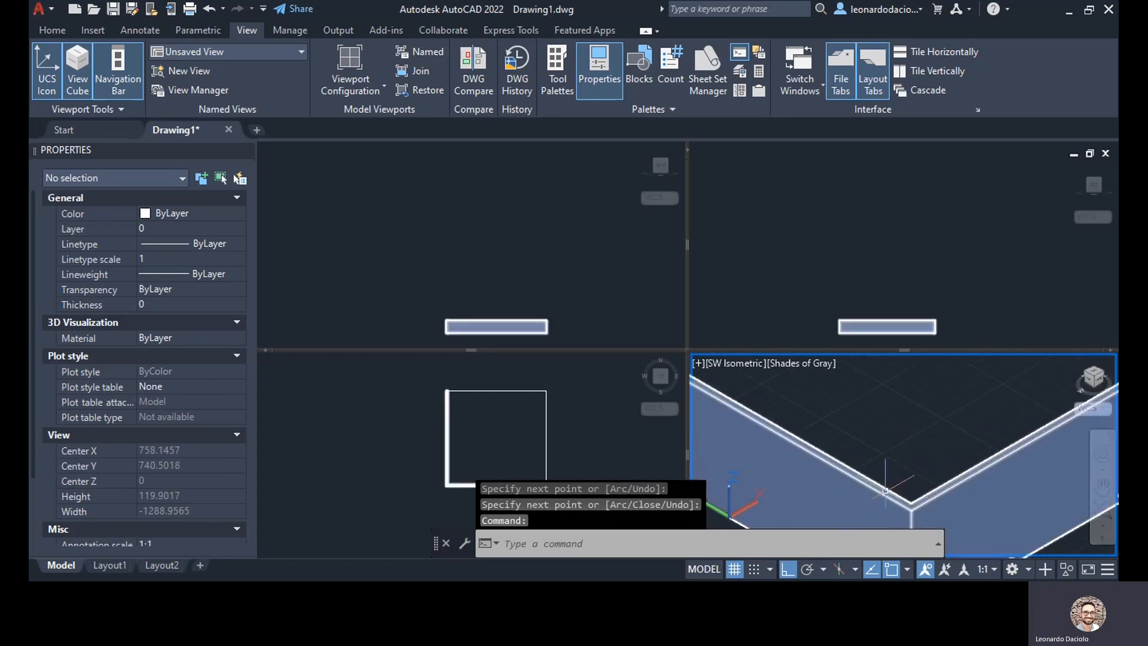
scroll(886, 490, "down", 5)
middle_click_drag(870, 470, 855, 468)
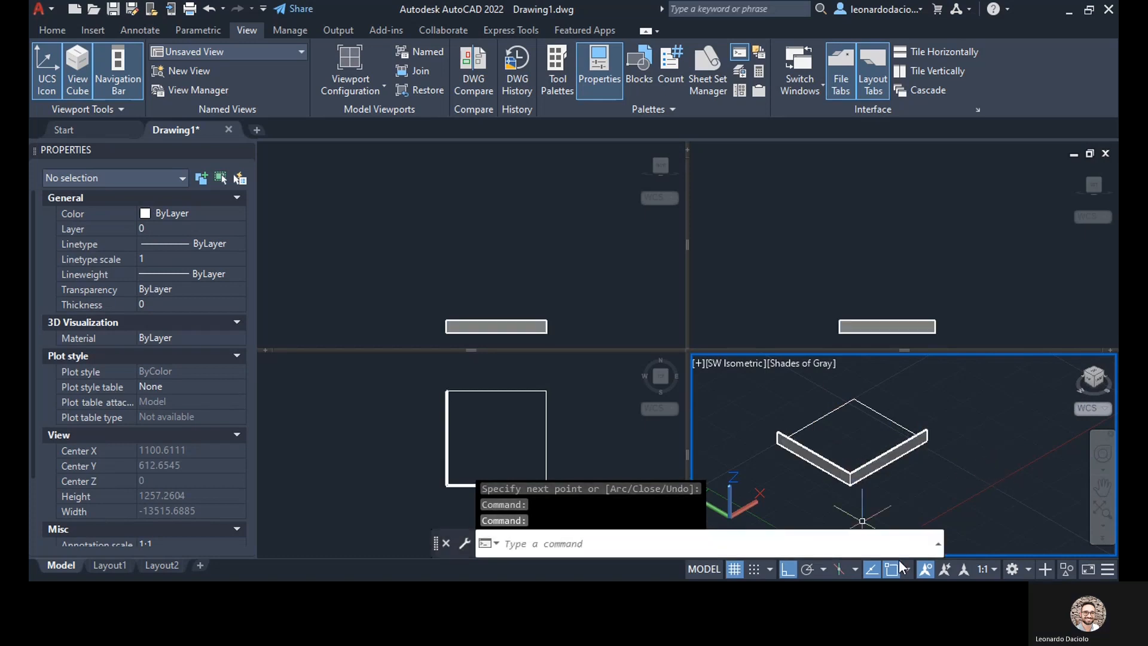
scroll(897, 454, "up", 5)
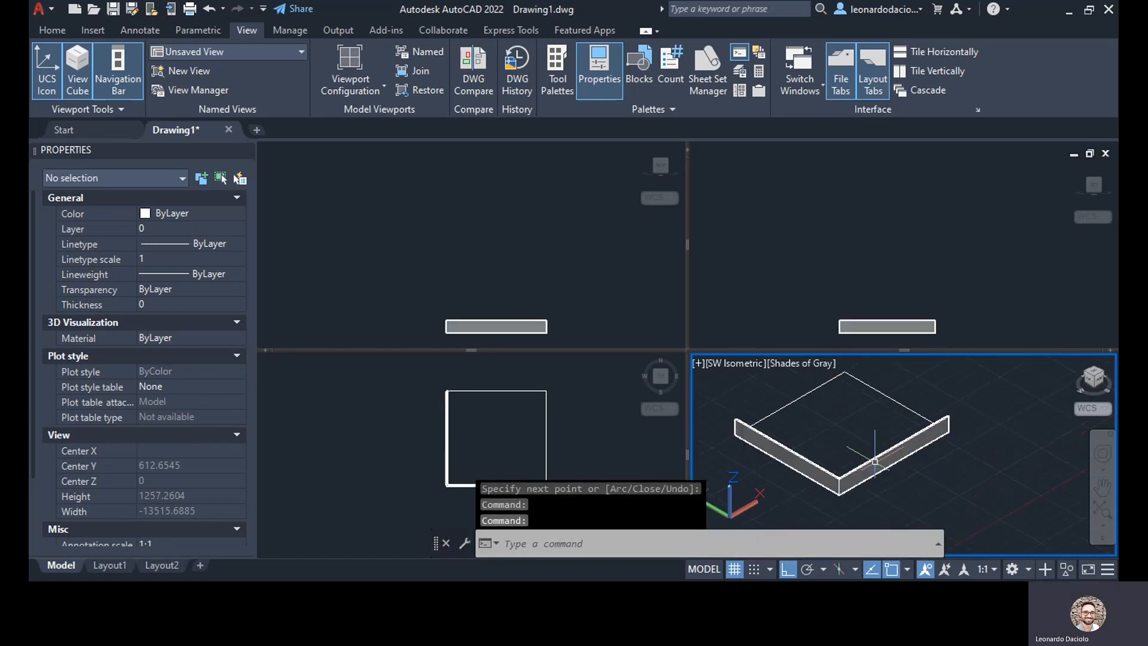
scroll(885, 441, "down", 3)
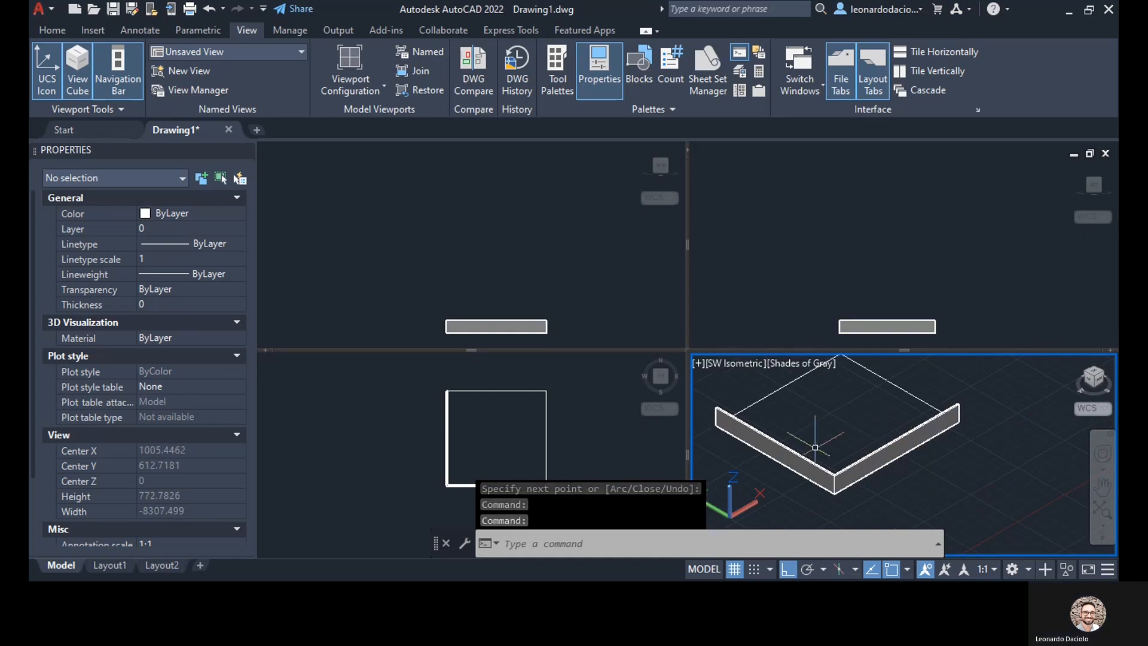
scroll(729, 448, "up", 8)
scroll(990, 429, "down", 7)
middle_click_drag(992, 419, 877, 444)
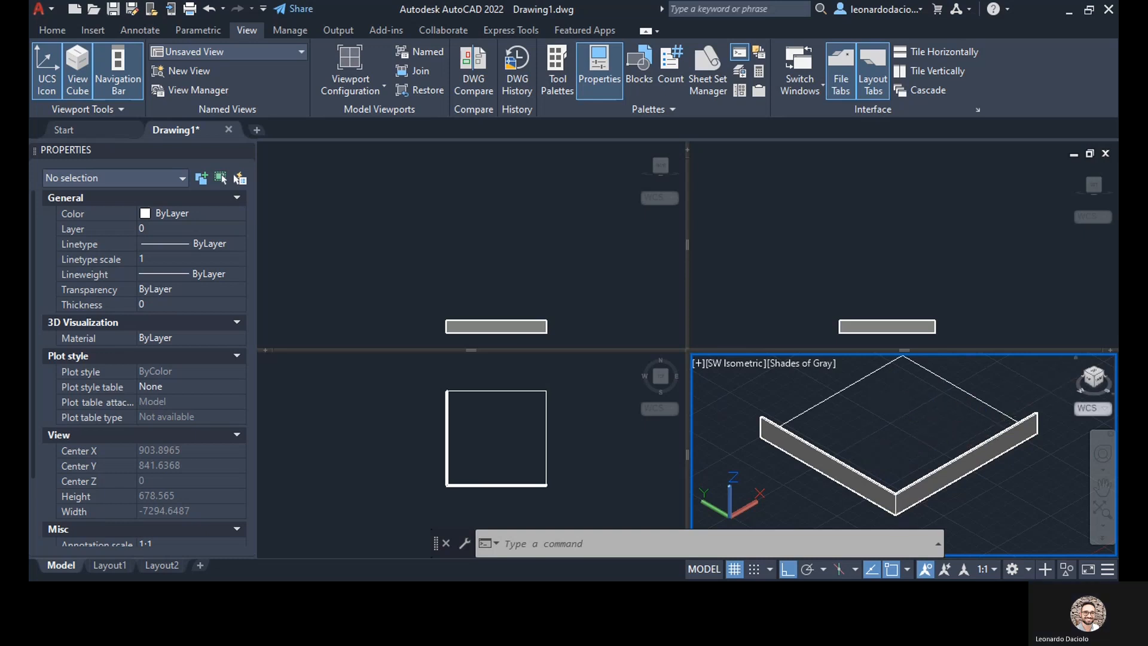
left_click(868, 426)
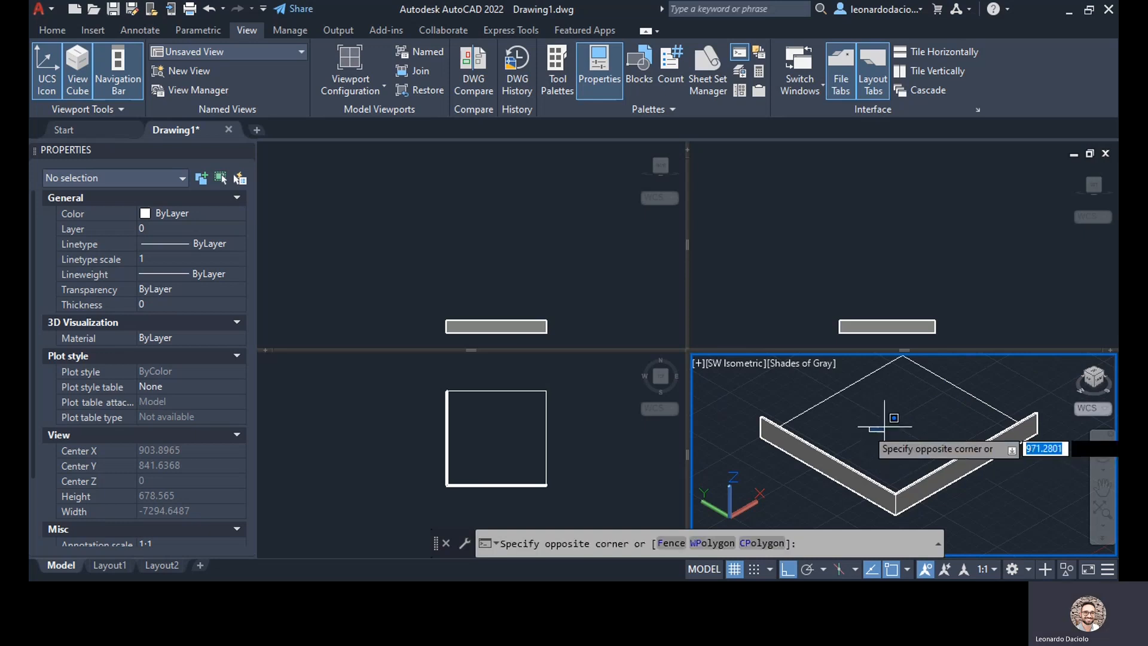
scroll(902, 410, "down", 2)
mouse_move(902, 426)
middle_mouse_down()
mouse_move(871, 457)
mouse_move(918, 441)
middle_mouse_up()
scroll(871, 466, "up", 4)
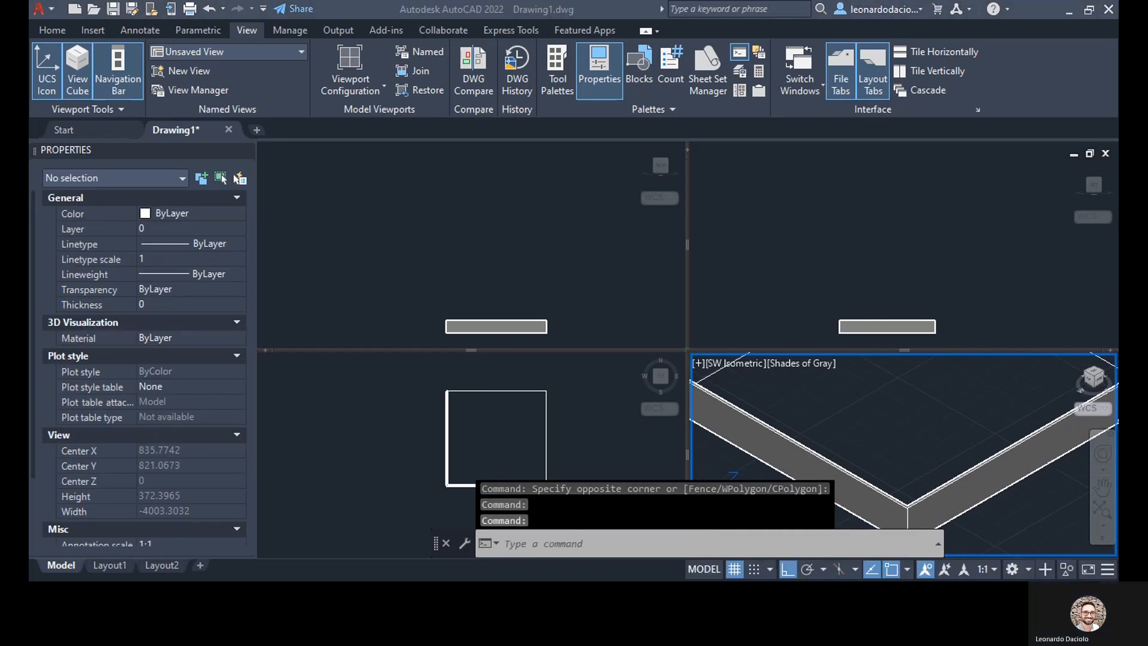
scroll(900, 436, "down", 5)
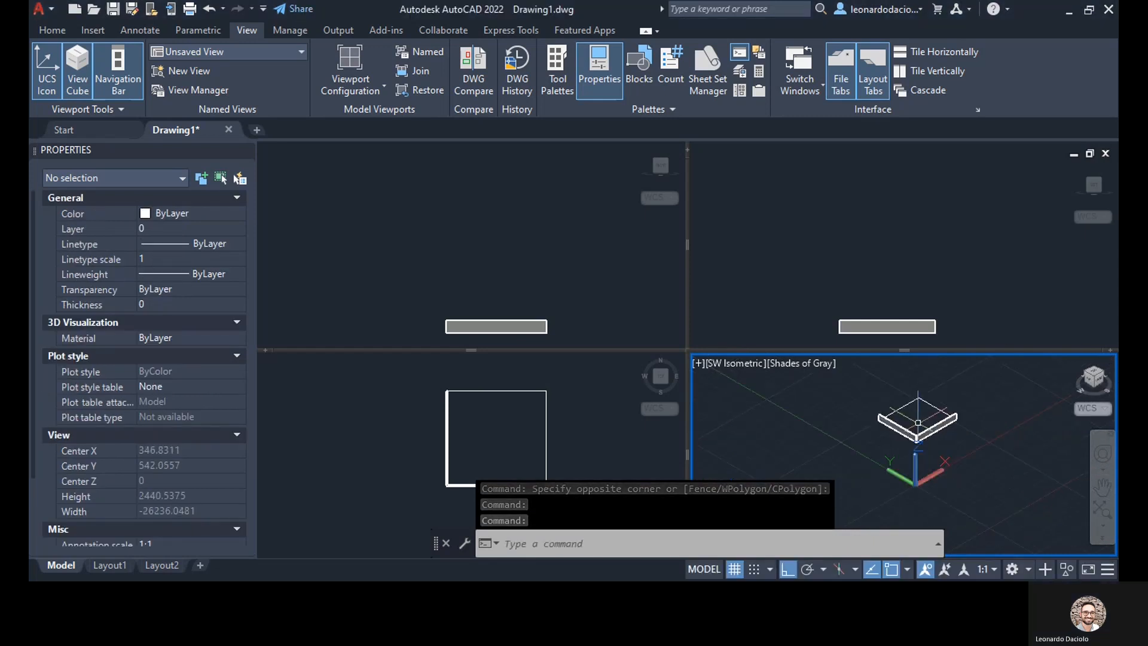
- Select the polysolid and the polyline outline with a crossing window and delete them
left_click(955, 430)
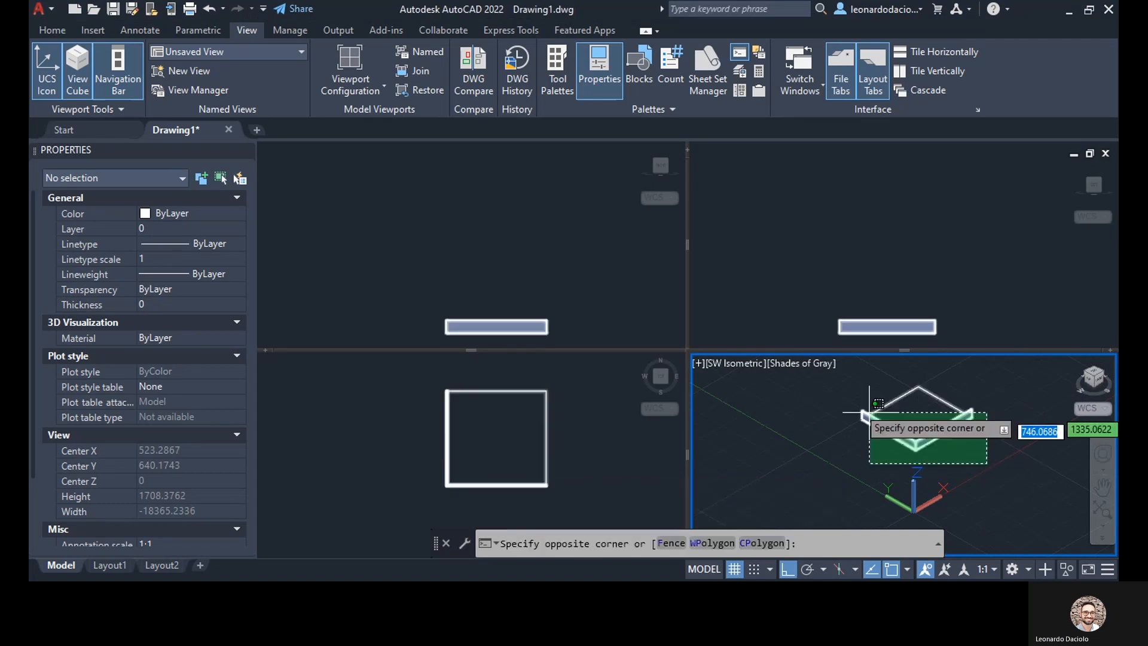
left_click(839, 388)
key("Delete")
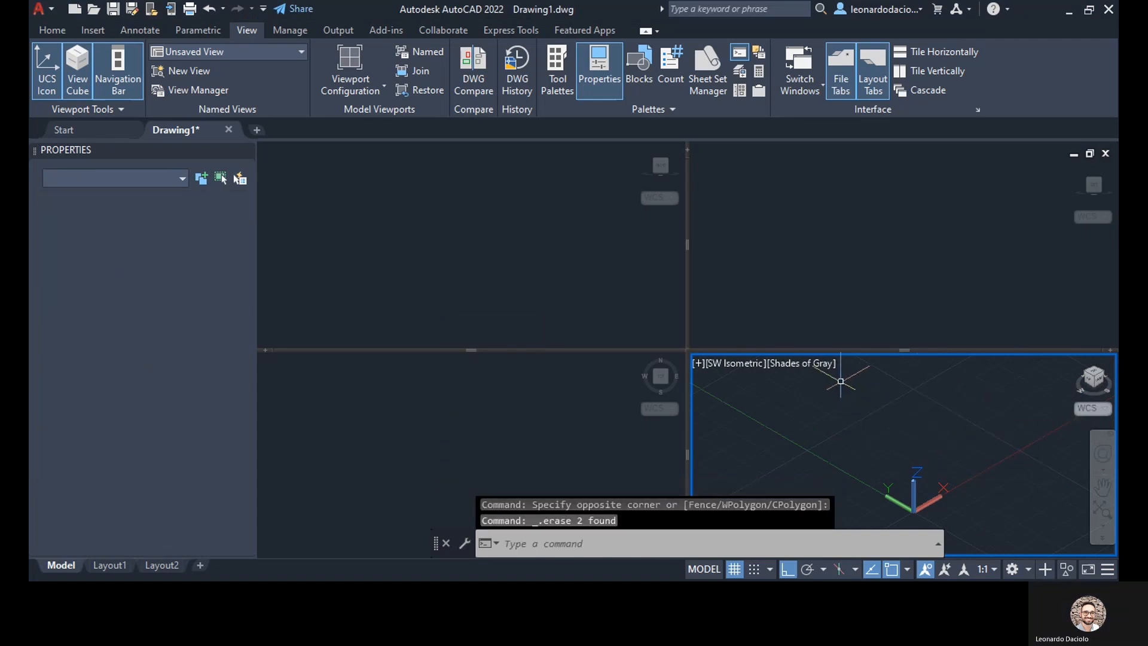
- Draw a solid box about 359 long, 166 wide and 234 high in the SW Isometric viewport
scroll(863, 419, "up", 3)
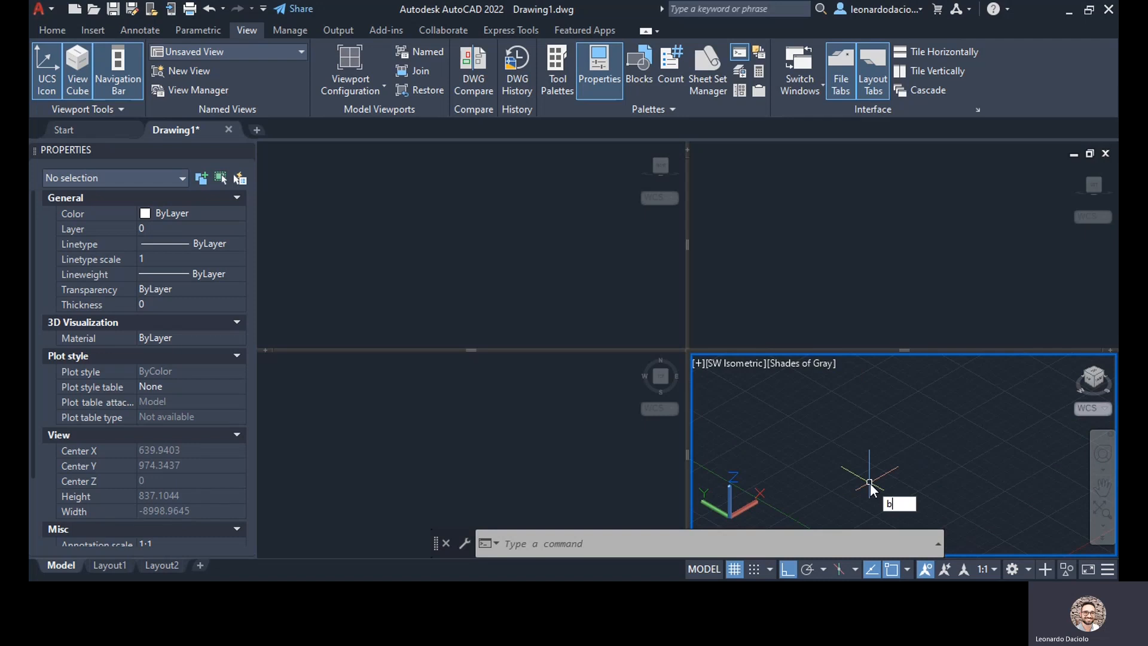
type("box")
key("Return")
left_click(861, 481)
left_click(897, 432)
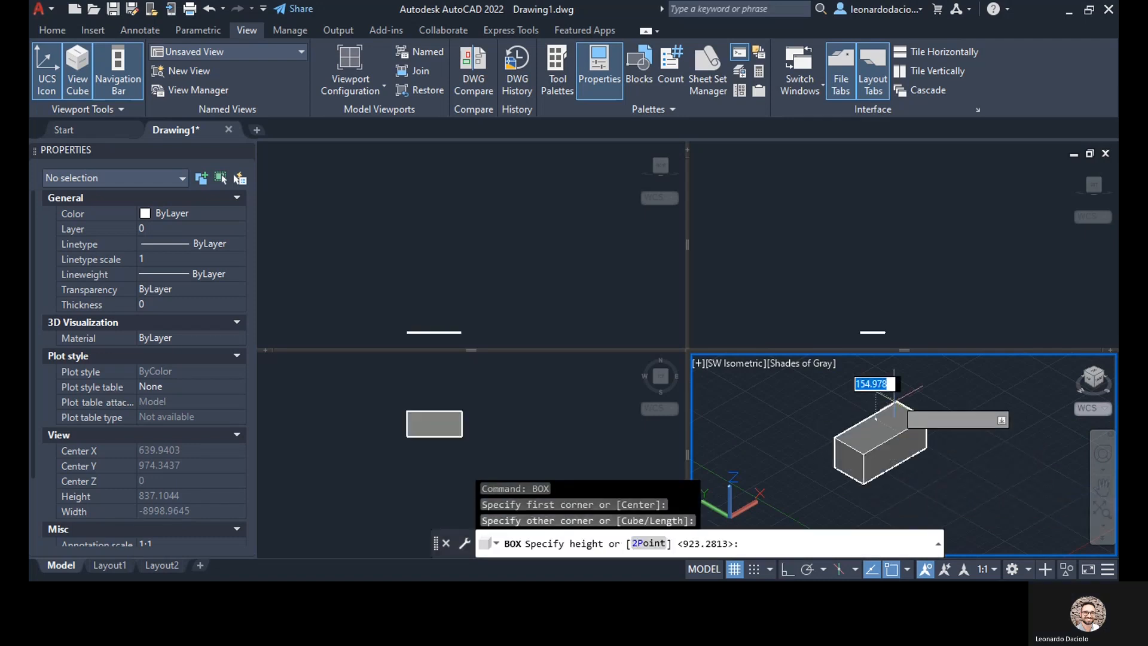
left_click(897, 383)
key("Escape")
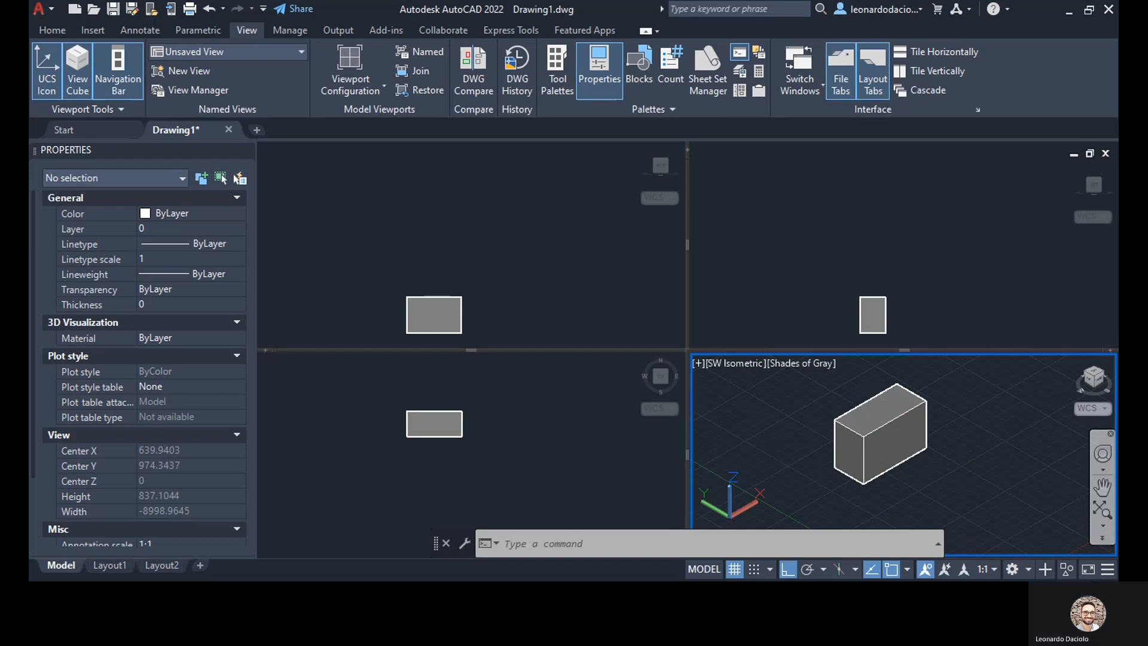
- Select the box and try to move it in the SW Isometric viewport, switching Ortho off during the move
left_click(951, 443)
left_click(957, 472)
left_click(960, 483)
left_click(850, 396)
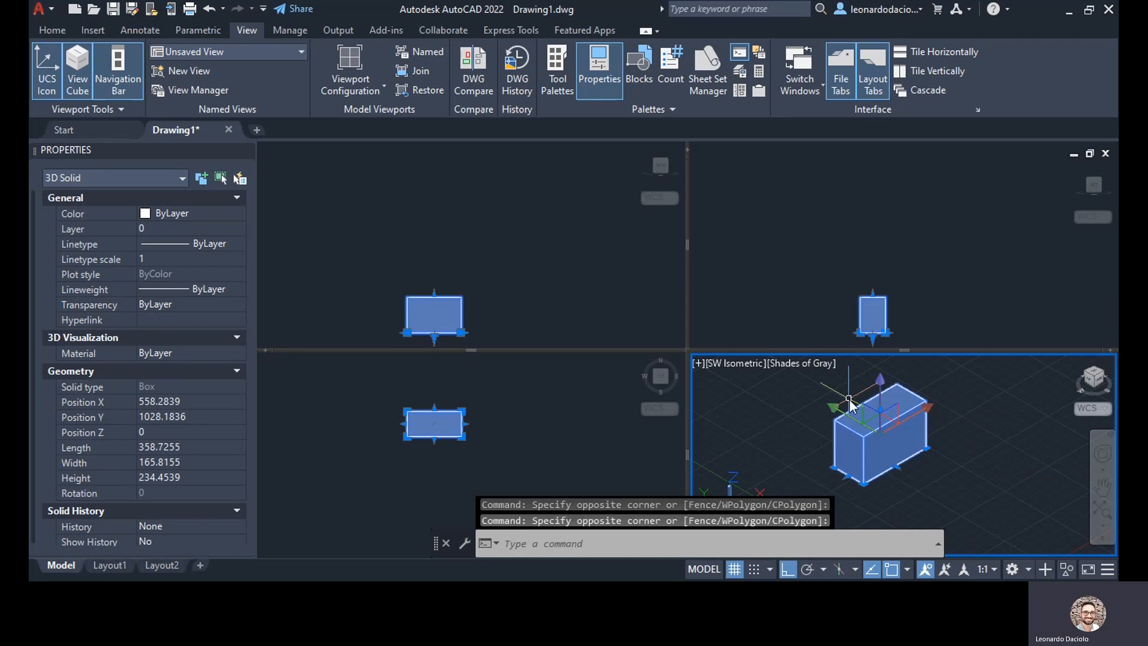
type("m")
key("Return")
left_click(924, 421)
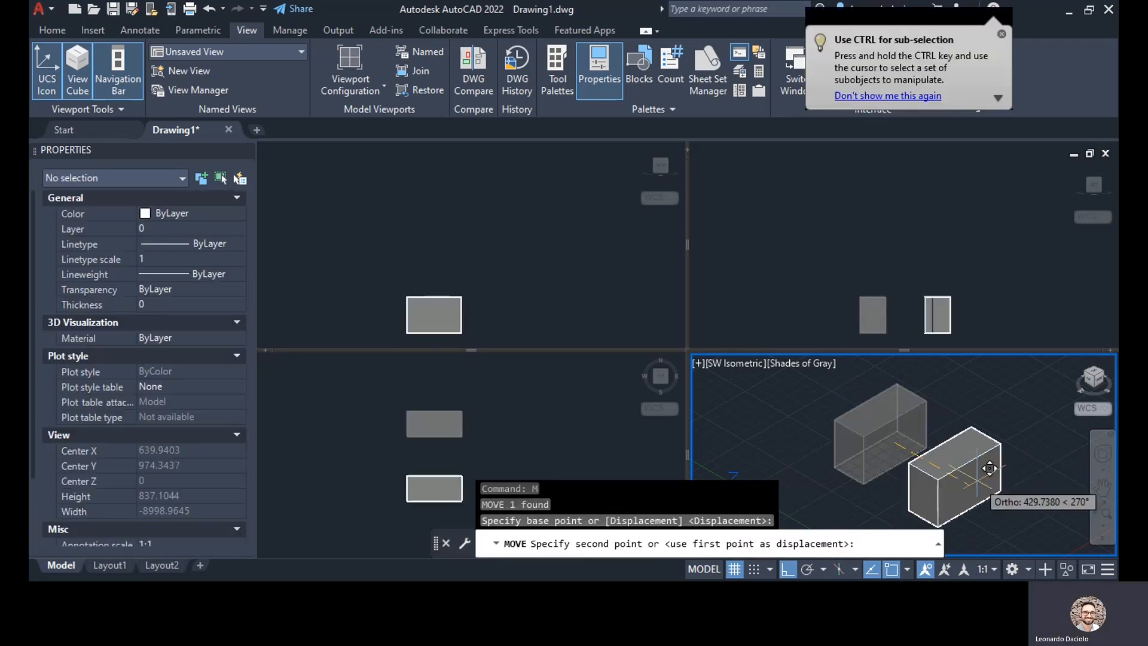
key("F8")
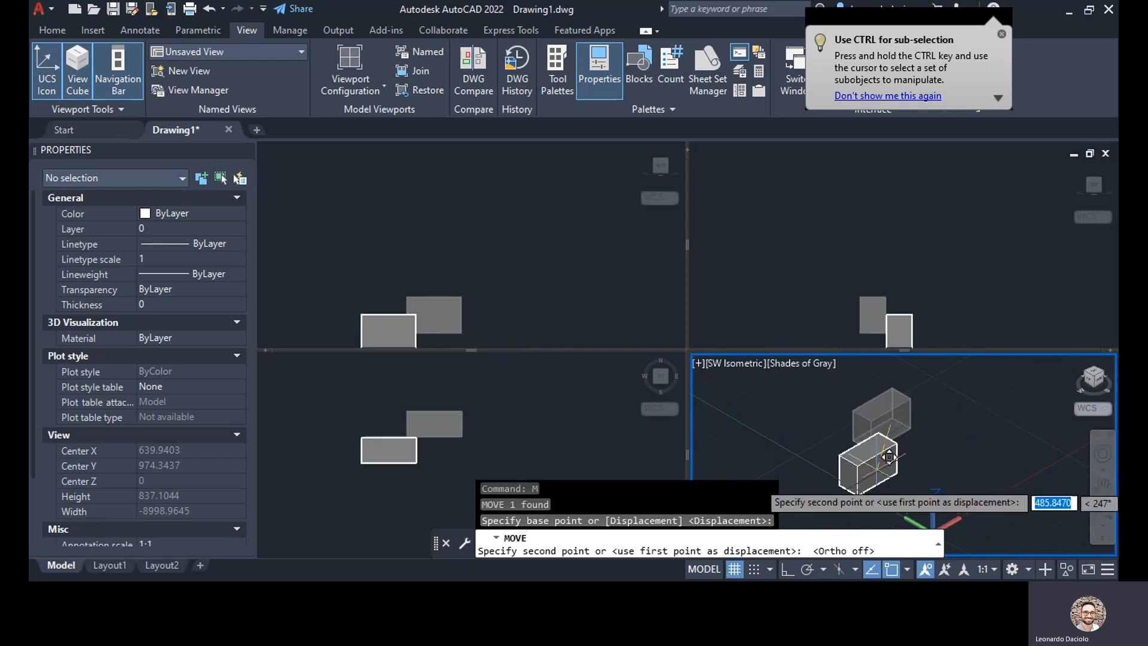
key("Escape")
scroll(895, 402, "up", 3)
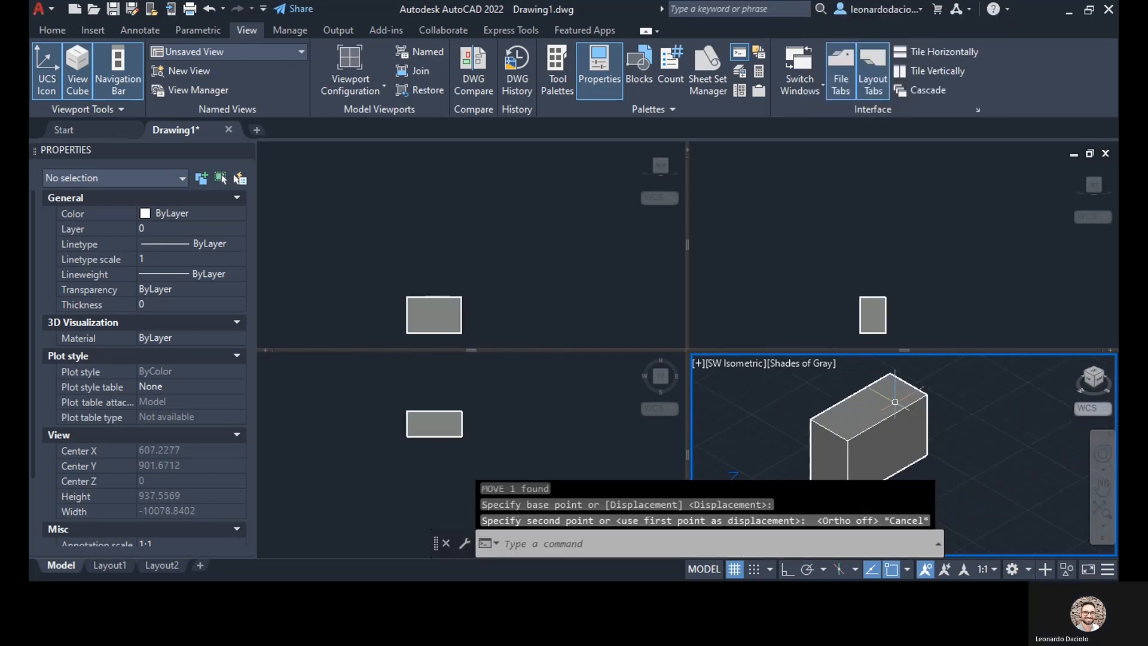
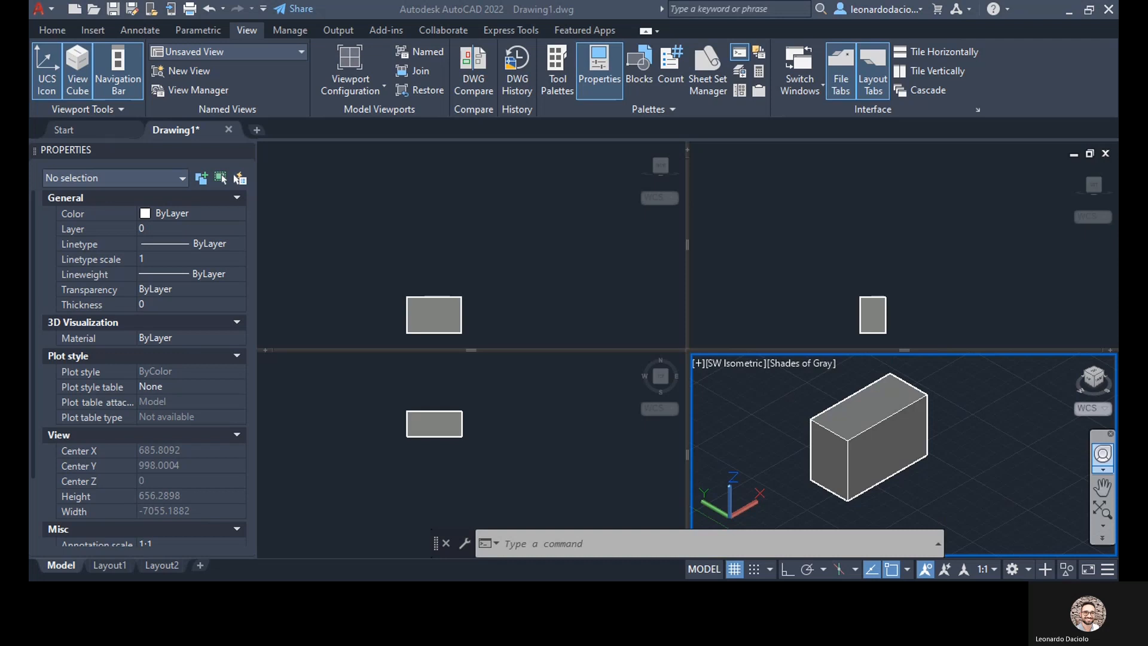
mouse_move(954, 482)
middle_mouse_down()
mouse_move(951, 465)
mouse_move(932, 458)
mouse_move(941, 477)
middle_mouse_up()
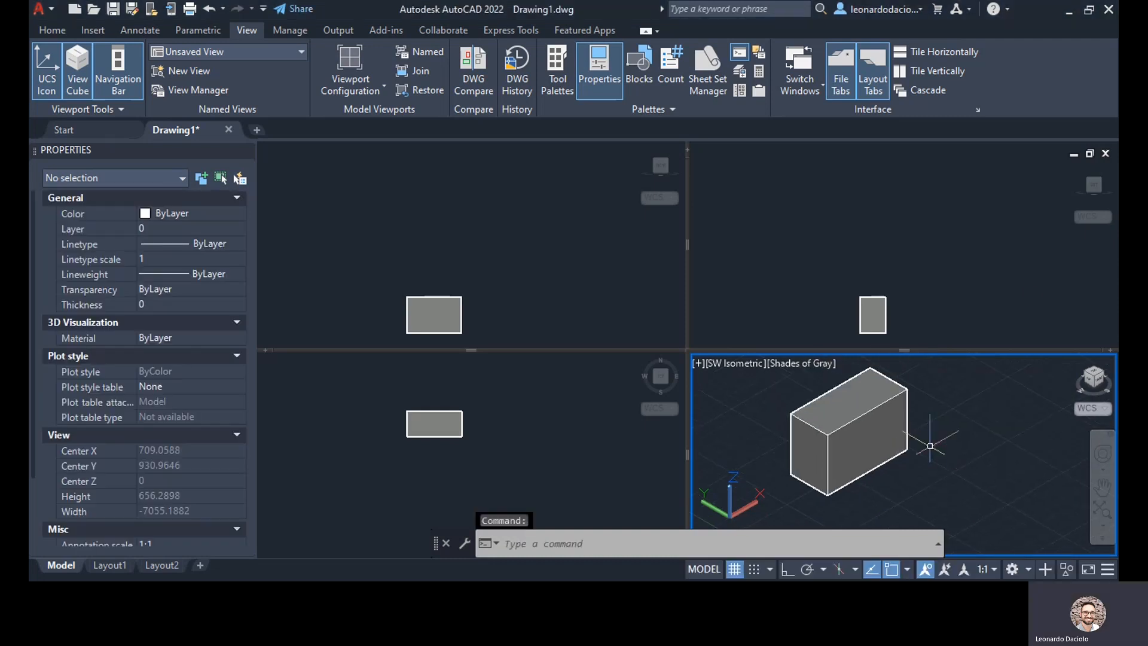
left_click(908, 435)
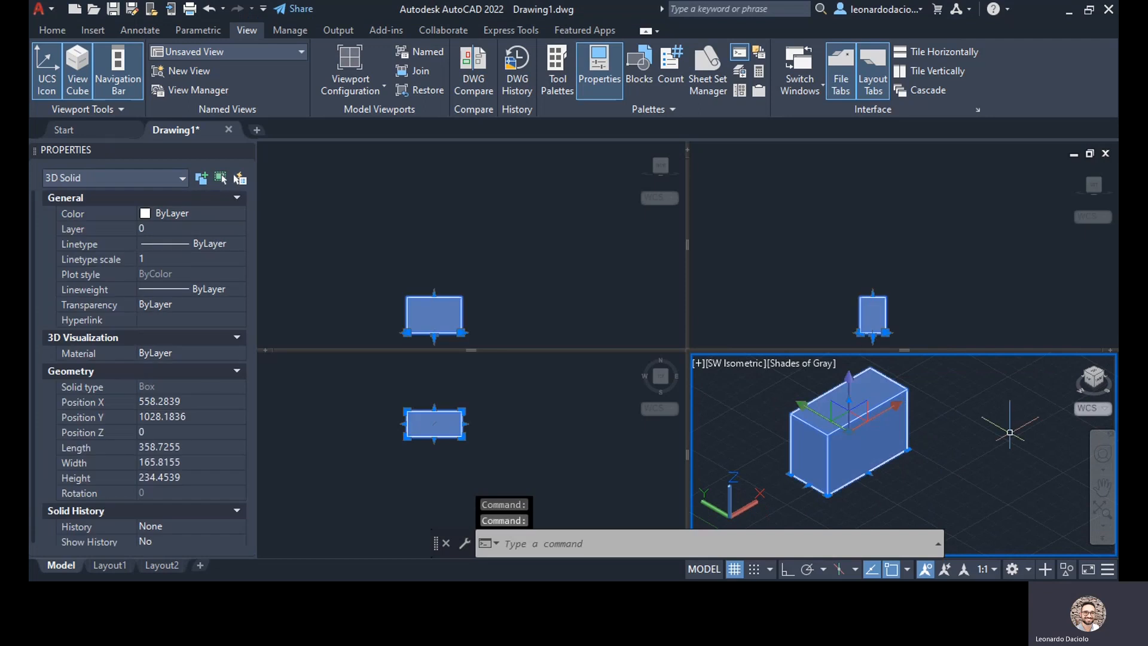
type("3f")
key("Return")
key("Escape")
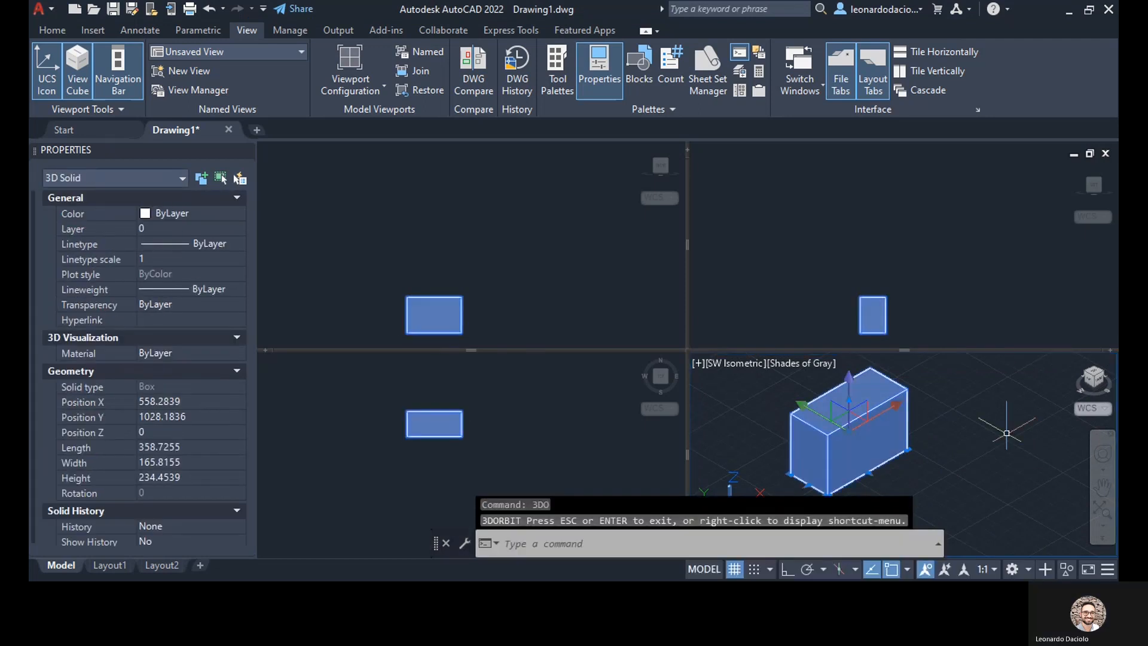
key("Escape")
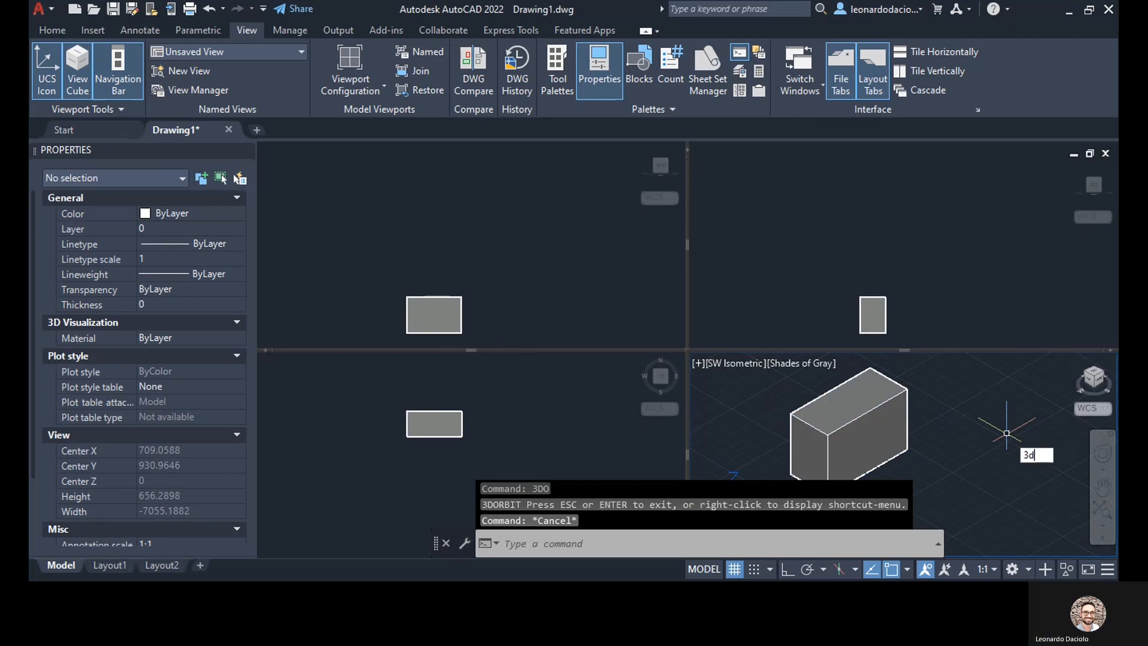
- Try to rotate the box with 3DROTATE about the X axis through the midpoint of its upper front edge
key("Return")
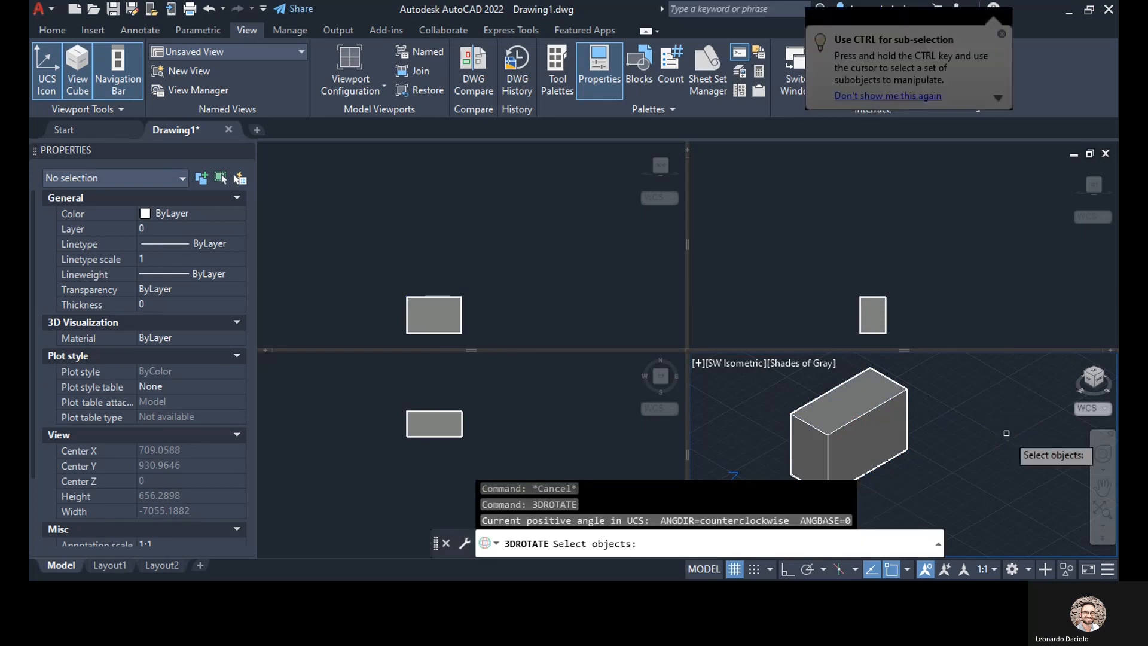
left_click(861, 414)
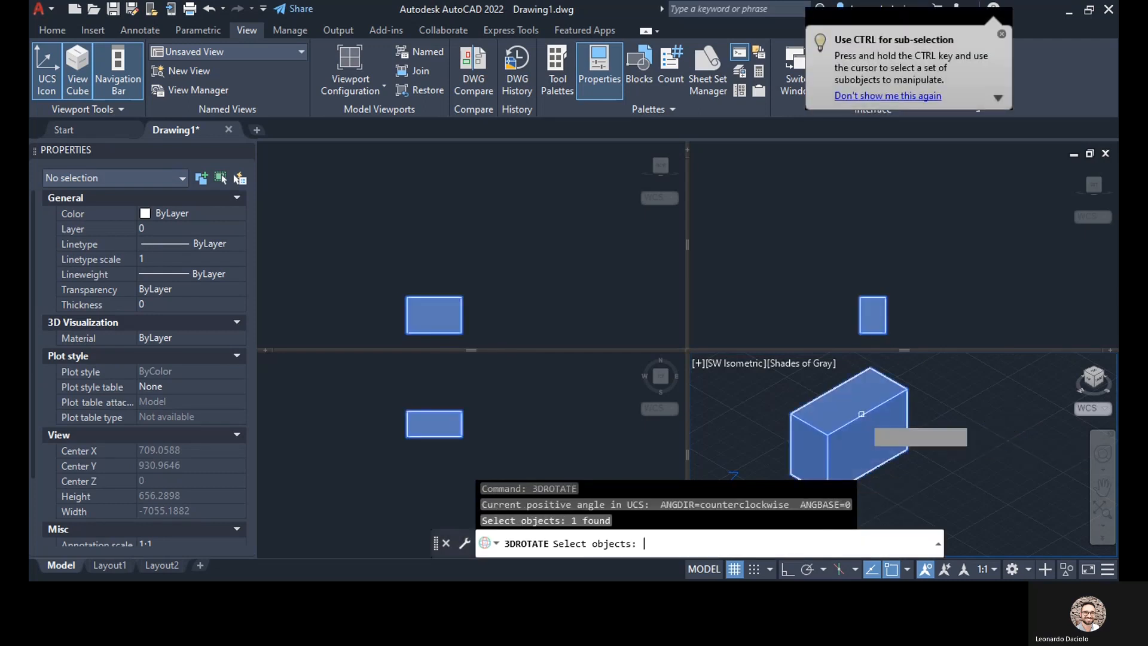
key("Return")
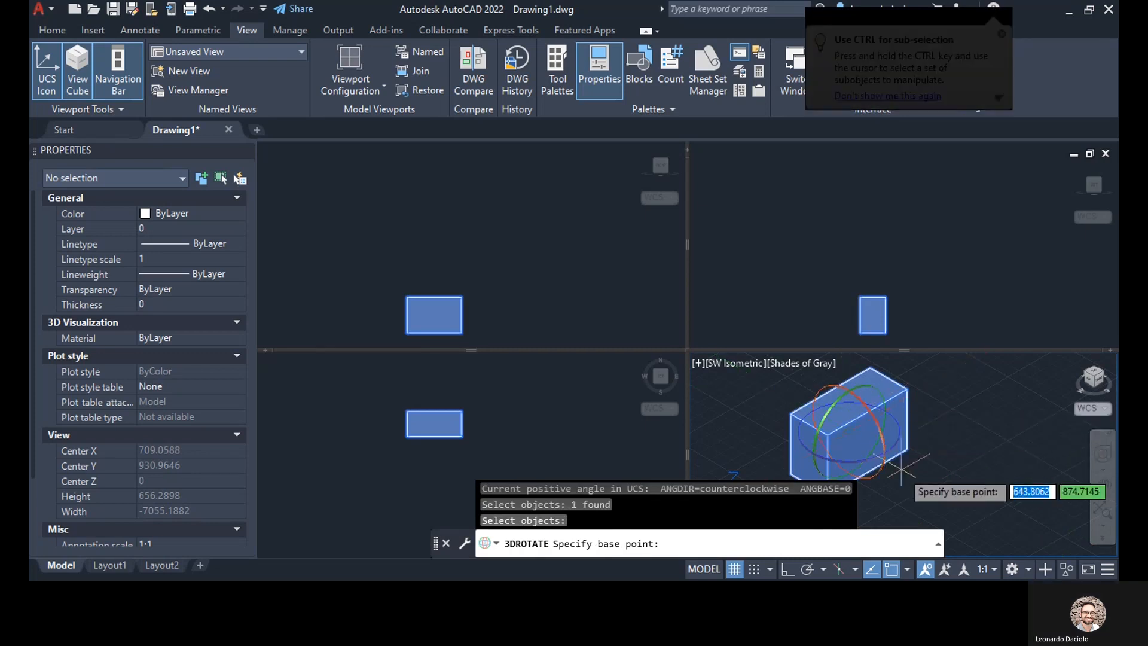
left_click(864, 416)
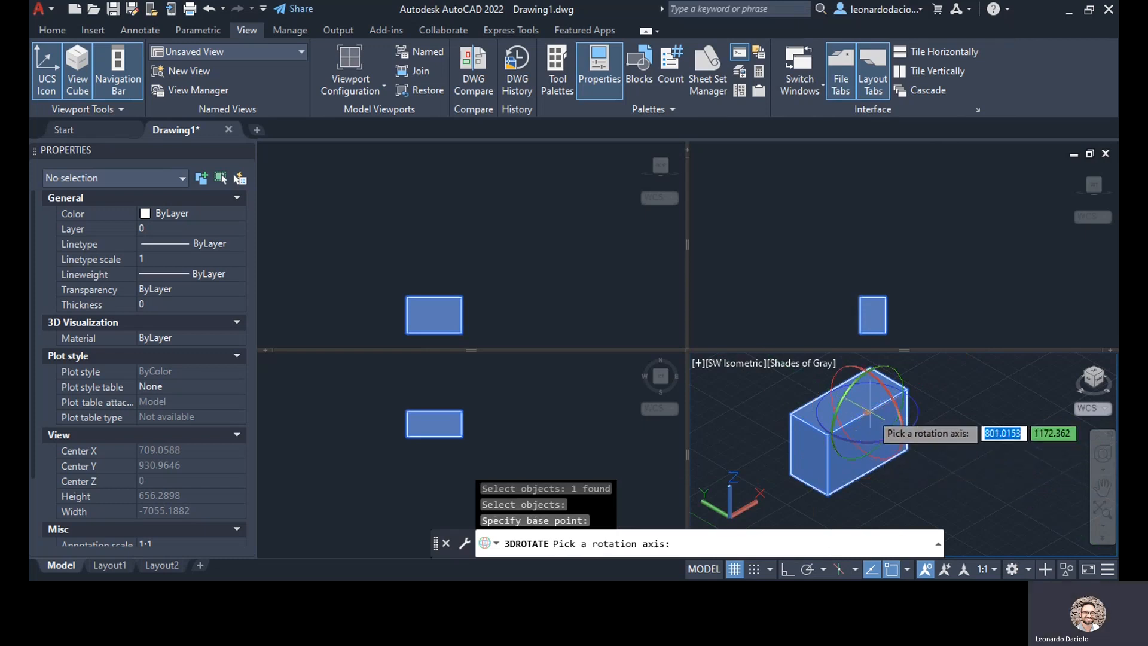
left_click(902, 416)
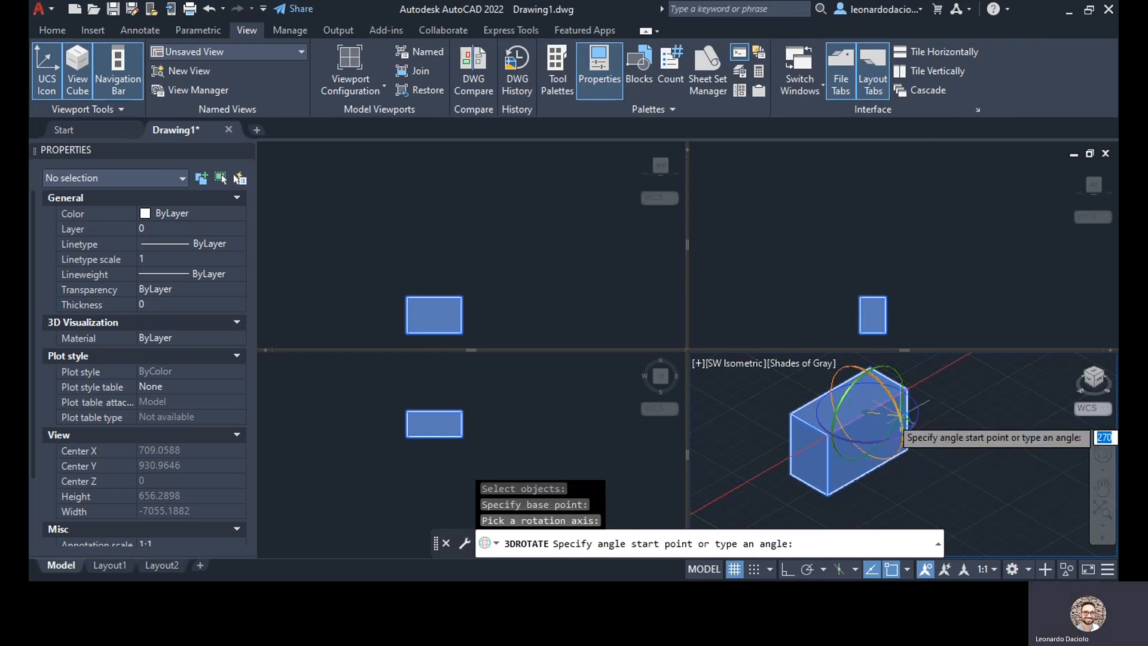
left_click(864, 471)
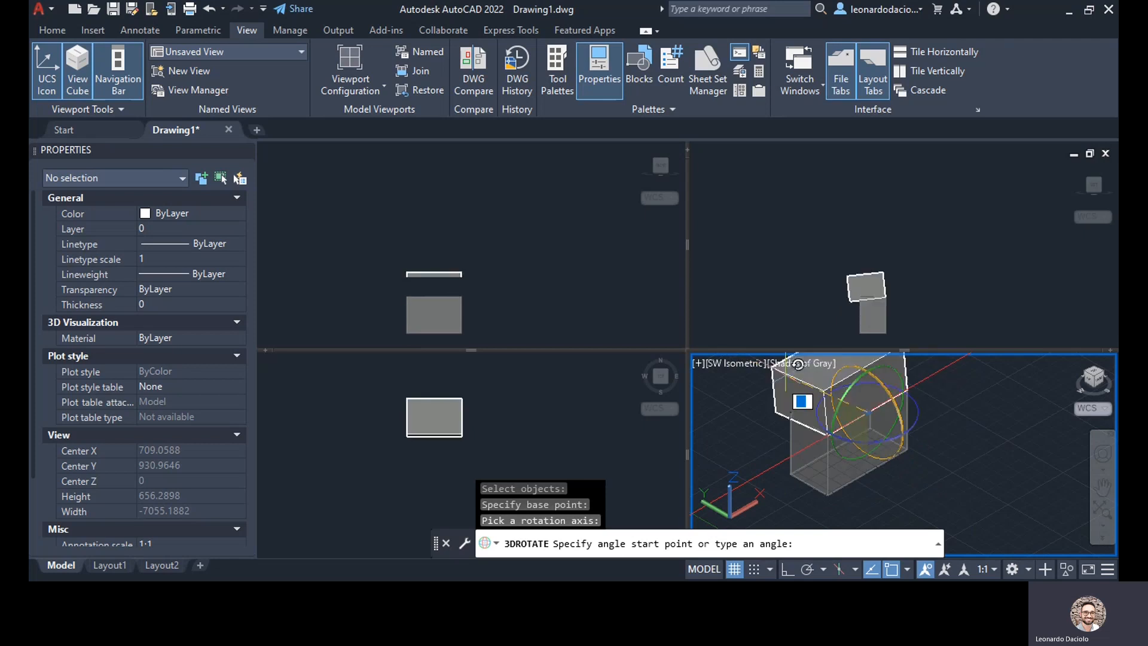
key("Escape")
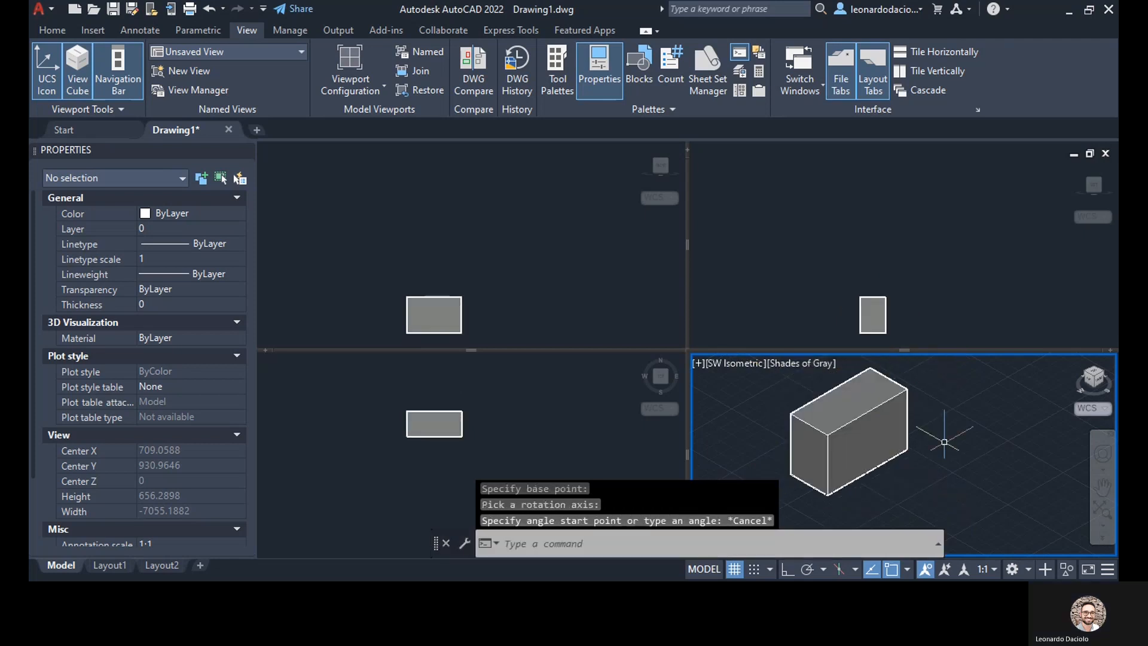
middle_click_drag(922, 480, 882, 476)
key("Escape")
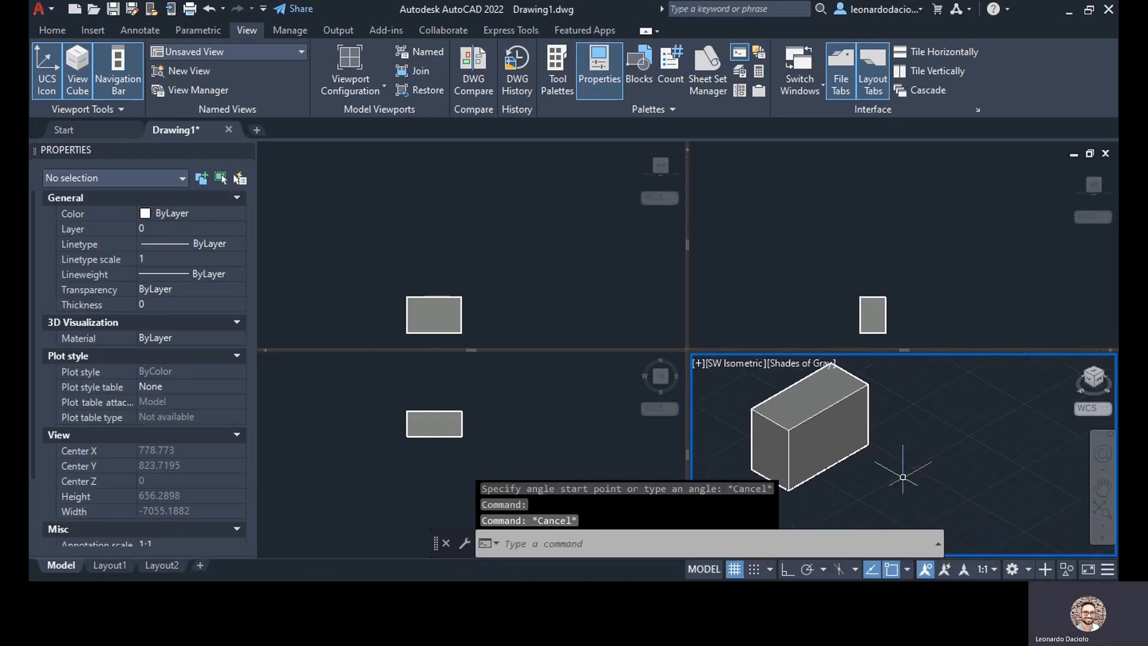
key("Escape")
- Draw a second solid box about 116 long, 255 wide and 479 high beside the first box in the SW Isometric viewport
middle_click_drag(894, 482, 925, 486)
scroll(925, 484, "down", 2)
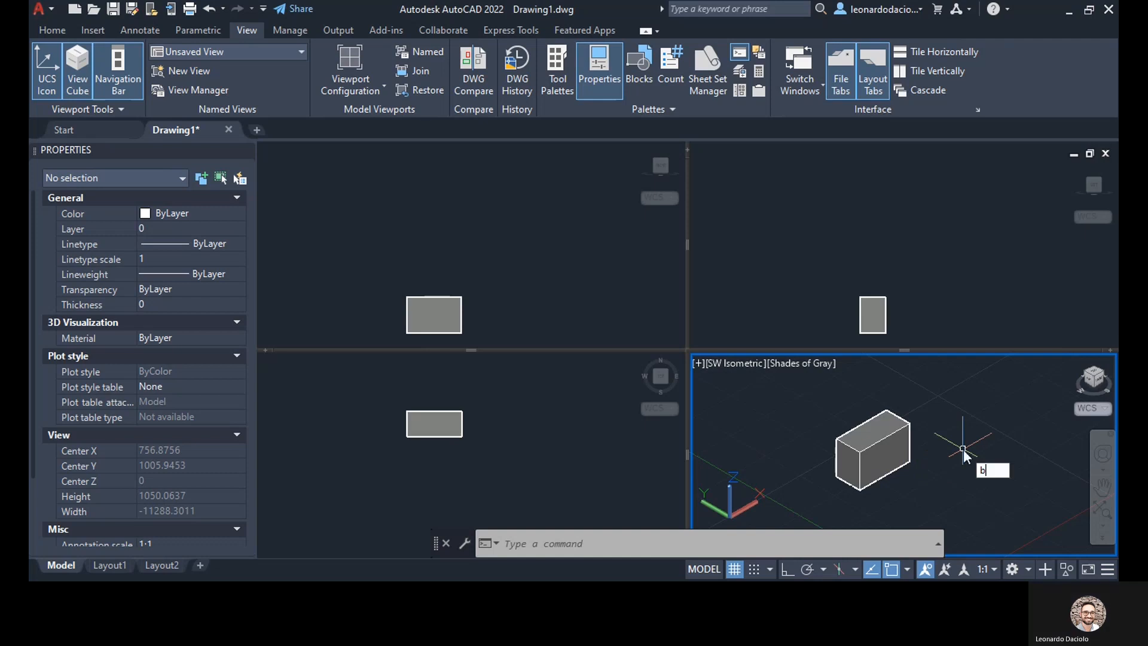
type("ox")
key("Return")
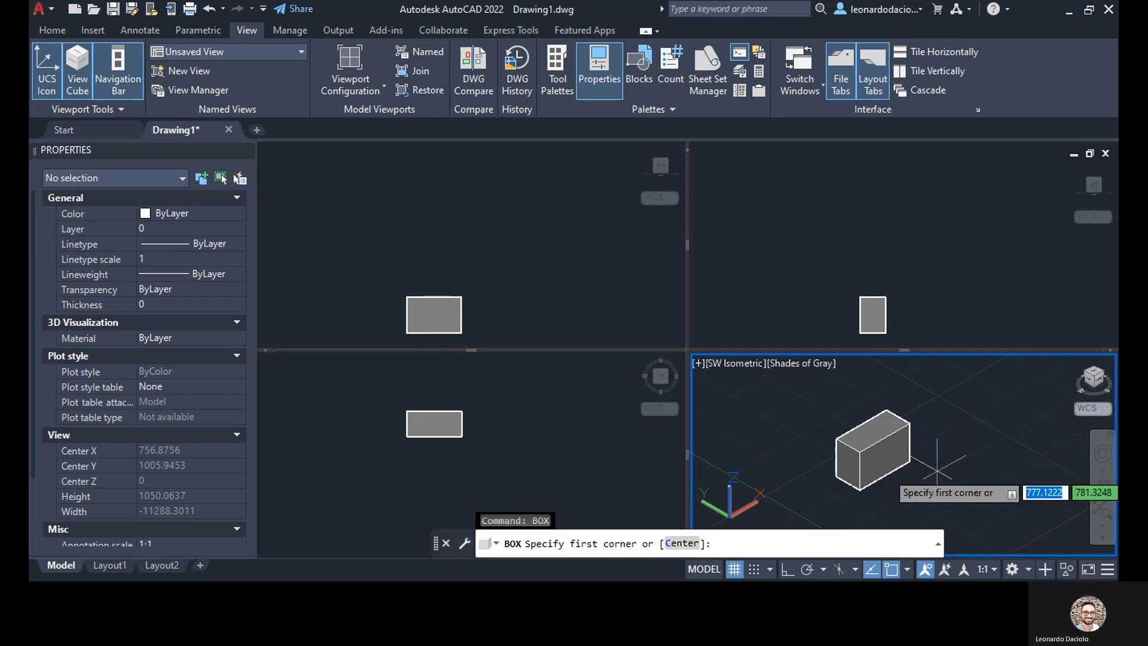
left_click(961, 490)
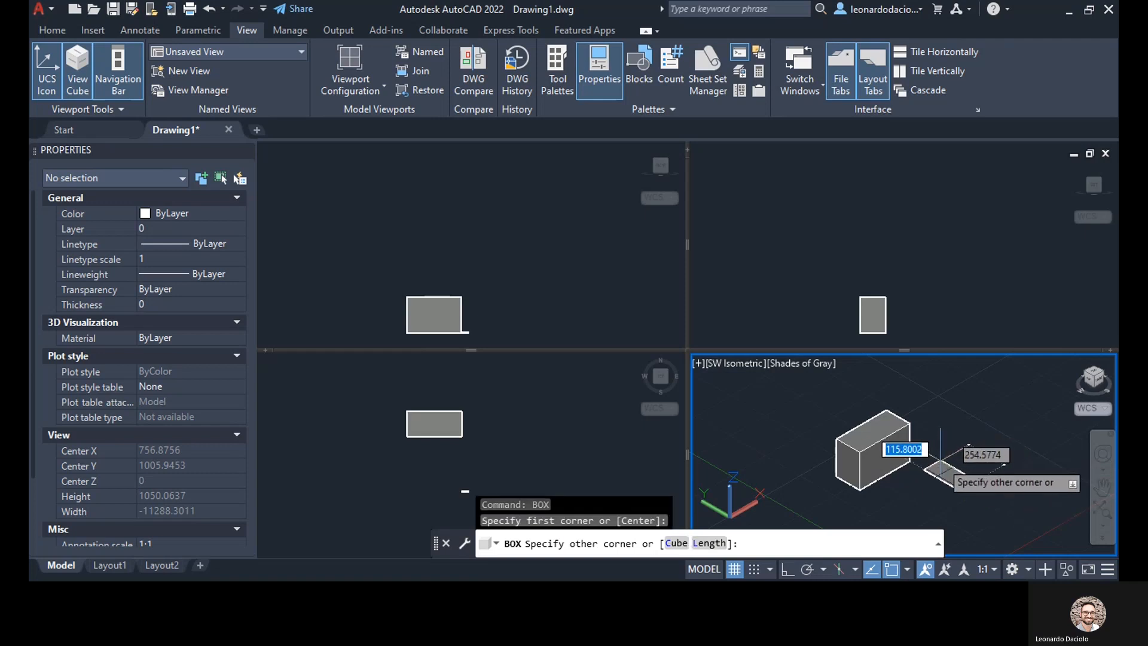
left_click(941, 462)
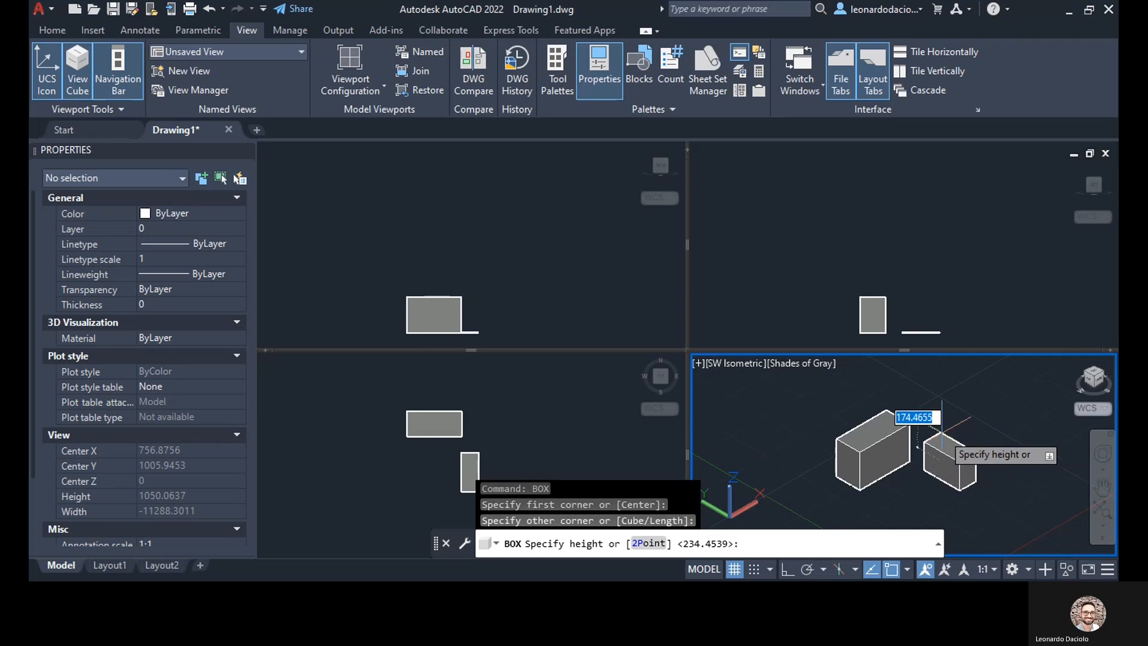
left_click(942, 383)
key("Escape")
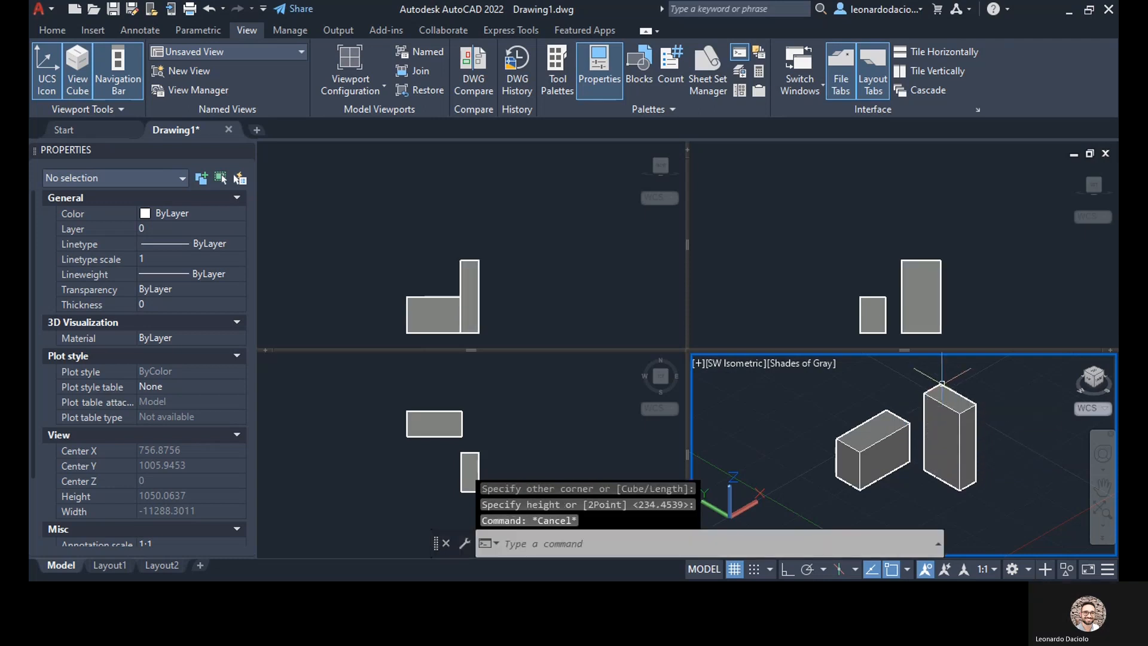
- Move the tall box by its nearest bottom corner onto the nearest top corner of the low box
scroll(961, 470, "up", 3)
scroll(960, 471, "down", 2)
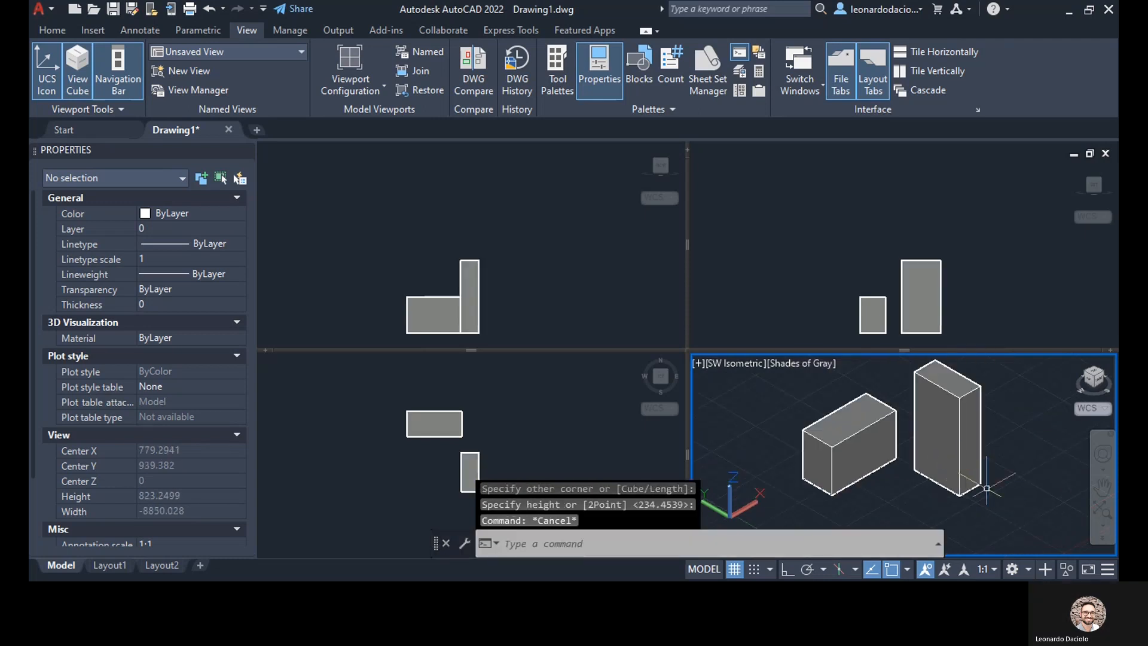
left_click(986, 487)
type("m")
key("Return")
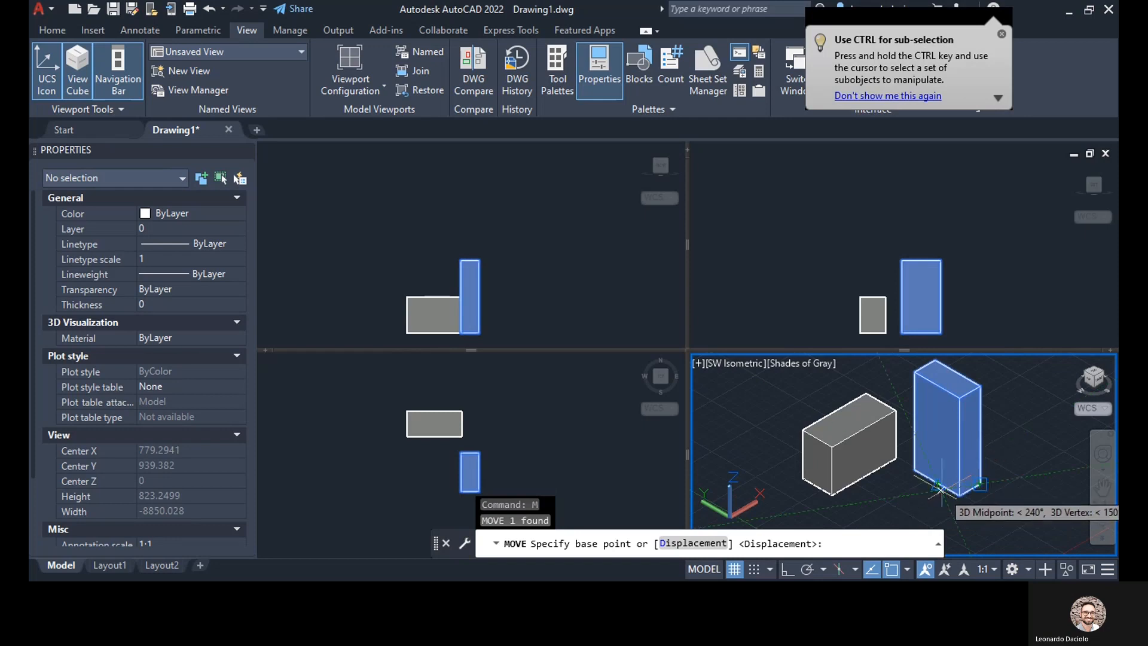
left_click(959, 496)
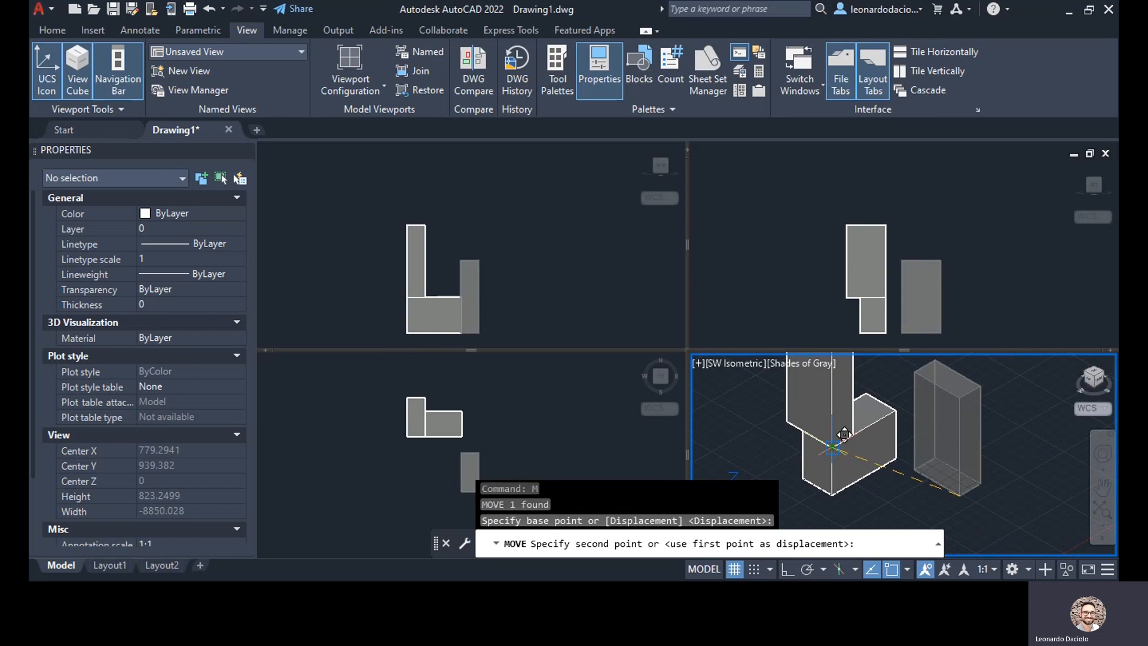
left_click(843, 434)
- Combine the tall box and the low box into one solid with Union
scroll(936, 471, "down", 3)
scroll(891, 461, "up", 3)
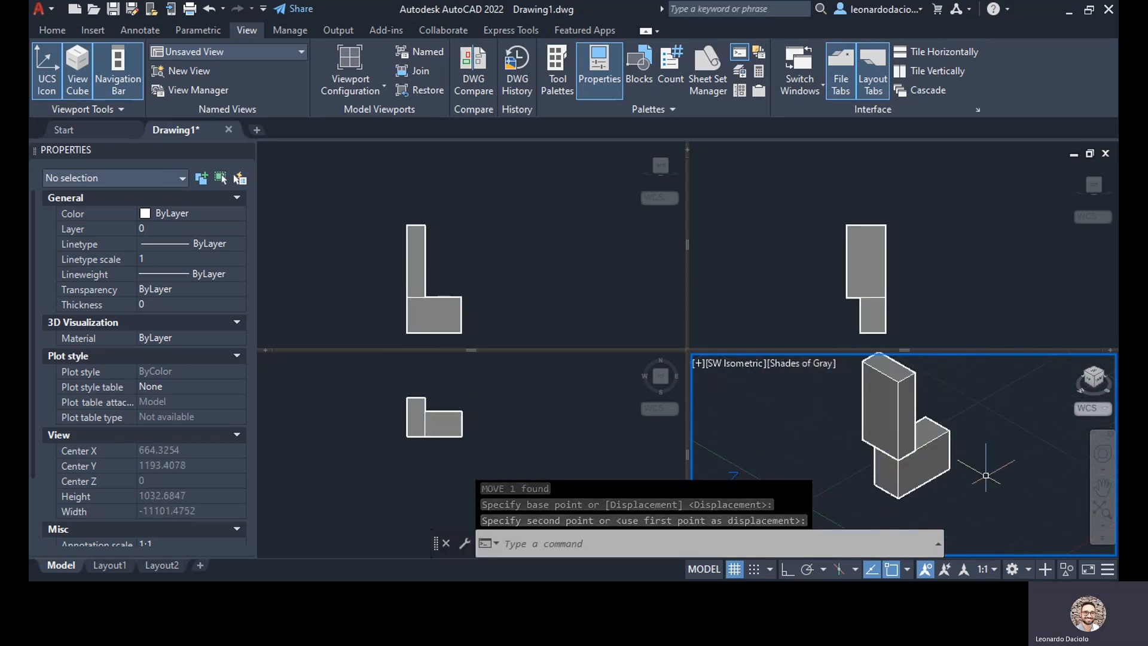
scroll(900, 464, "up", 4)
scroll(893, 391, "down", 4)
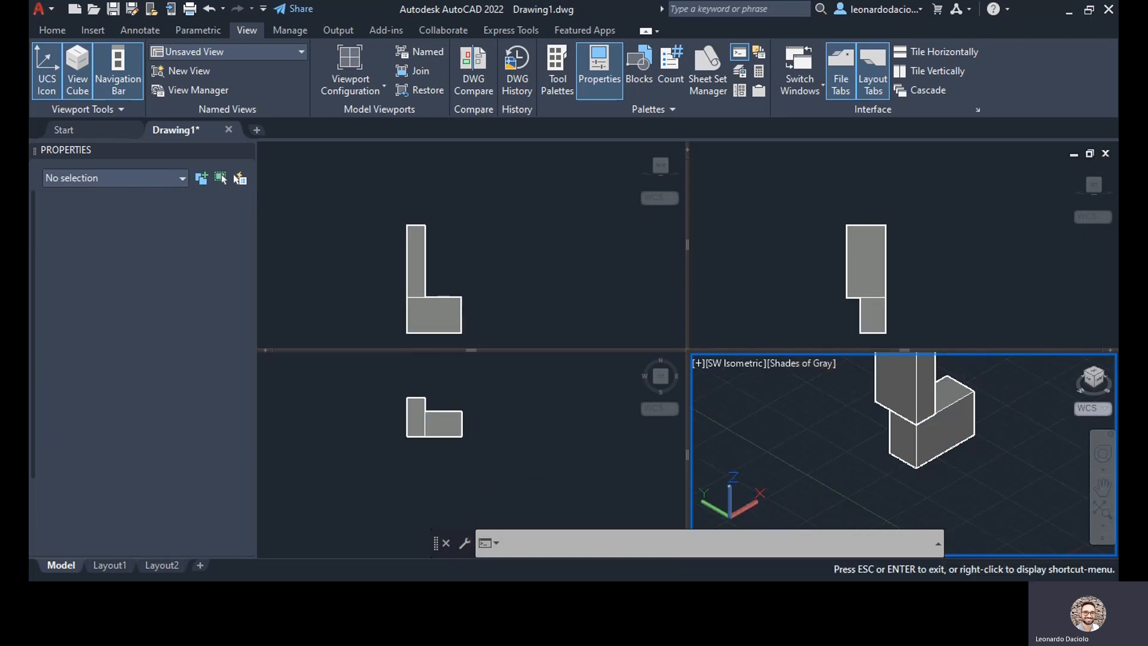
middle_click_drag(893, 454, 896, 479)
key("Escape")
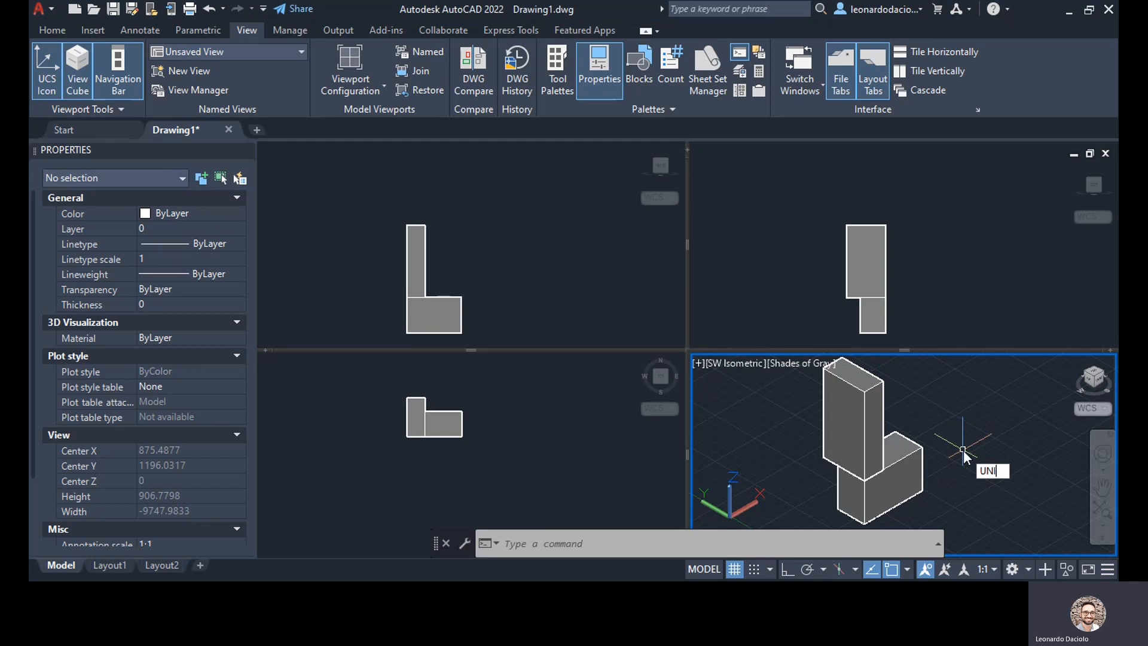
key("Return")
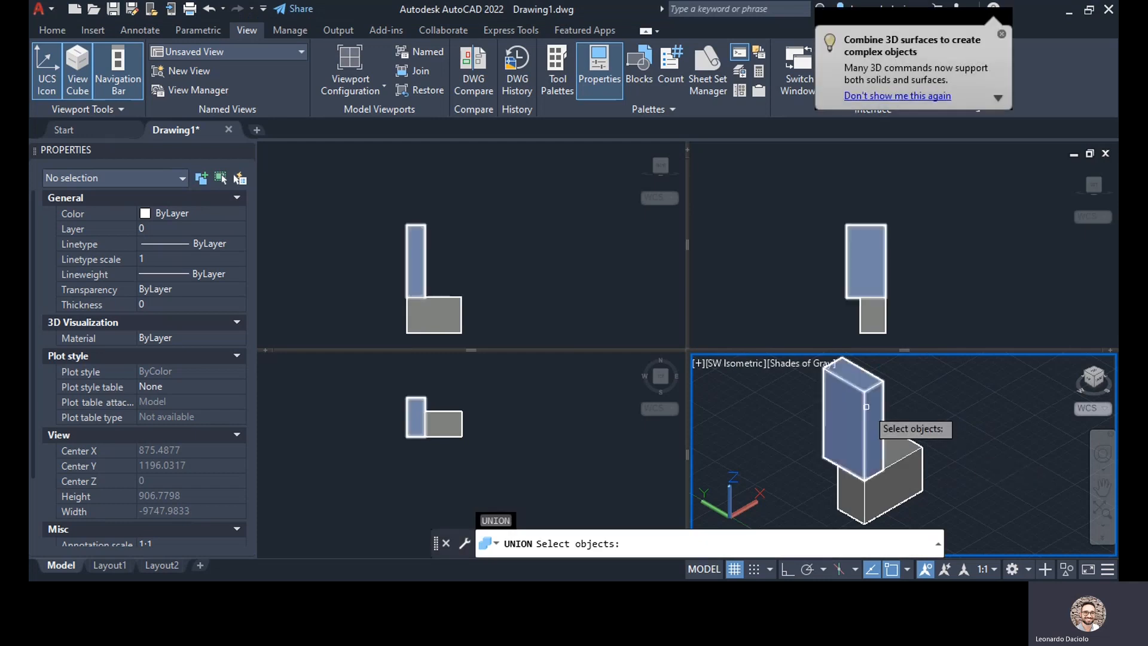
left_click(890, 440)
left_click(891, 442)
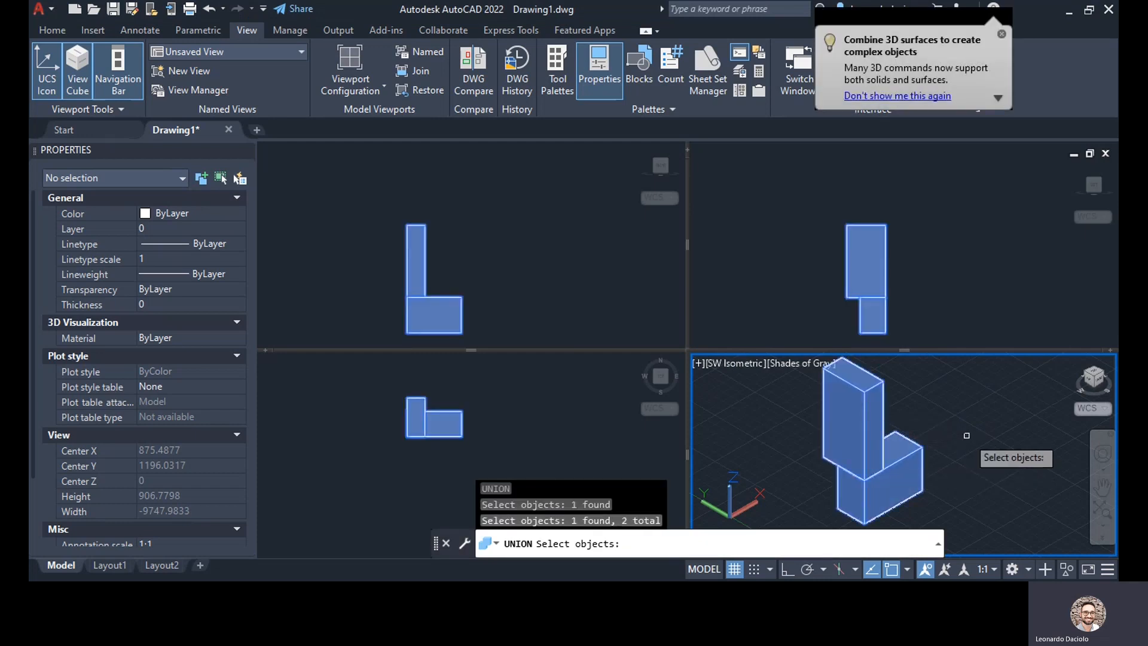
key("Return")
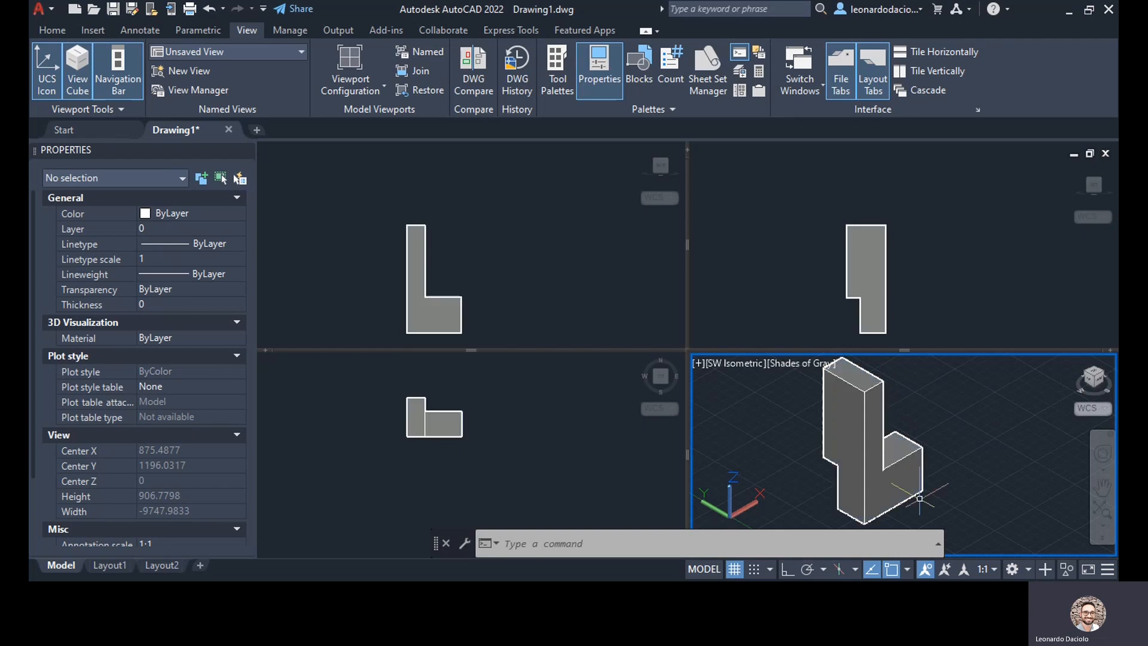
- Draw a slim upright solid cylinder beside the L-shaped solid, roughly as tall as its low block, in the SW Isometric viewport
scroll(859, 475, "up", 3)
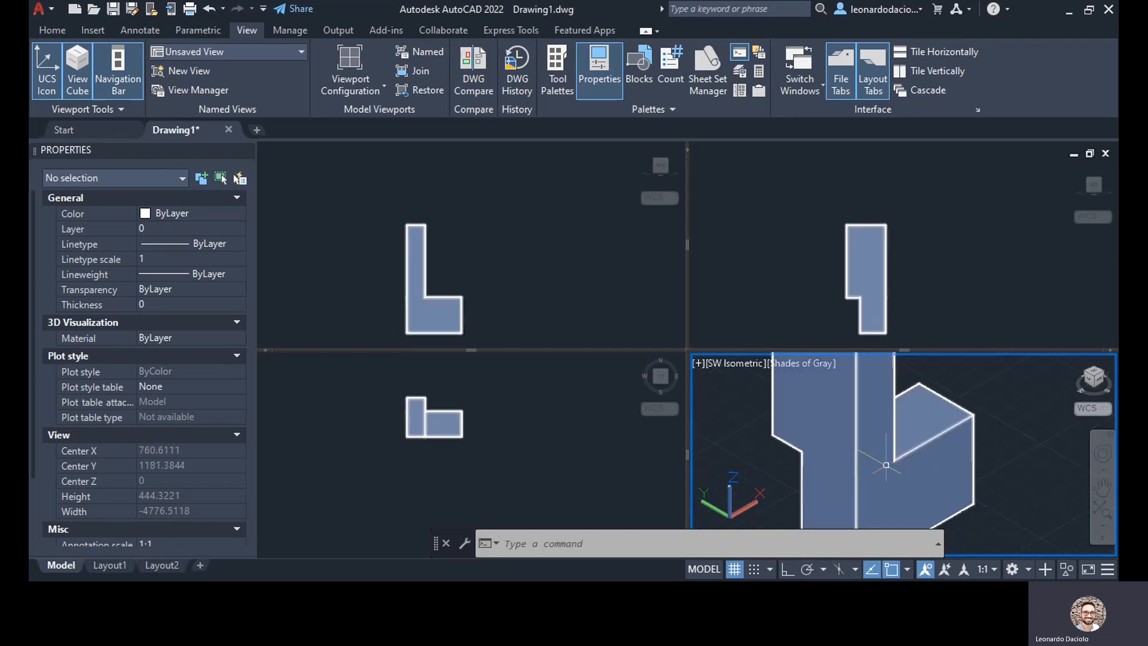
scroll(868, 465, "down", 3)
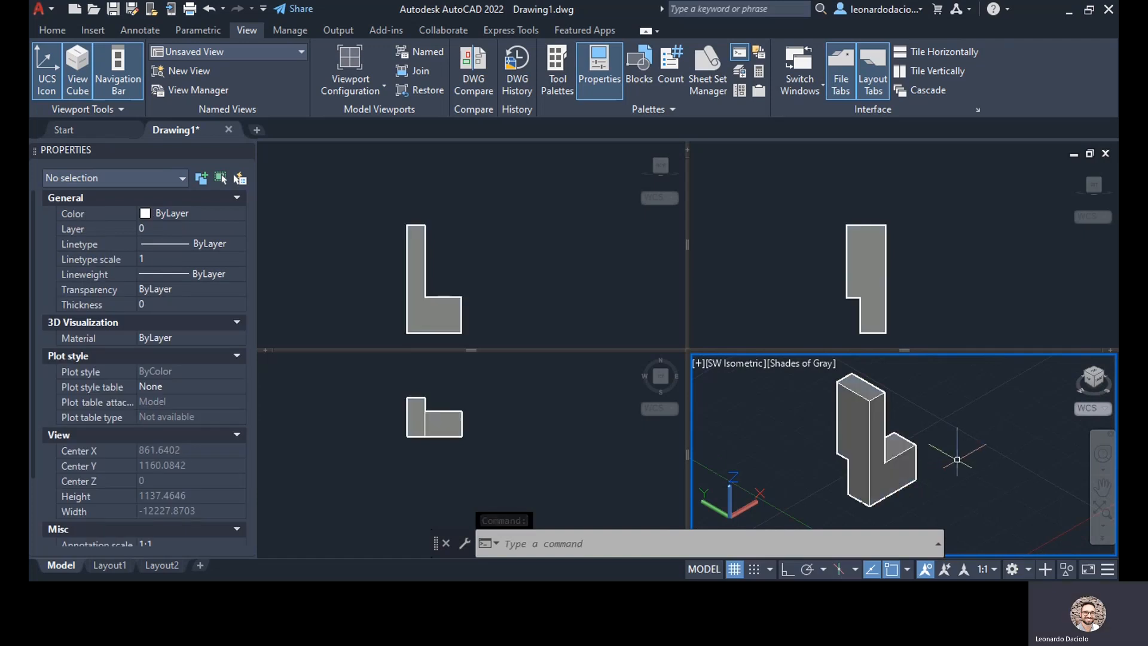
type("cilin")
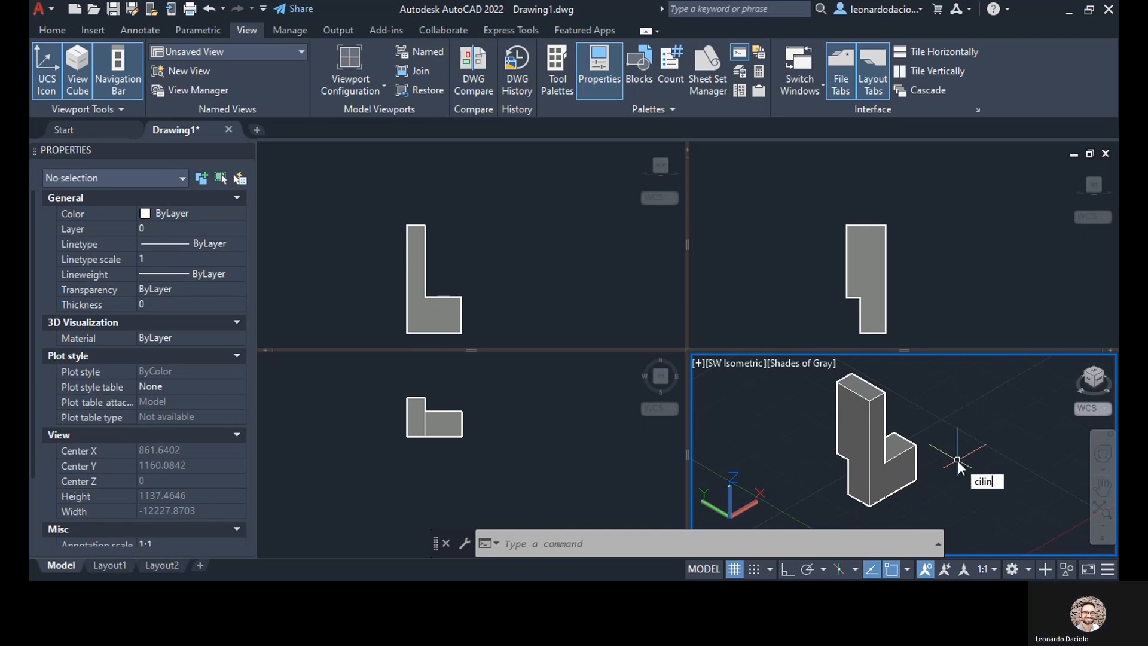
key("BackSpace")
key("BackSpace")
key("BackSpace")
key("BackSpace")
type("yl")
key("Return")
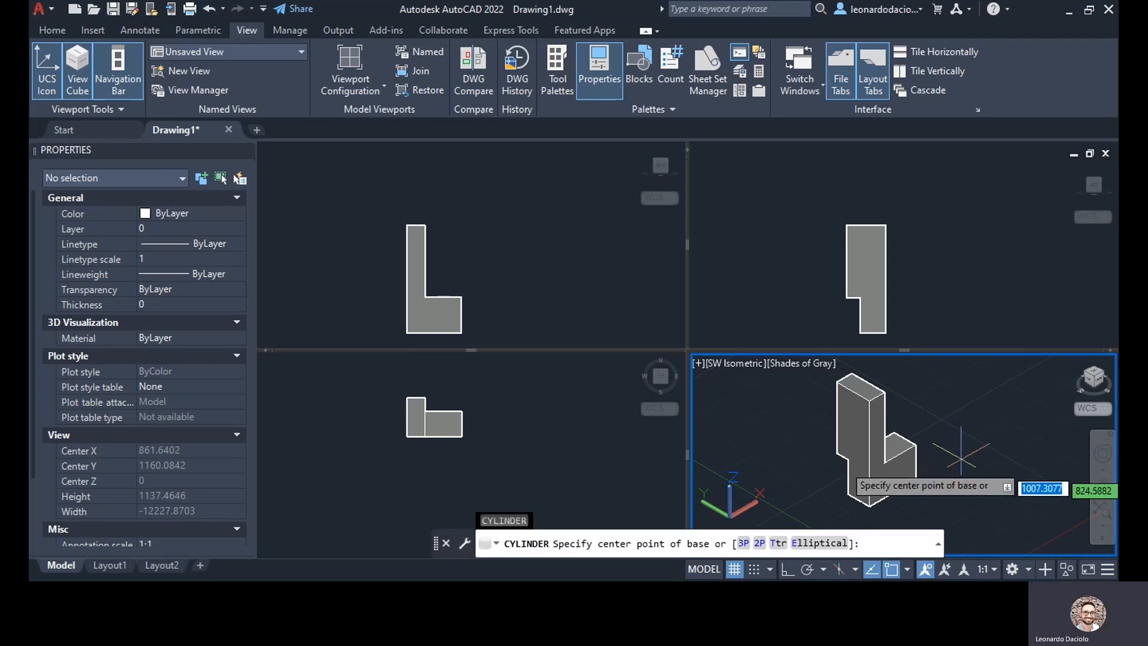
scroll(956, 485, "up", 1)
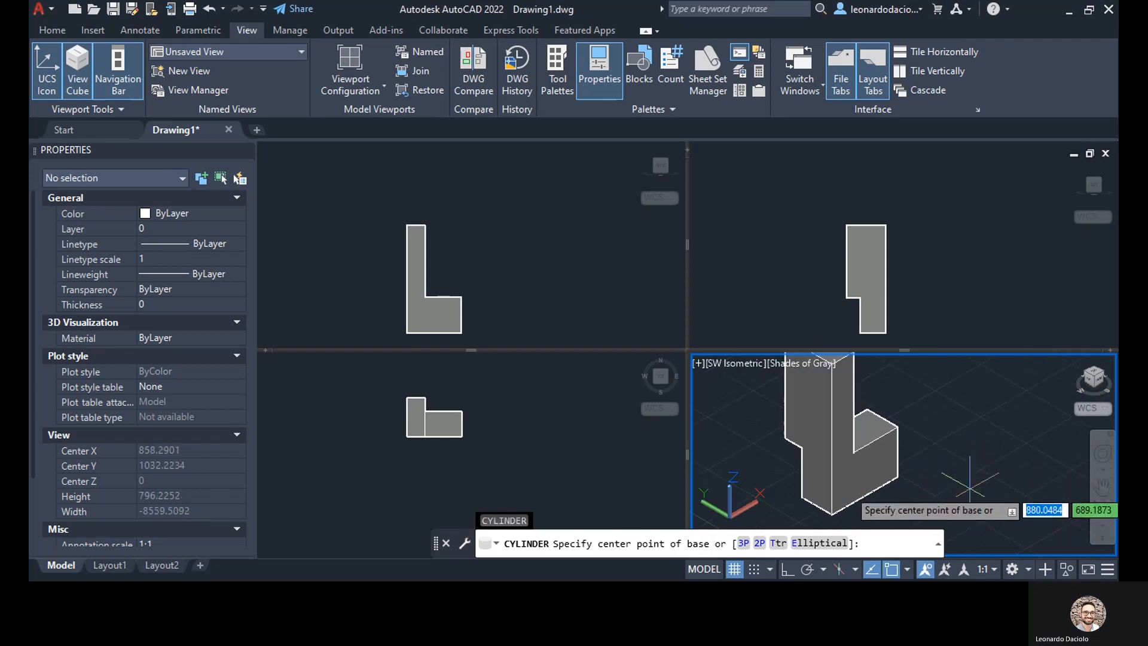
left_click(957, 484)
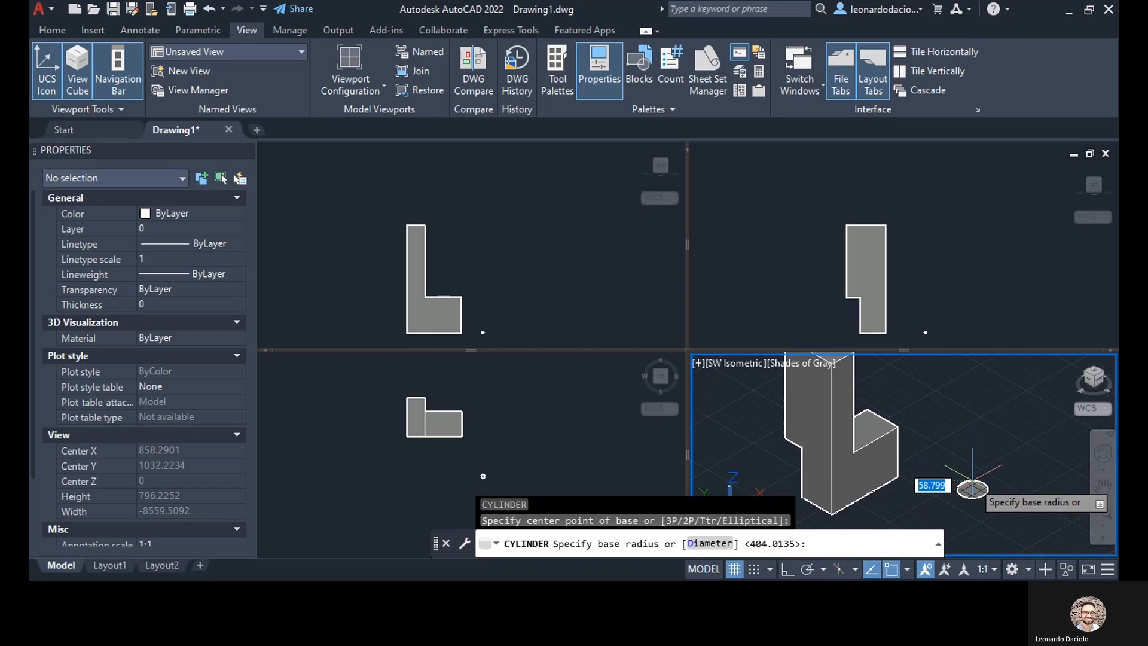
left_click(972, 483)
left_click(970, 422)
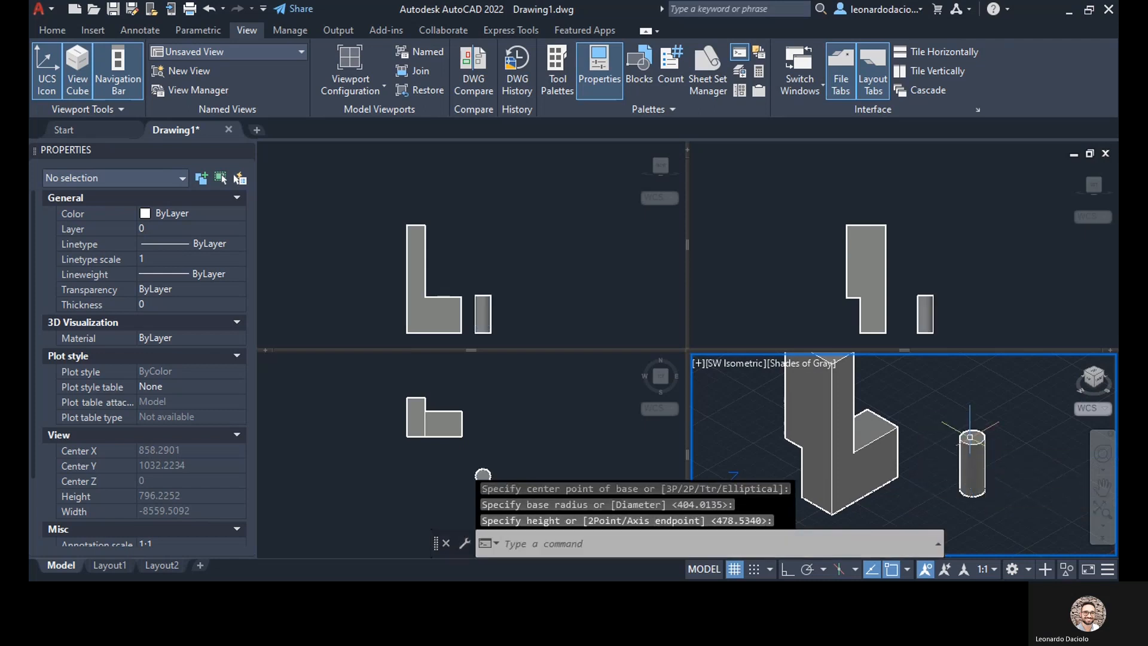
- Move the slim cylinder by its top centre point onto the top face of the L-shaped solid's low block
key("Escape")
scroll(971, 498, "up", 2)
left_click(973, 493)
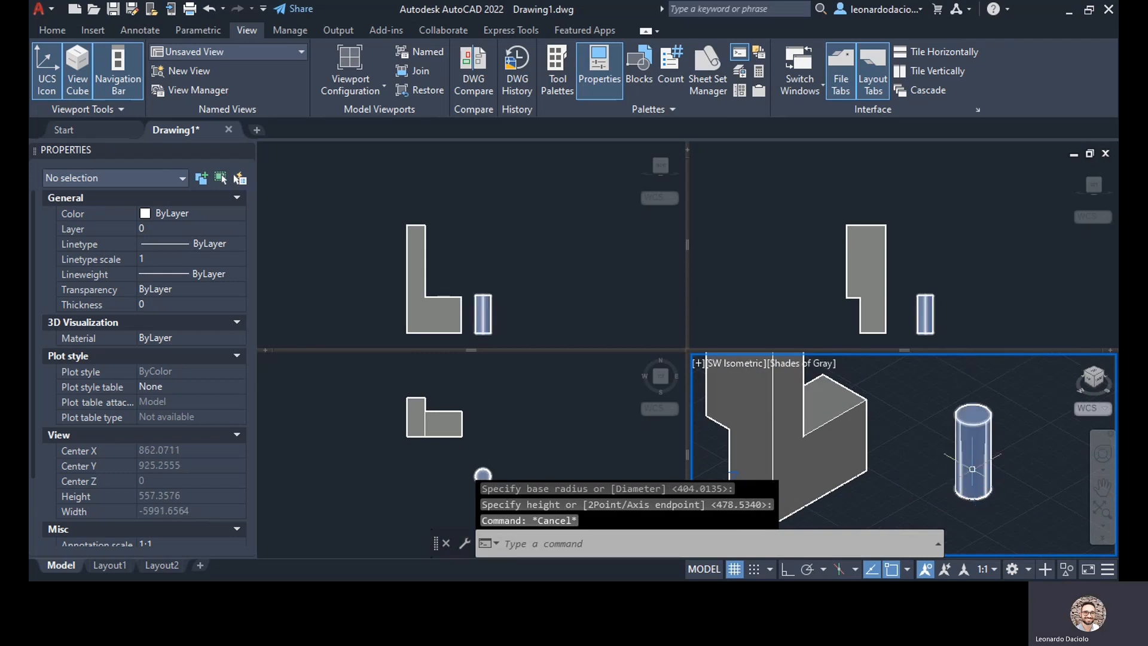
left_click(979, 420)
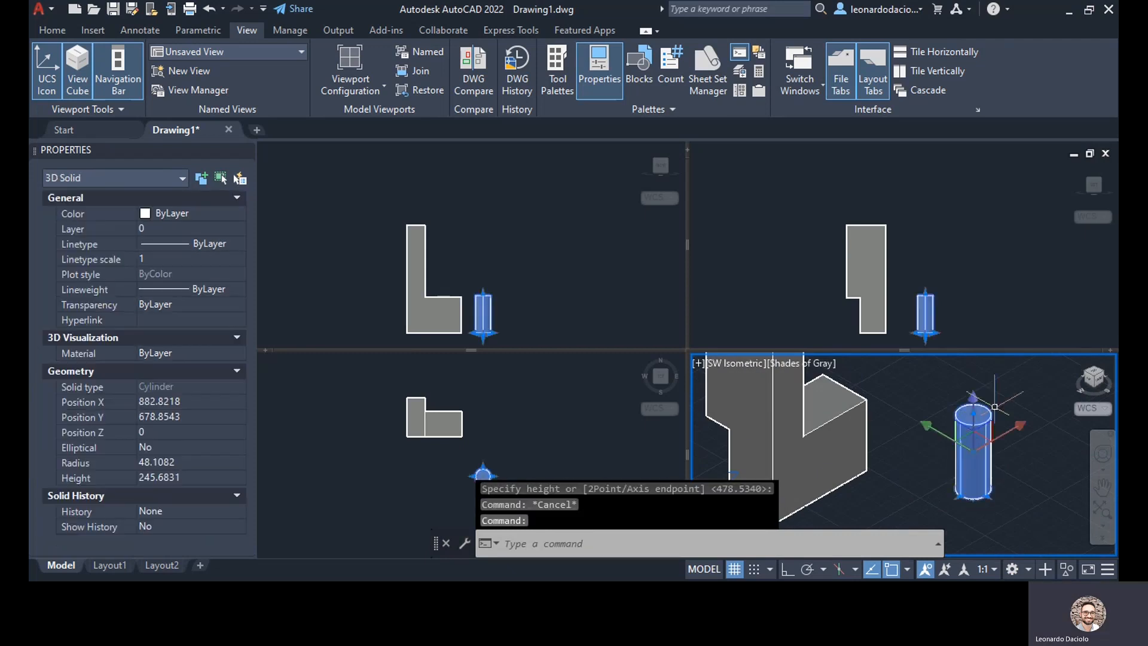
type("m")
key("Return")
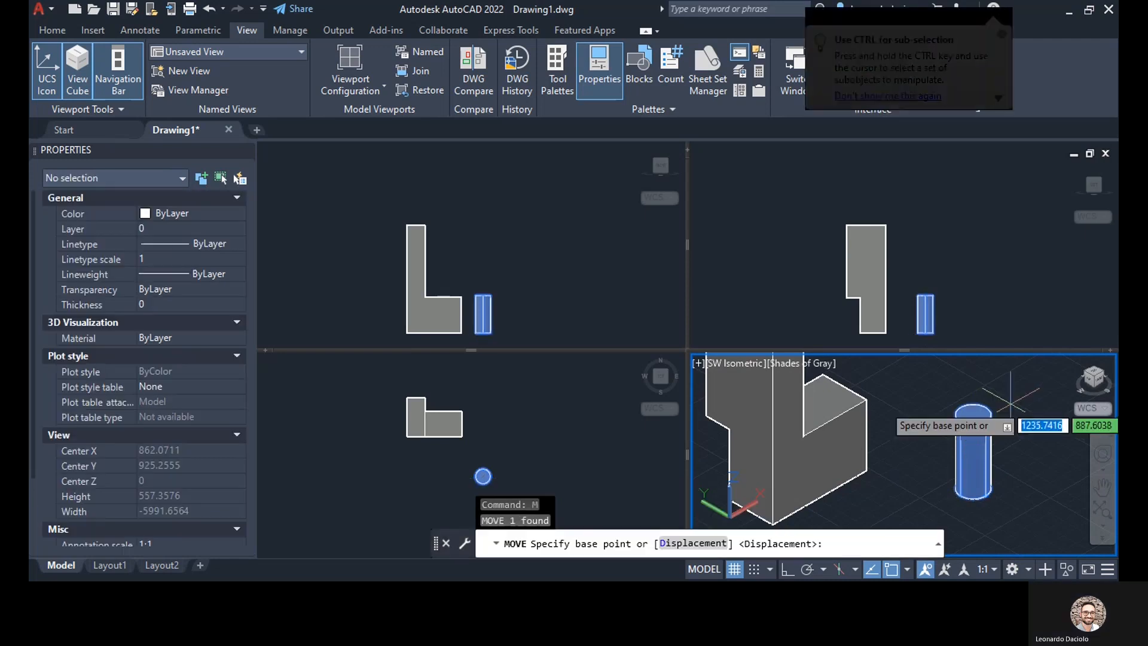
left_click(973, 414)
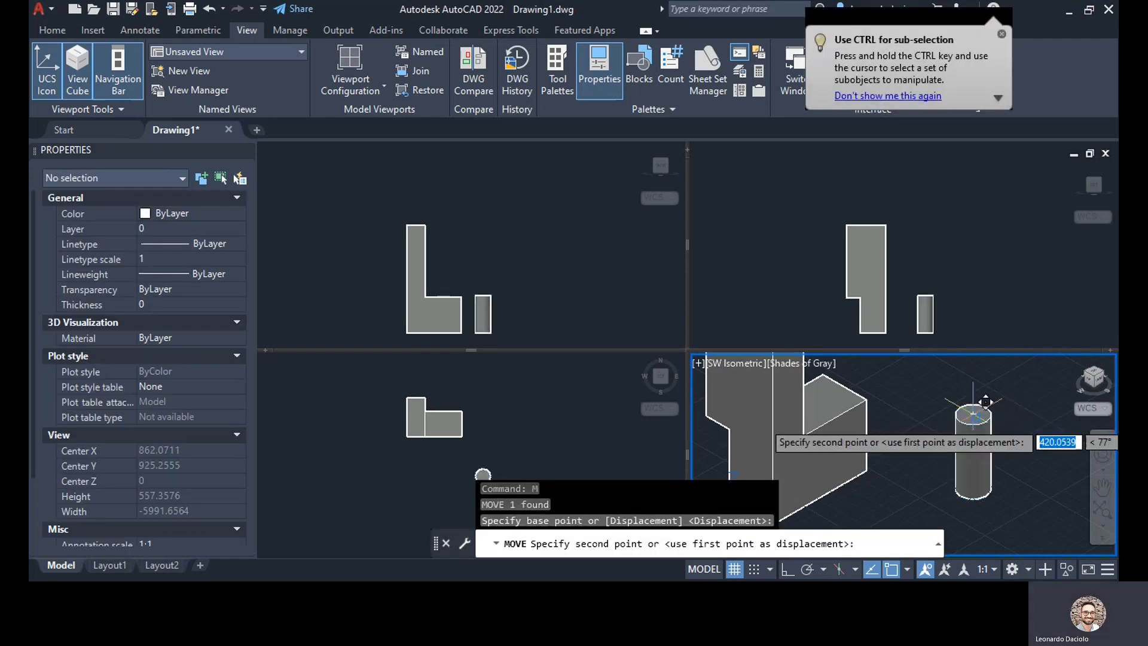
left_click(833, 384)
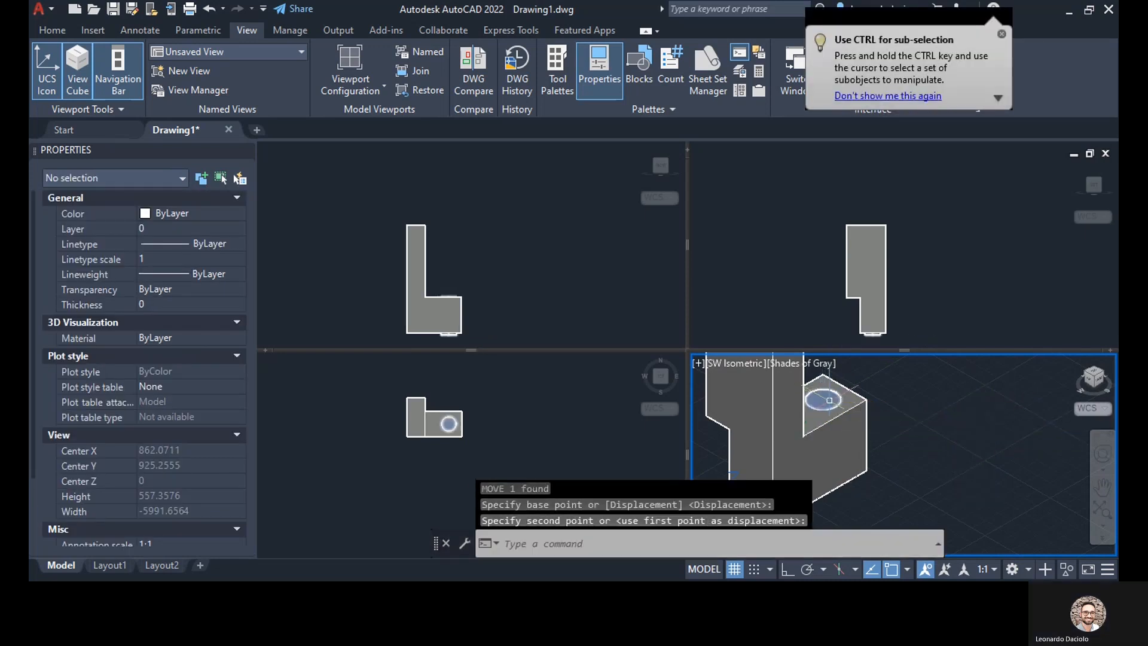
- Subtract the cylinder from the L-shaped solid to cut a vertical hole through its low block
scroll(1006, 468, "down", 2)
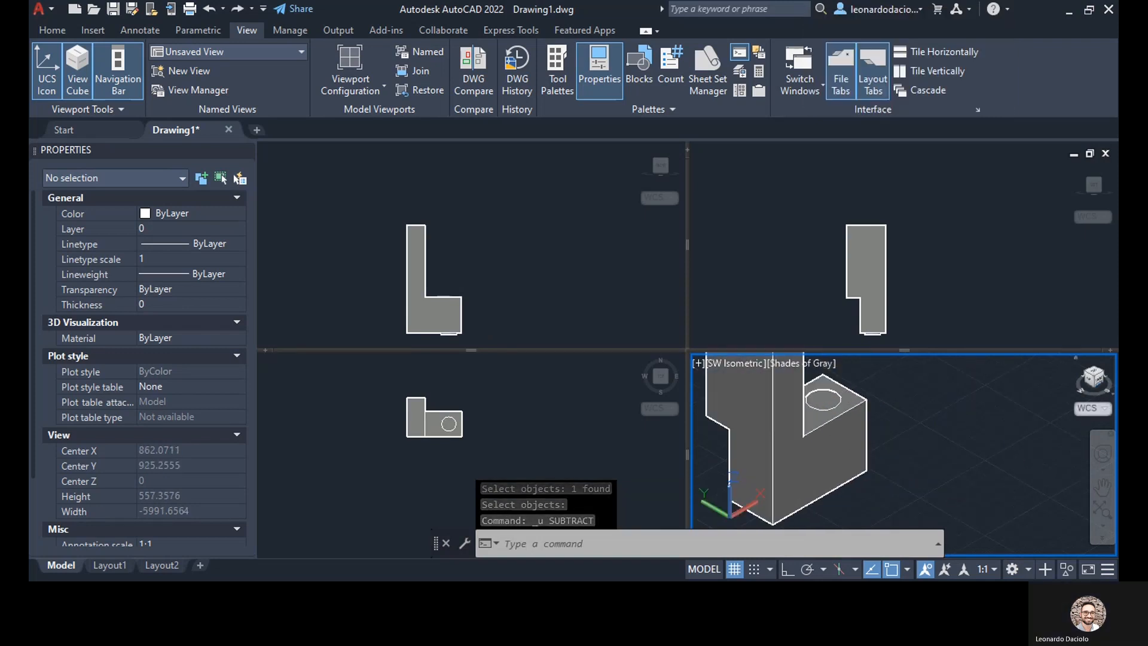
left_click(931, 432)
middle_click_drag(907, 434, 934, 448)
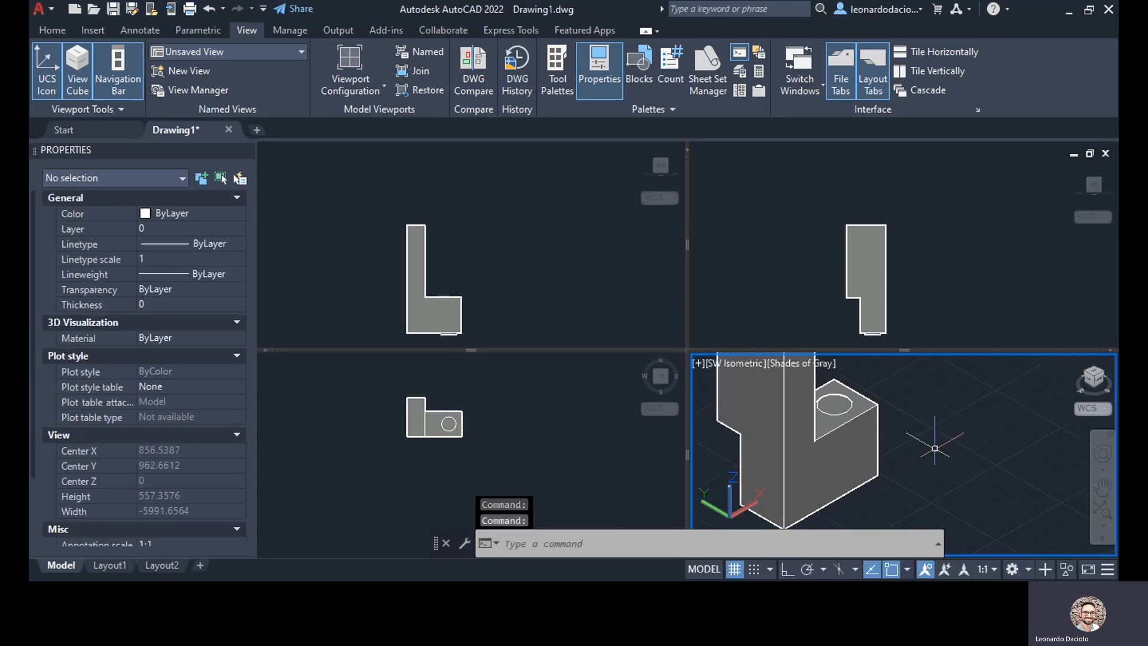
type("subtract")
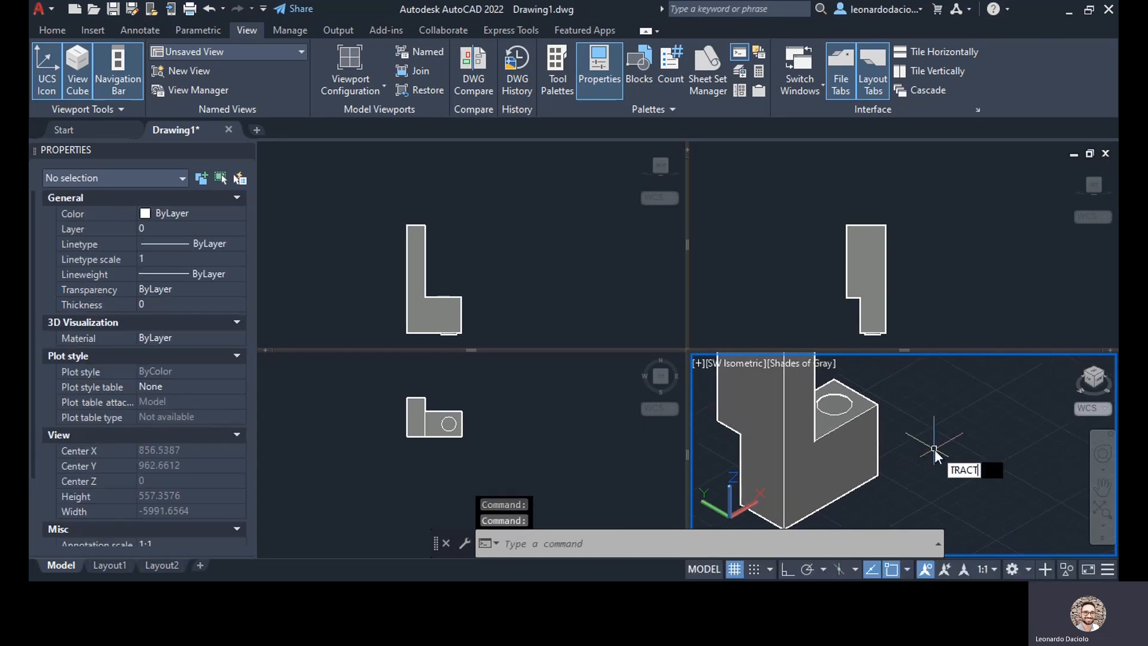
key("Return")
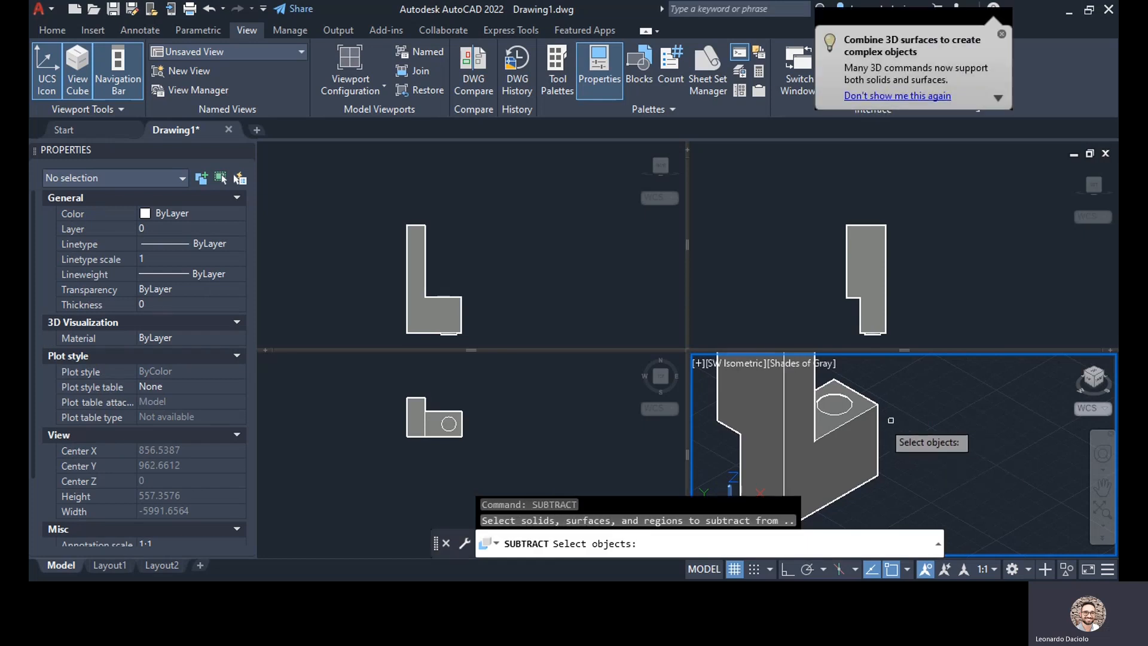
left_click(873, 420)
left_click(872, 420)
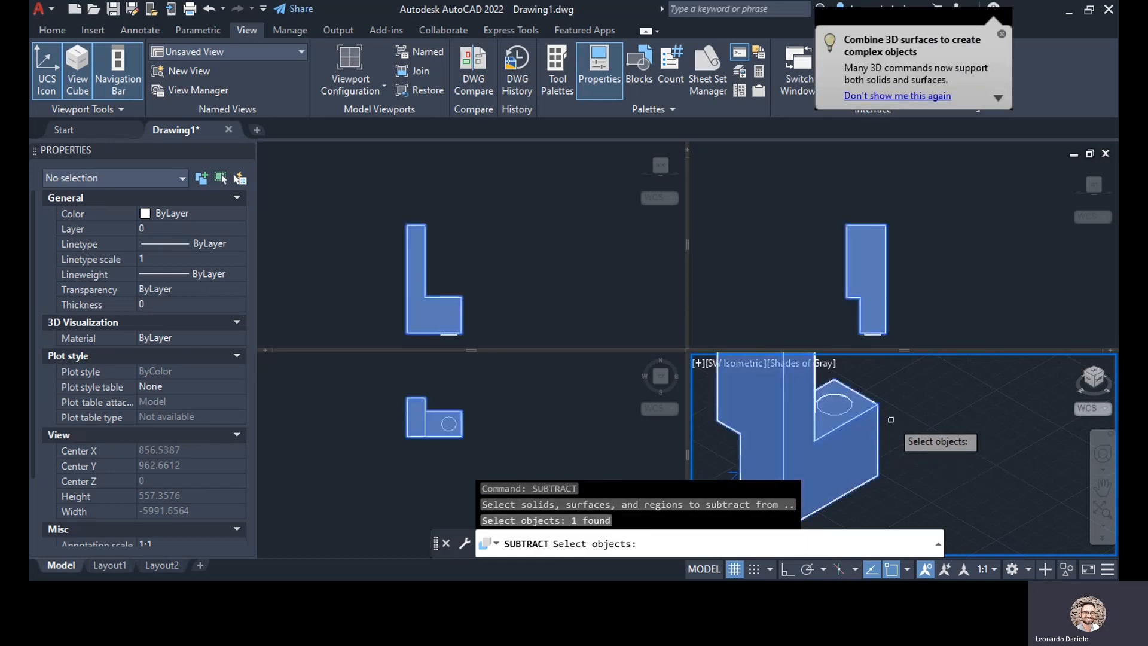
key("Return")
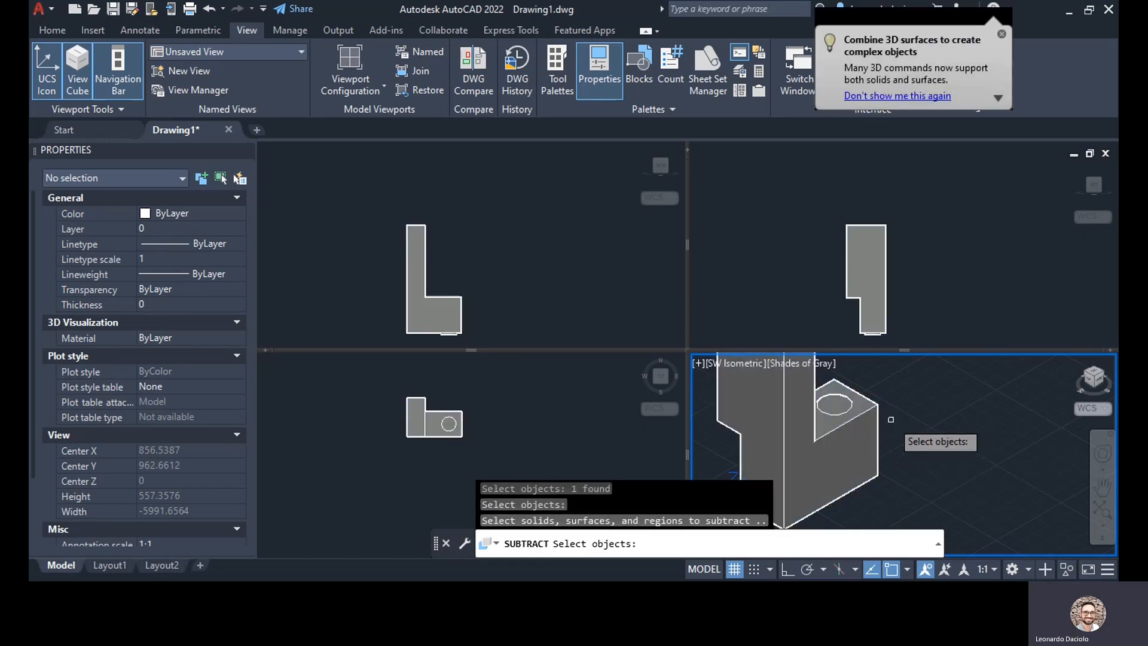
left_click(842, 405)
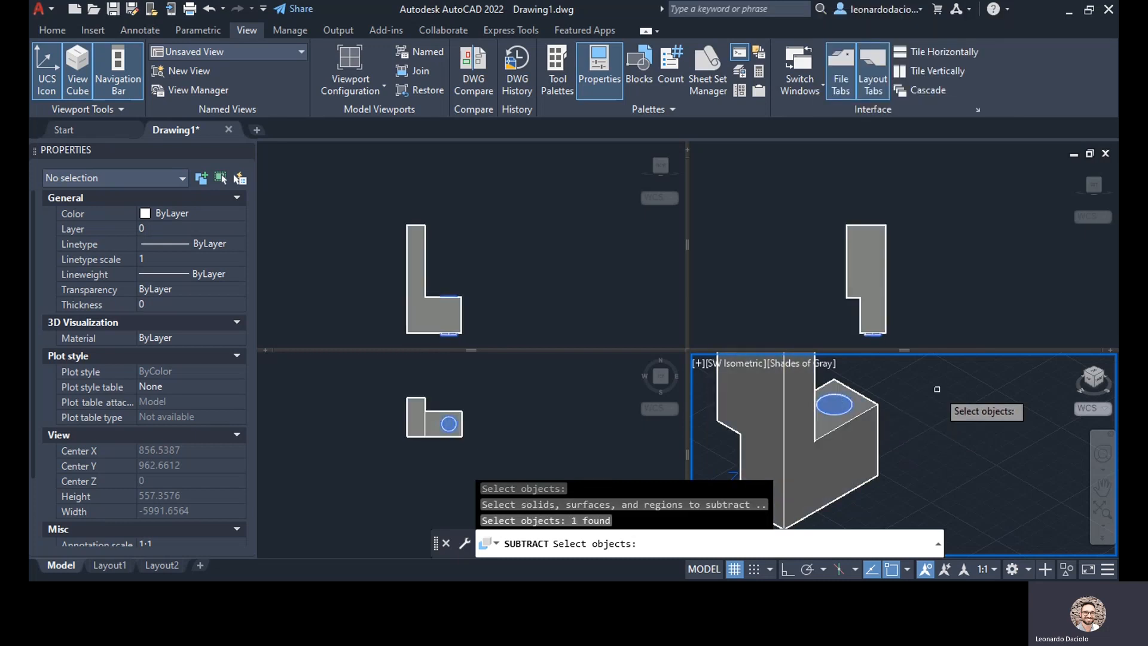
key("Return")
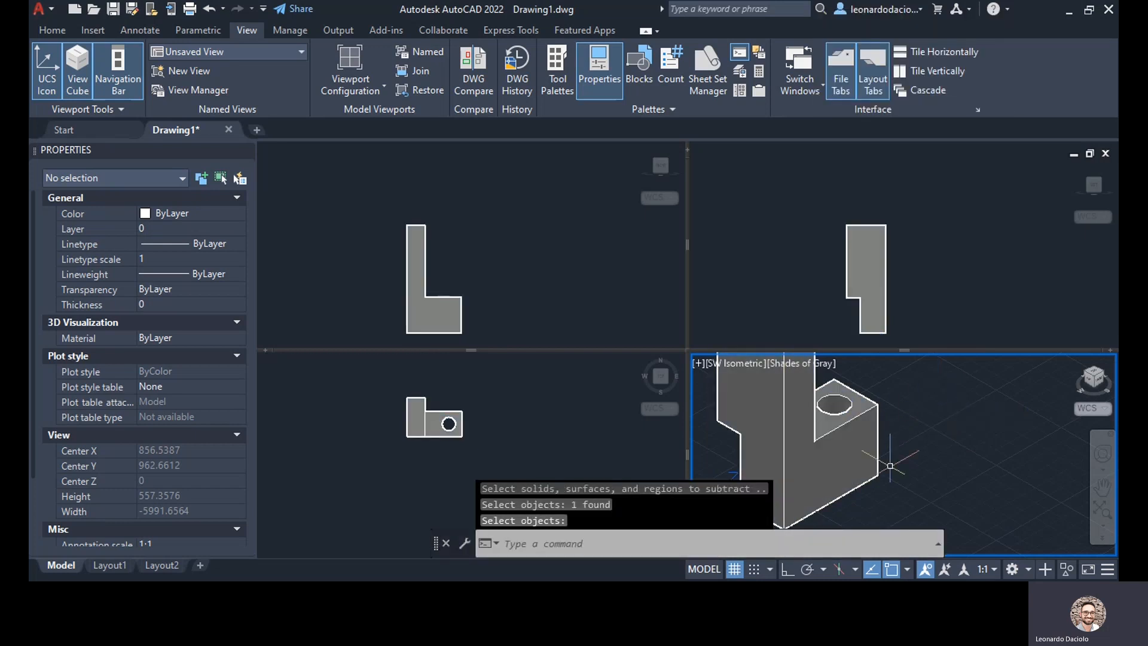
- Refit the drilled L-shaped solid in the Top, Front and Left viewports
scroll(855, 412, "up", 4)
scroll(854, 410, "down", 4)
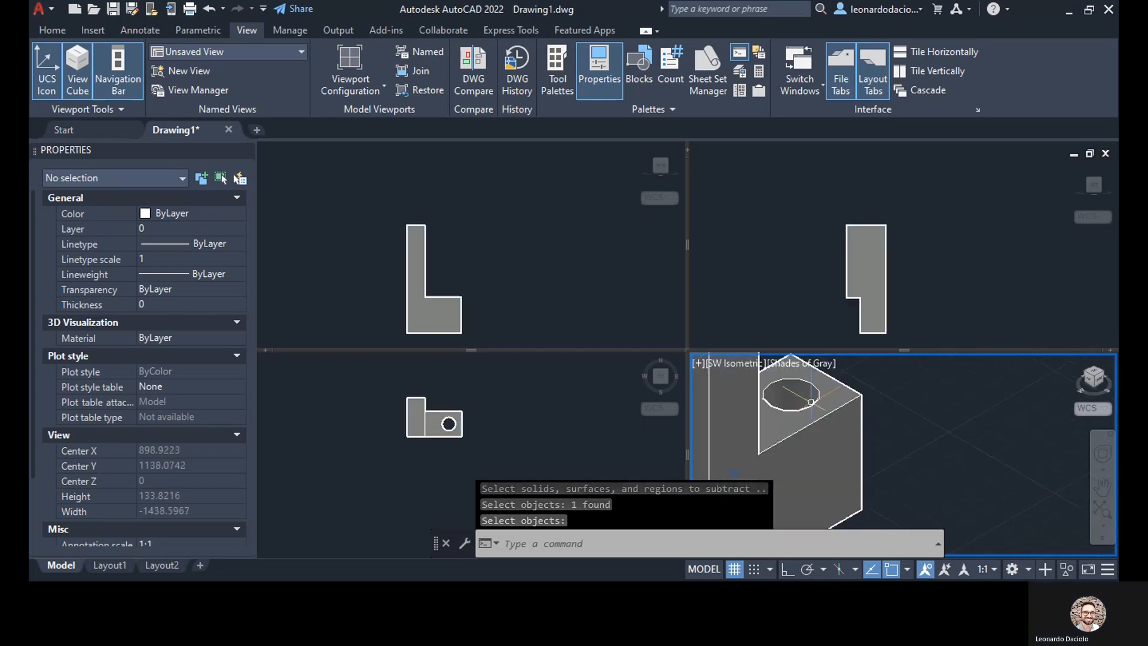
scroll(810, 409, "up", 3)
scroll(810, 409, "down", 4)
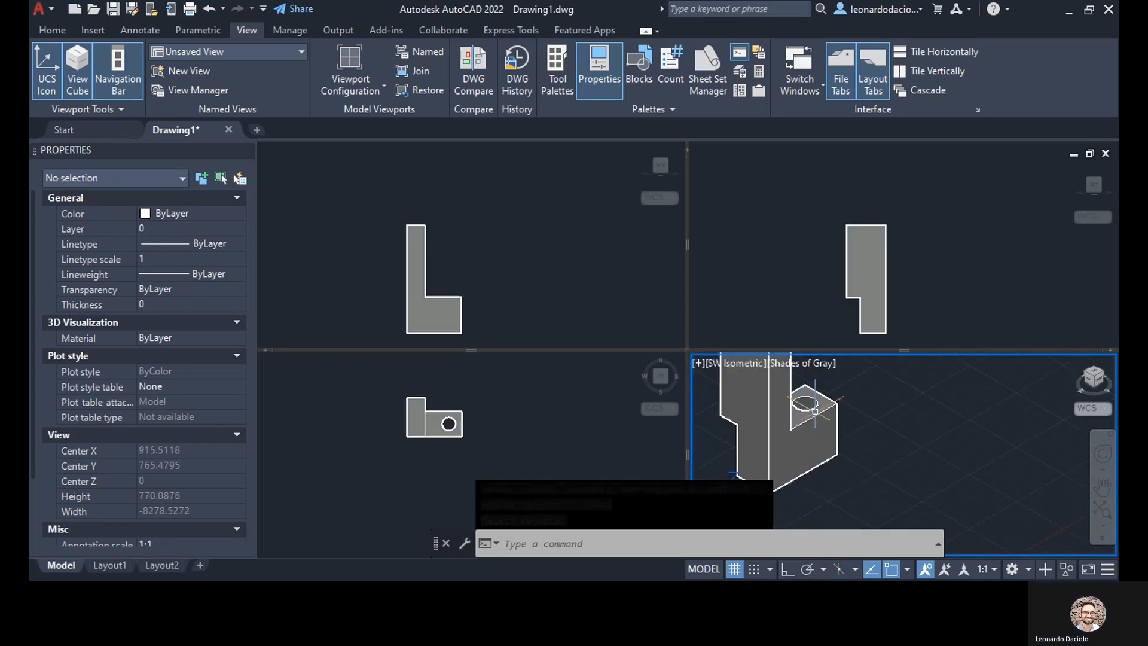
middle_click_drag(832, 418, 914, 441)
key("Escape")
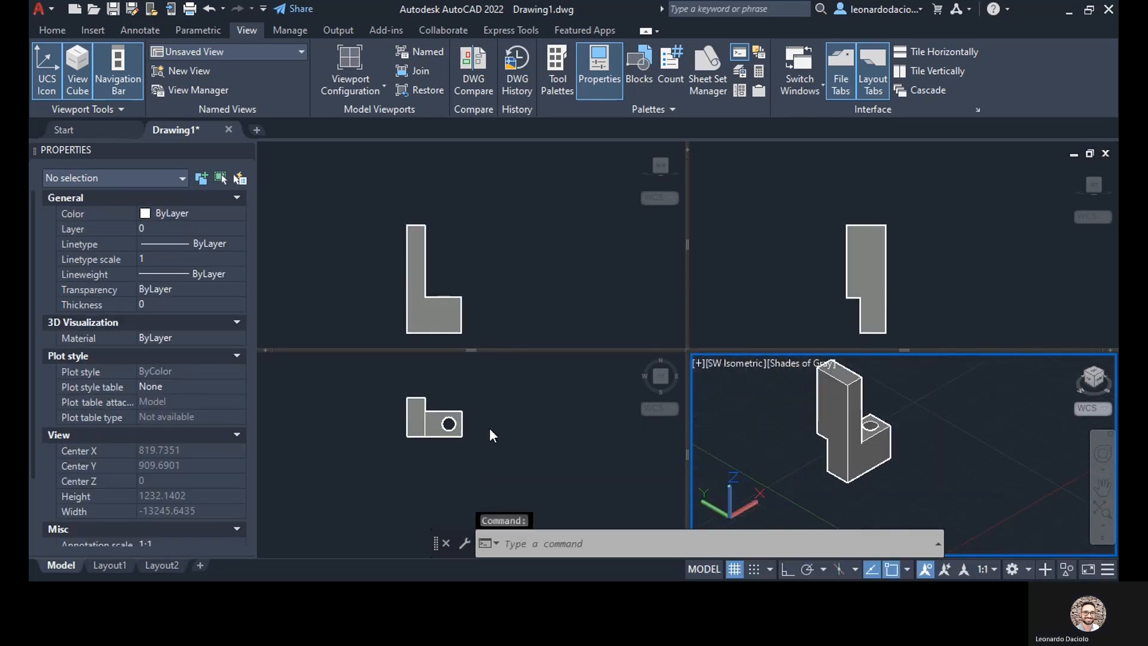
left_click(662, 381)
left_click(662, 379)
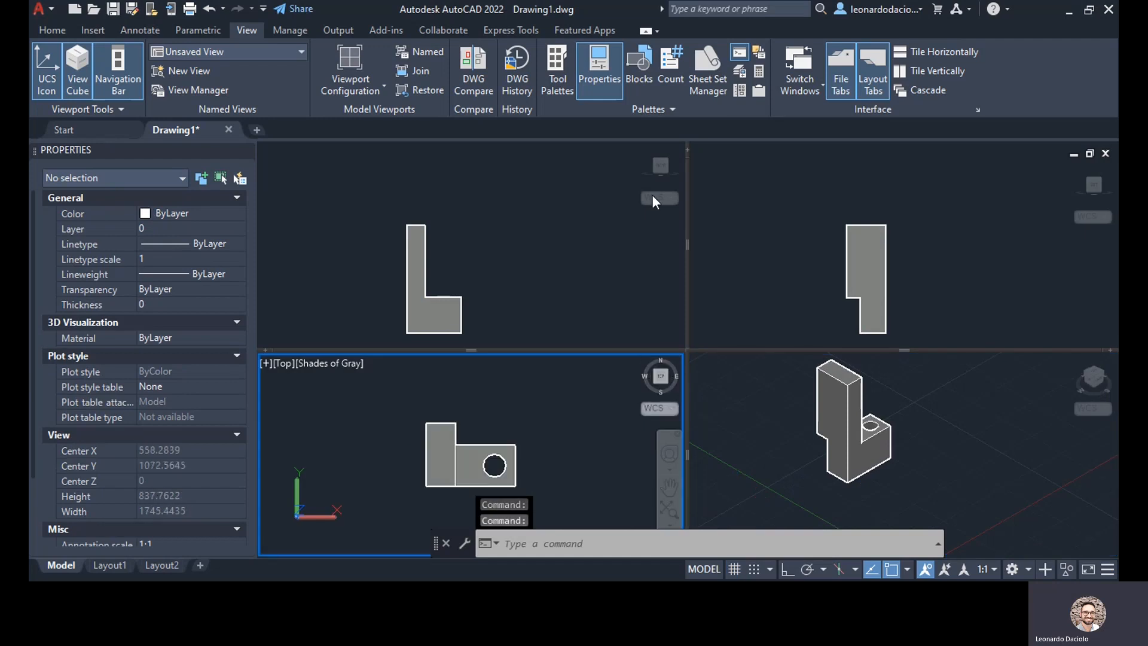
left_click(660, 162)
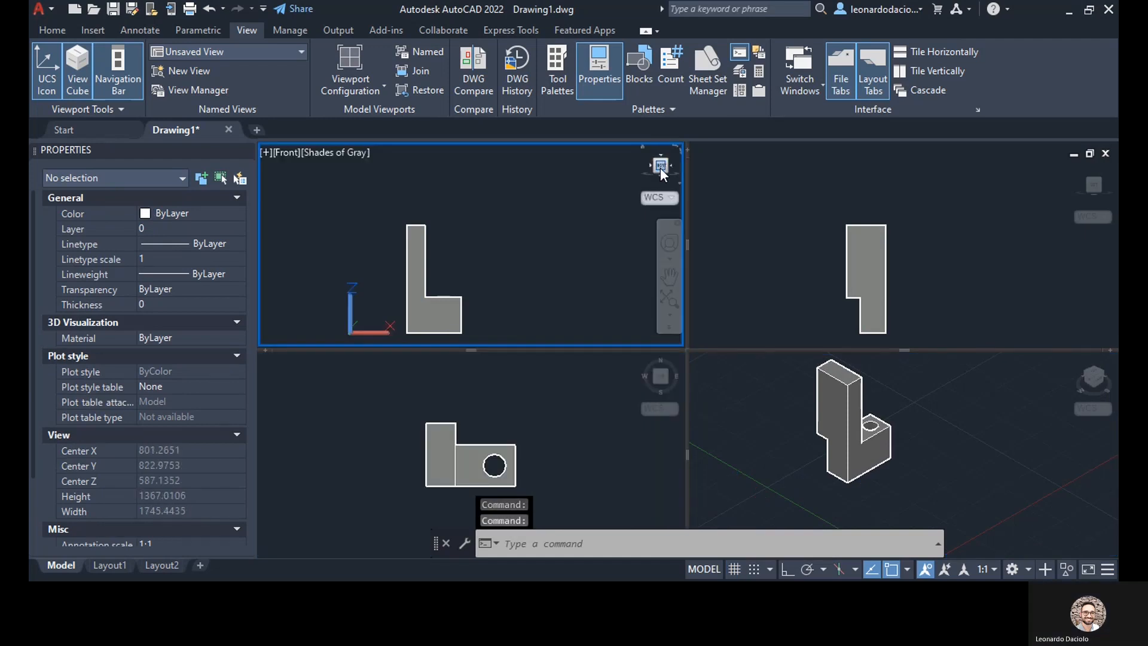
left_click(660, 168)
left_click(1092, 185)
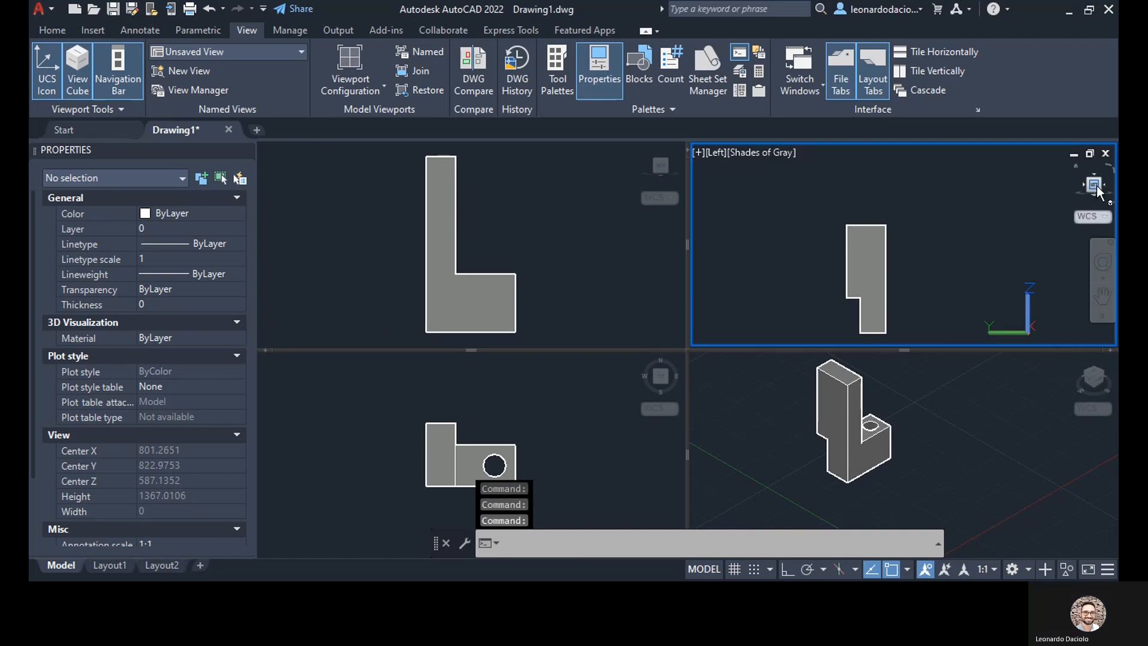
left_click(1095, 184)
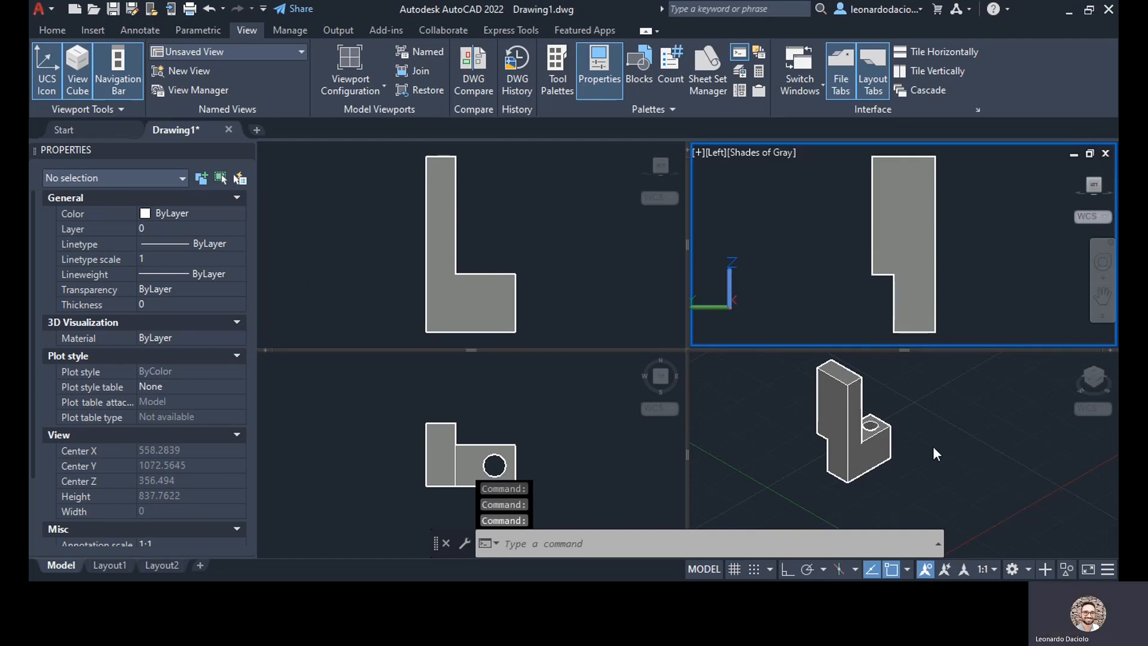
- Examine the hole in the low block up close in the SW Isometric viewport
left_click(913, 446)
scroll(883, 443, "up", 8)
scroll(909, 402, "down", 7)
middle_click_drag(927, 400, 917, 464)
key("Escape")
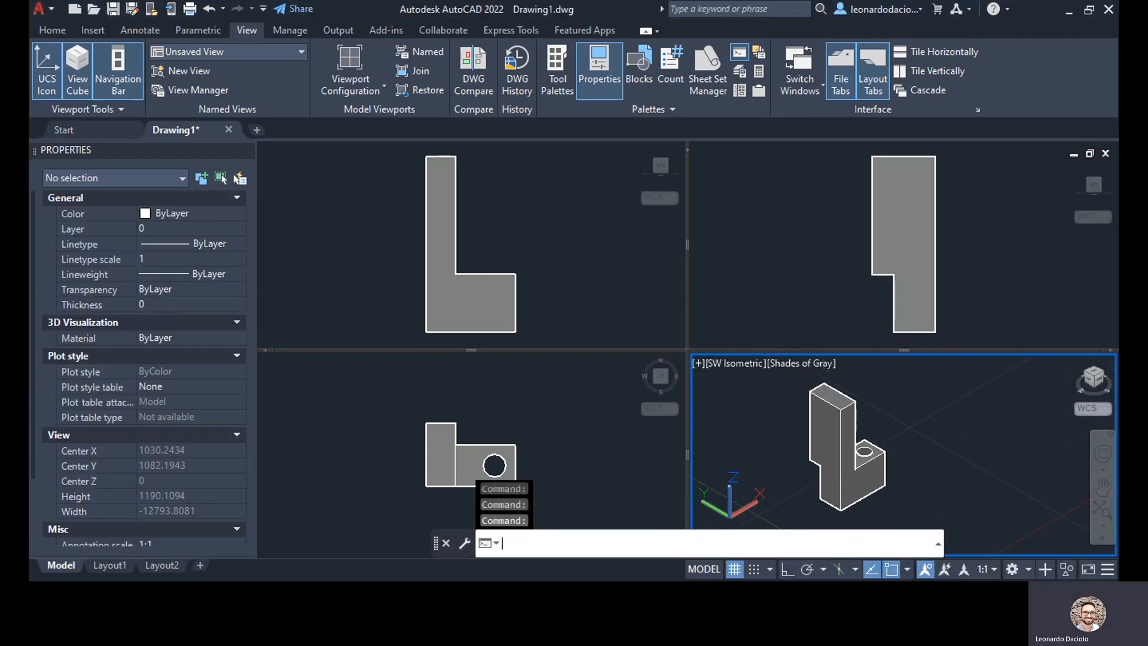
left_click(999, 520)
left_click(938, 461)
middle_click_drag(957, 476, 934, 457)
key("Escape")
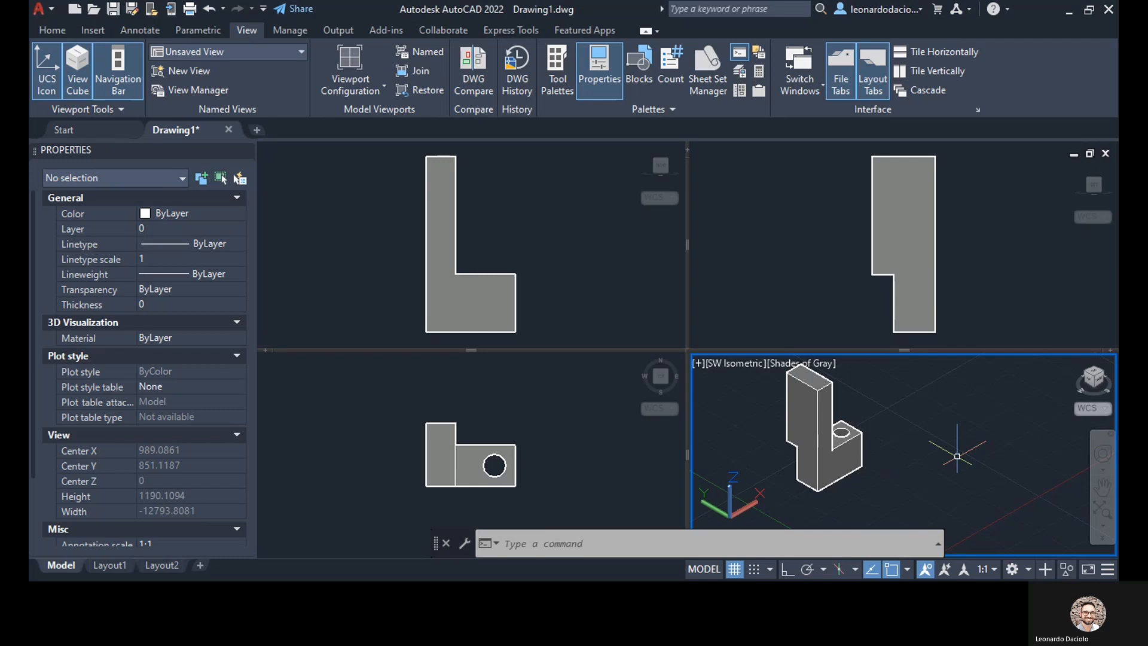
- Draw a large solid box beside the L-shaped solid in the SW Isometric viewport, wider and taller than that solid
type("b")
key("Return")
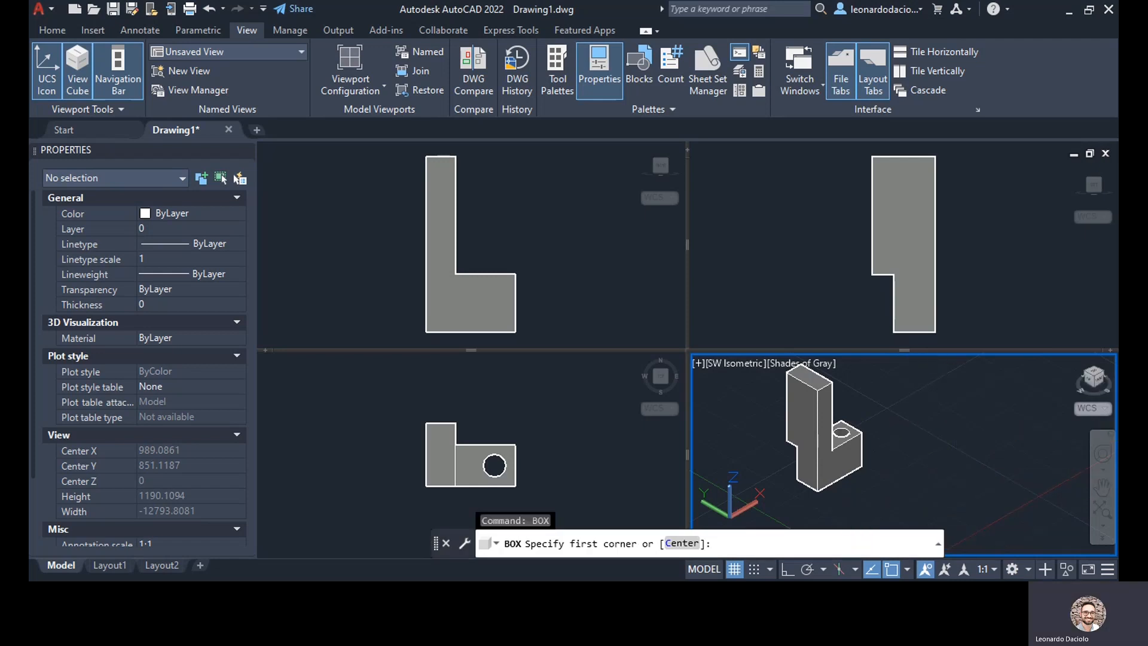
left_click(854, 515)
left_click(985, 504)
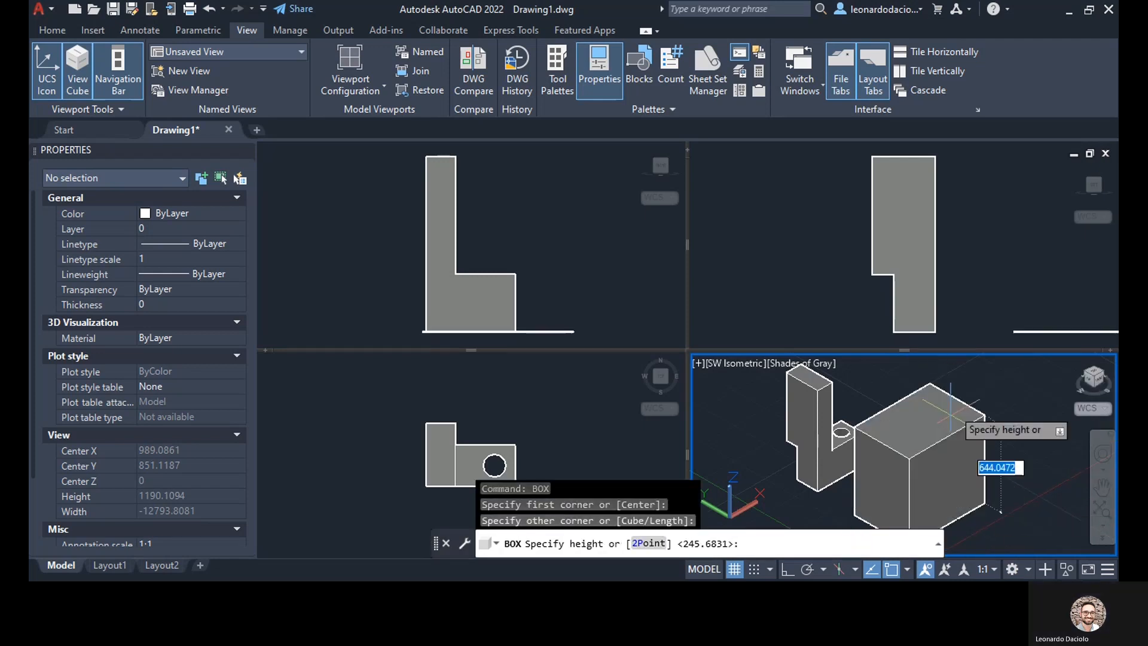
left_click(957, 388)
key("Escape")
- Move the L-shaped solid by its nearest bottom corner onto the nearest bottom corner of the large box
middle_click_drag(869, 502, 867, 475)
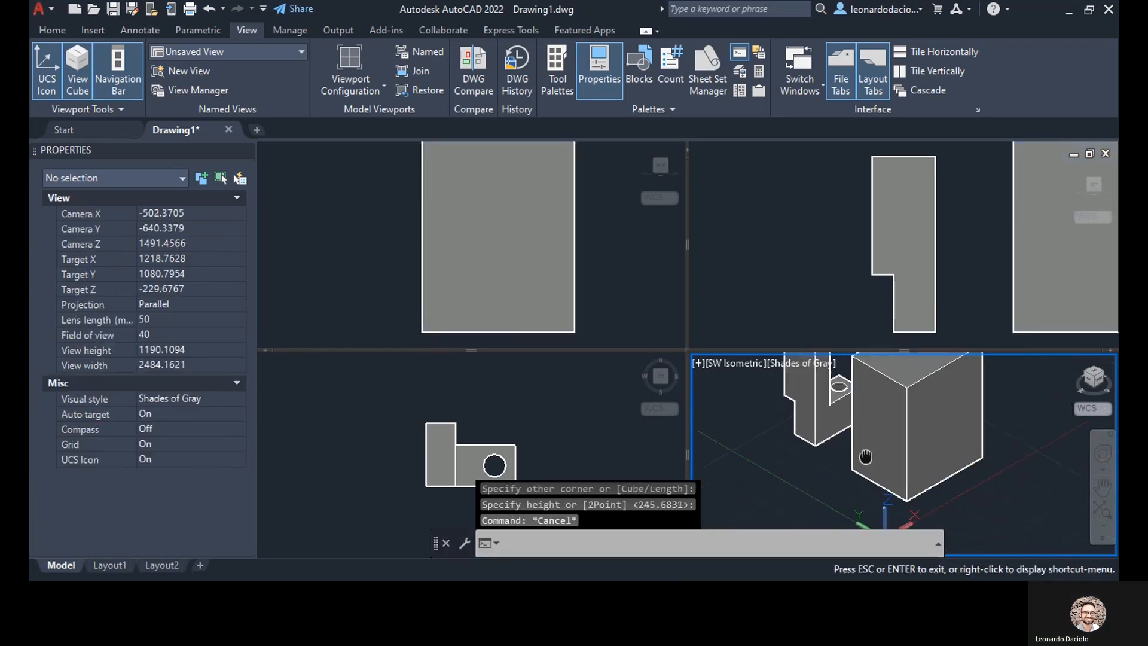
key("Escape")
scroll(819, 464, "up", 2)
left_click(820, 462)
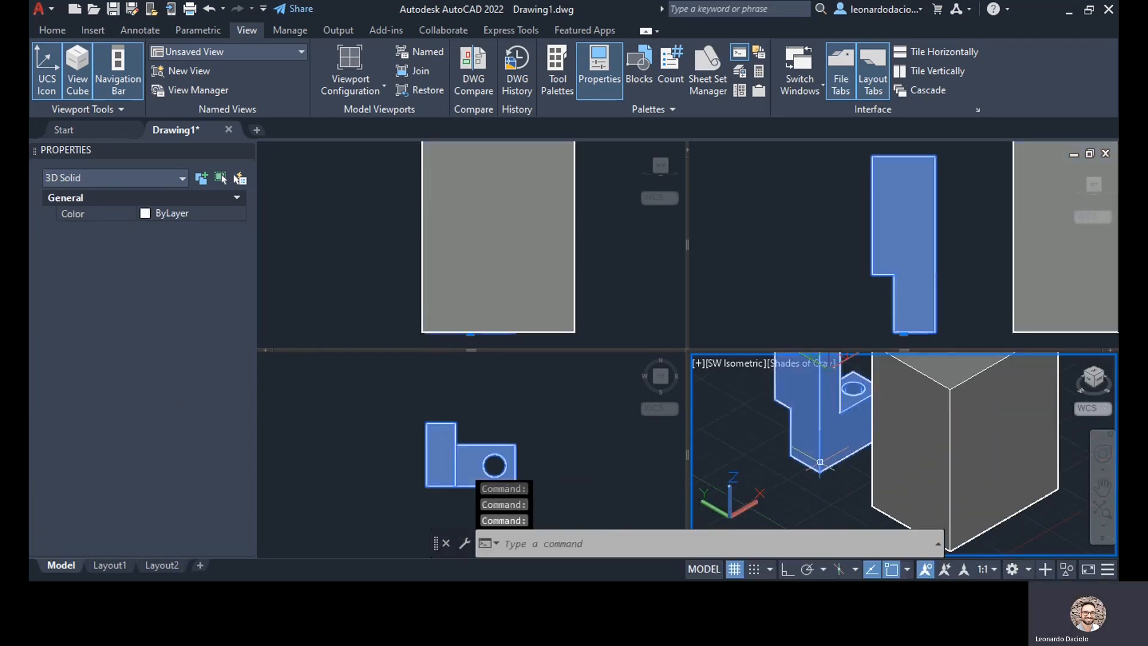
type("m")
key("Return")
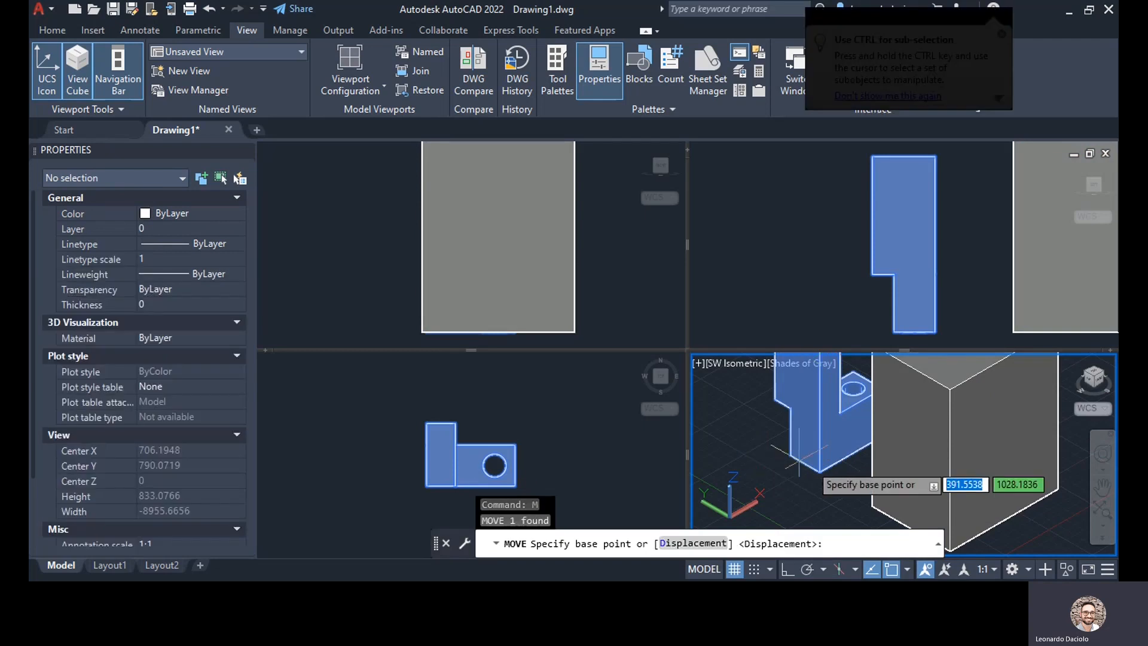
left_click(820, 472)
scroll(987, 496, "down", 2)
middle_click_drag(1002, 509, 984, 458)
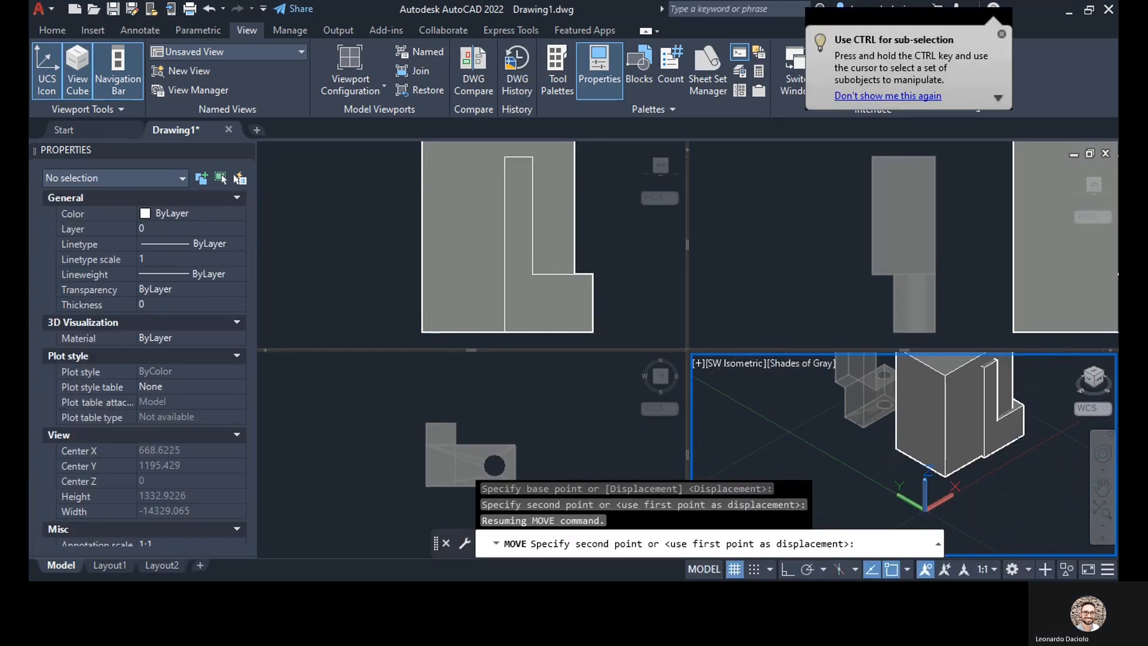
left_click(946, 477)
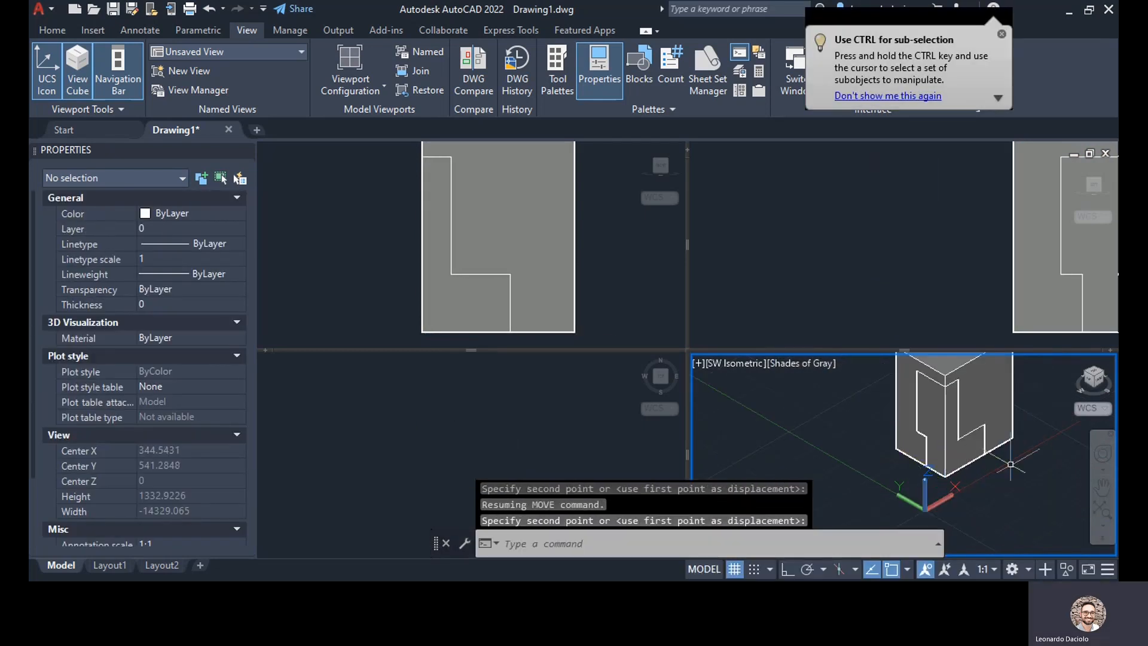
- Intersect the large box with the L-shaped solid, keeping only their shared volume
middle_click_drag(1009, 448, 917, 478)
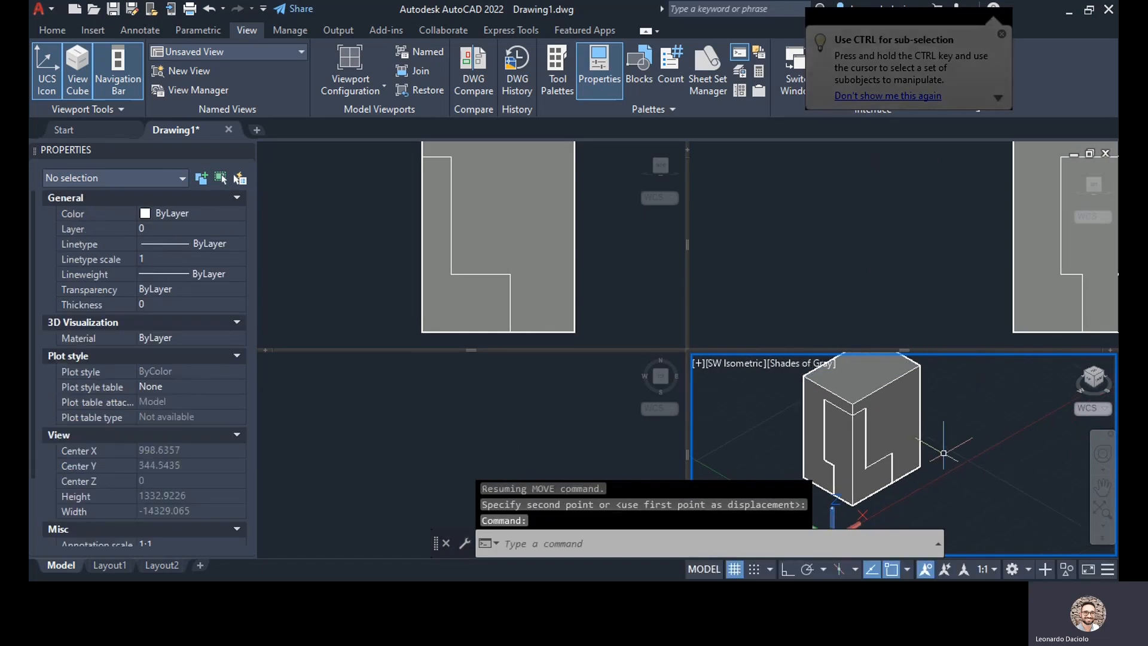
type("int")
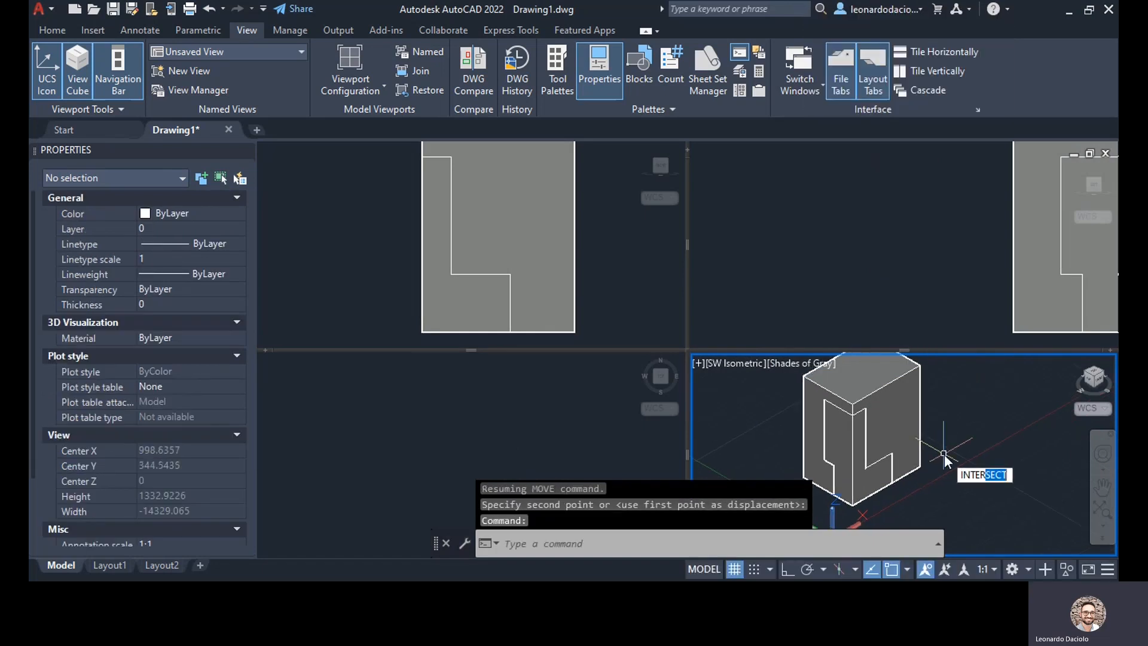
key("Return")
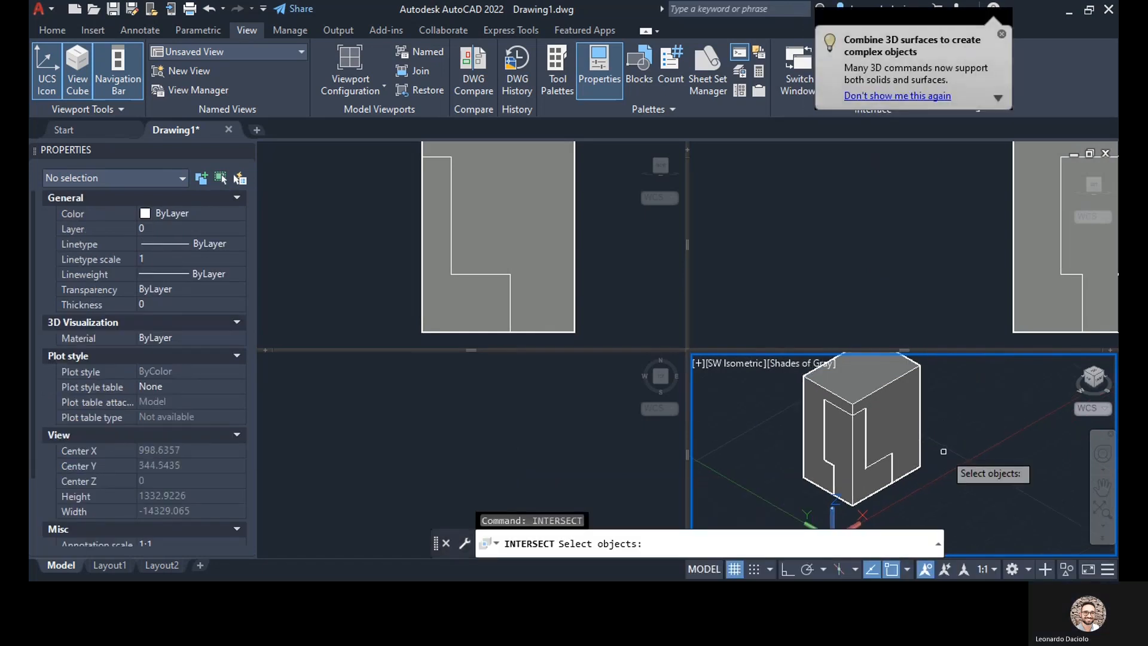
left_click(864, 399)
left_click(861, 411)
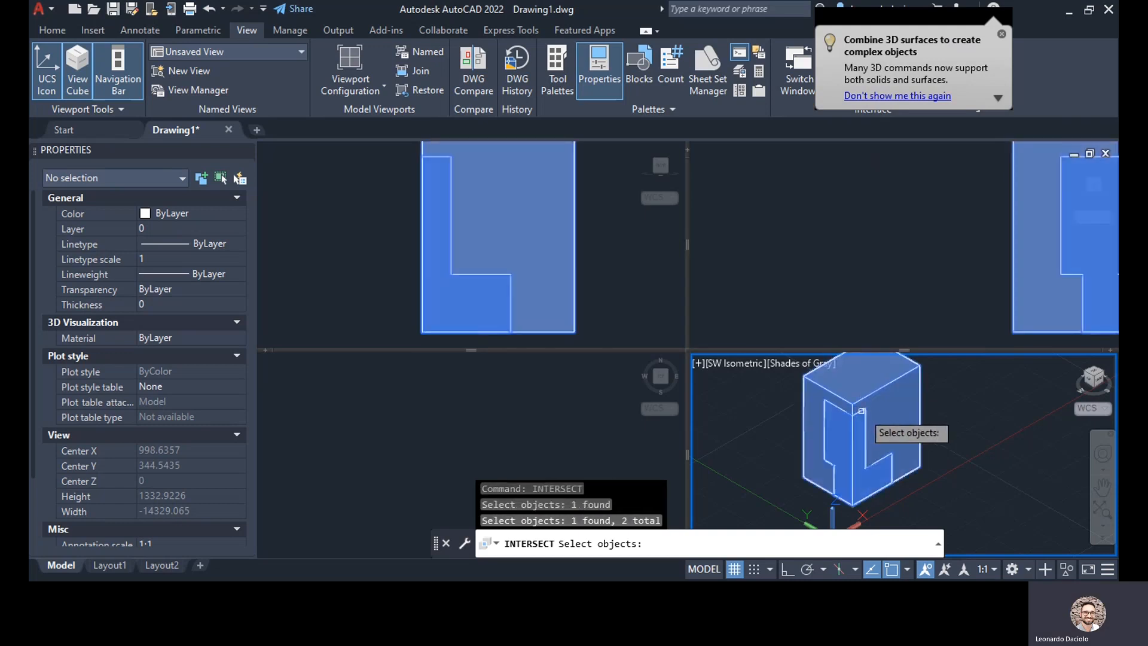
key("Return")
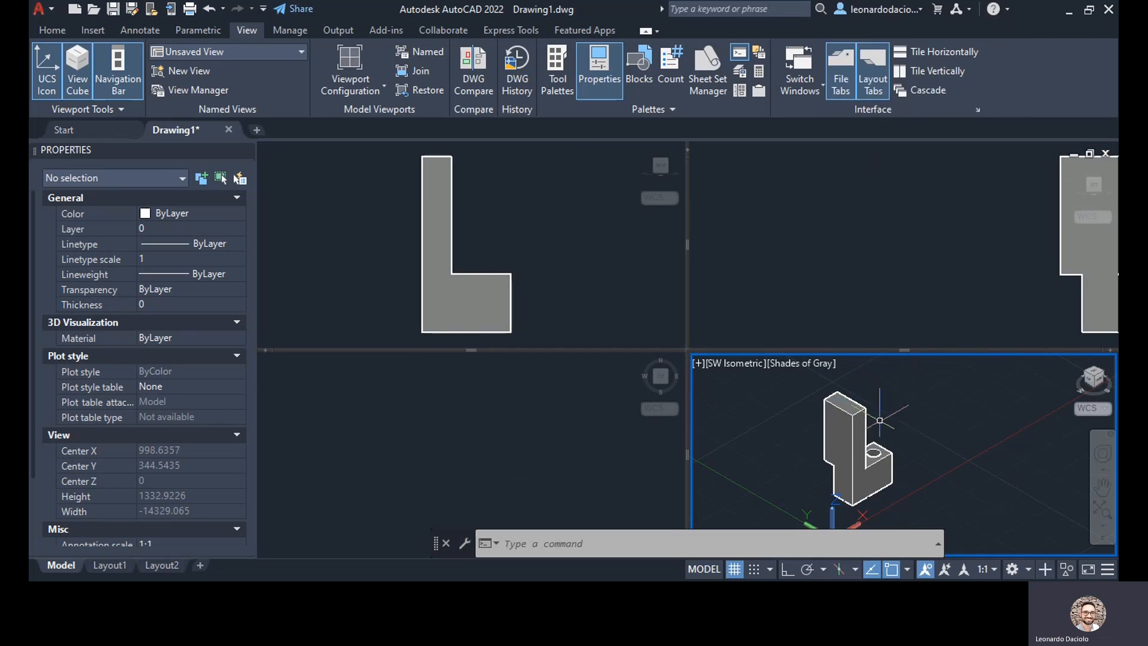
scroll(880, 421, "up", 5)
scroll(890, 396, "down", 3)
middle_click_drag(891, 396, 860, 390)
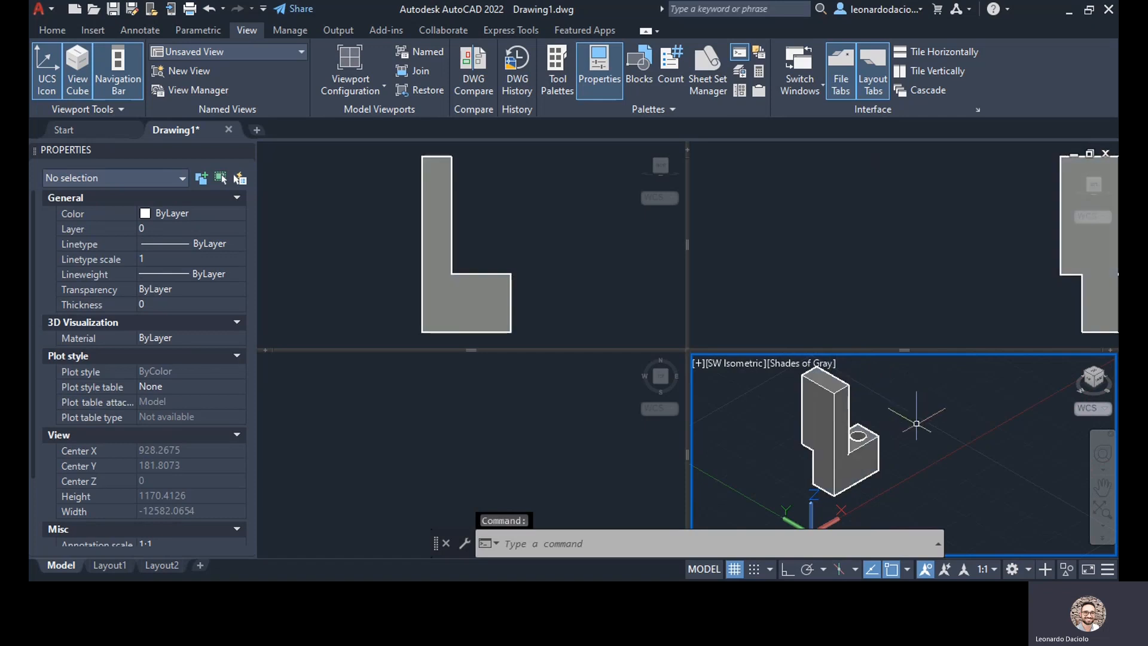
- Undo the intersection of the large box and the L-shaped solid
key("ctrl+z")
key("ctrl+z")
key("ctrl+z")
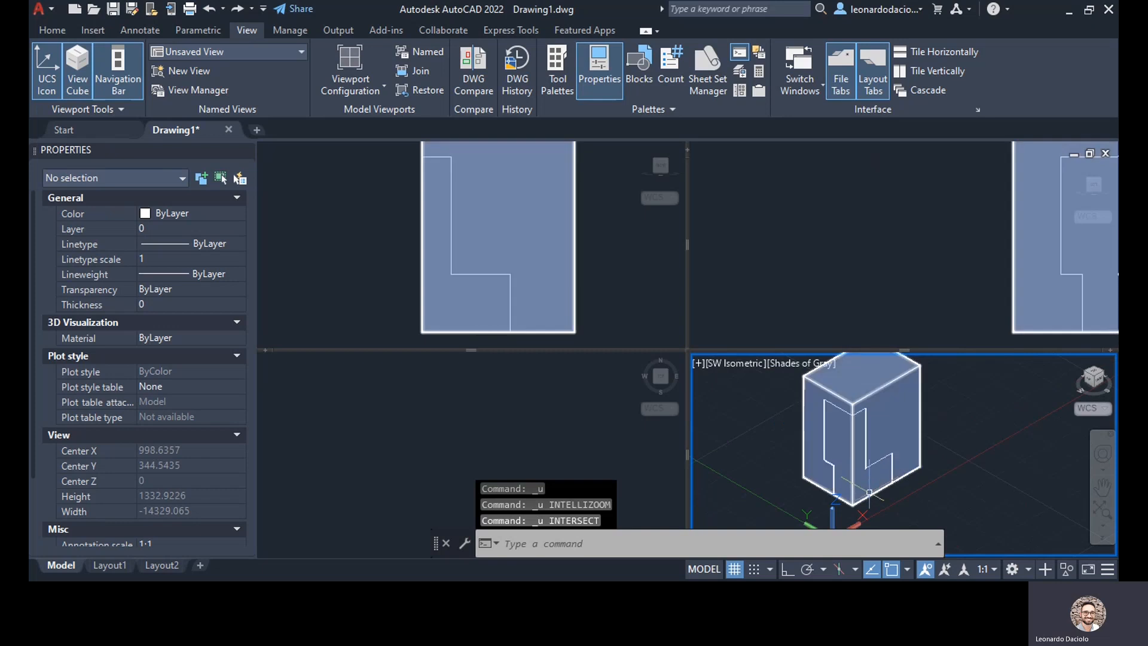
- Try moving the large box a short distance forward by its nearest bottom corner, and undo the move
left_click(896, 458)
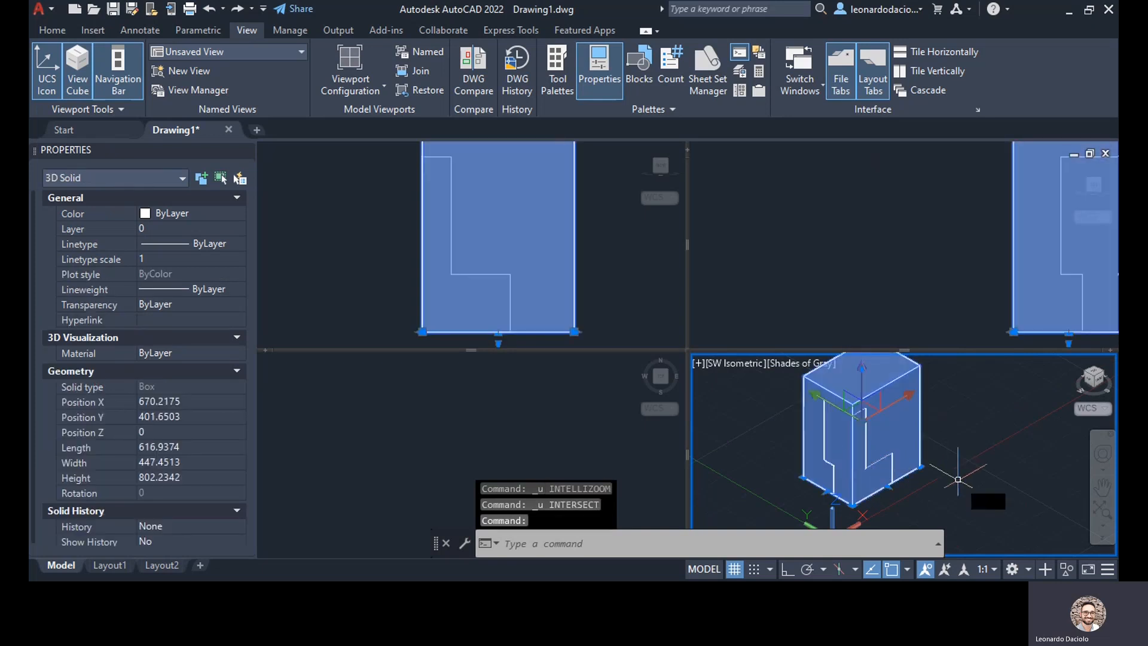
type("m")
key("Return")
middle_click_drag(861, 507, 852, 470)
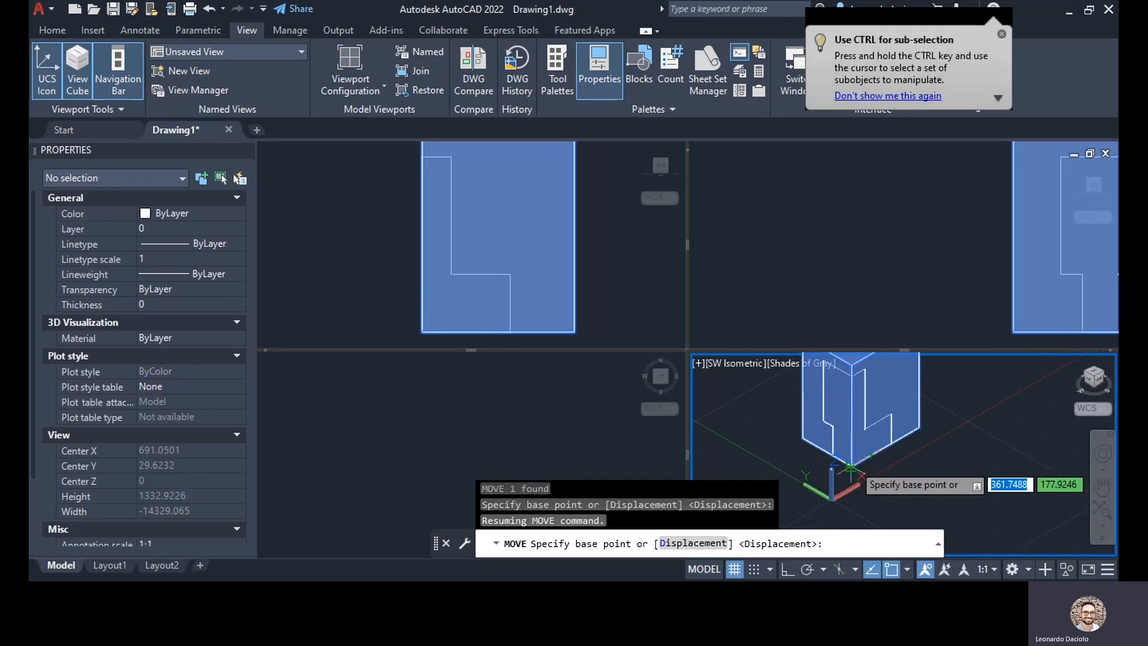
left_click(852, 468)
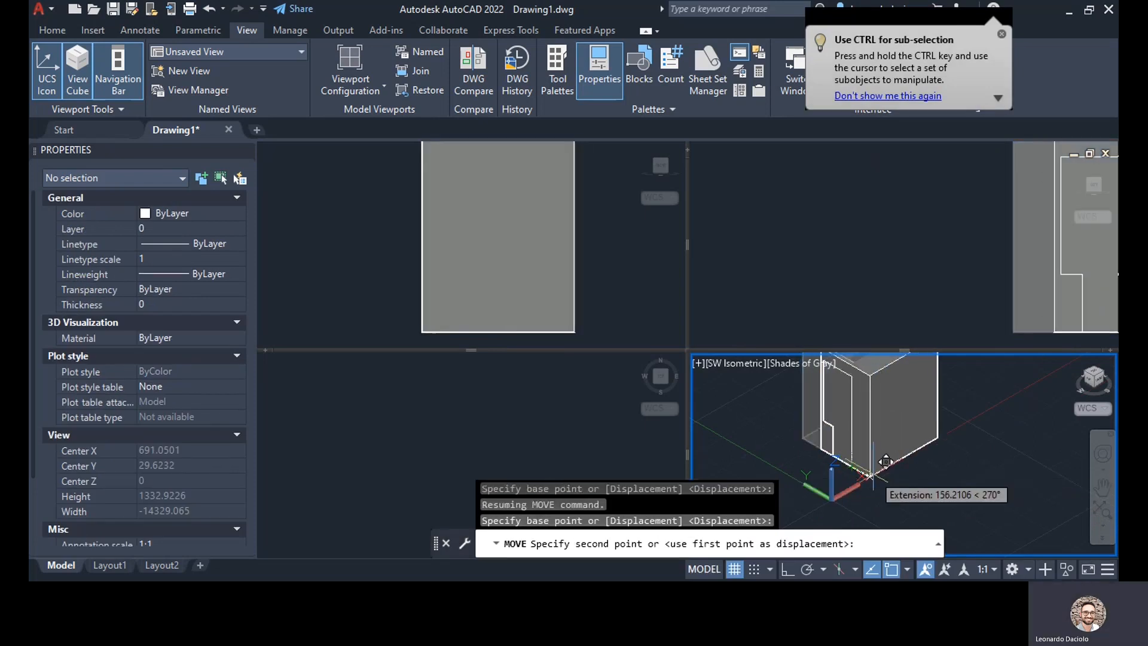
left_click(873, 475)
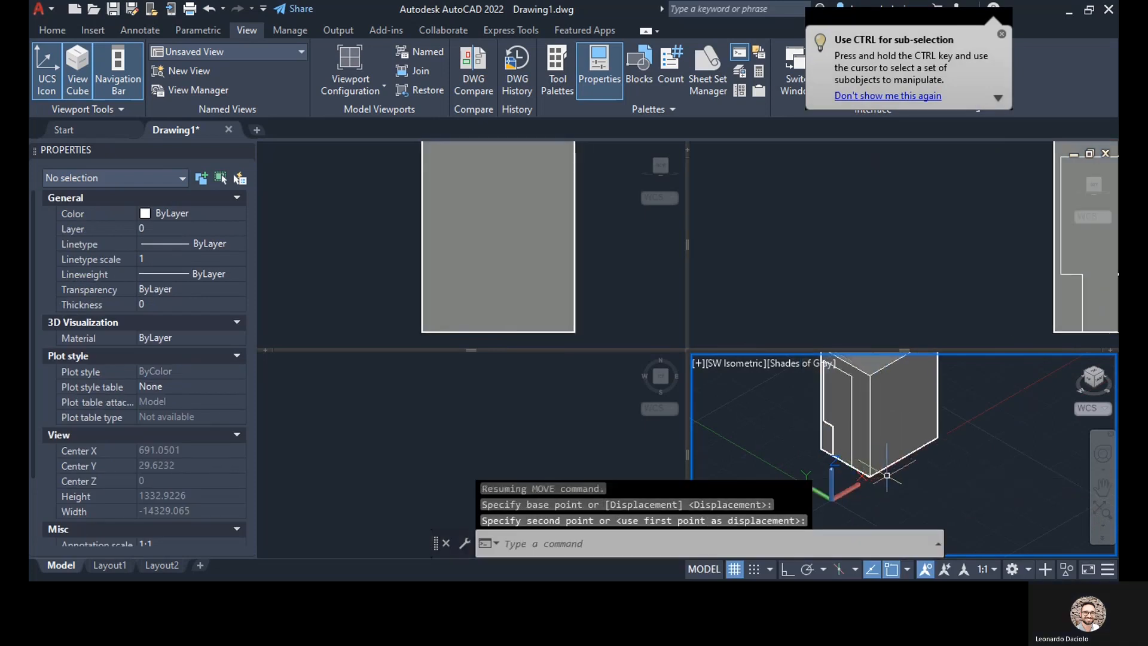
key("ctrl+z")
- Move the L-shaped solid by its nearest bottom corner so that it sticks partly out of the large box's front face
left_click(873, 434)
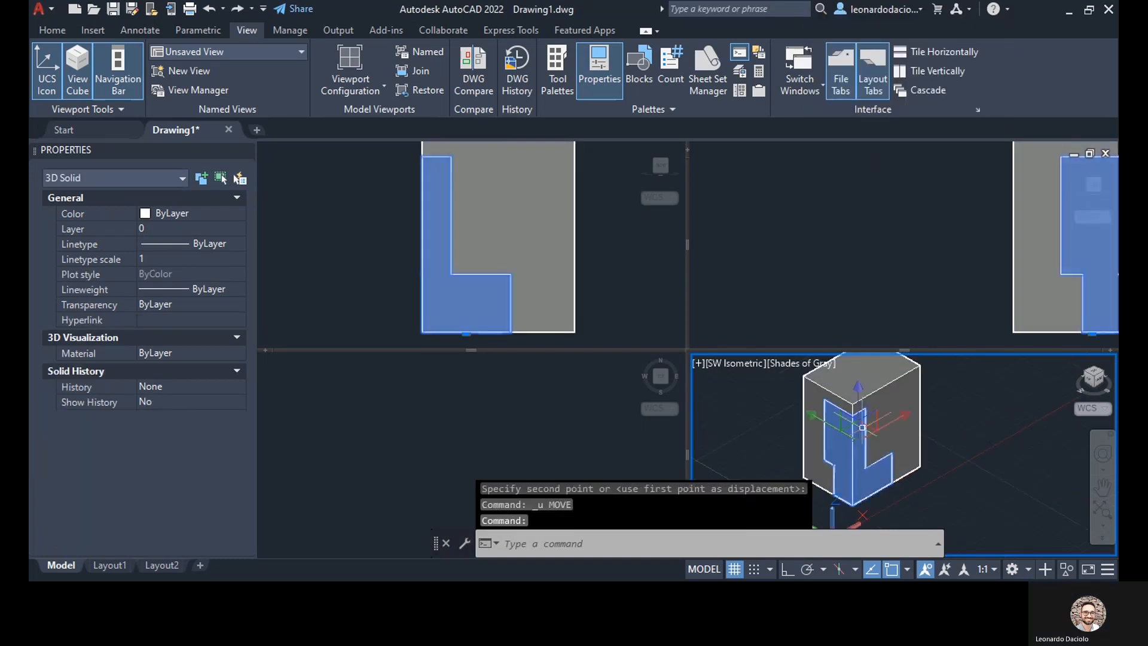
type("m")
key("Return")
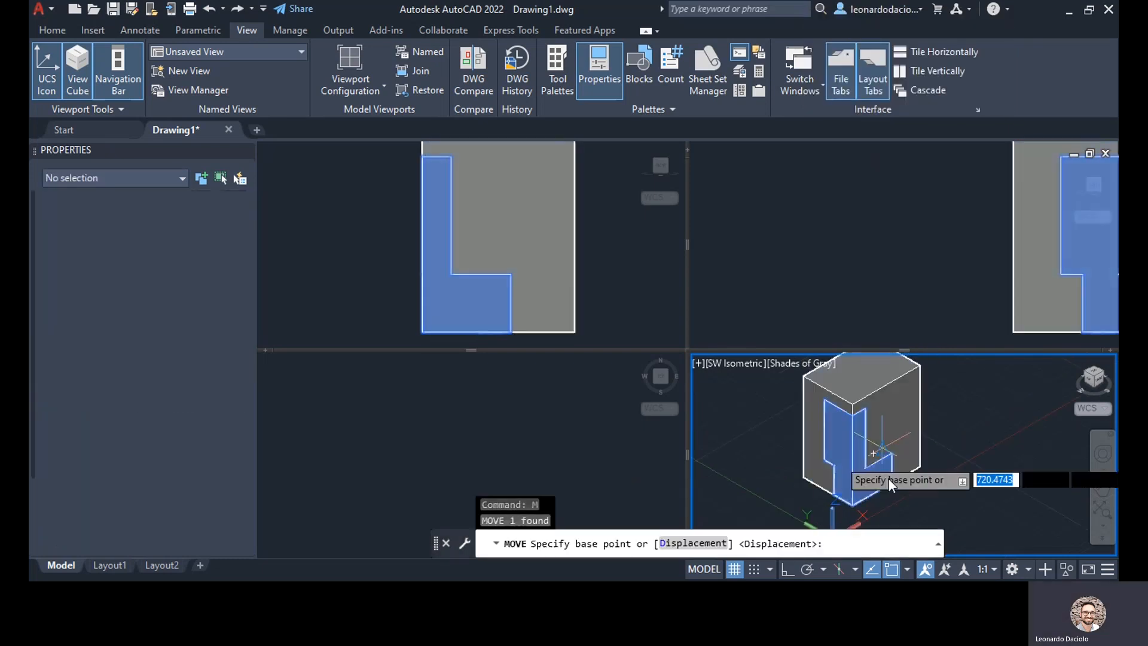
left_click(864, 506)
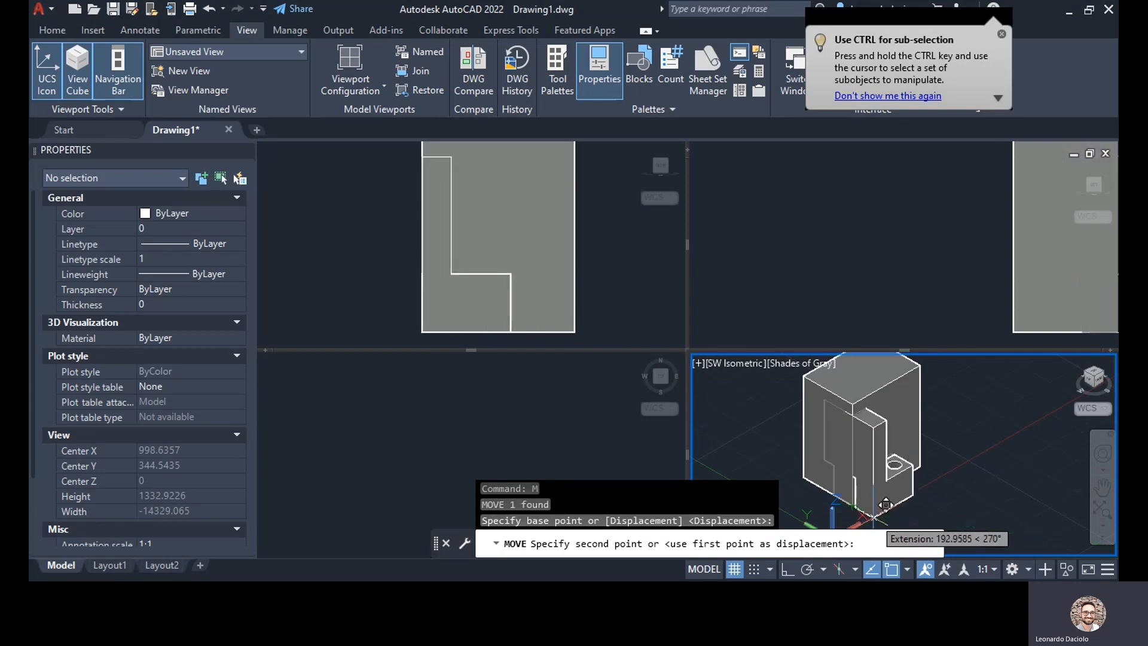
left_click(886, 504)
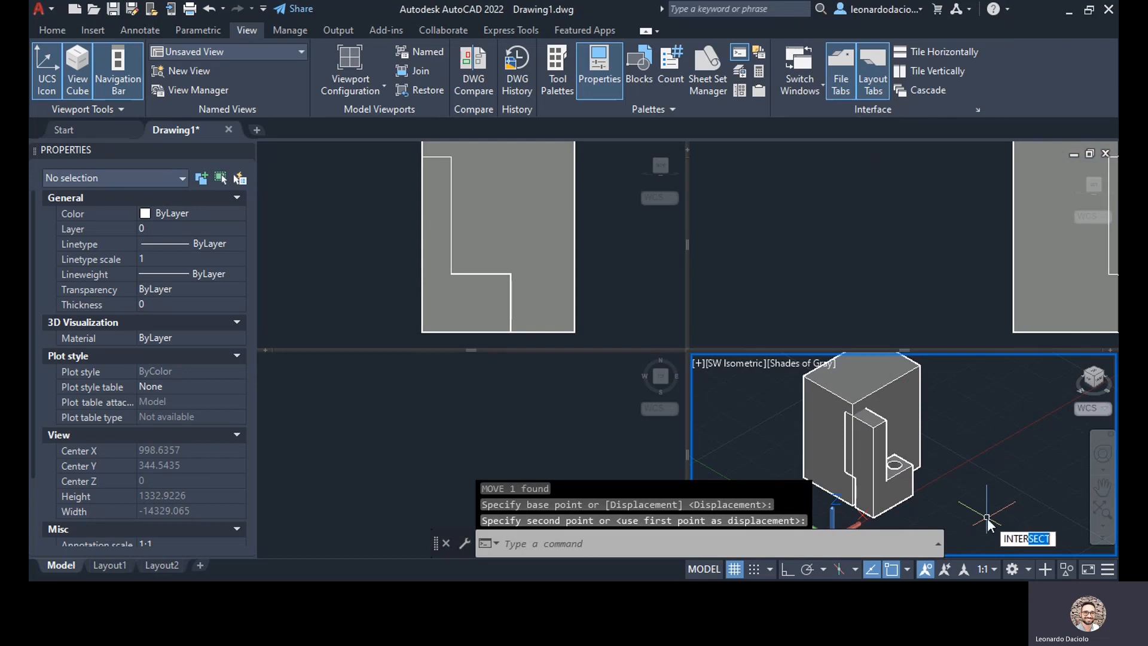
- Try intersecting the large box with the protruding L-shaped solid, and undo the result
type("INTER")
key("Return")
left_click(922, 391)
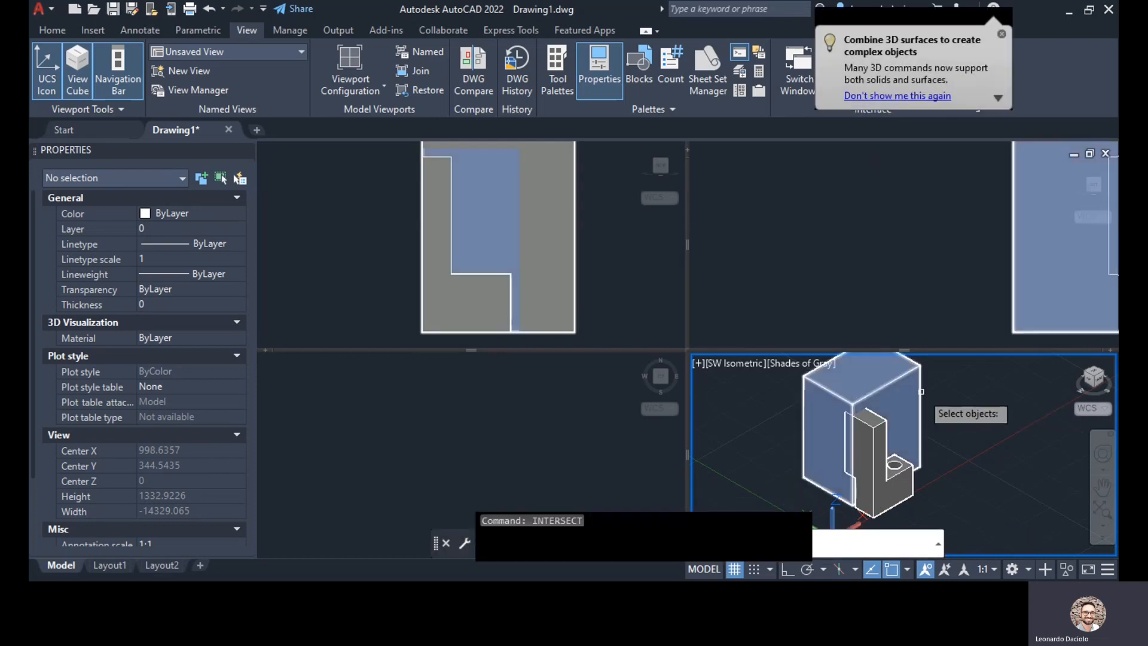
left_click(866, 425)
key("Return")
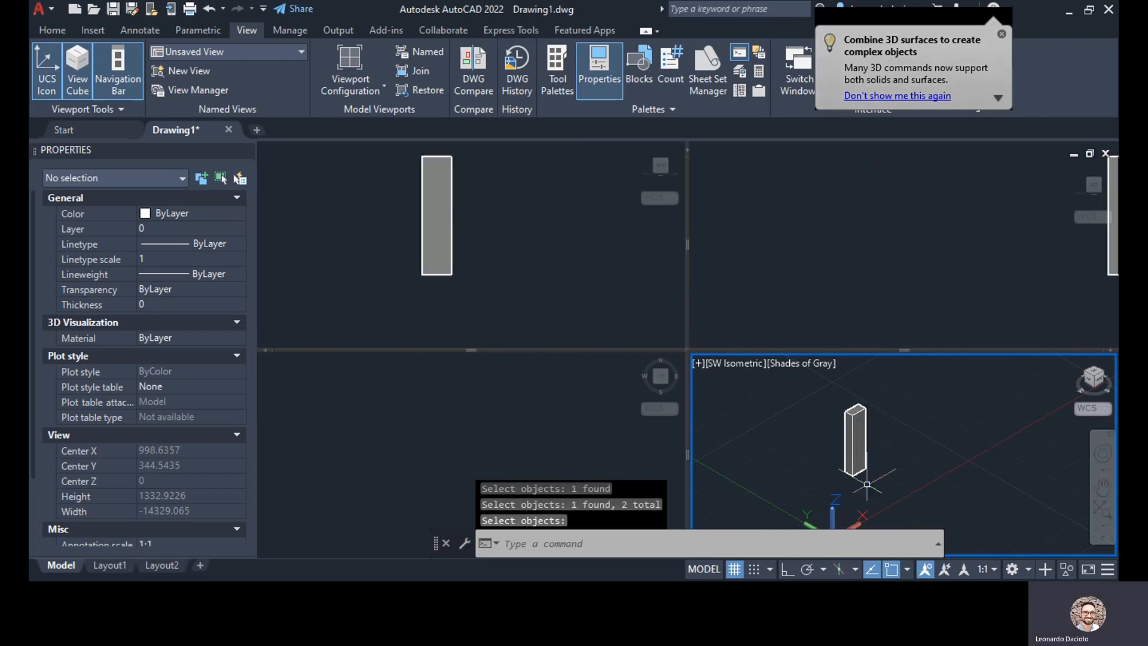
key("ctrl+z")
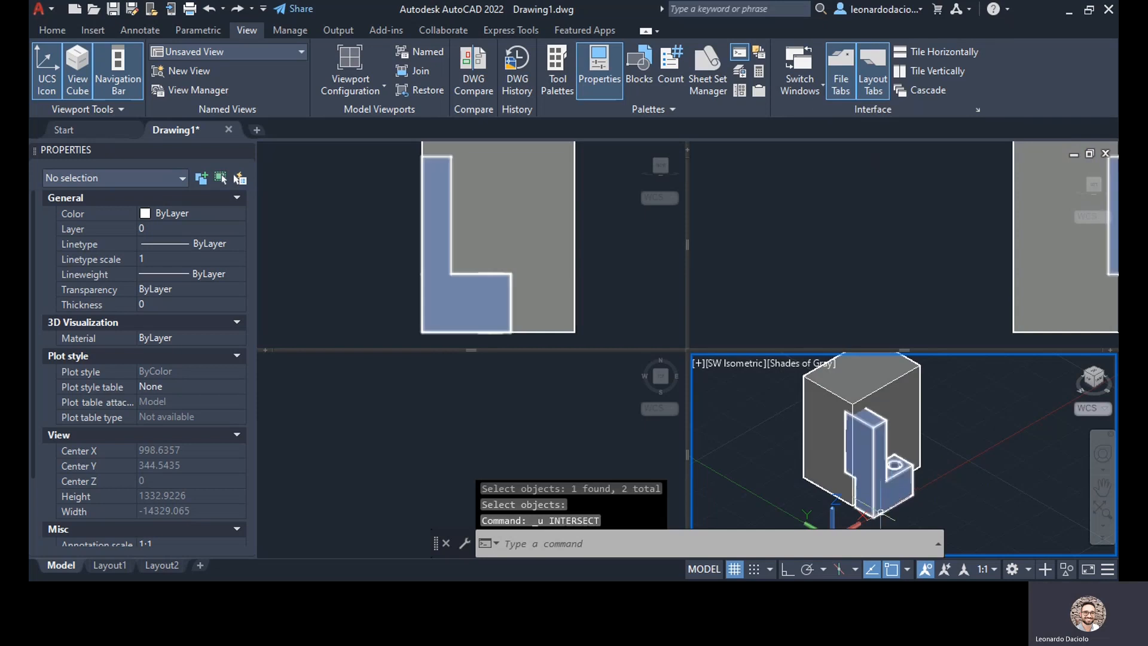
- Move the L-shaped solid by the midpoint of its lower block's nearest side bottom edge onto the large box's nearest bottom corner
scroll(882, 510, "up", 3)
middle_click_drag(882, 510, 889, 504)
scroll(888, 504, "down", 2)
left_click(877, 508)
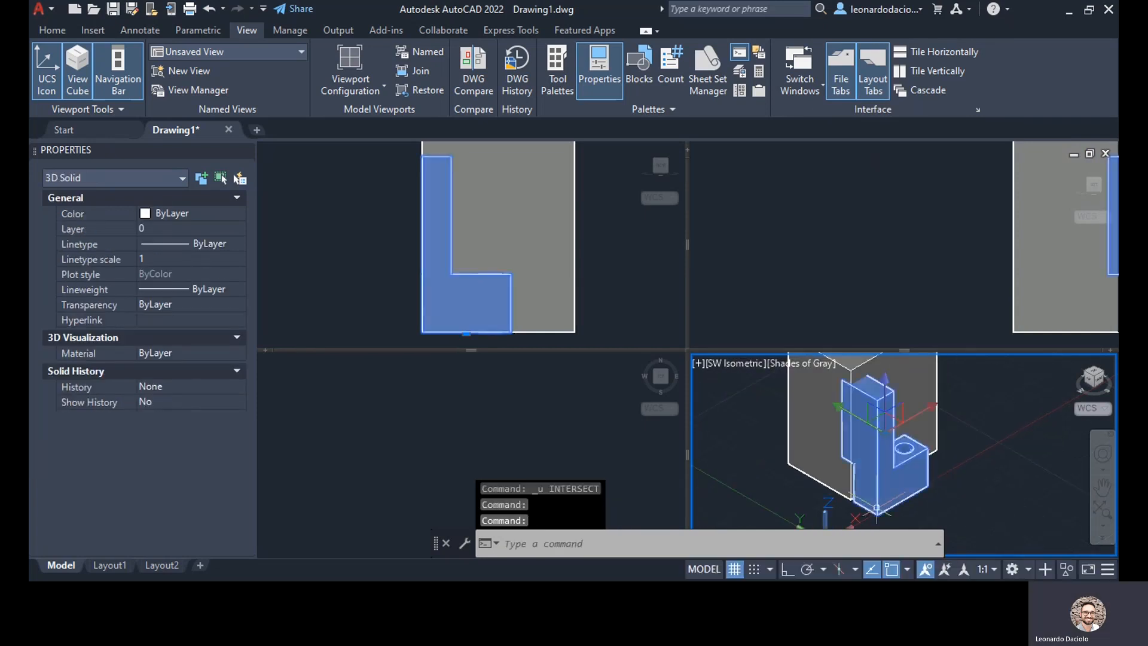
scroll(861, 513, "up", 2)
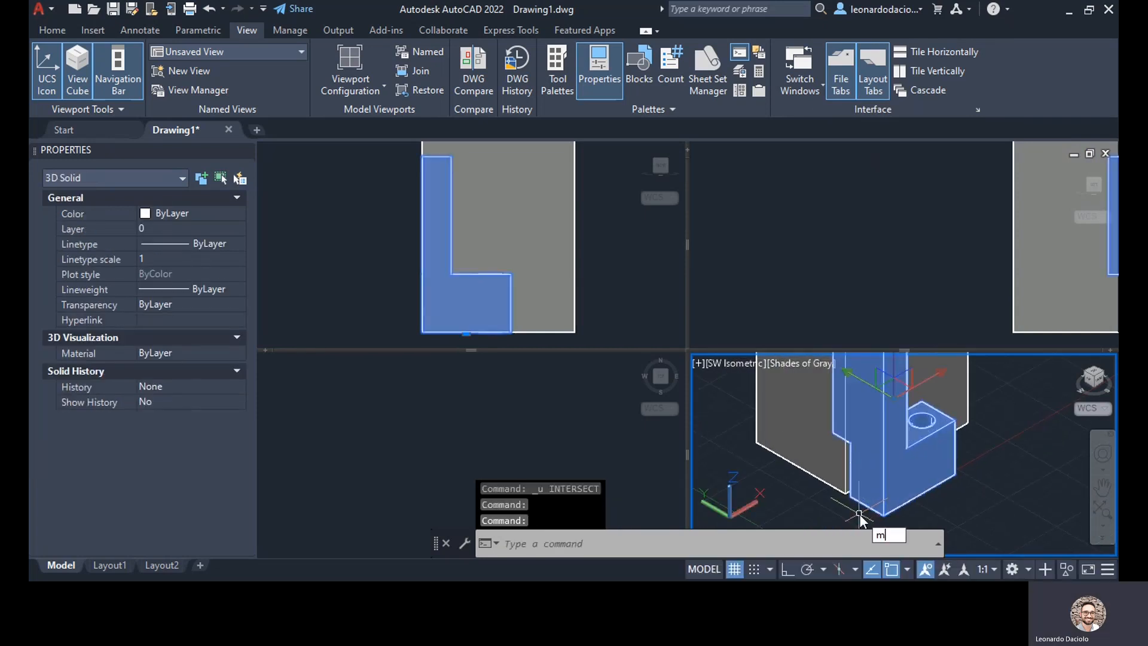
key("Return")
scroll(861, 516, "up", 3)
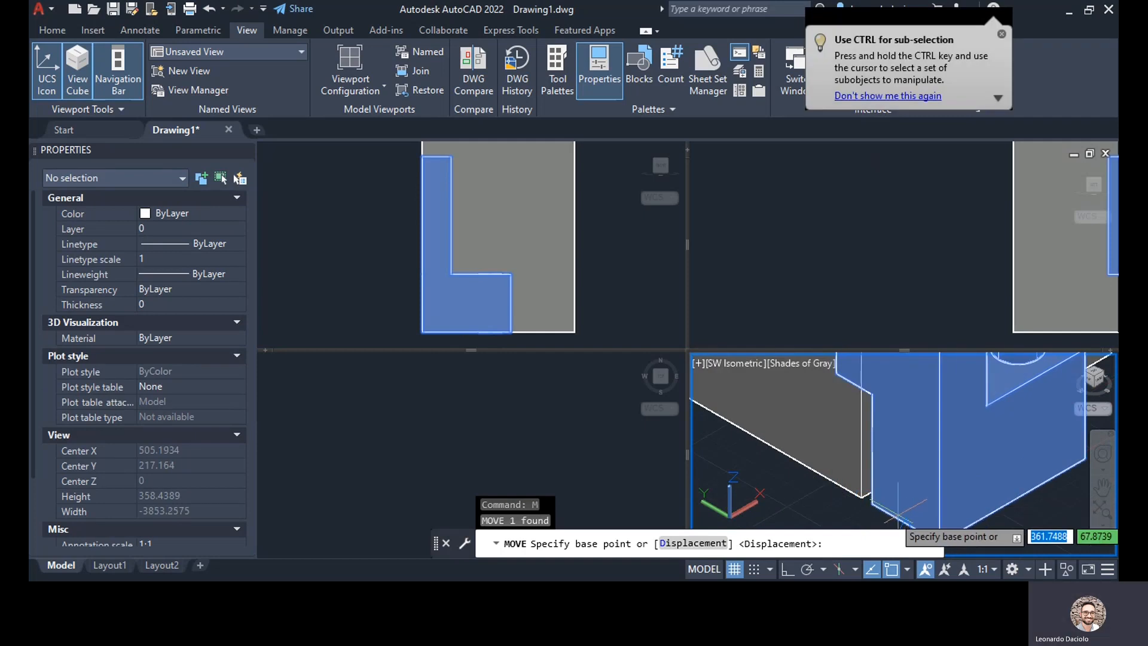
left_click(885, 502)
left_click(862, 497)
- Intersect the large box with the L-shaped solid so that only their overlap is kept, cutting through the hole
scroll(998, 487, "down", 5)
middle_click_drag(1020, 483, 837, 511)
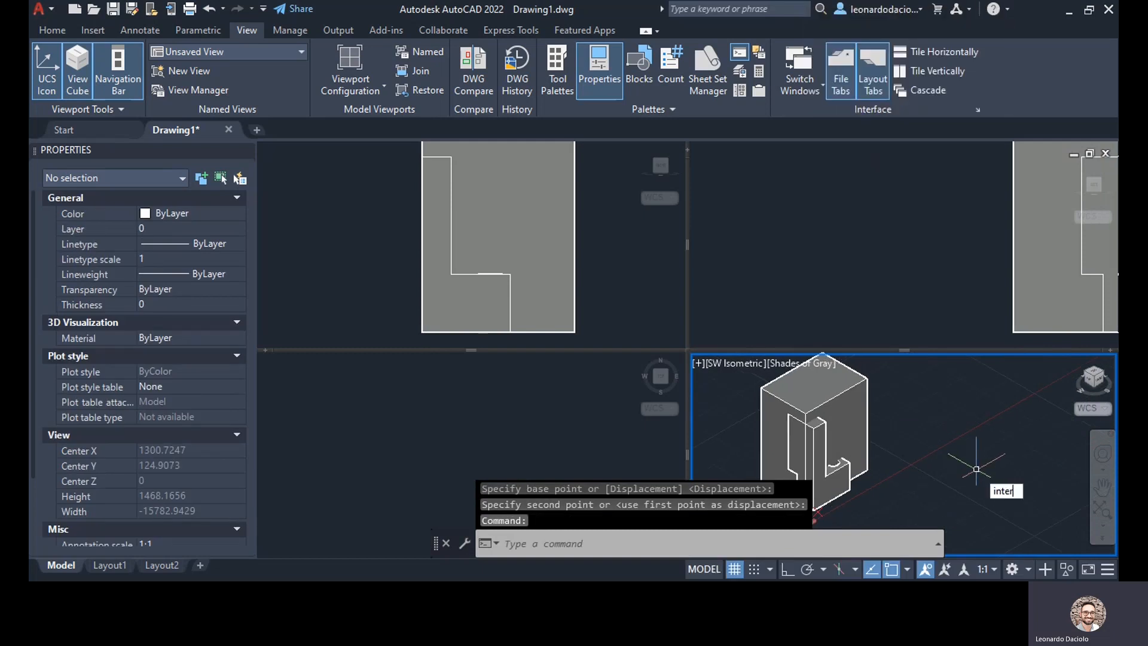
key("Return")
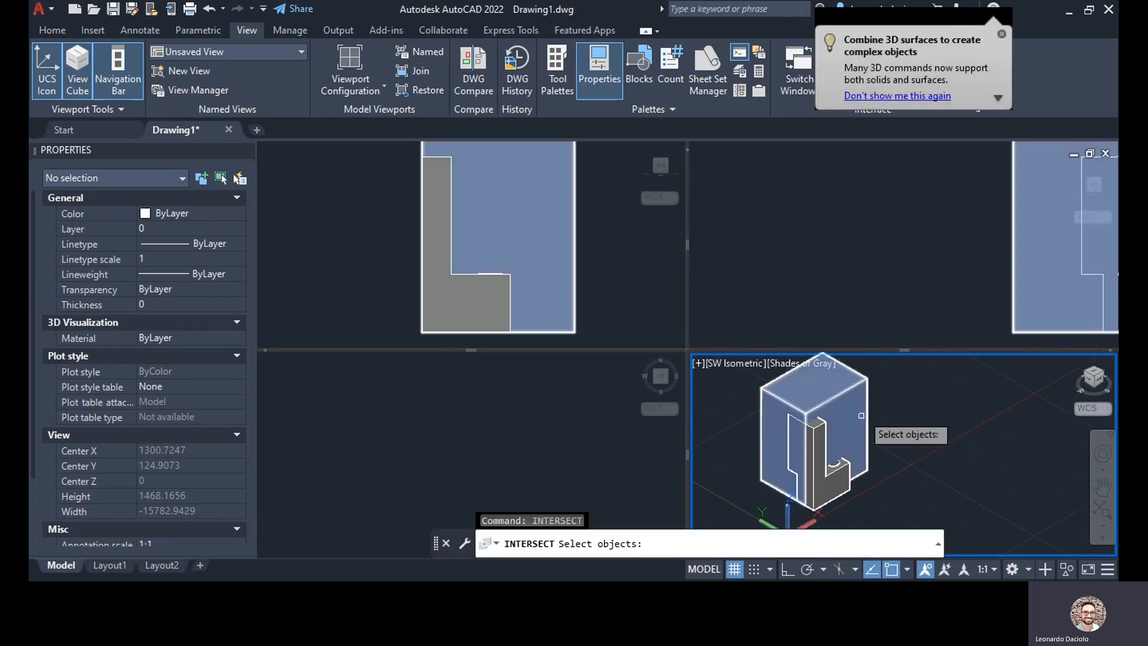
left_click(843, 417)
left_click(819, 425)
key("Return")
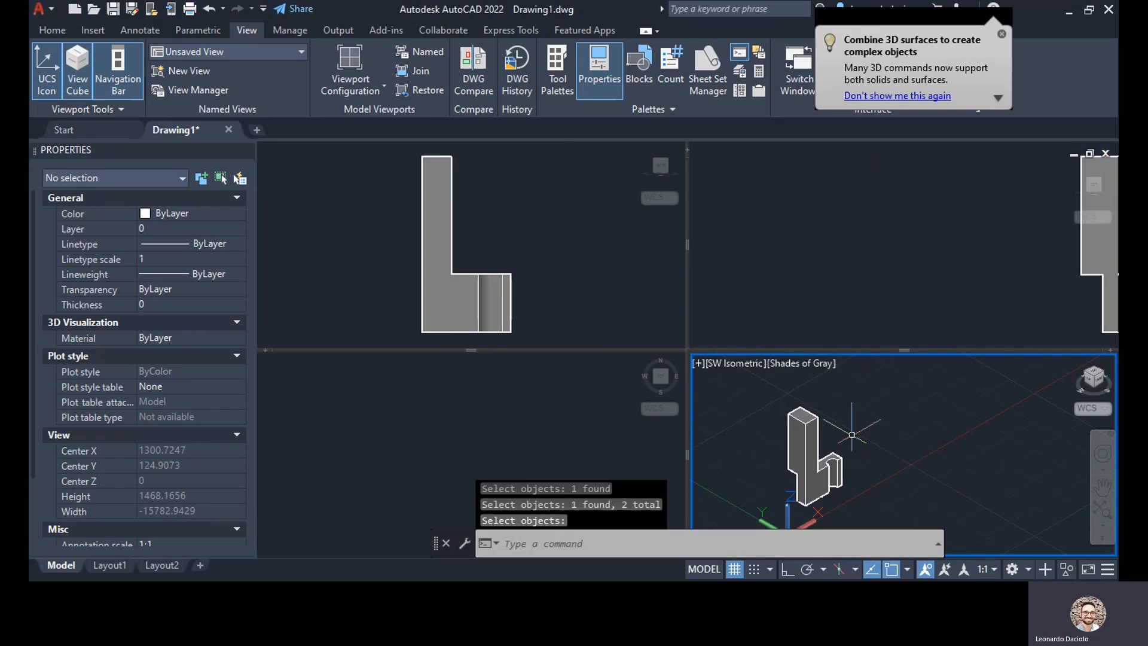
- Examine the cut-open hole in the low block up close in the SW Isometric viewport
scroll(842, 478, "up", 5)
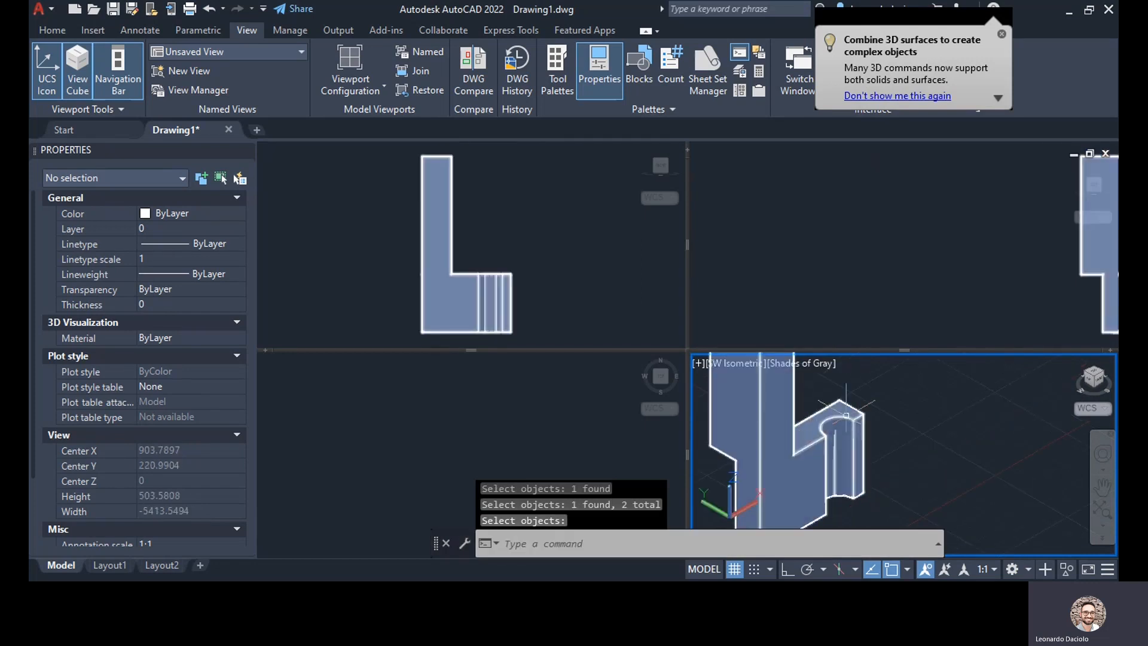
mouse_move(870, 468)
middle_mouse_down()
mouse_move(930, 536)
mouse_move(899, 520)
mouse_move(876, 462)
middle_mouse_up()
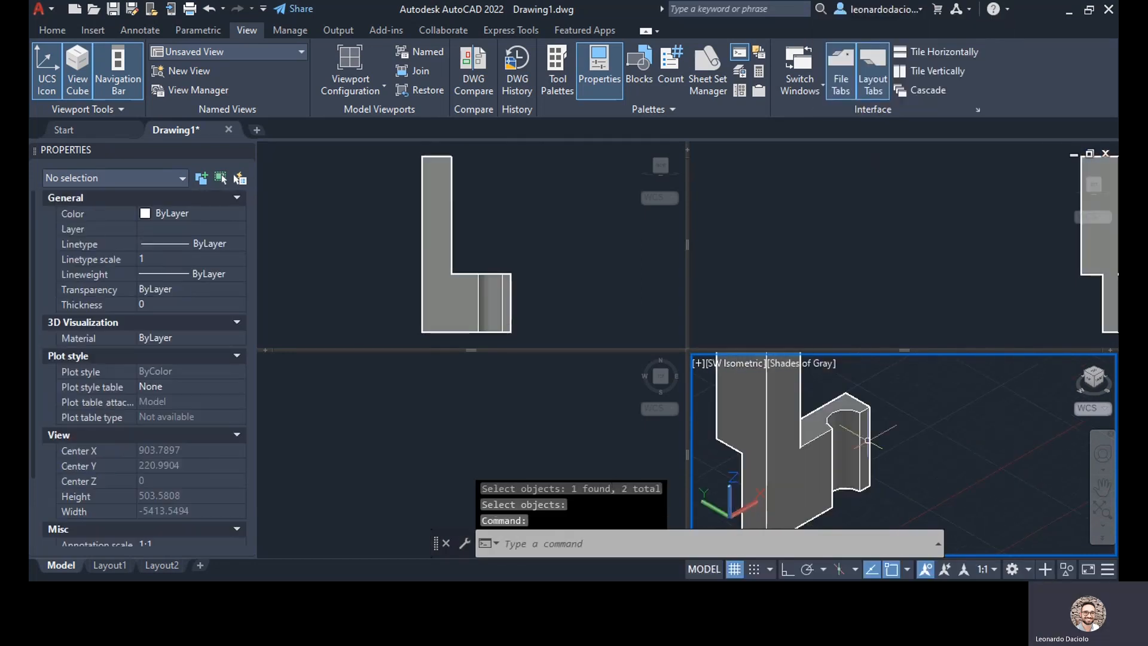
scroll(852, 396, "down", 6)
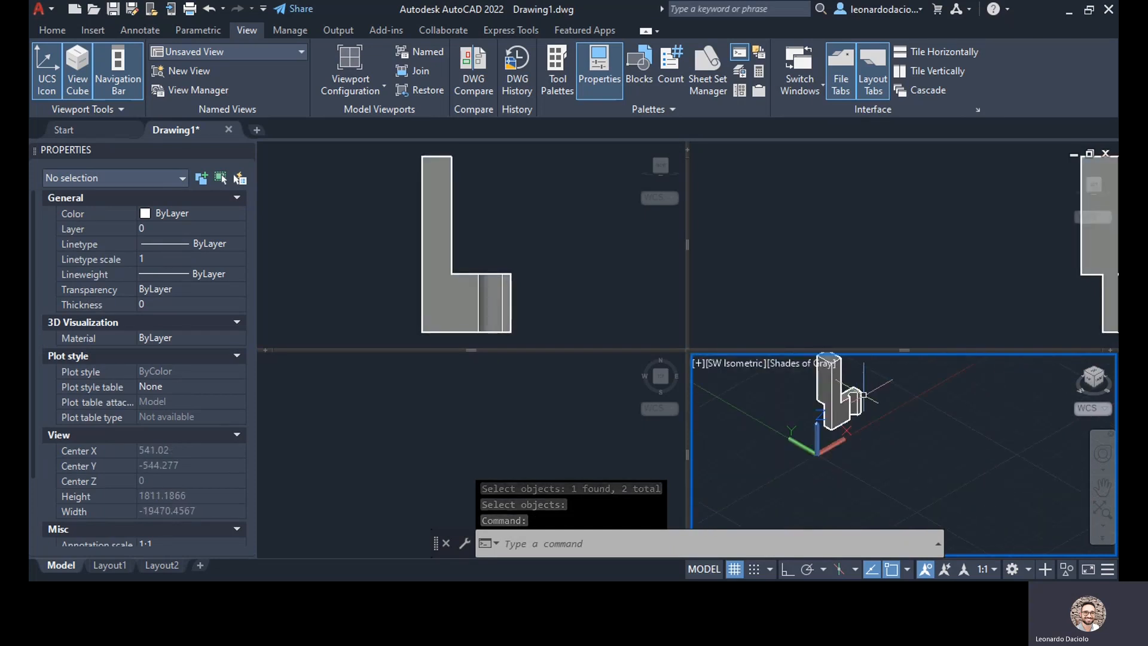
scroll(858, 398, "up", 8)
middle_click_drag(858, 399, 951, 471)
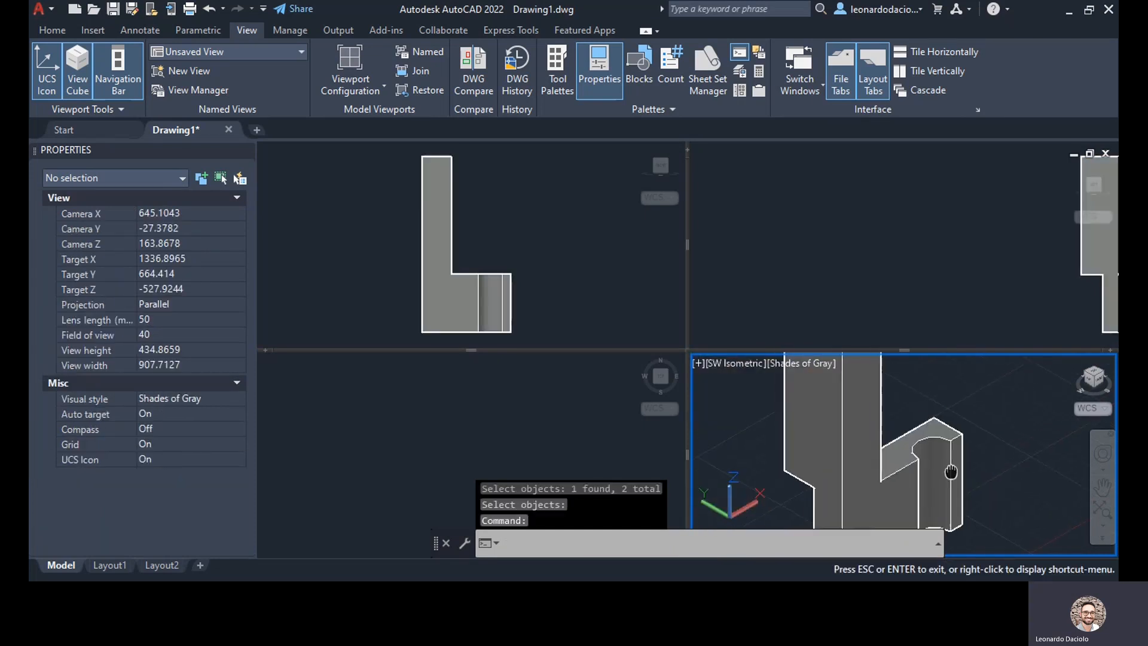
key("Escape")
scroll(945, 448, "down", 6)
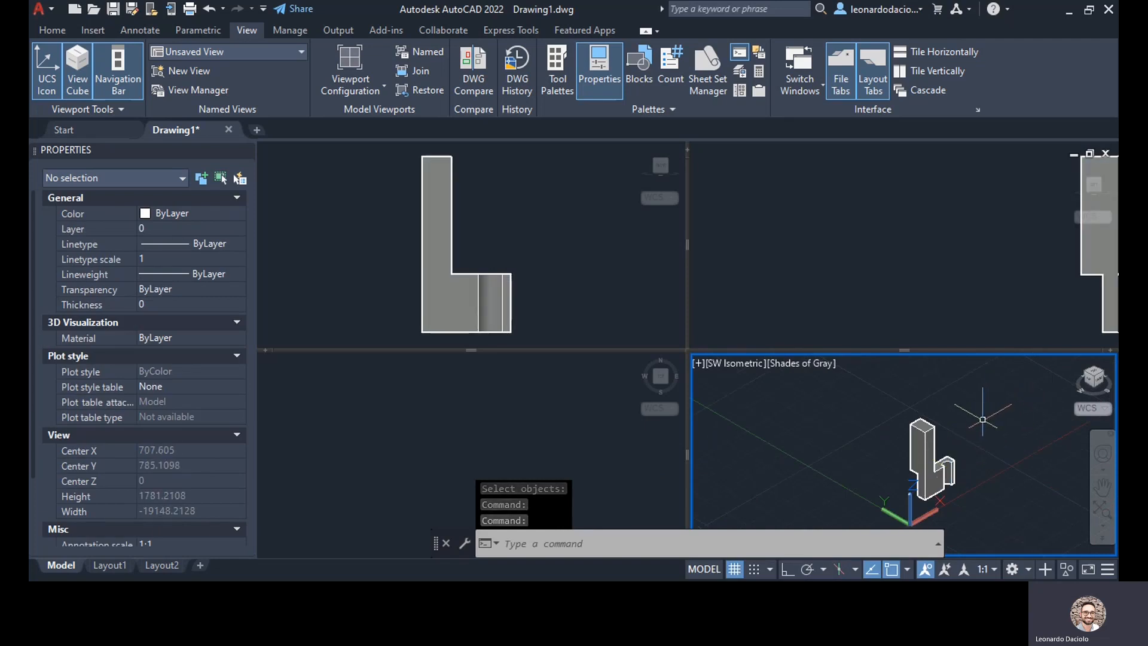
scroll(927, 503, "up", 6)
scroll(966, 441, "down", 6)
middle_click_drag(964, 441, 930, 443)
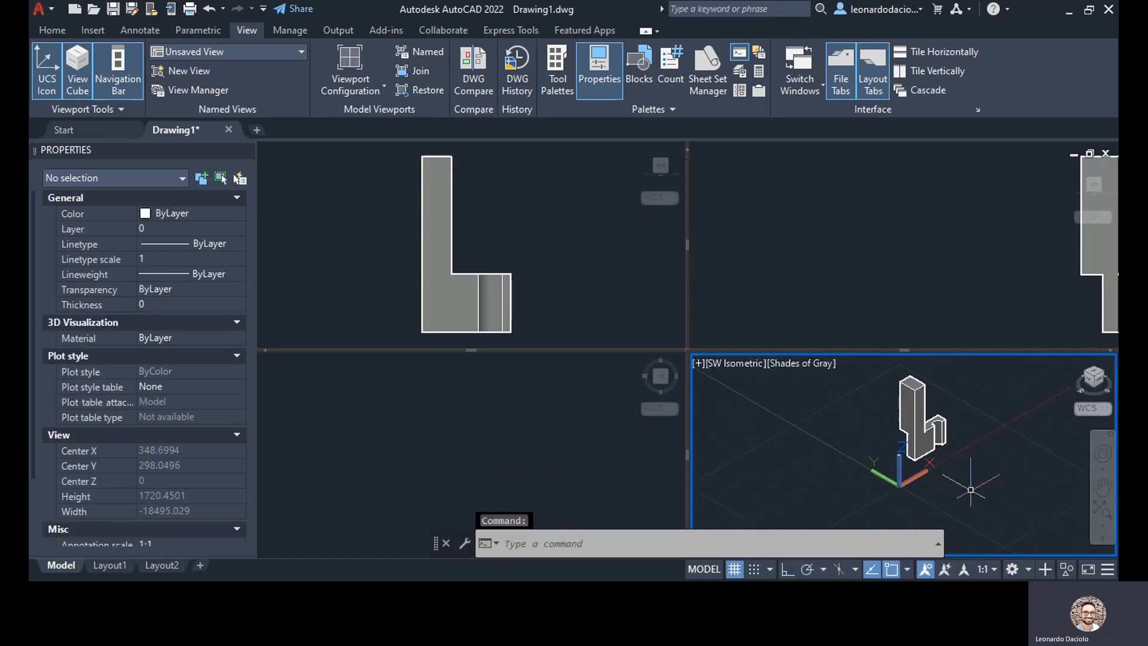
scroll(909, 469, "up", 6)
middle_click_drag(967, 401, 848, 506)
scroll(848, 460, "up", 5)
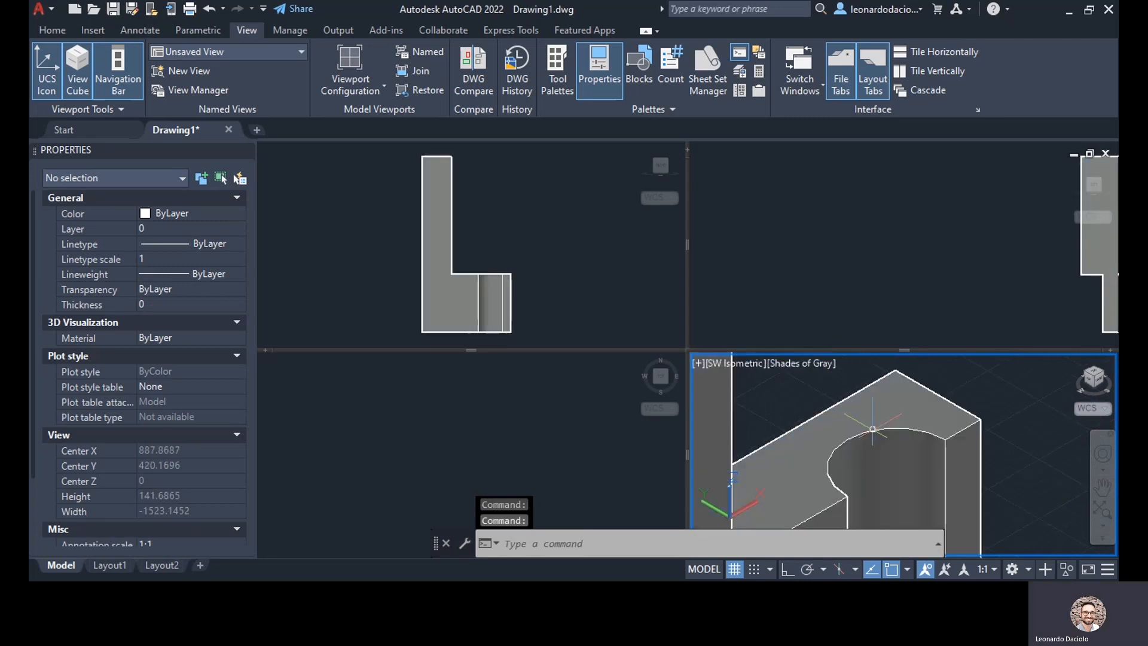
scroll(874, 429, "down", 8)
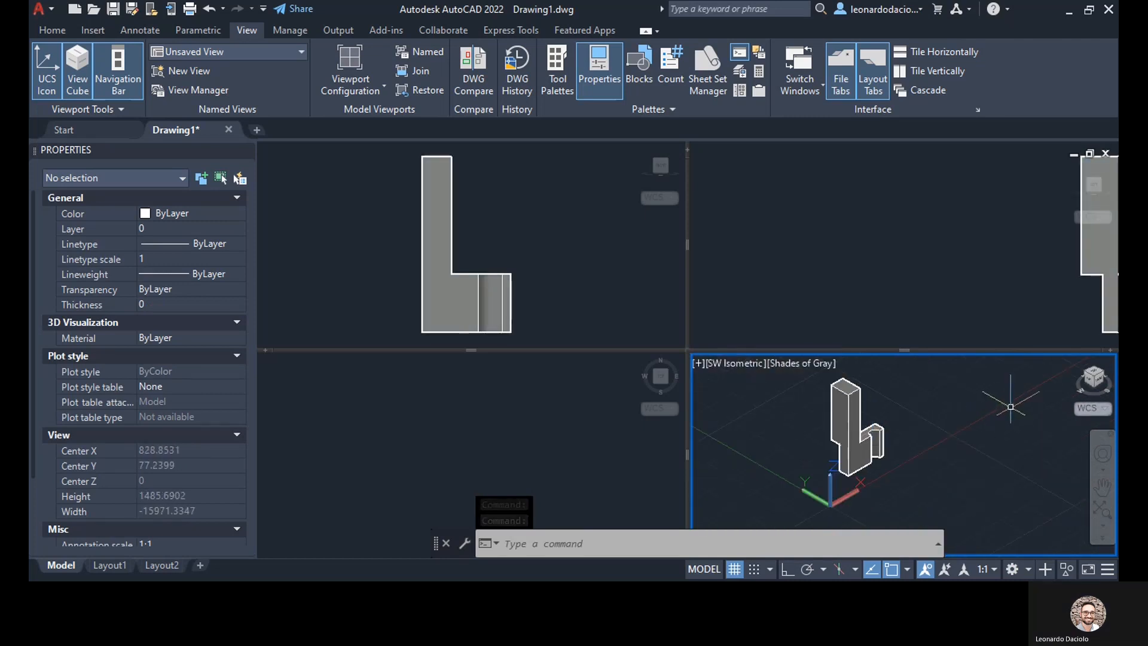
- Fit the cut solid in the Top, Left and Front viewports using their standard views, and return to the SW Isometric viewport
left_click(659, 380)
left_click(662, 378)
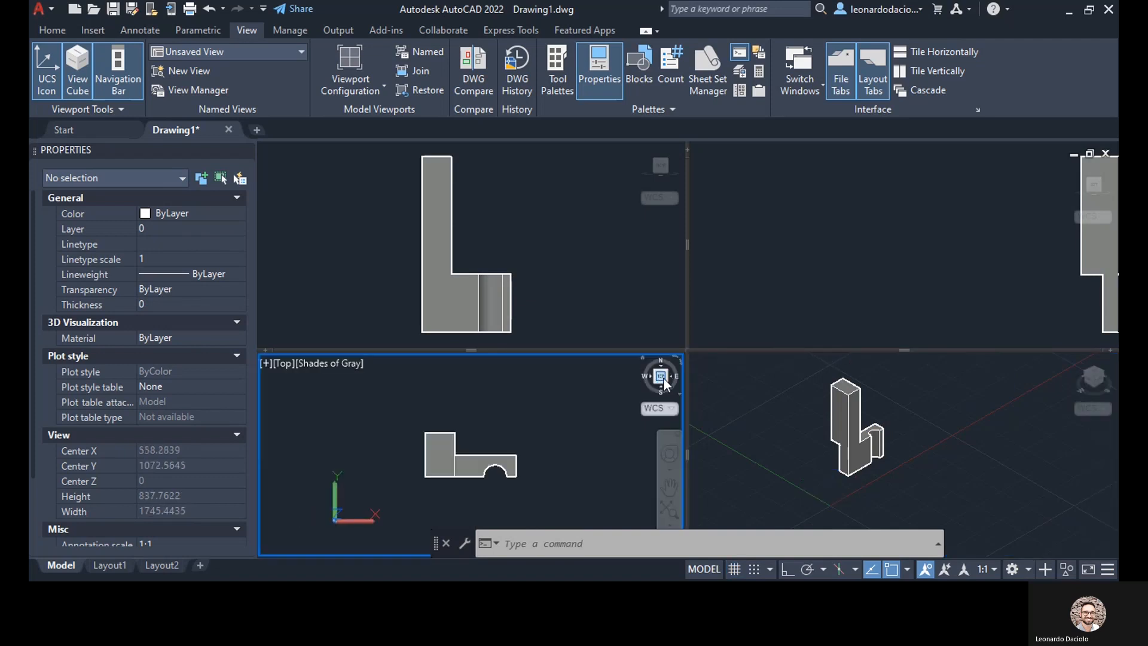
left_click(1029, 192)
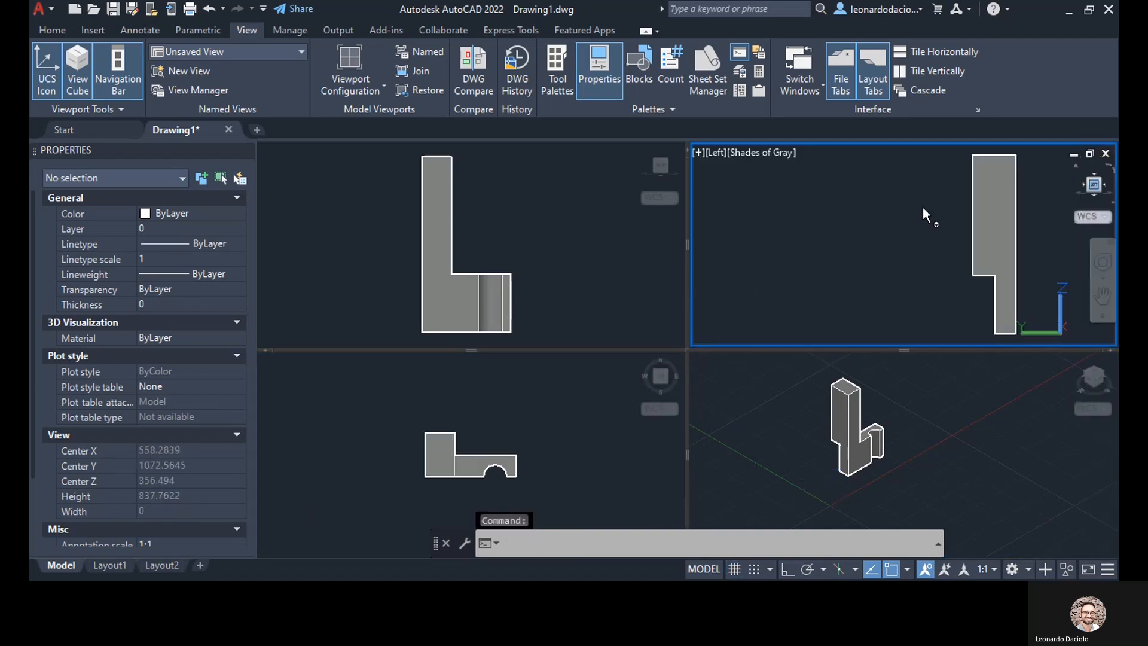
left_click(664, 163)
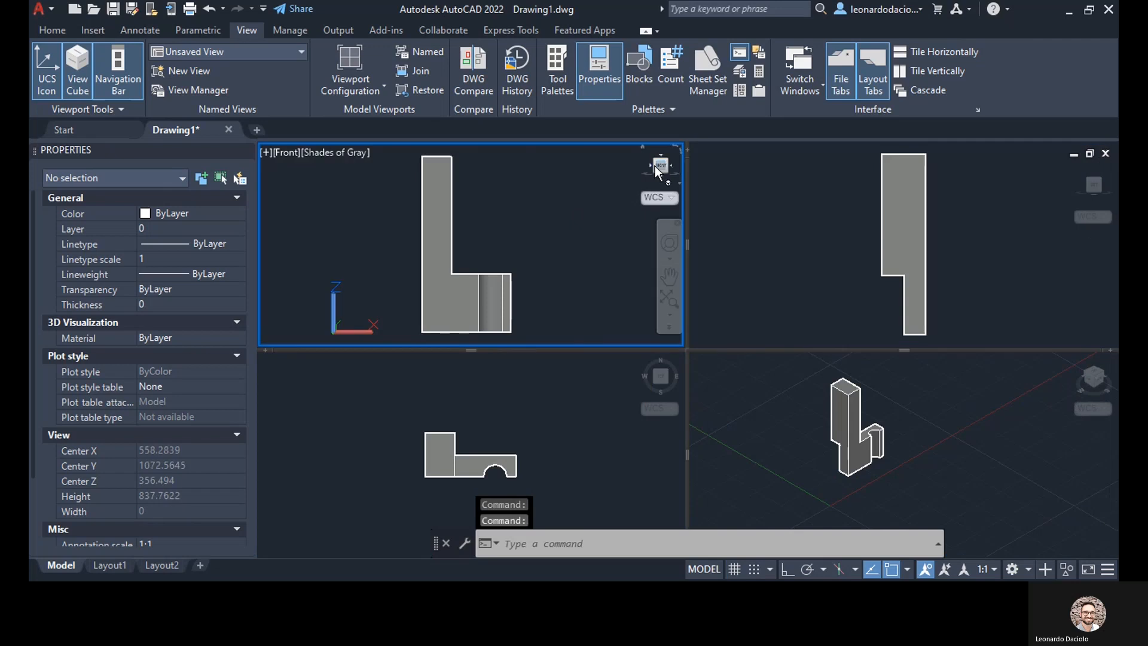
left_click(655, 167)
left_click(668, 157)
left_click(671, 166)
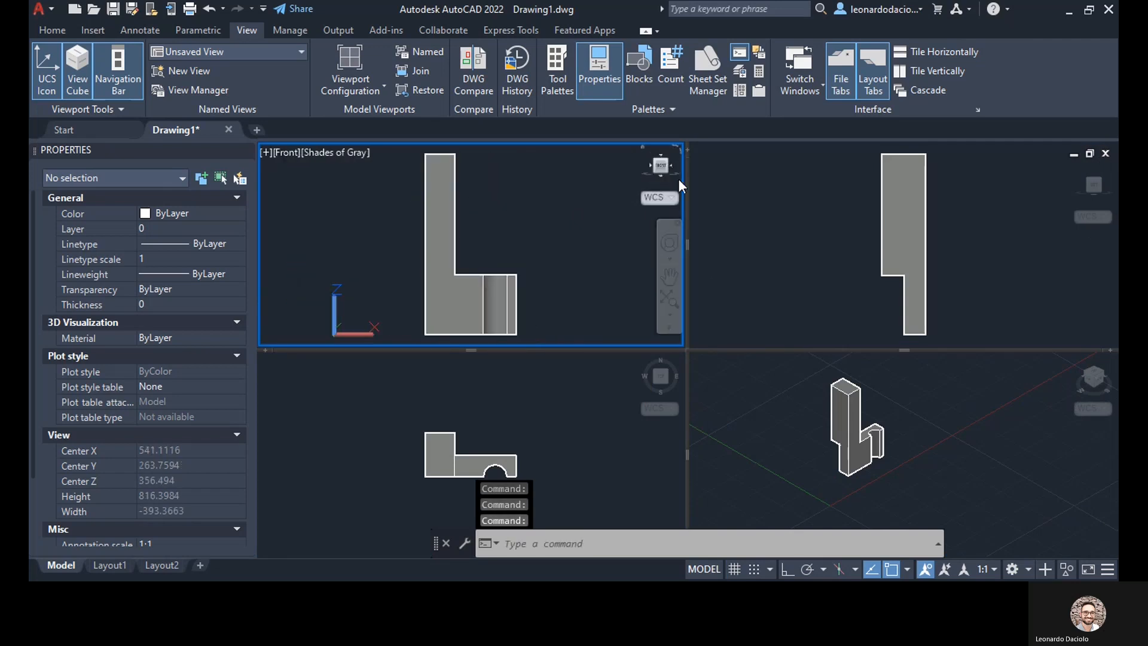
left_click(957, 443)
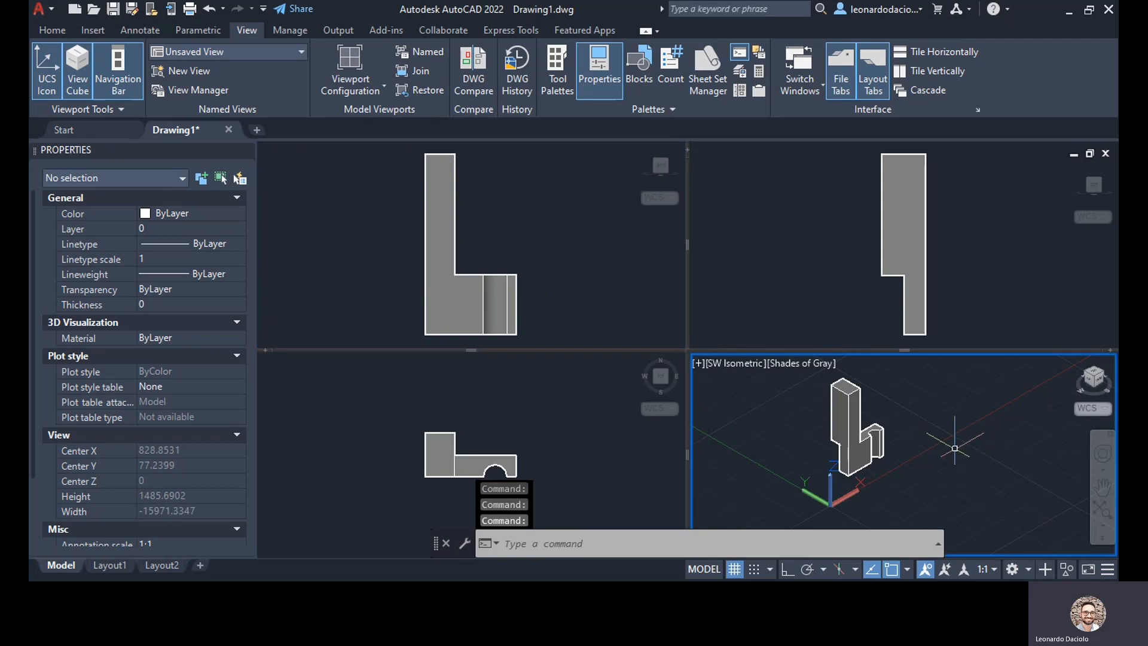